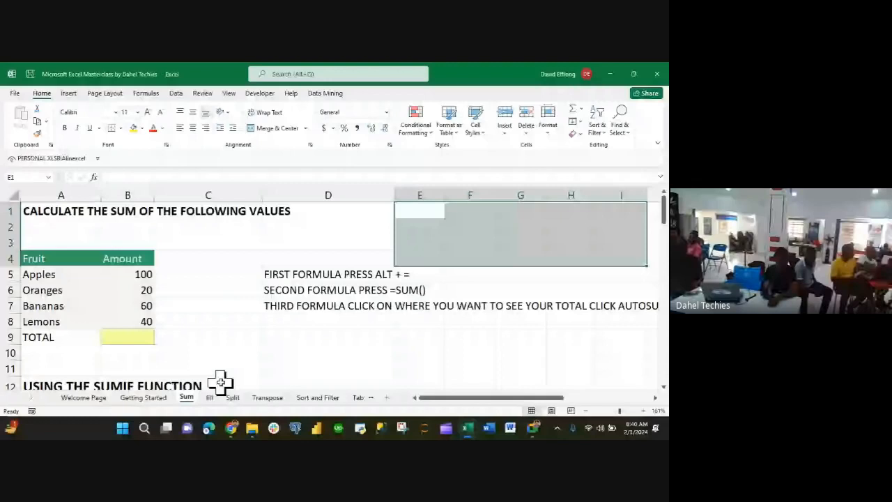
# - Switch to Gmail in Chrome, open the inbox and refresh the message list
pyautogui.moveTo(232, 429)
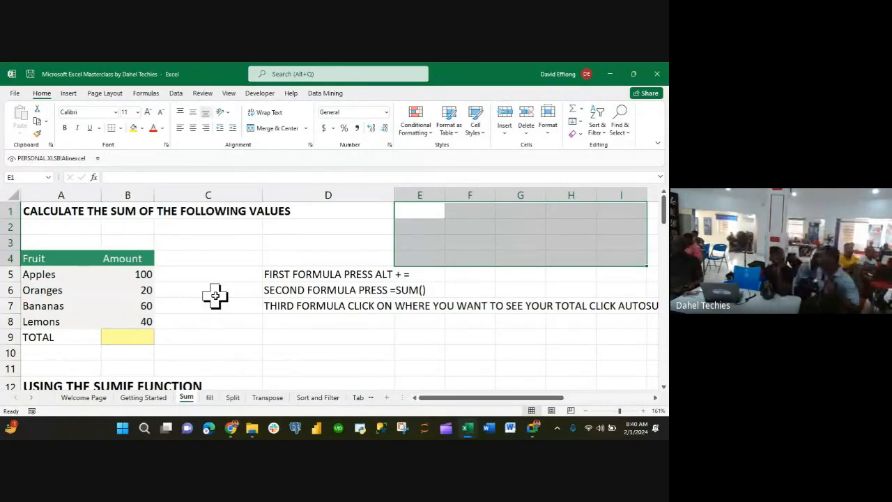
pyautogui.click(232, 429)
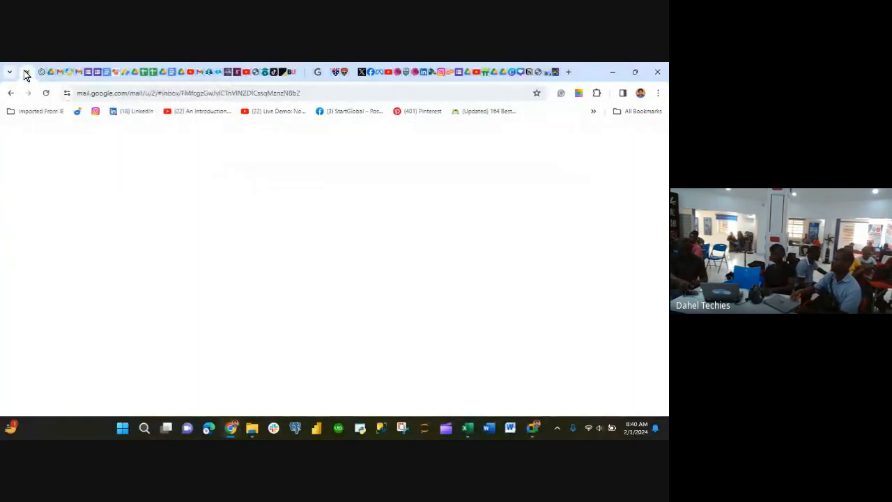
pyautogui.click(24, 73)
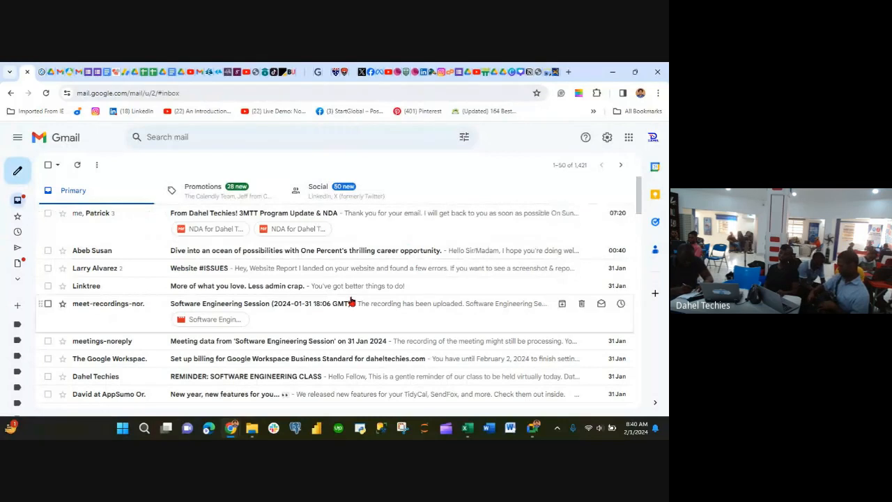
pyautogui.click(78, 164)
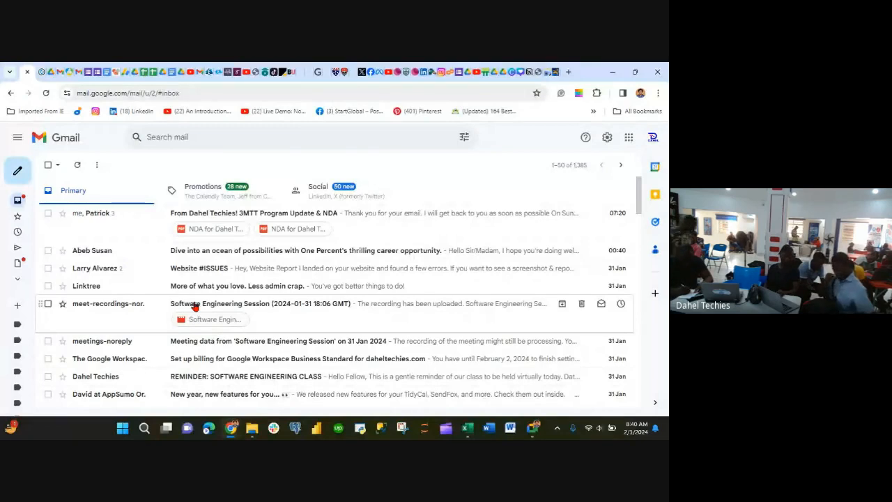
# - Check the Spam folder for messages and return to the inbox
pyautogui.moveTo(28, 279)
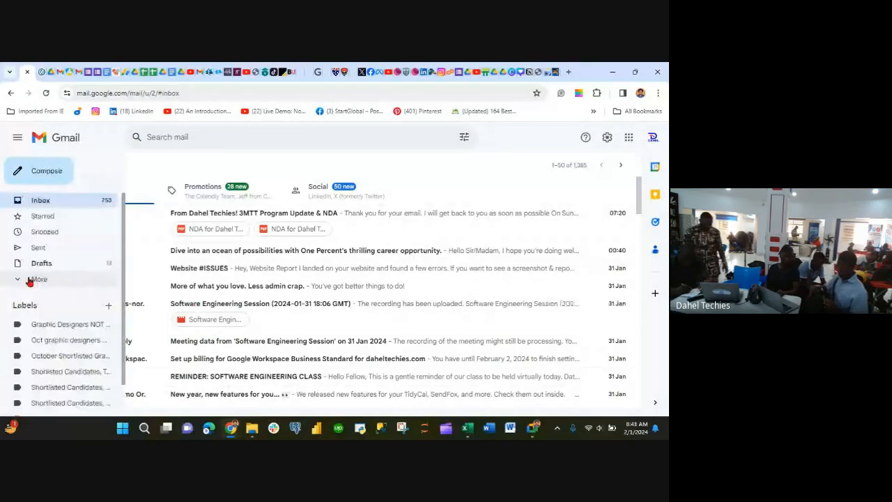
pyautogui.click(68, 278)
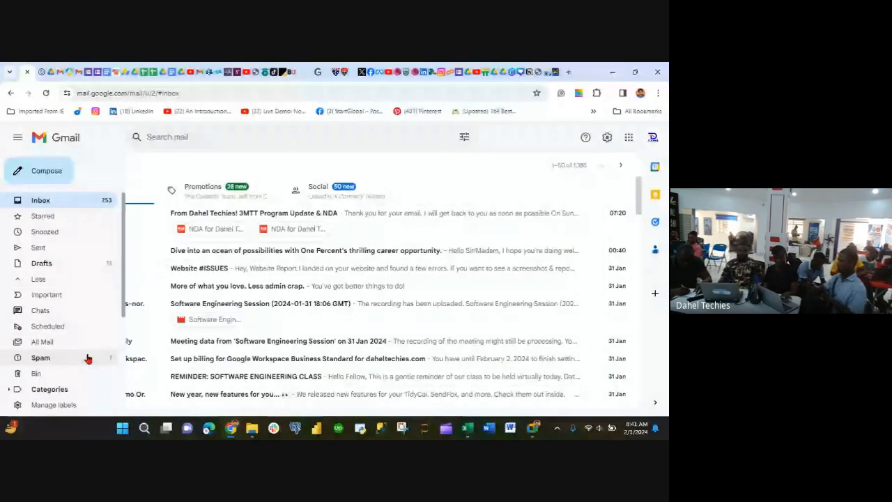
pyautogui.click(88, 359)
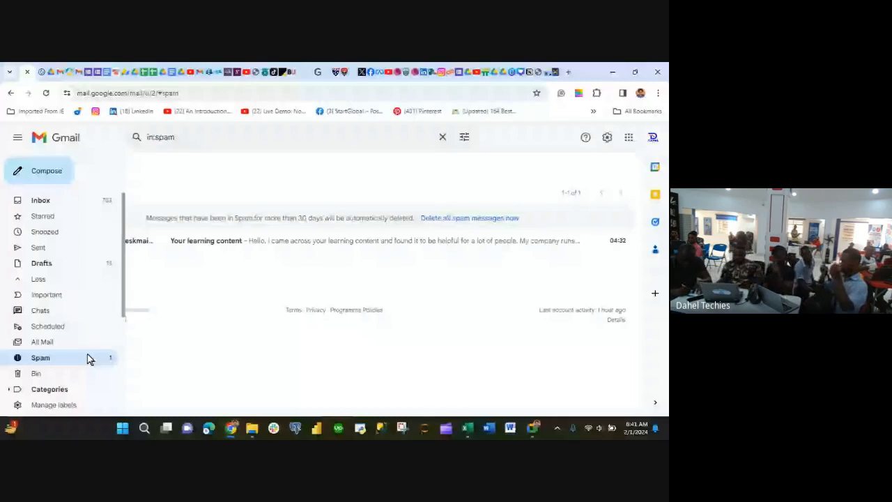
pyautogui.click(93, 201)
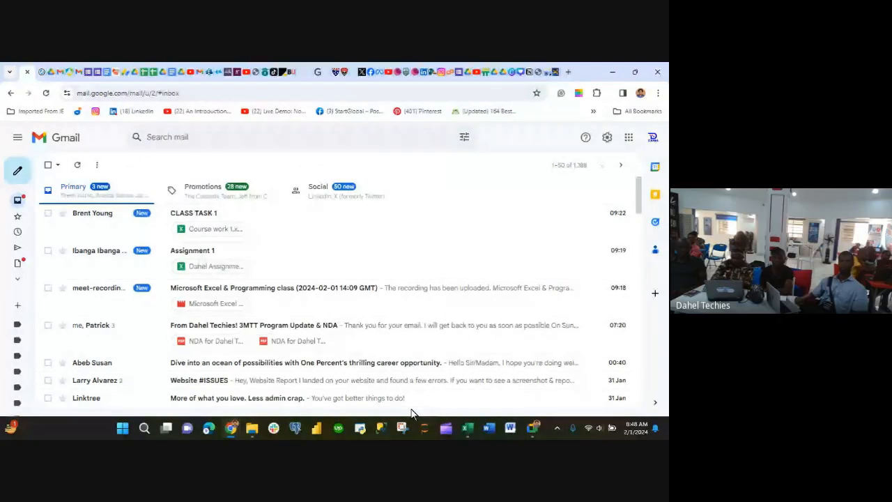
# - Check the Google Meet call in Chrome and return to the Excel Masterclass workbook
pyautogui.moveTo(467, 432)
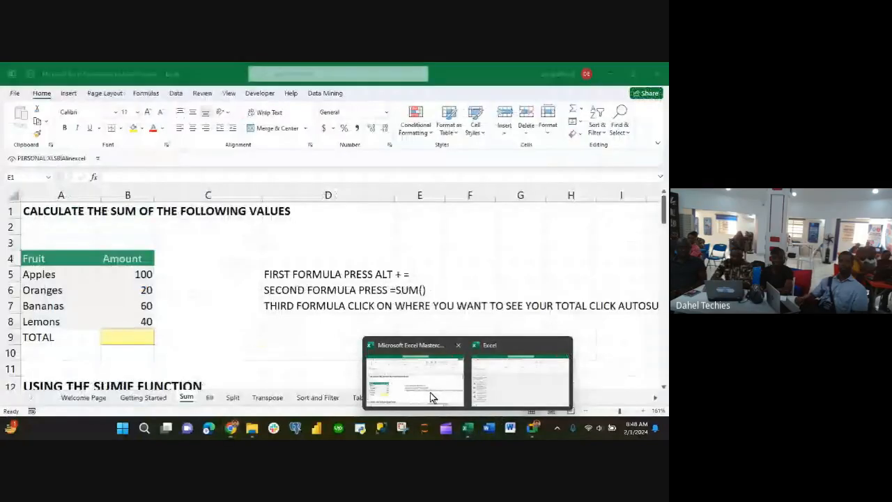
pyautogui.click(430, 397)
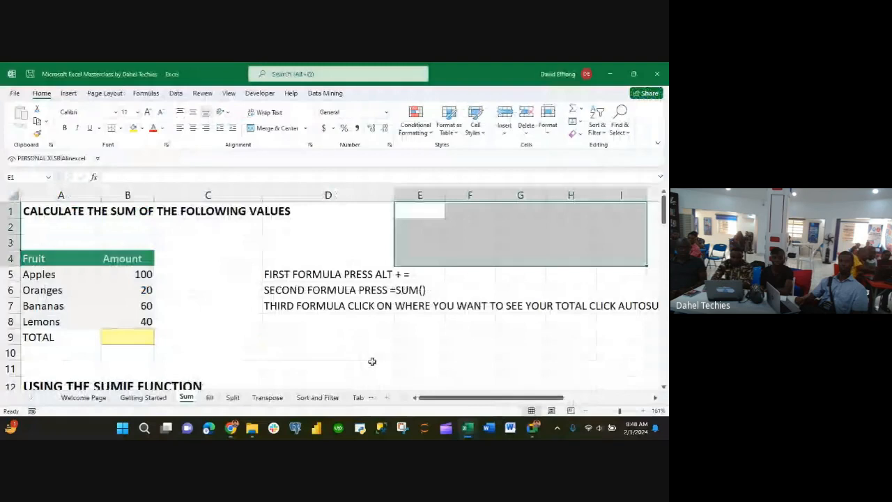
pyautogui.moveTo(233, 431)
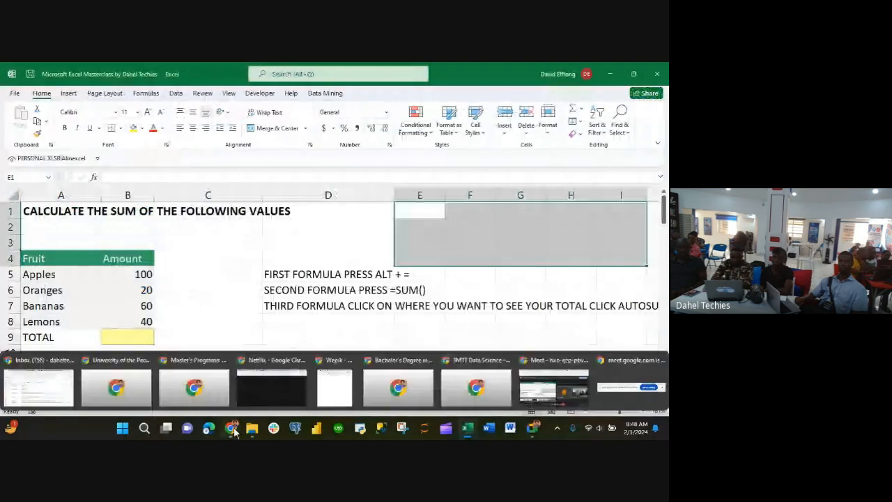
pyautogui.click(546, 395)
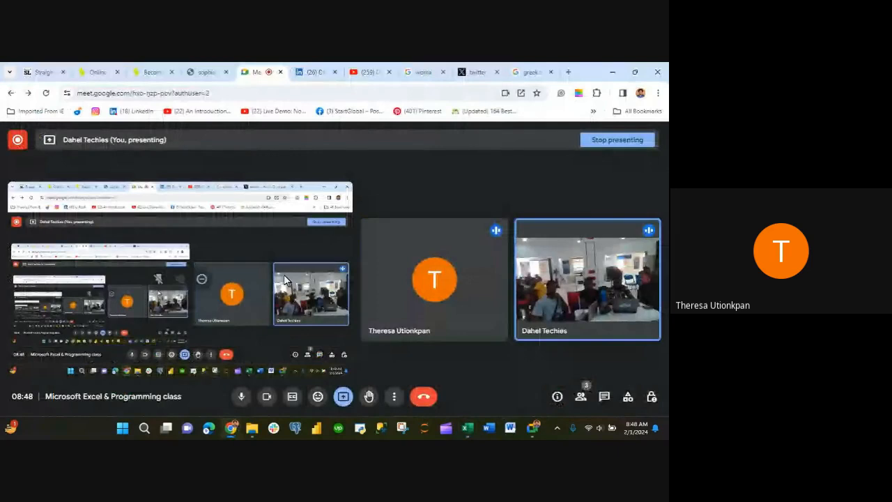
pyautogui.click(468, 428)
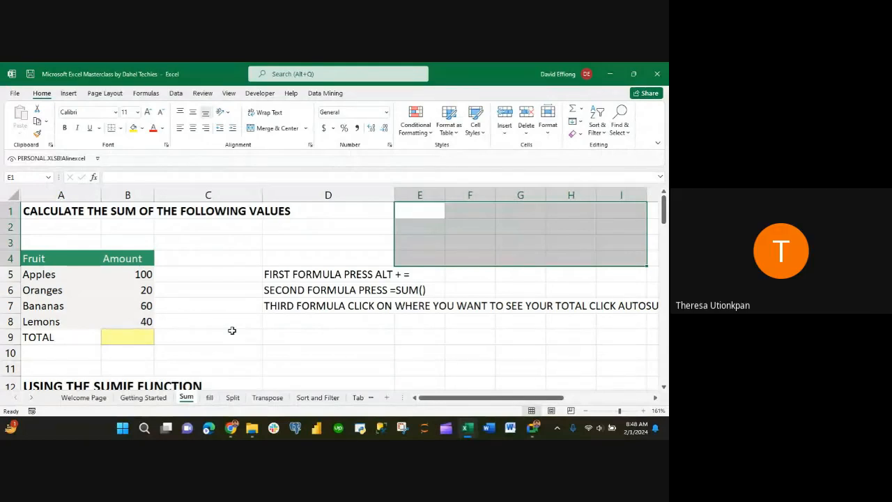
# - Mute the other participant in the Google Meet call and switch back to the Excel Masterclass workbook
pyautogui.moveTo(232, 428)
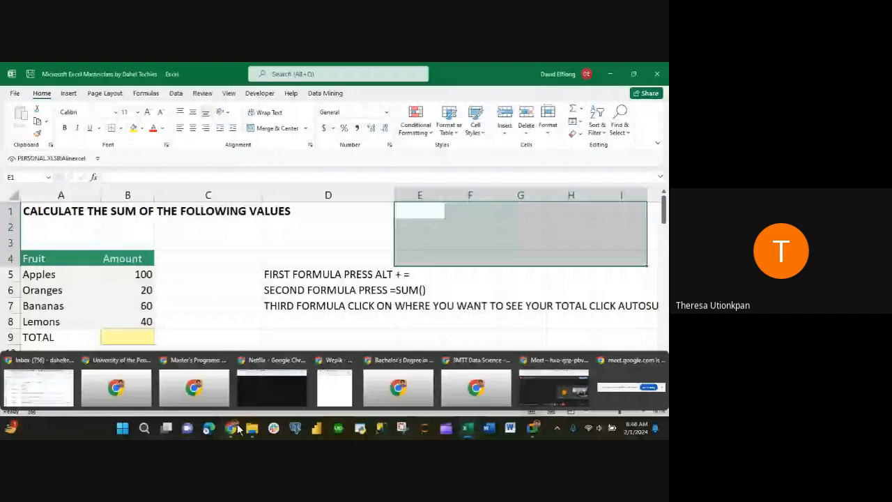
pyautogui.click(538, 386)
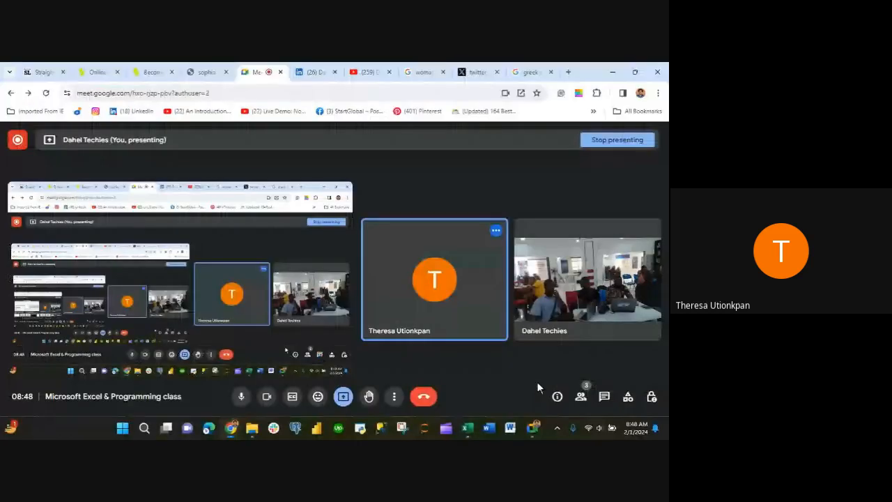
pyautogui.moveTo(436, 285)
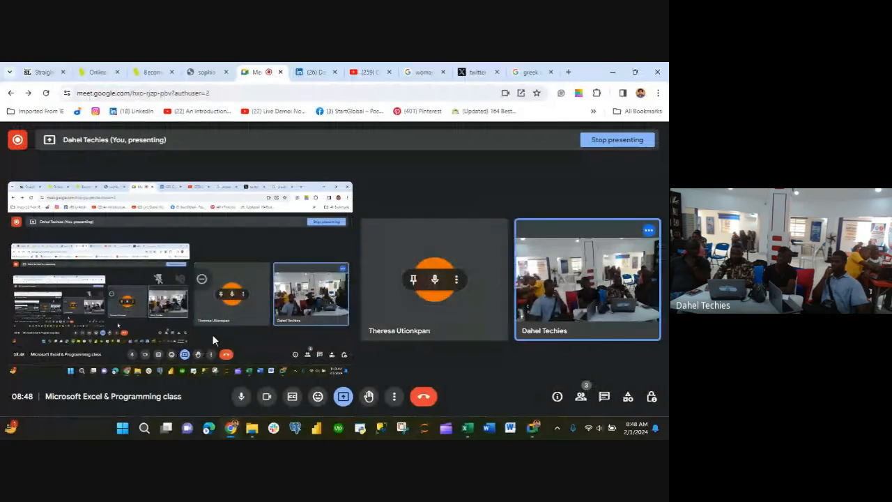
pyautogui.moveTo(471, 434)
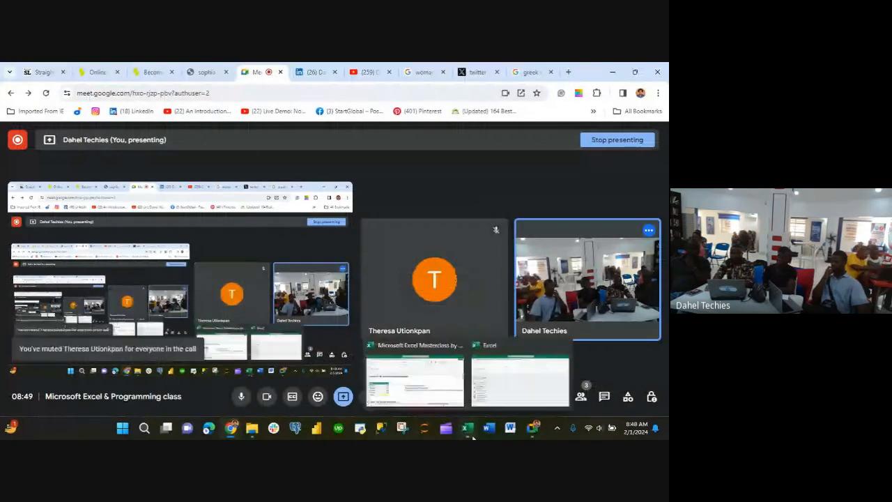
pyautogui.click(426, 396)
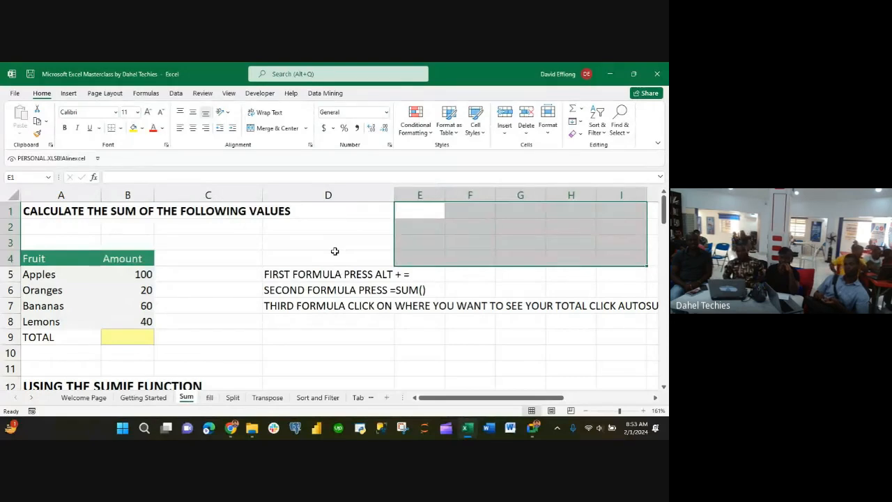
# - Examine the SUMIF function example on the Sum sheet with the view magnified to 220%
pyautogui.scroll(-1, 335, 251)
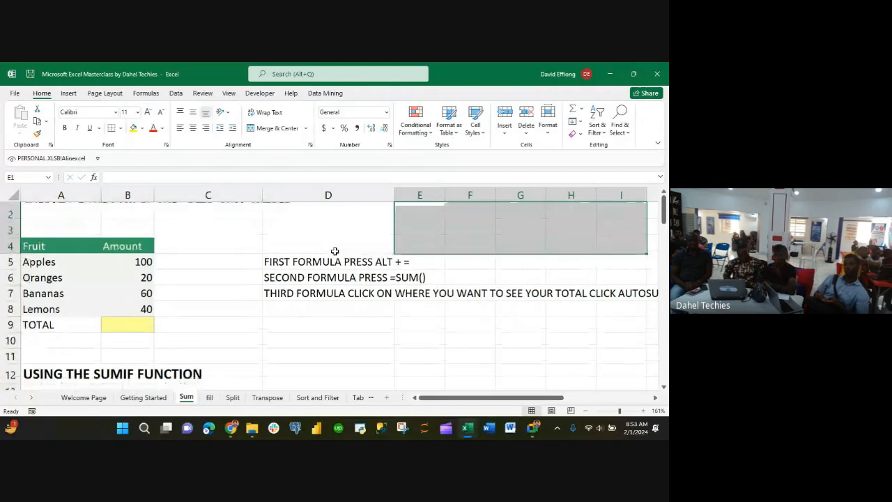
pyautogui.scroll(-3, 334, 251)
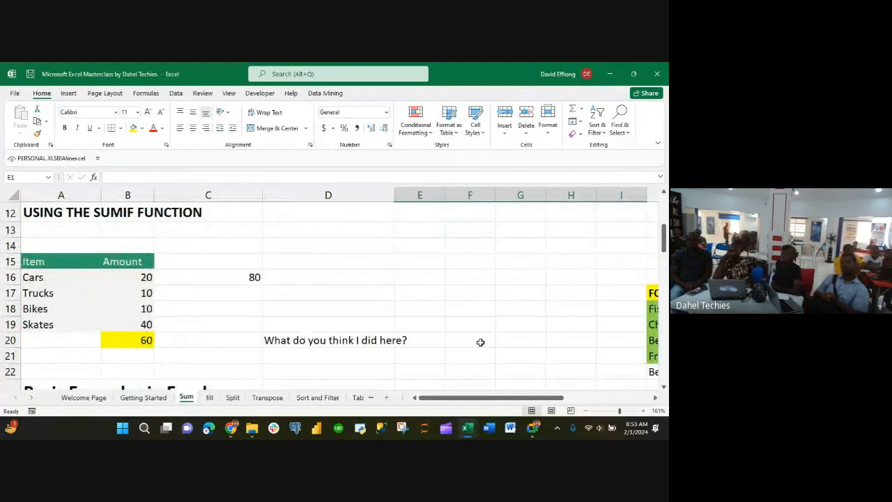
pyautogui.click(645, 411)
pyautogui.click(645, 411)
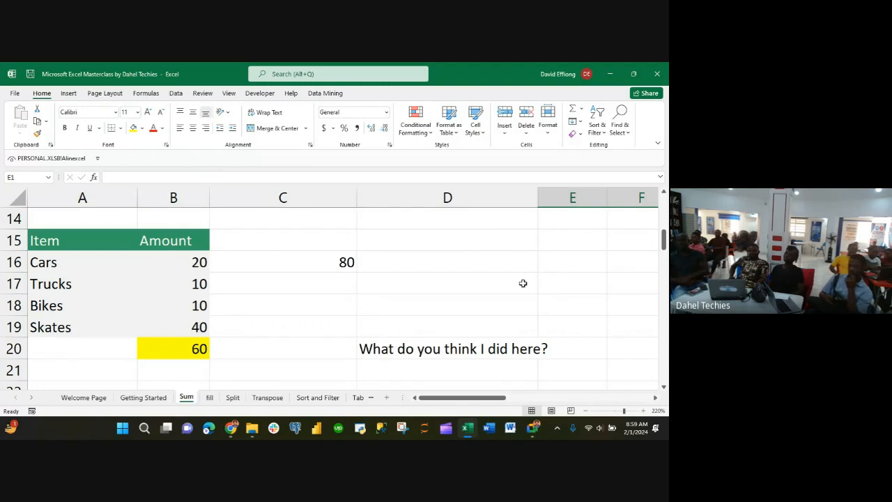
# - In a blank area of the Sum sheet, enter the headers SALES in Q17 and PRODUCT in P17
pyautogui.hscroll(3, 523, 283)
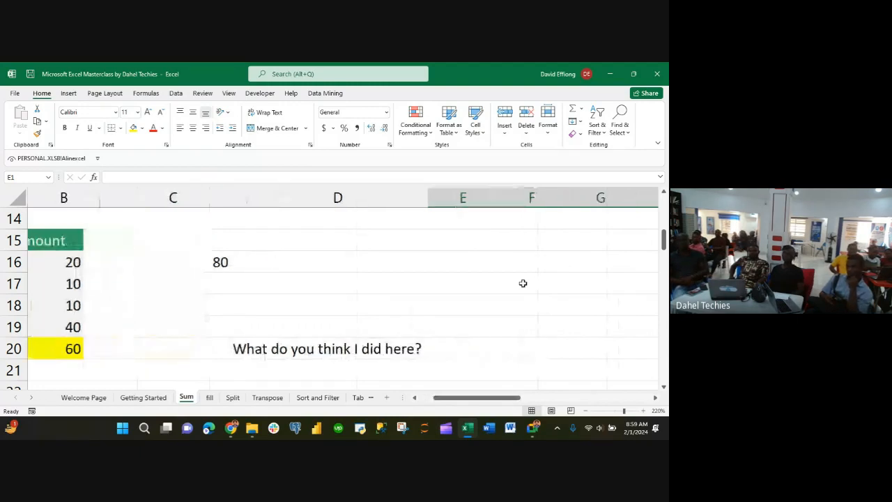
pyautogui.hscroll(5, 523, 283)
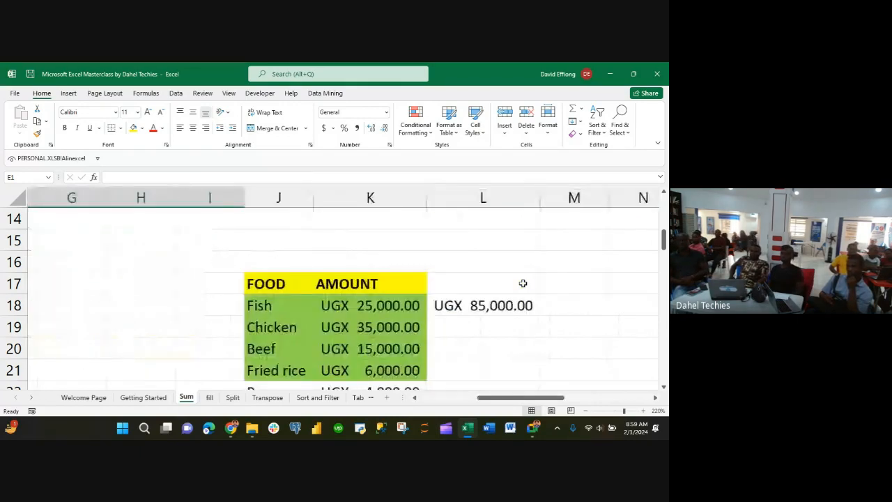
pyautogui.hscroll(8, 398, 259)
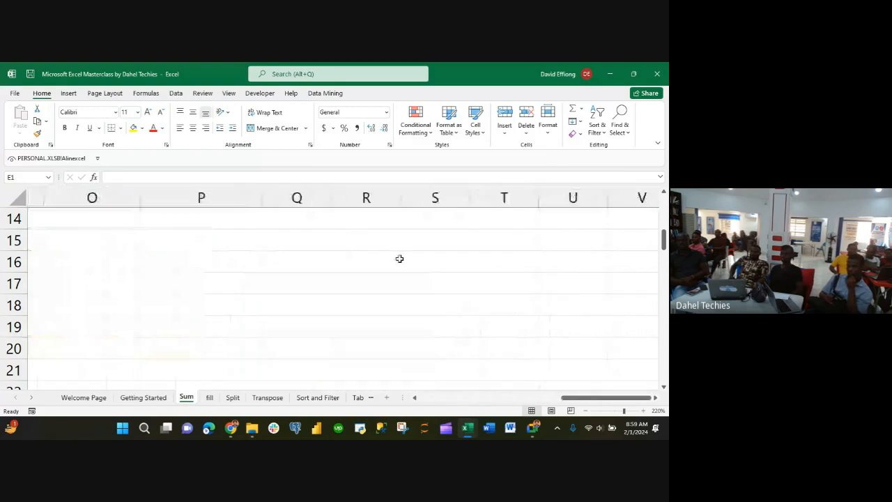
pyautogui.click(276, 290)
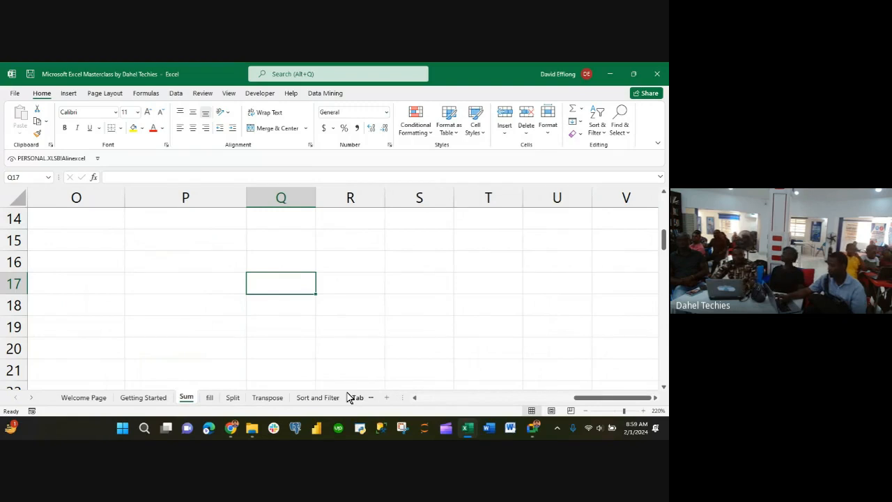
pyautogui.write('SALE')
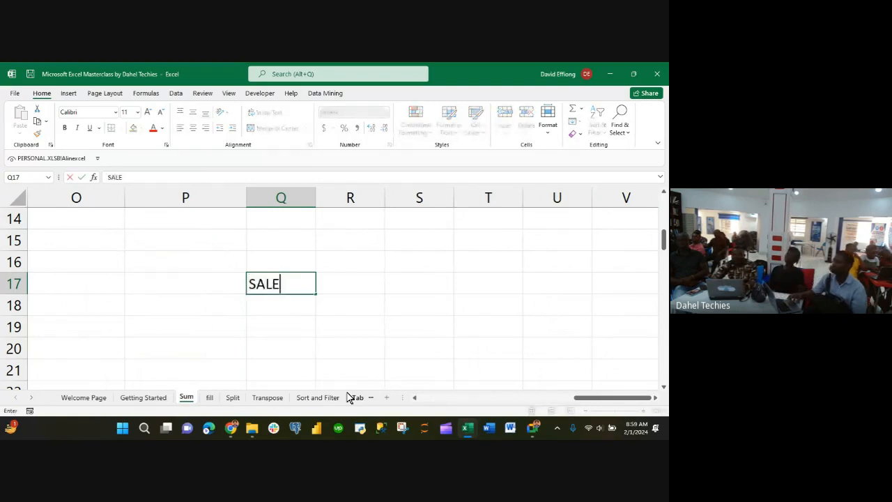
pyautogui.write('S')
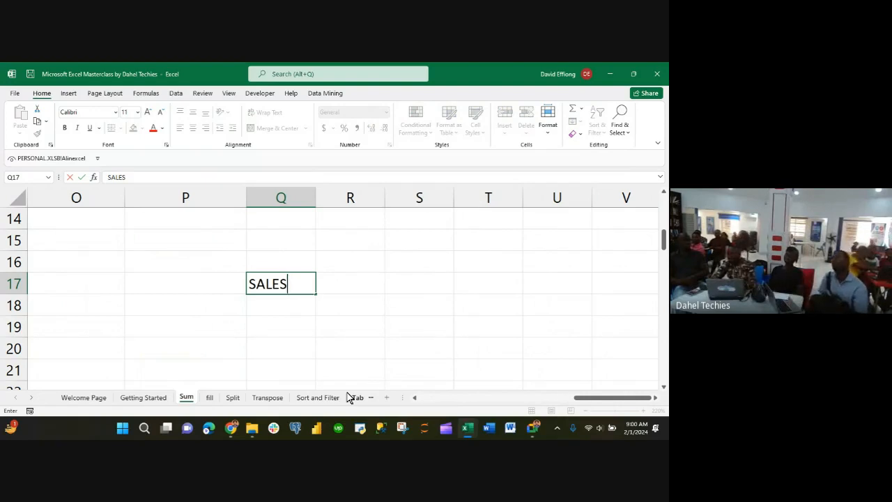
pyautogui.press('Left')
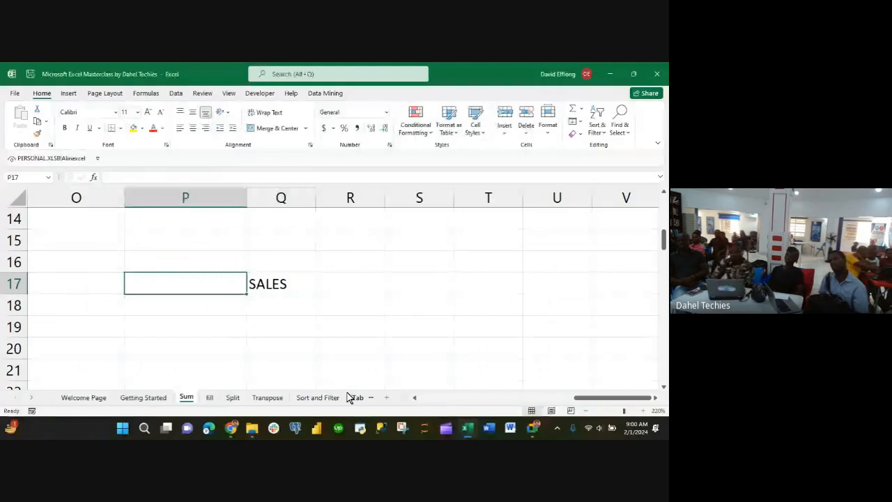
pyautogui.write('PRODU')
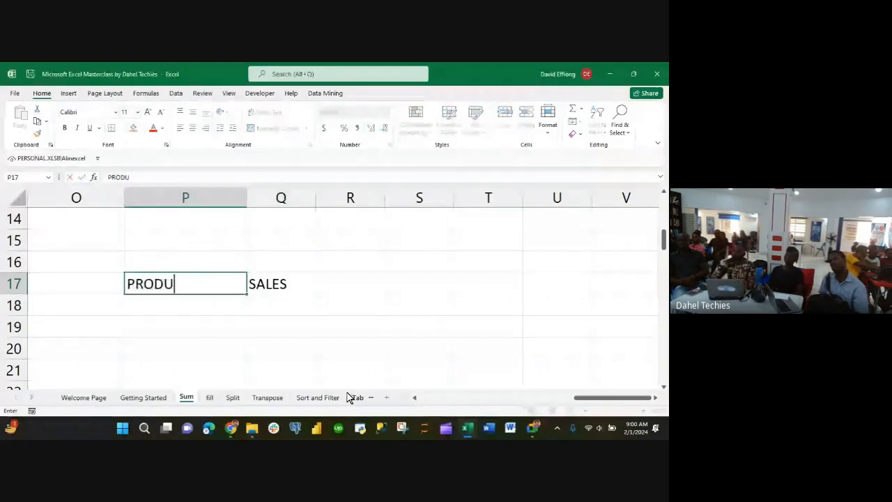
pyautogui.write('CT')
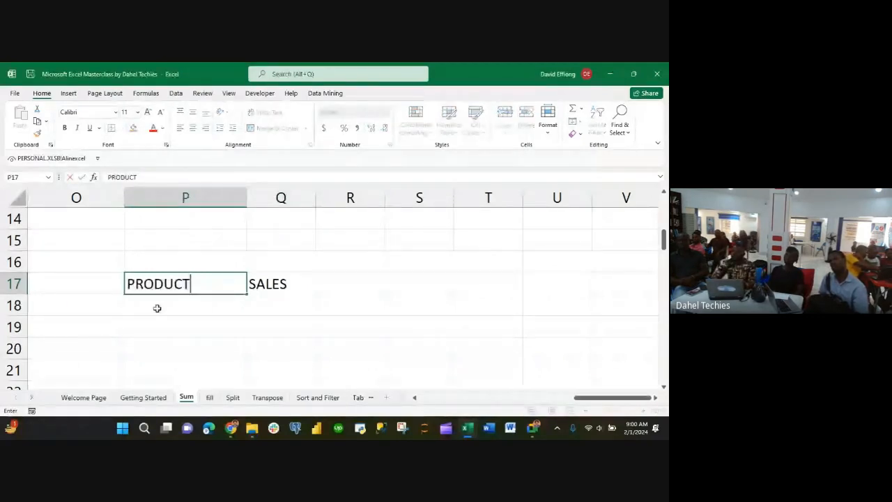
pyautogui.press('Return')
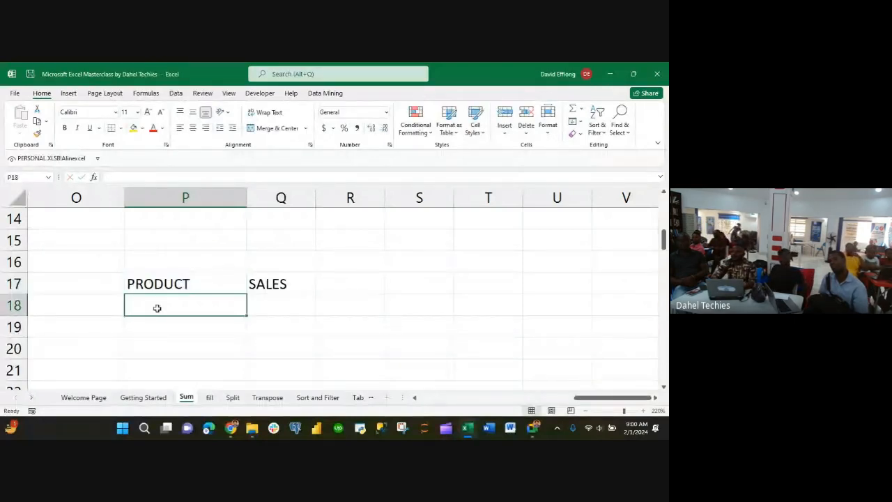
# - Enter Toothpaste as the first product in P18
pyautogui.write('TOO')
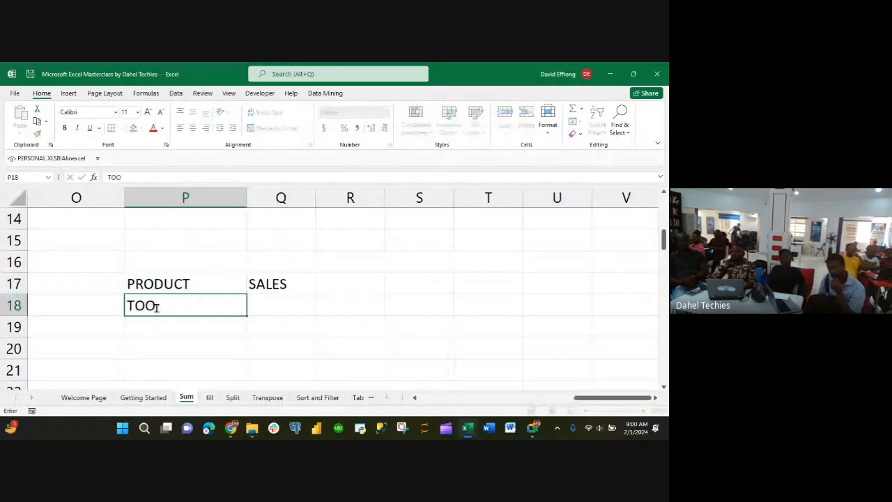
pyautogui.press('BackSpace')
pyautogui.press('BackSpace')
pyautogui.write('p')
pyautogui.press('BackSpace')
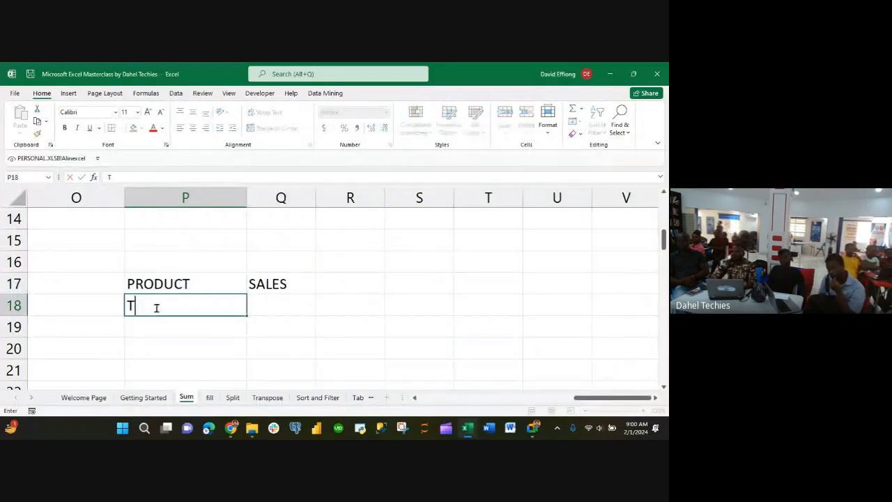
pyautogui.write('oth')
pyautogui.press('BackSpace')
pyautogui.press('BackSpace')
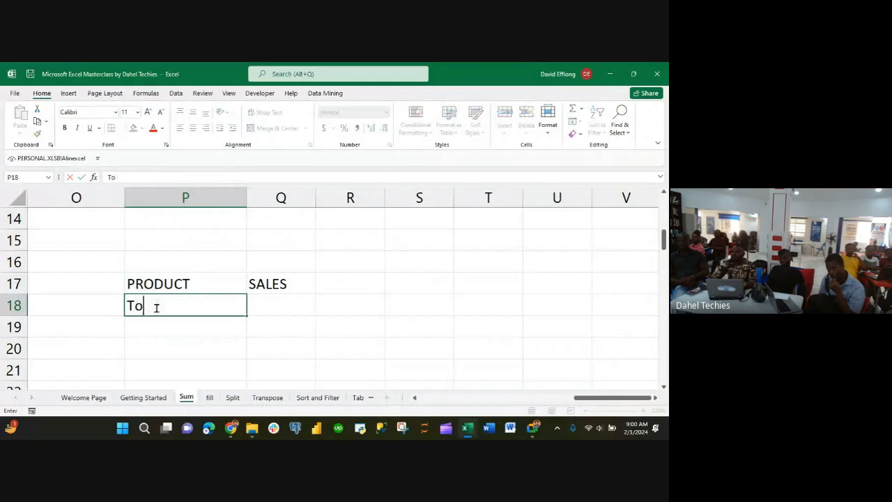
pyautogui.write('othpaste')
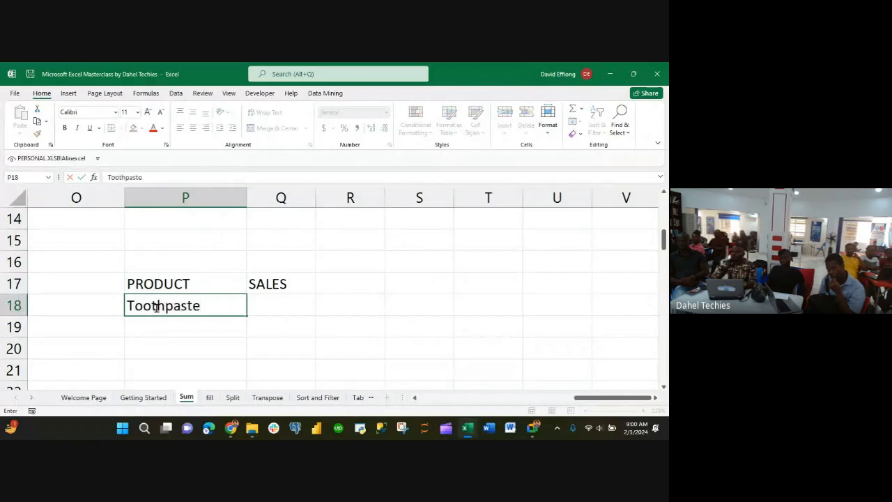
pyautogui.press('Return')
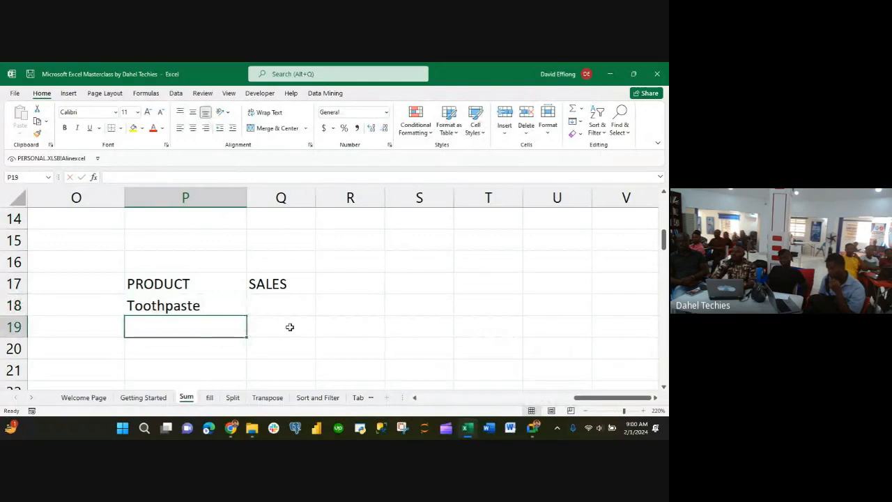
# - Fill P19 to P22 with the products Deodorant, Lipstick, Detergent and Bleach
pyautogui.write('D')
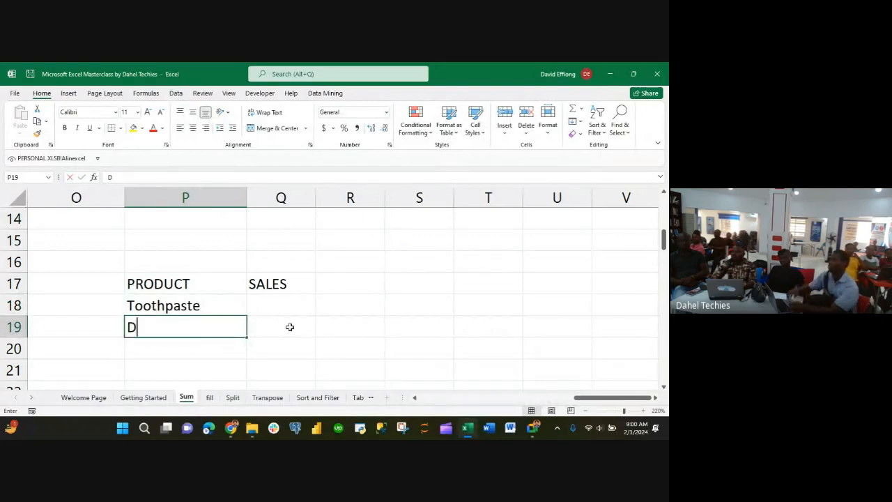
pyautogui.write('eodorant')
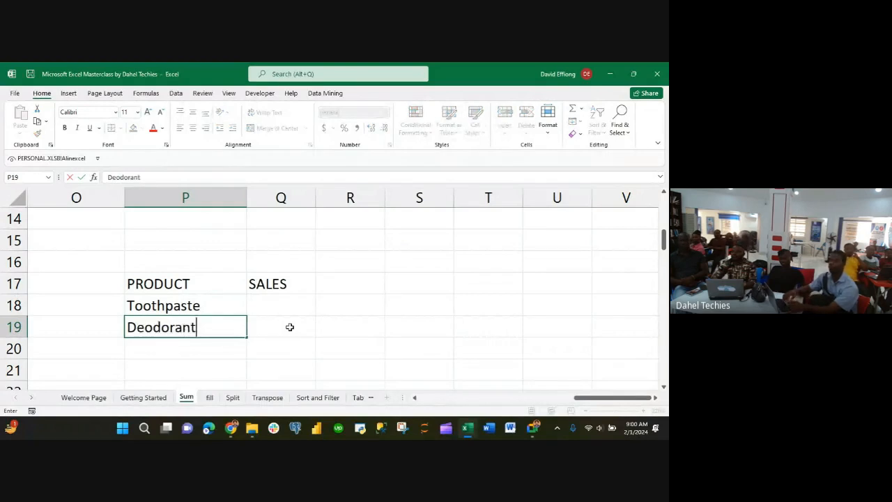
pyautogui.press('Return')
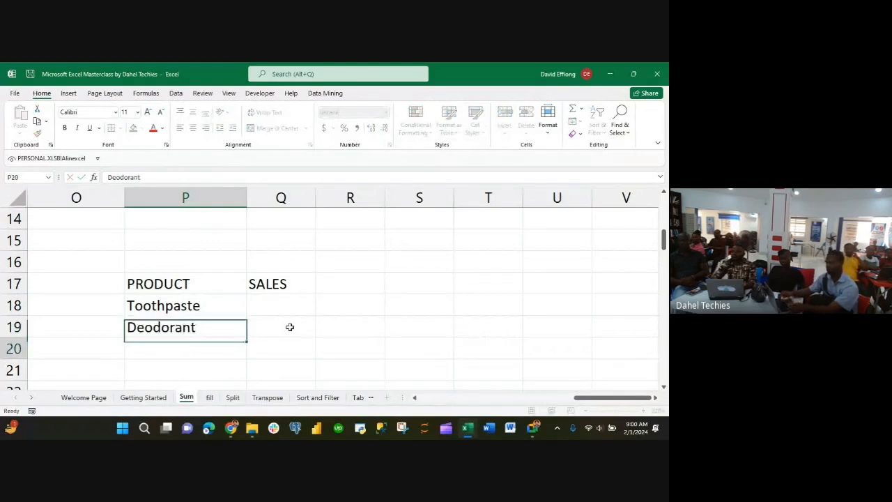
pyautogui.write('Lipstick')
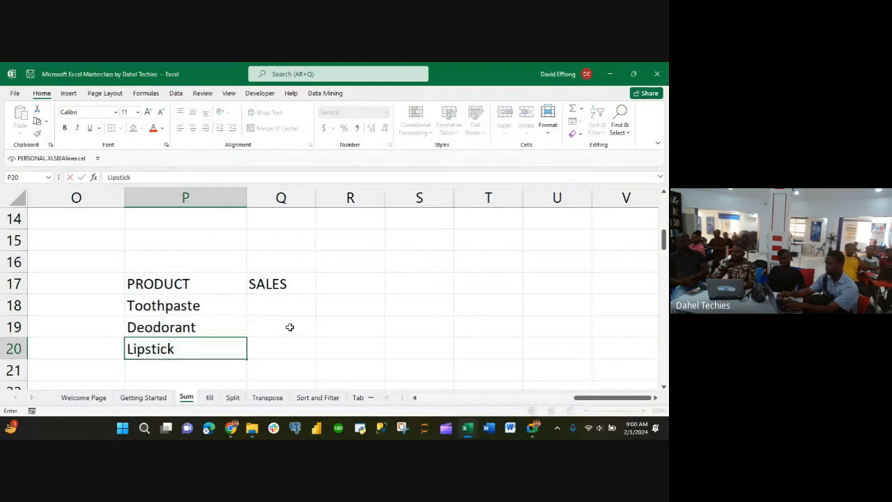
pyautogui.press('Return')
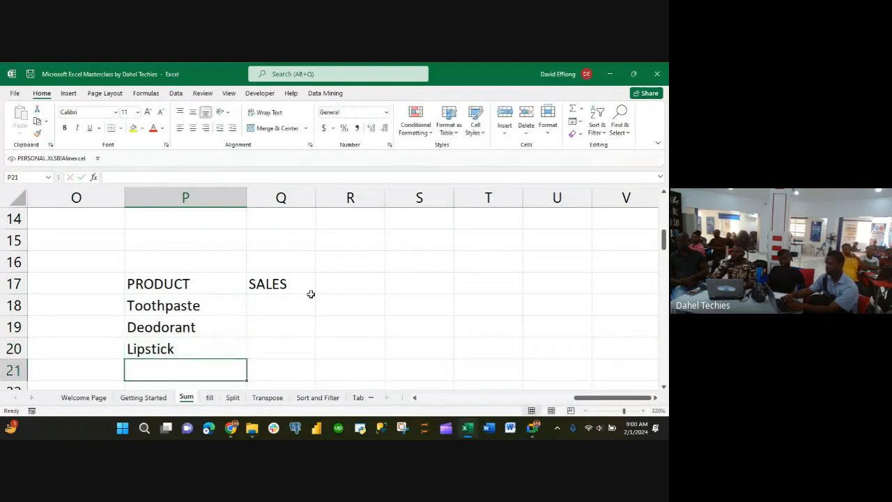
pyautogui.scroll(-1, 310, 294)
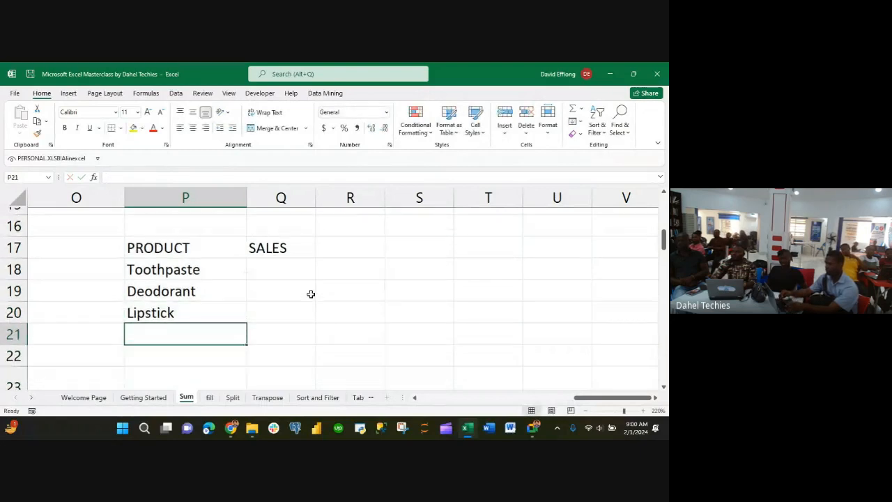
pyautogui.press('BackSpace')
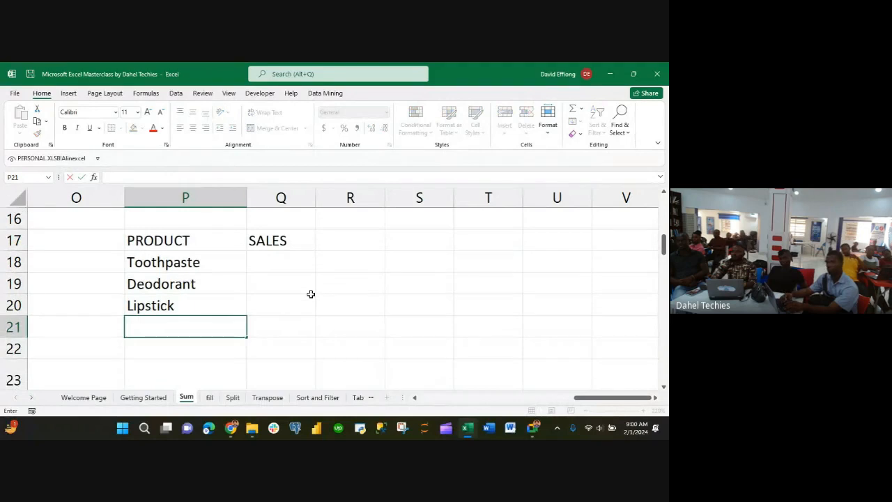
pyautogui.write('Detergent')
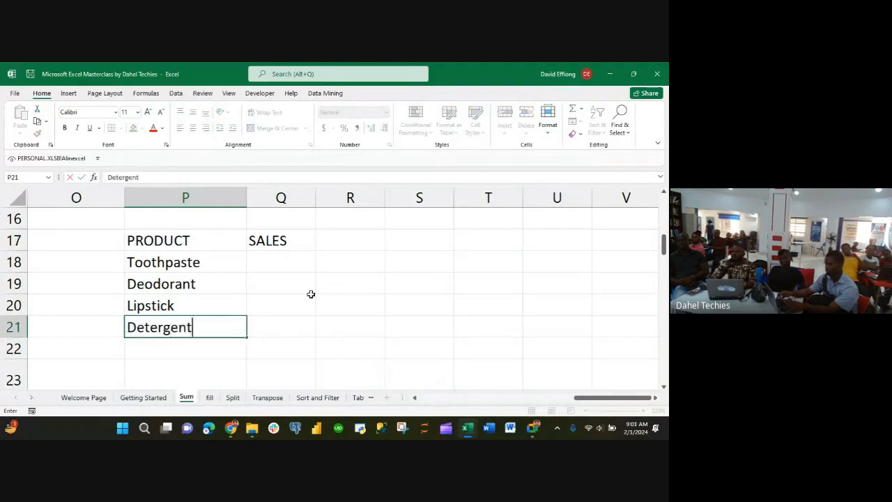
pyautogui.press('Return')
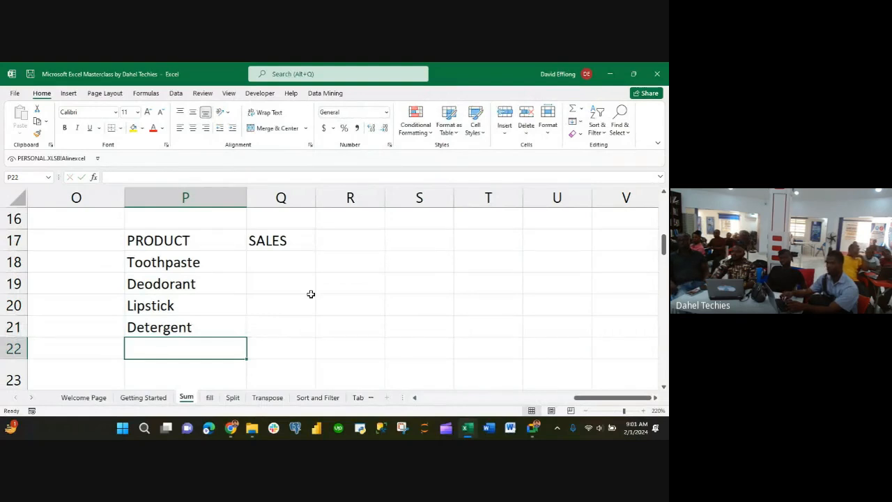
pyautogui.write('Bleach')
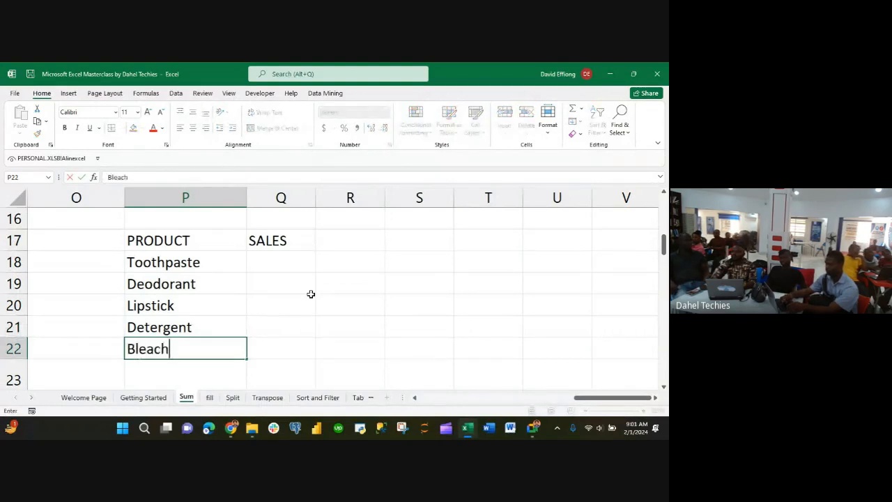
# - Enter the sales figures 54, 67, 21, 87 and 78 in Q18 to Q22 beside the products
pyautogui.click(285, 261)
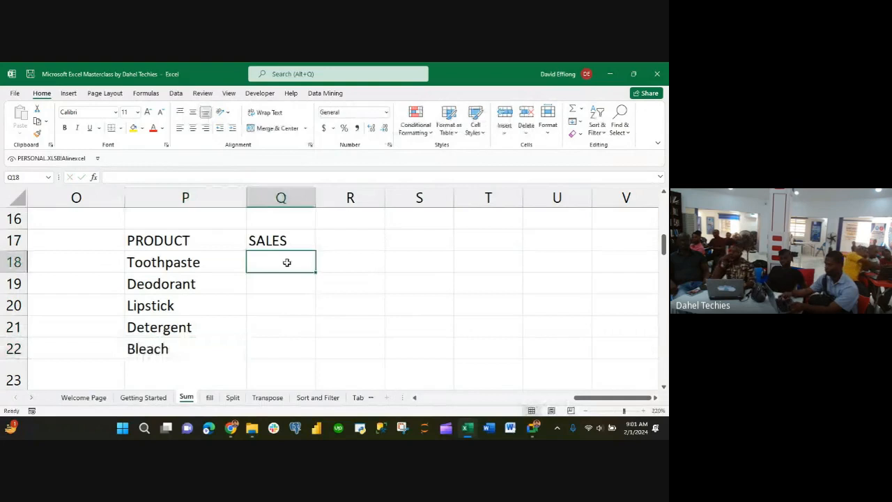
pyautogui.write('54')
pyautogui.press('Return')
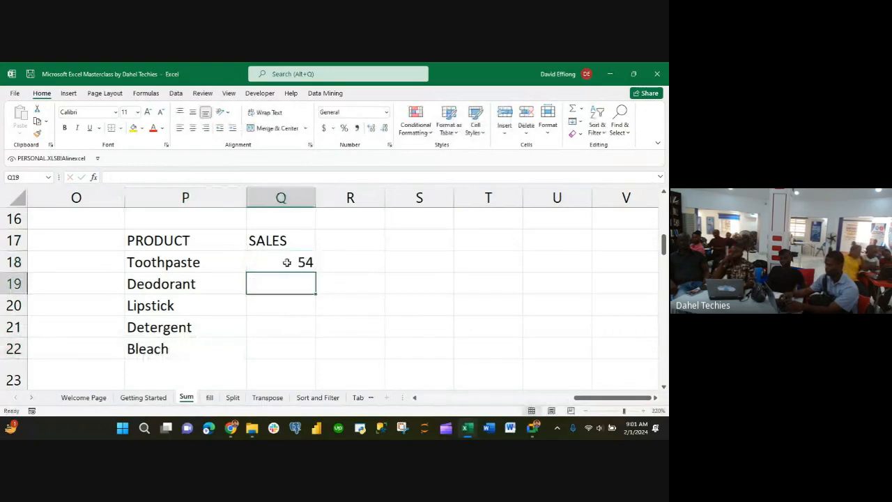
pyautogui.write('67')
pyautogui.press('Return')
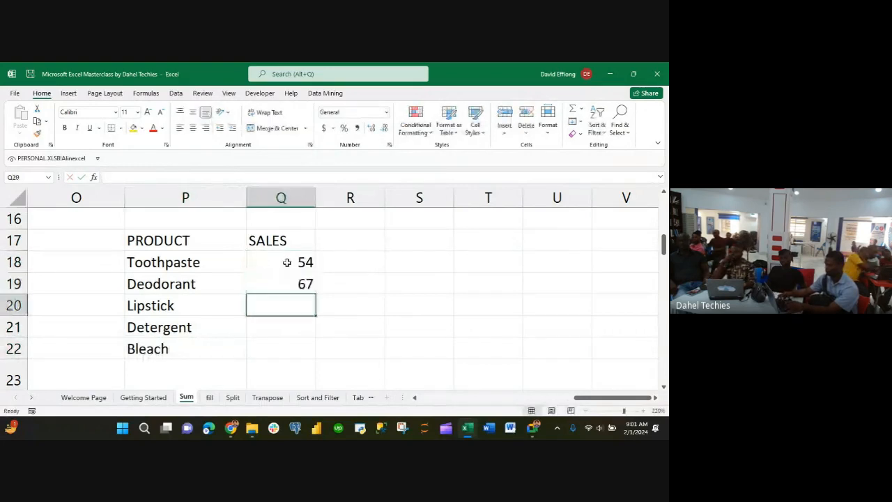
pyautogui.write('21')
pyautogui.press('Return')
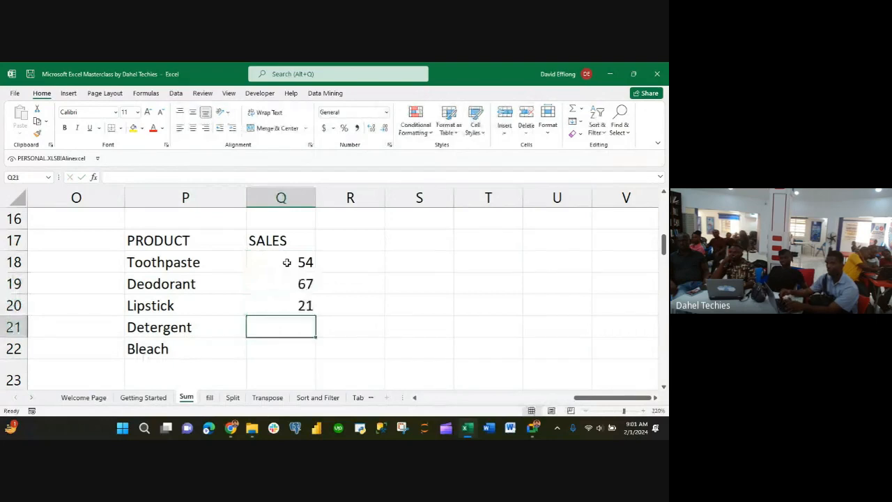
pyautogui.write('87')
pyautogui.press('Return')
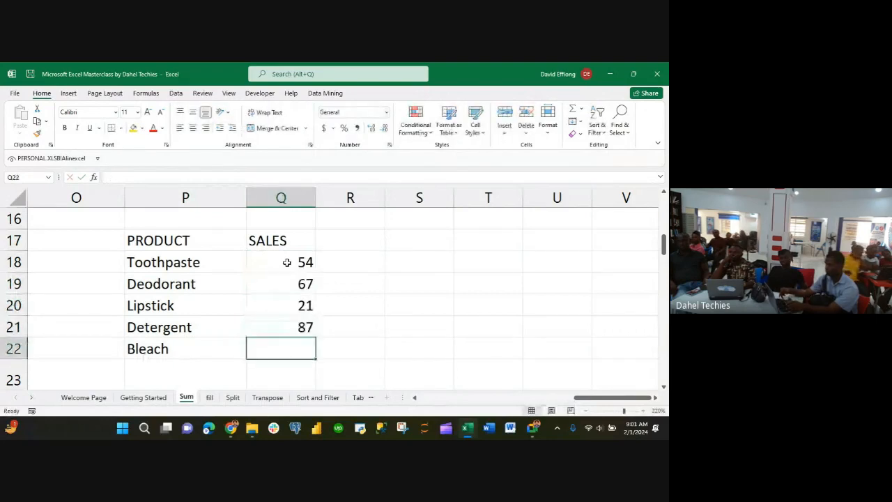
pyautogui.write('78')
pyautogui.click(484, 300)
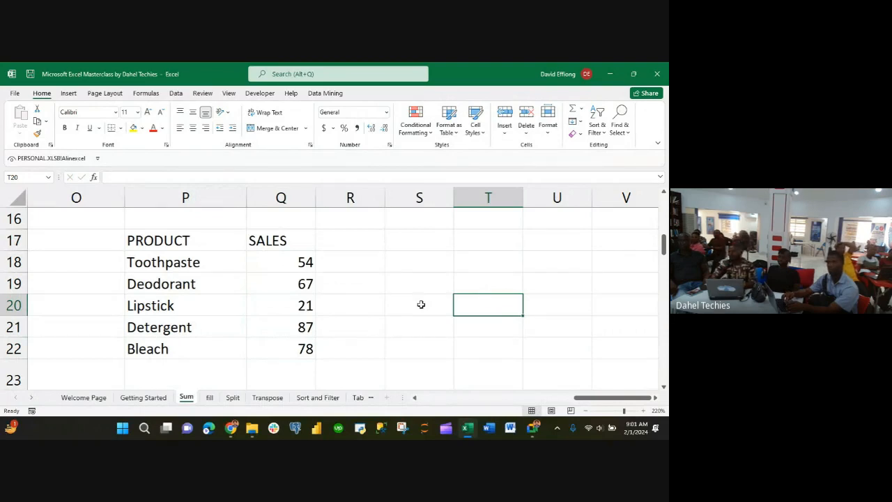
# - Format the sales figures in Q18:Q22 with the $ English (United States) accounting format
pyautogui.moveTo(301, 262); pyautogui.dragTo(293, 344)
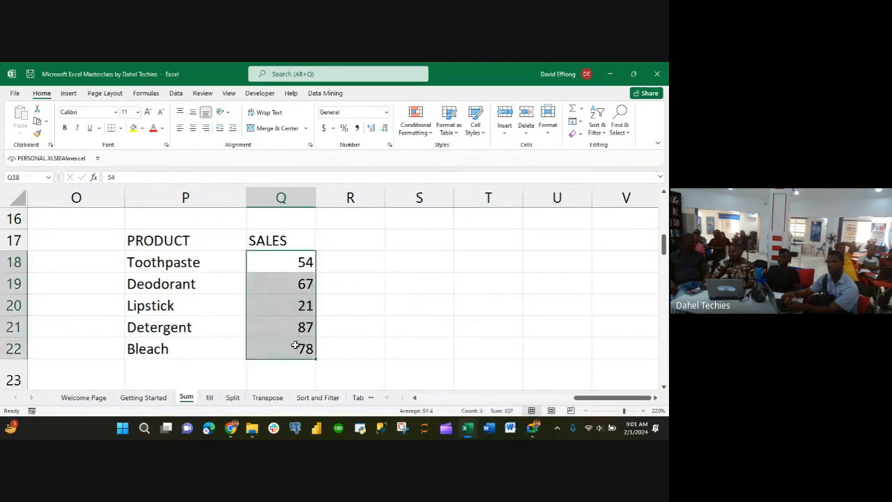
pyautogui.click(333, 128)
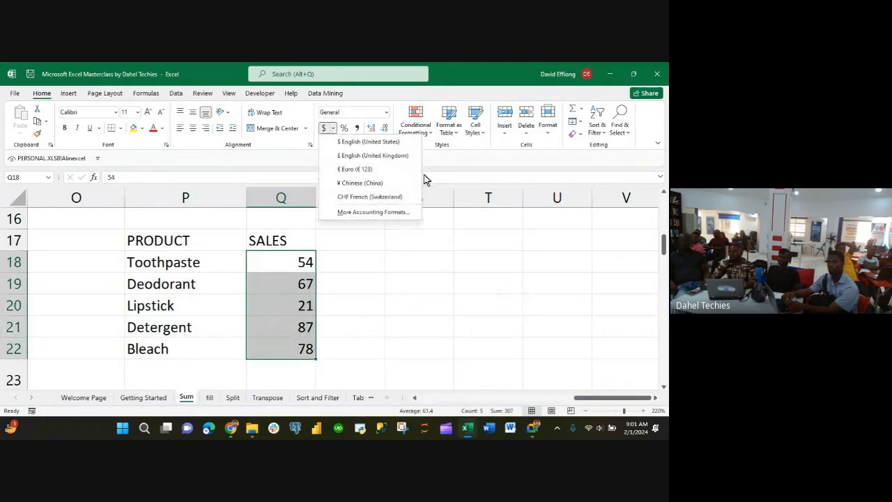
pyautogui.click(345, 142)
pyautogui.click(411, 283)
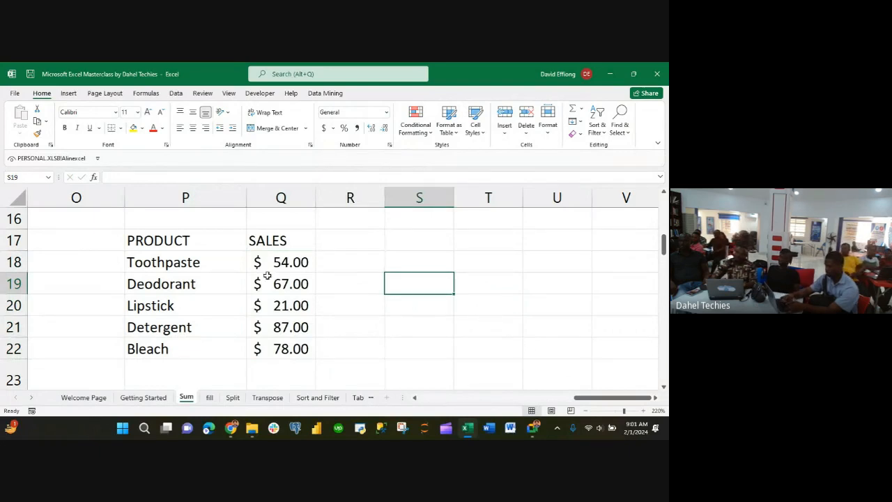
# - Give the PRODUCT and SALES headers in P17:Q17 a yellow fill and red text
pyautogui.click(149, 242)
pyautogui.moveTo(149, 243); pyautogui.dragTo(279, 241)
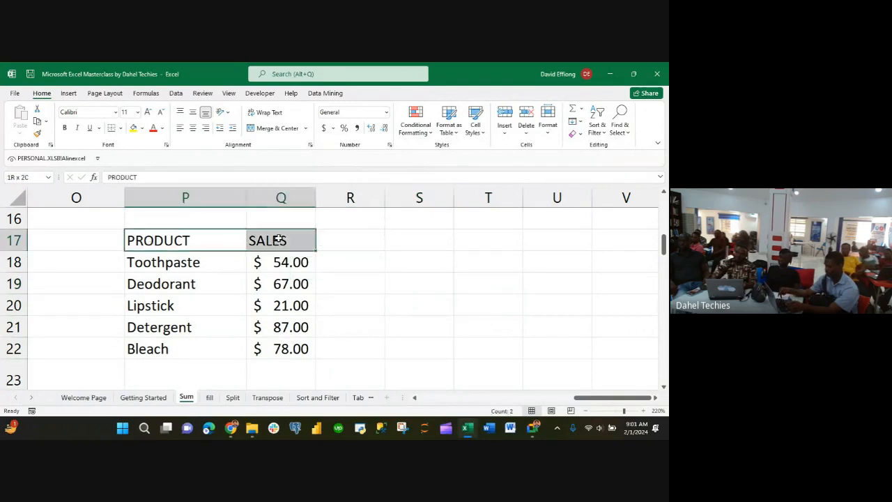
pyautogui.click(133, 131)
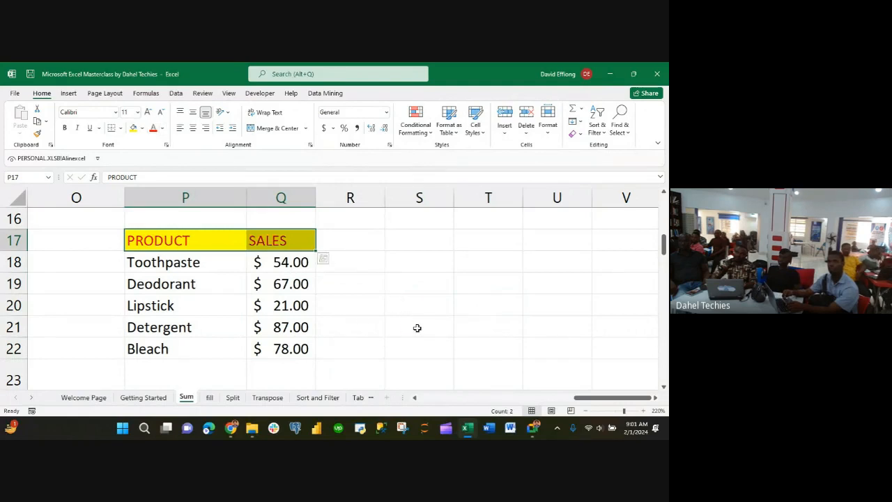
pyautogui.click(392, 294)
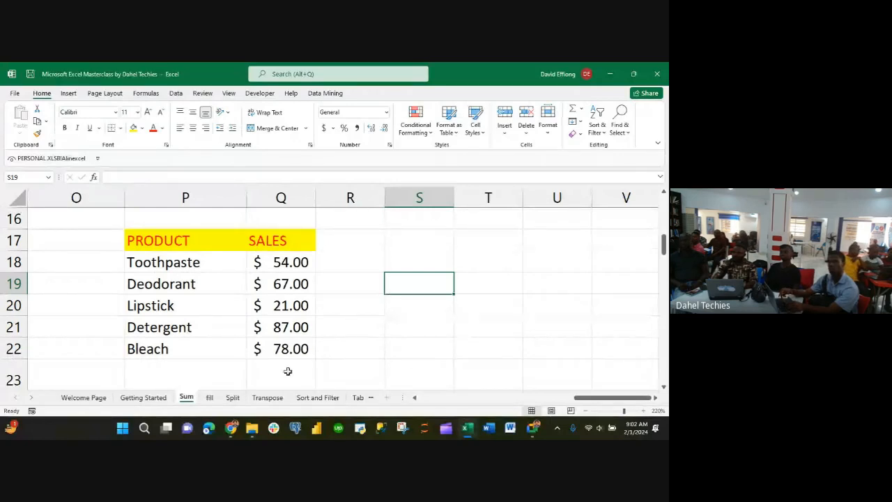
# - Total the sales in Q23 with an AutoSum of Q18:Q22
pyautogui.scroll(-1, 287, 372)
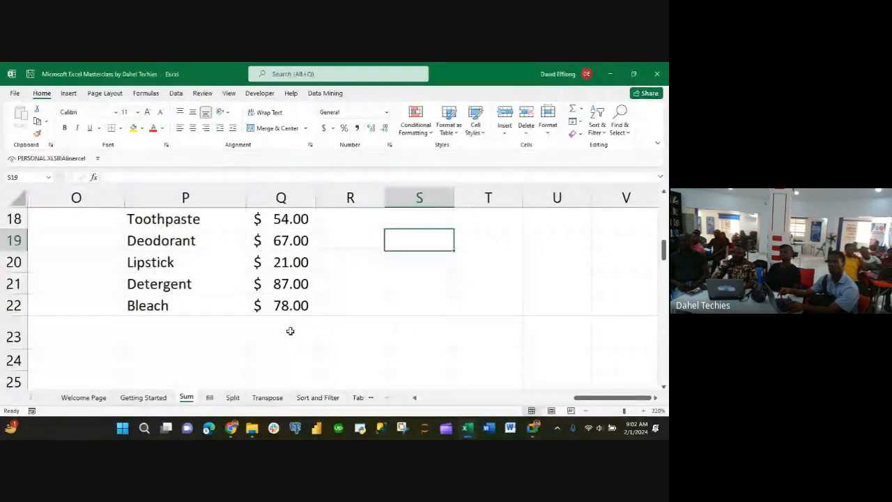
pyautogui.click(289, 328)
pyautogui.scroll(1, 289, 331)
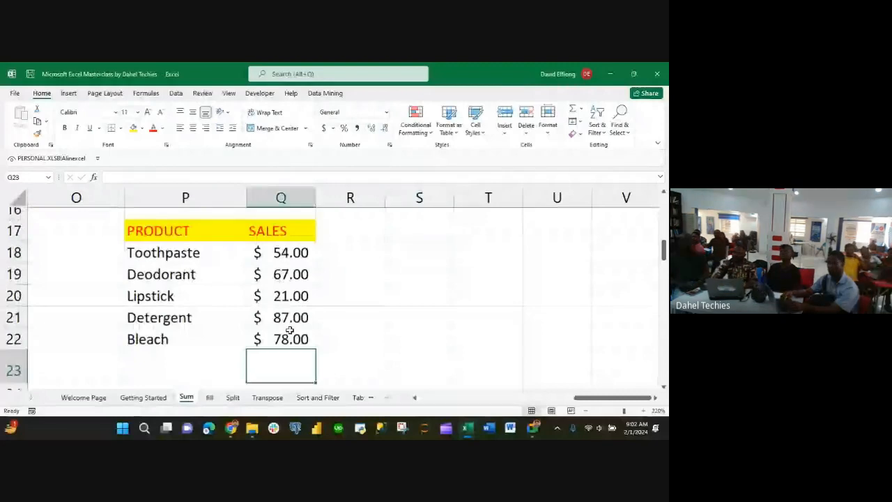
pyautogui.scroll(1, 390, 338)
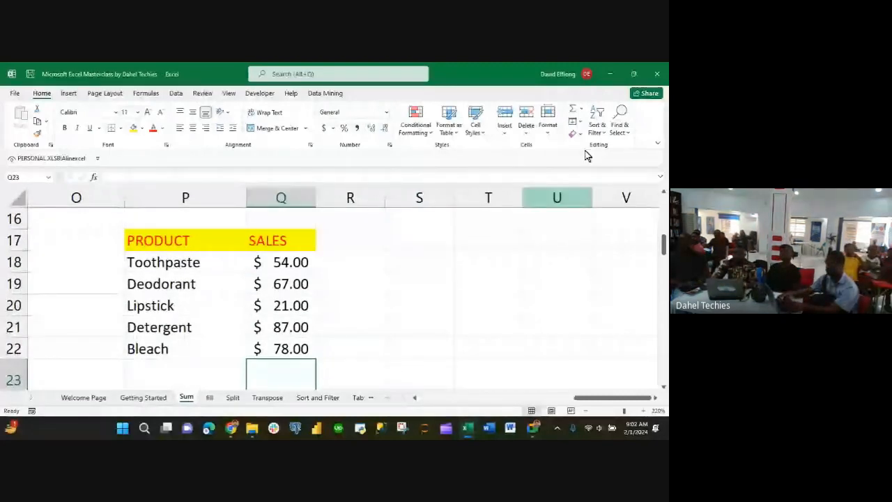
pyautogui.hotkey('alt', '=')
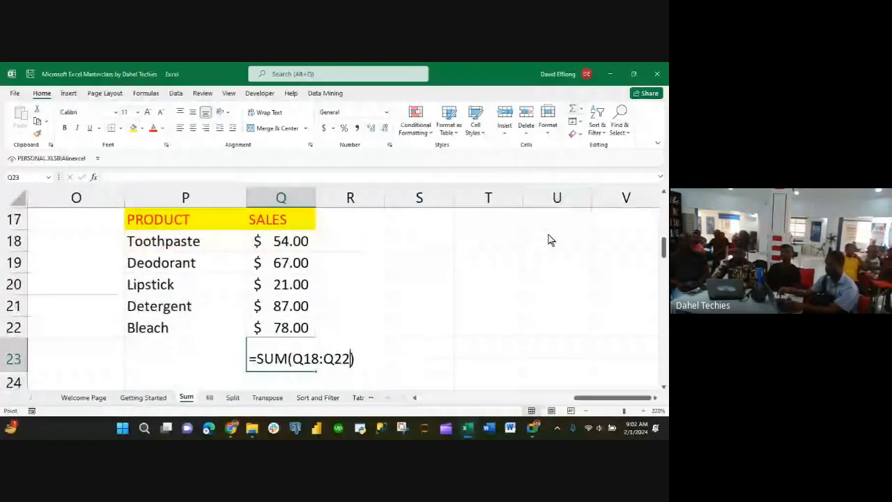
pyautogui.press('Return')
pyautogui.scroll(1, 331, 363)
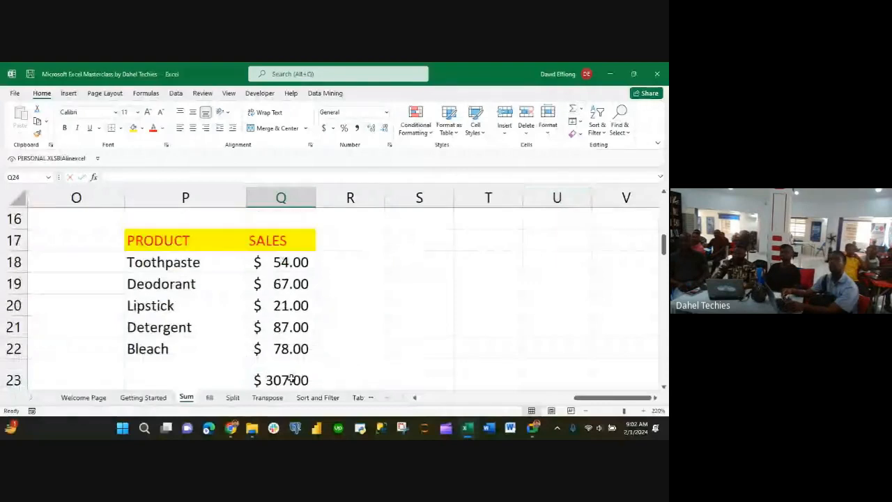
# - Highlight the sales total in Q23 with a yellow fill
pyautogui.click(291, 378)
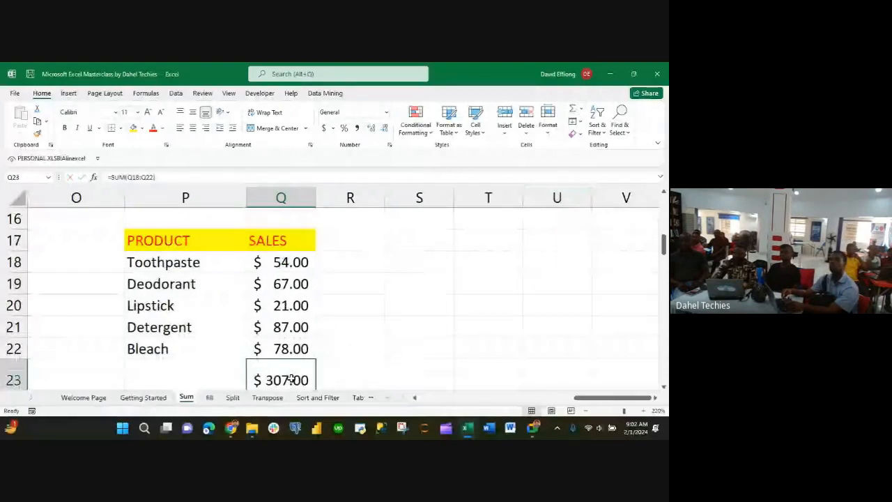
pyautogui.click(133, 128)
pyautogui.scroll(-1, 423, 252)
pyautogui.scroll(1, 423, 251)
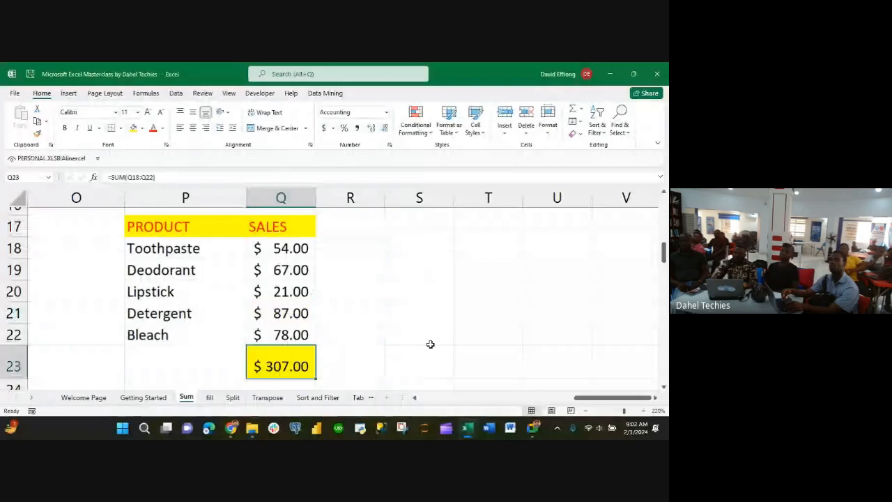
pyautogui.scroll(-1, 453, 355)
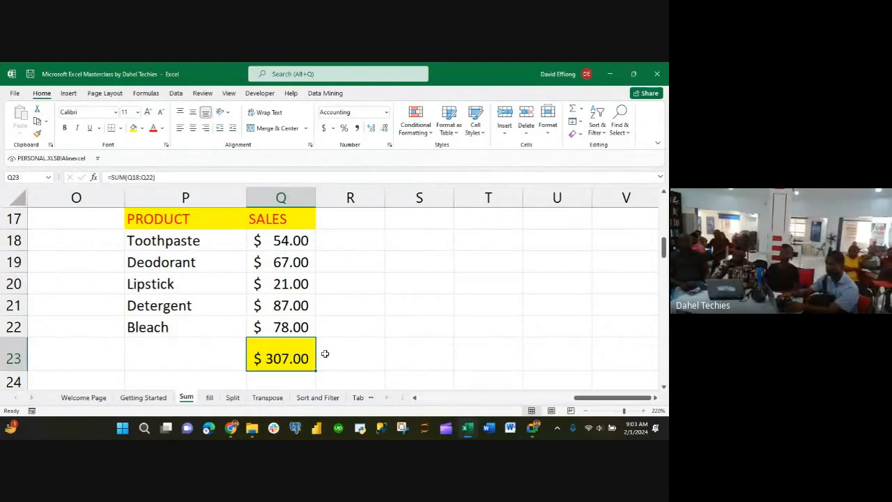
# - Replace the sales total in Q23 with the start of a SUMIF formula using the range P17:Q22
pyautogui.press('Delete')
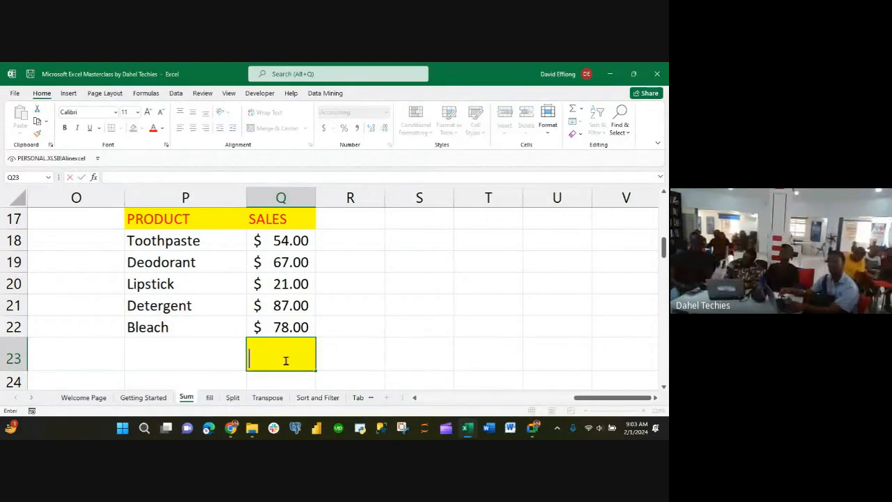
pyautogui.write('=')
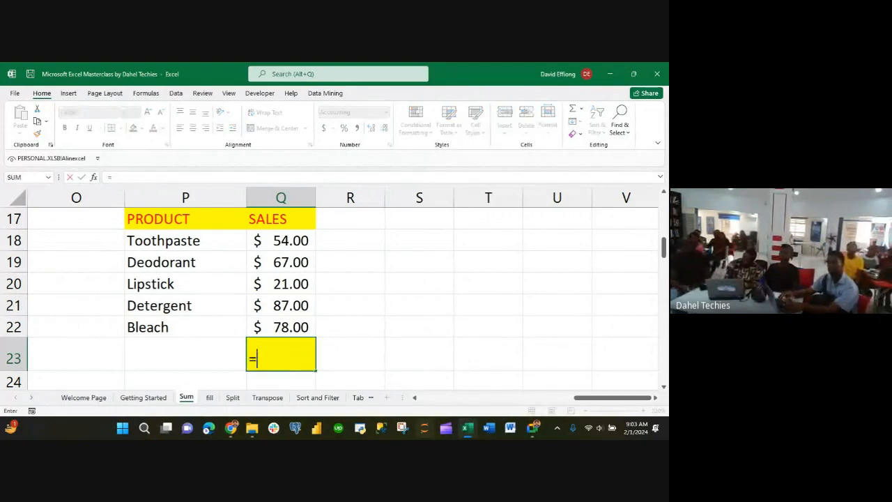
pyautogui.write('SUMIF')
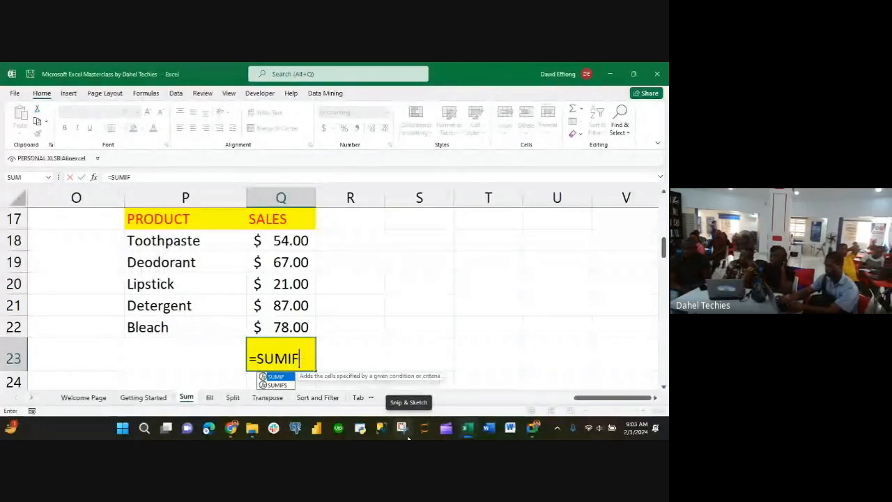
pyautogui.write('9(')
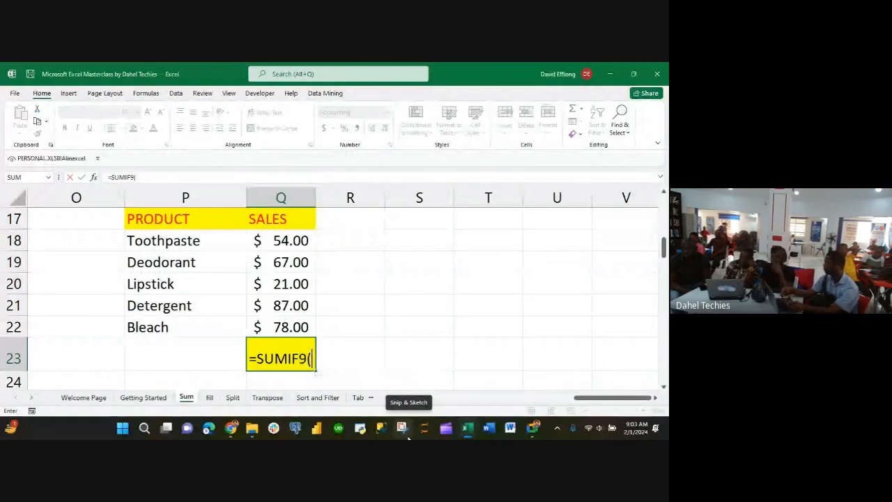
pyautogui.press('BackSpace')
pyautogui.press('BackSpace')
pyautogui.write('(')
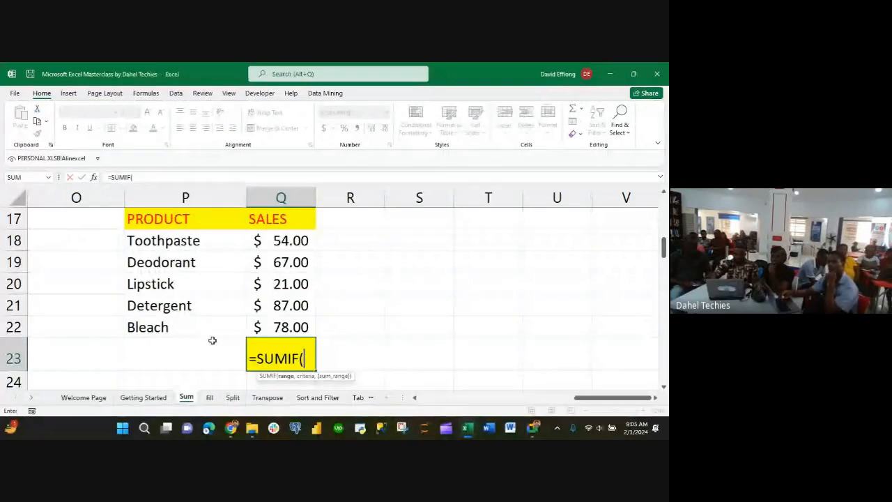
pyautogui.click(153, 223)
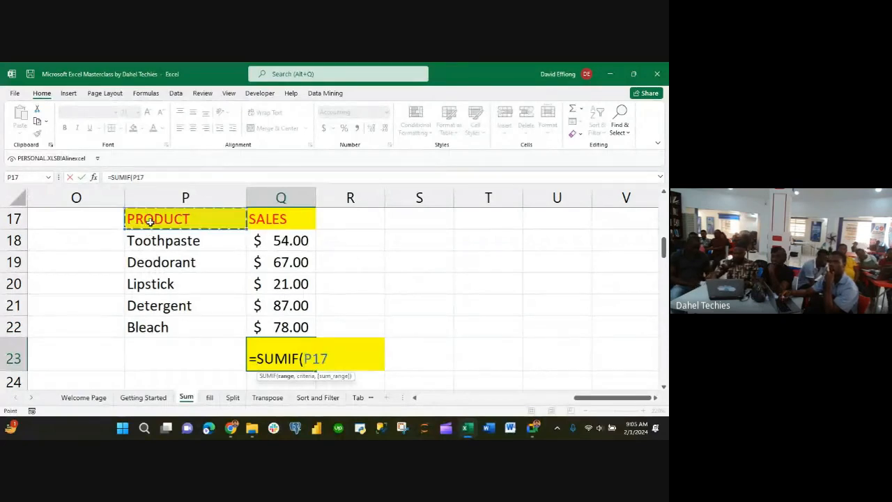
pyautogui.moveTo(150, 222); pyautogui.dragTo(292, 327)
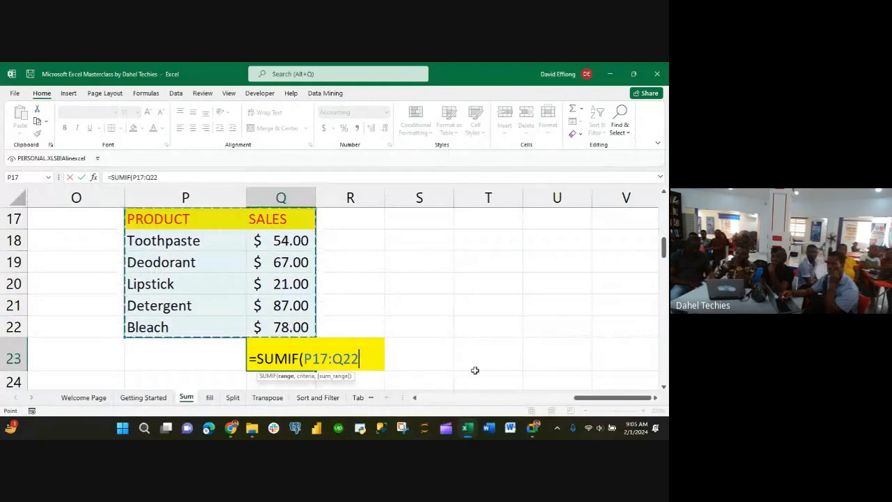
pyautogui.write(',')
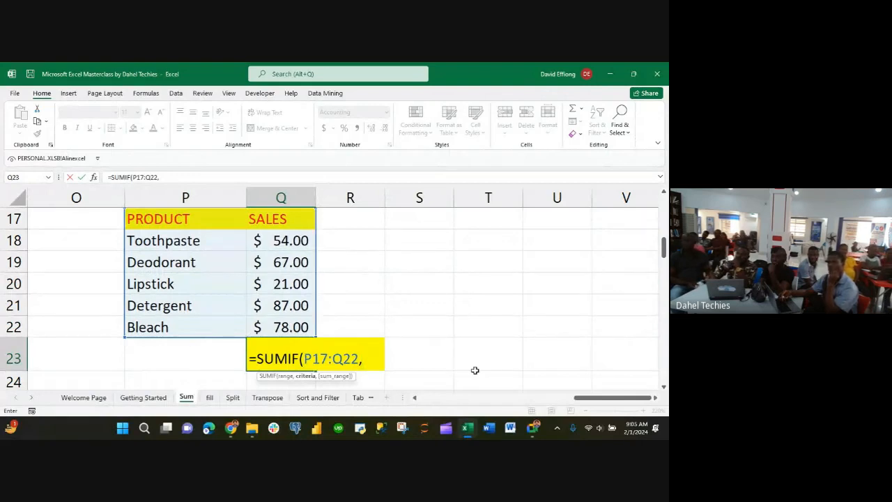
# - Try to complete the SUMIF formula in Q23 with the unquoted criterion >60
pyautogui.write('<')
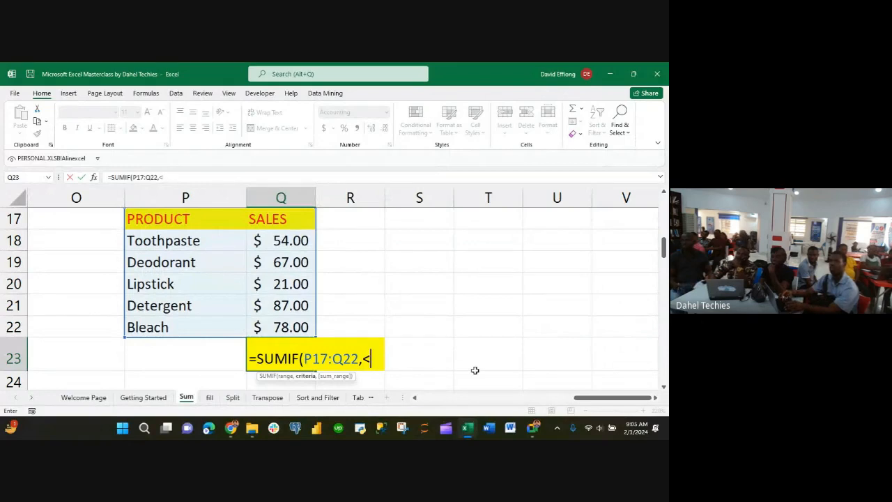
pyautogui.write('>')
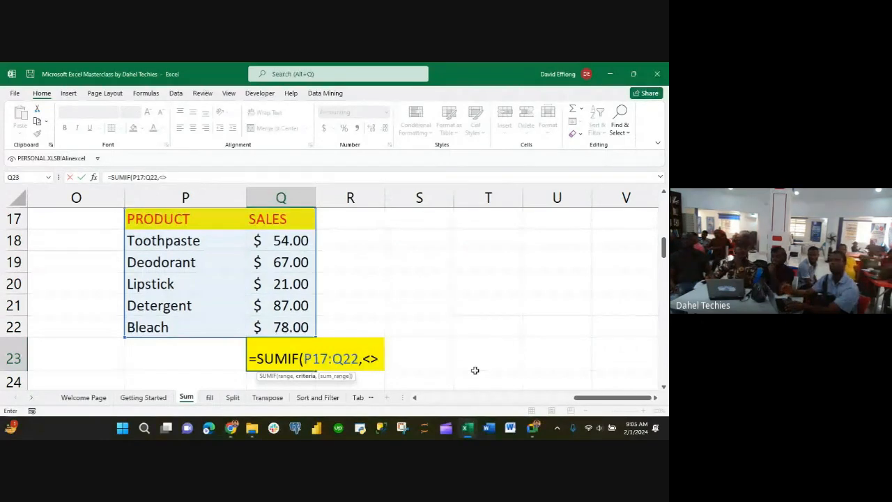
pyautogui.press('BackSpace')
pyautogui.press('BackSpace')
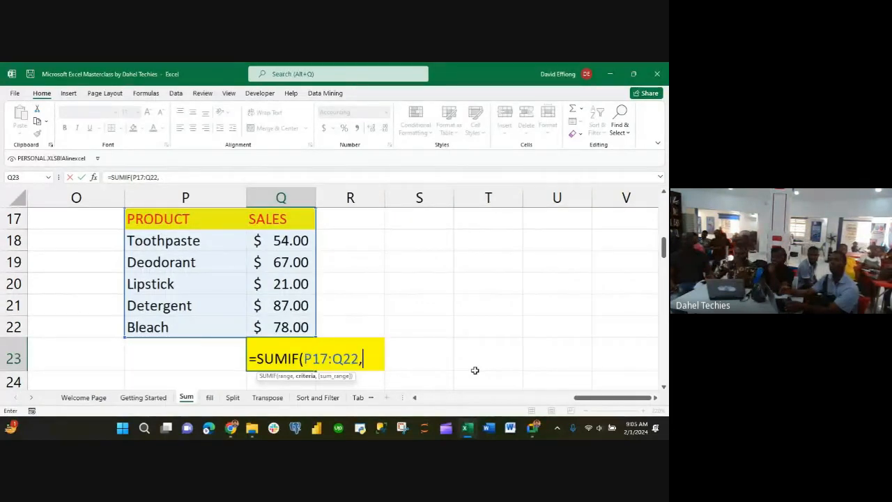
pyautogui.write('>6')
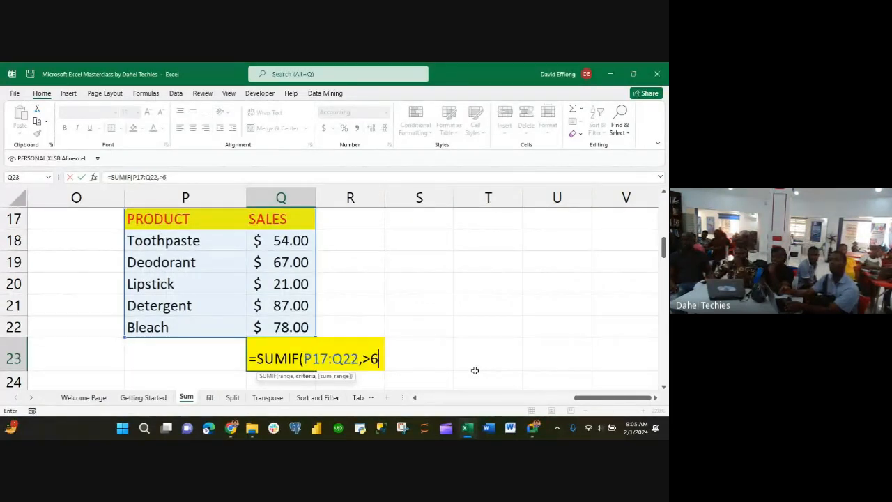
pyautogui.write('0')
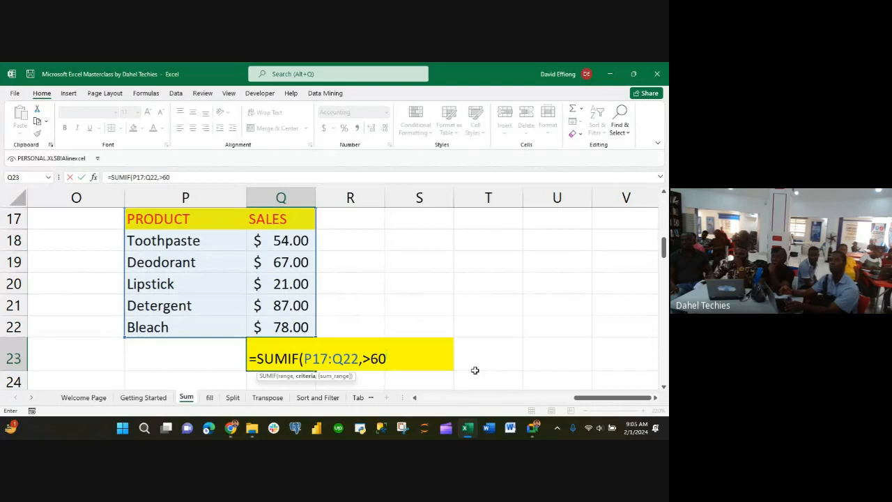
pyautogui.write(',')
pyautogui.press('BackSpace')
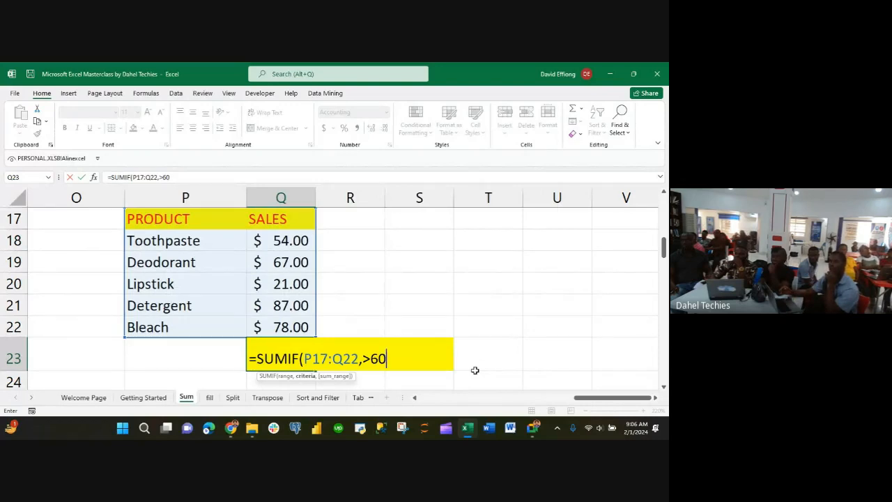
pyautogui.write(')')
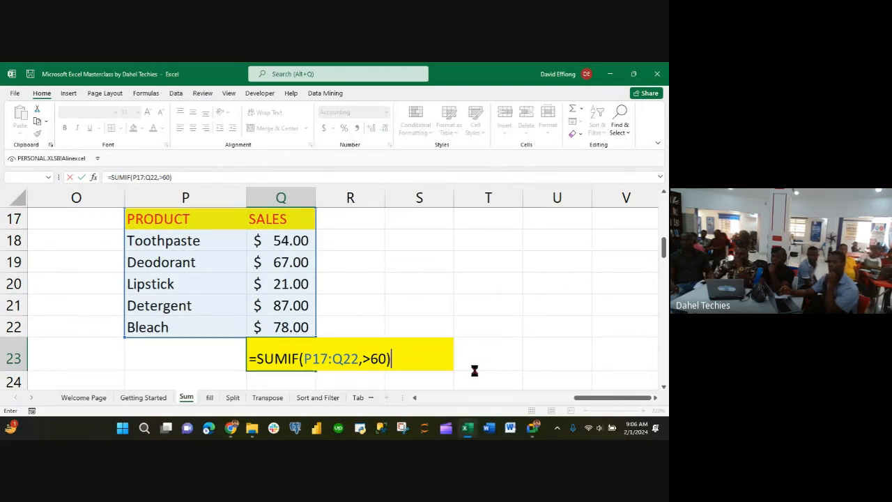
pyautogui.press('Return')
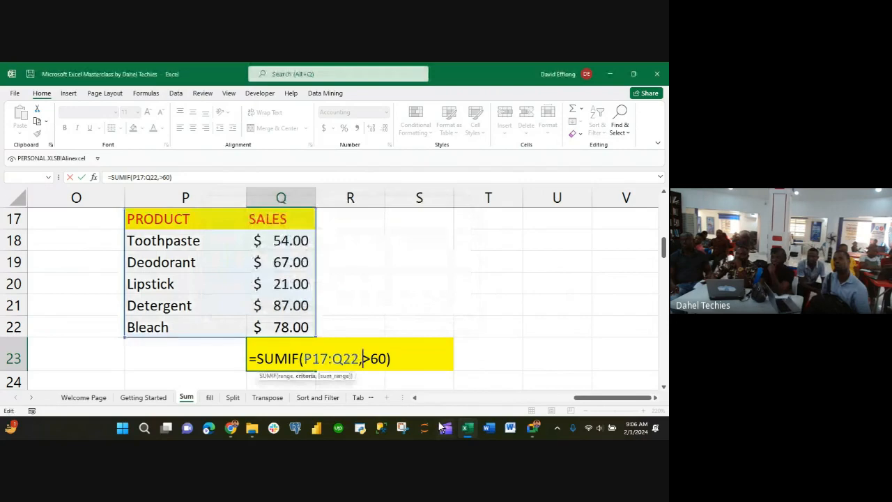
# - Enclose the >60 criterion in quotation marks and enter the SUMIF formula in Q23
pyautogui.write(';')
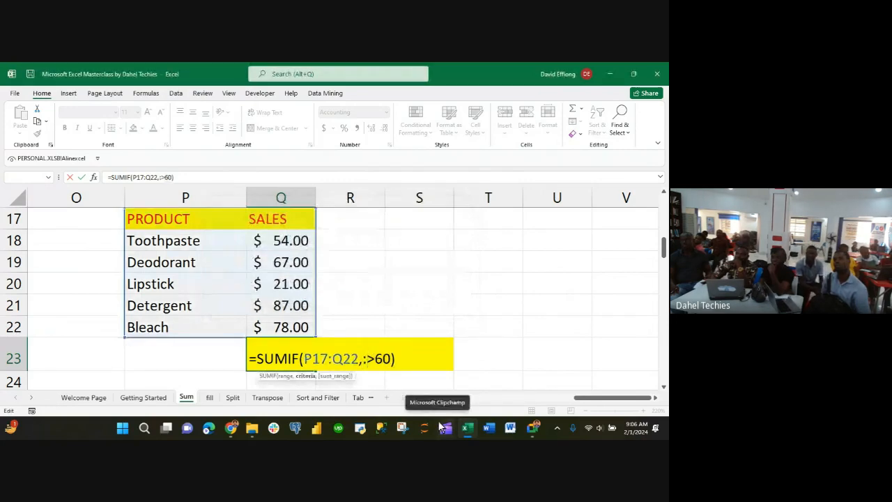
pyautogui.press('BackSpace')
pyautogui.write('\\"')
pyautogui.press('BackSpace')
pyautogui.press('BackSpace')
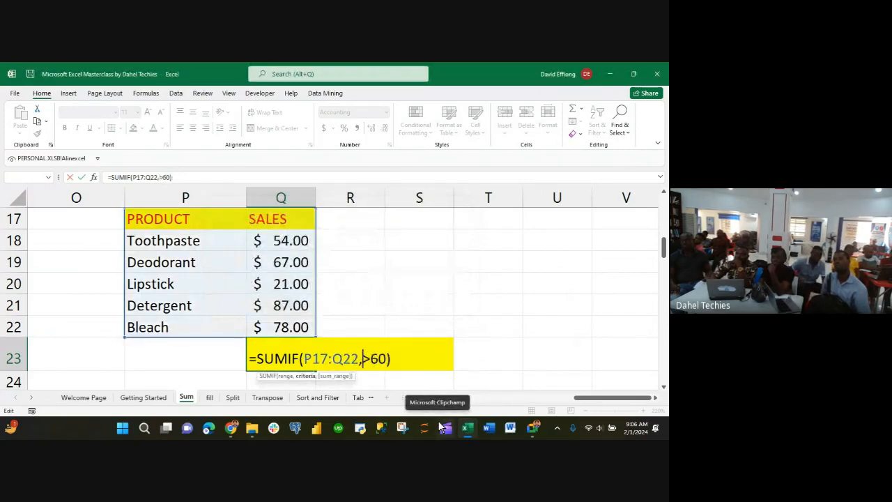
pyautogui.write('"')
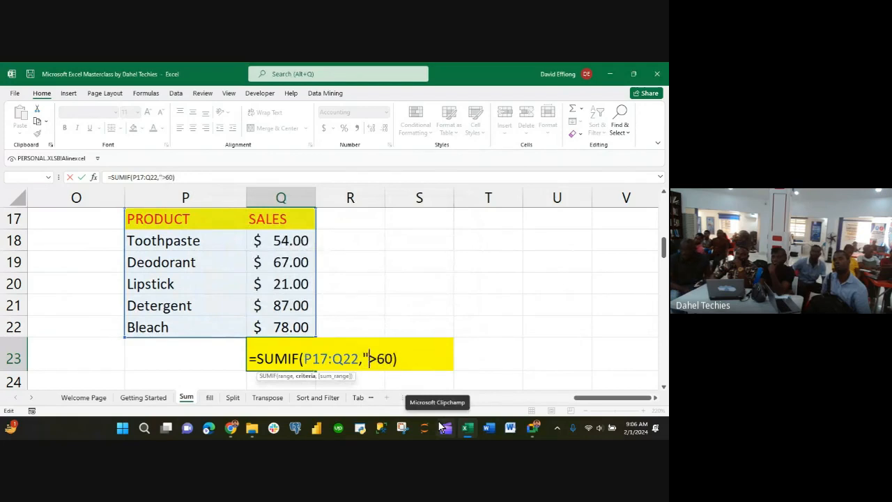
pyautogui.press('End')
pyautogui.press('Left')
pyautogui.write('"')
pyautogui.press('Return')
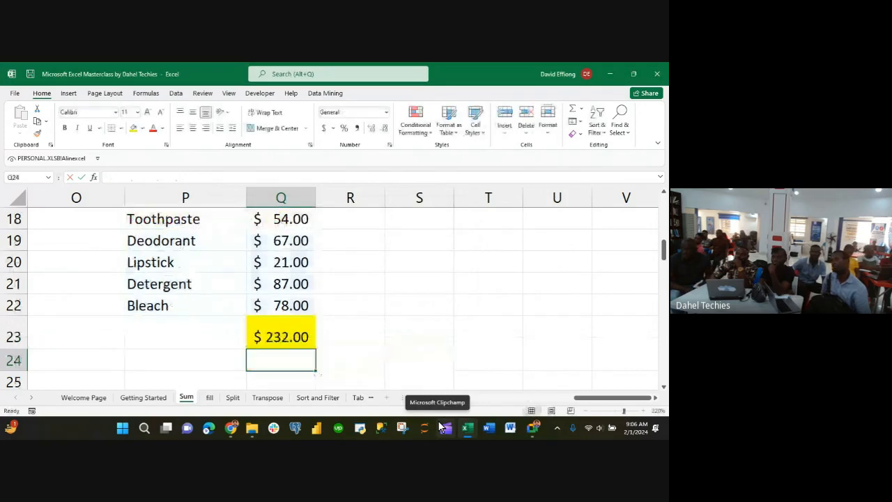
# - Clear the SUMIF formula from Q23, keeping the cell's yellow fill
pyautogui.press('Up')
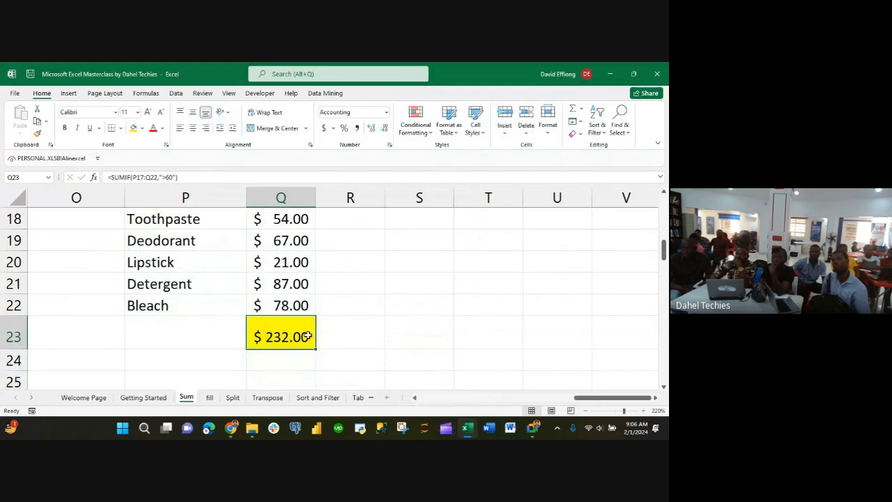
pyautogui.press('Delete')
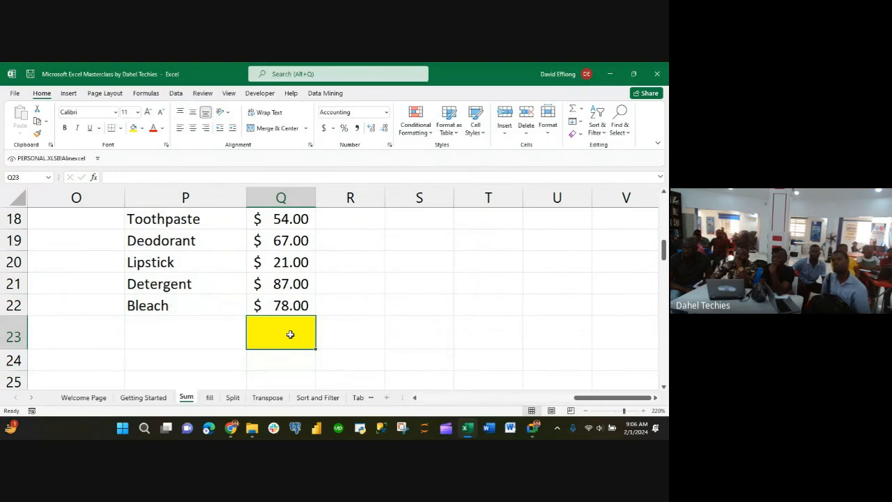
pyautogui.scroll(1, 290, 334)
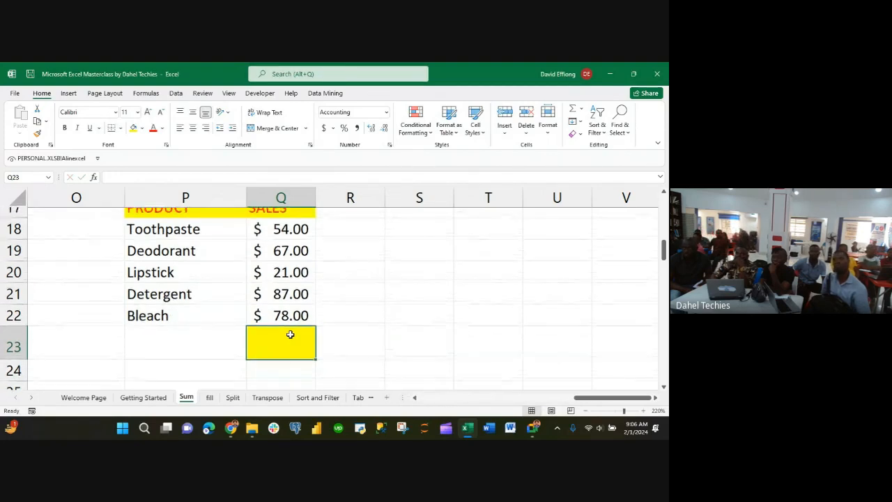
pyautogui.scroll(1, 290, 335)
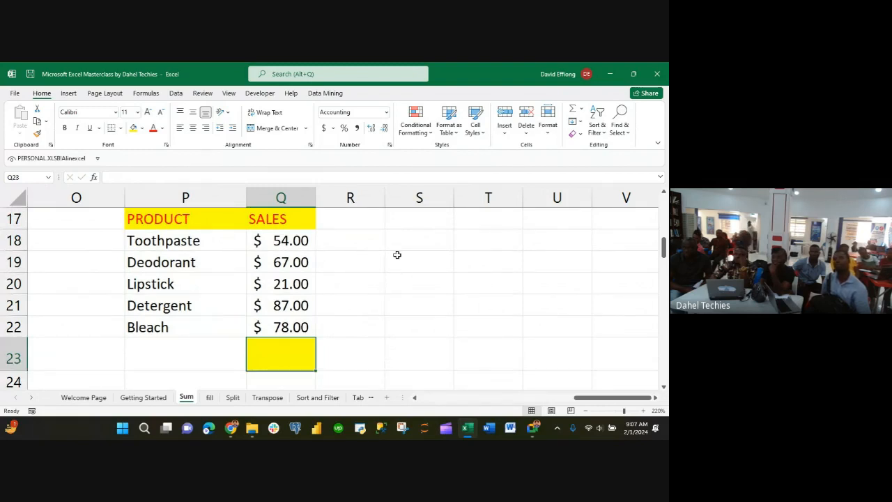
# - Add up the Deodorant, Detergent and Bleach sales in T19 with =SUM(Q19,Q21,Q22)
pyautogui.click(478, 265)
pyautogui.write('=')
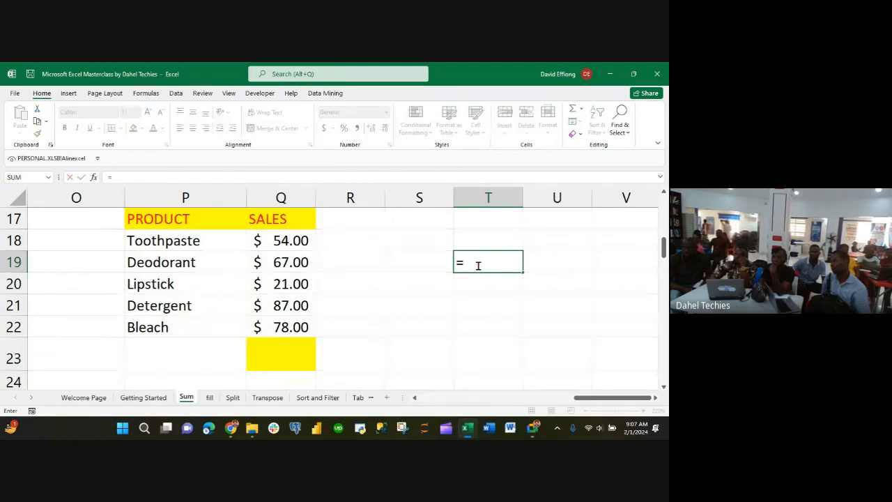
pyautogui.write('SUM')
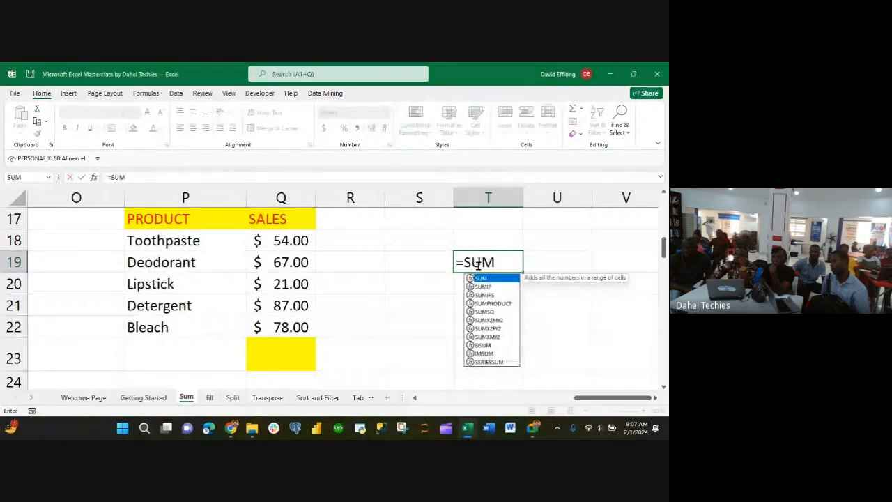
pyautogui.write('(')
pyautogui.click(289, 262)
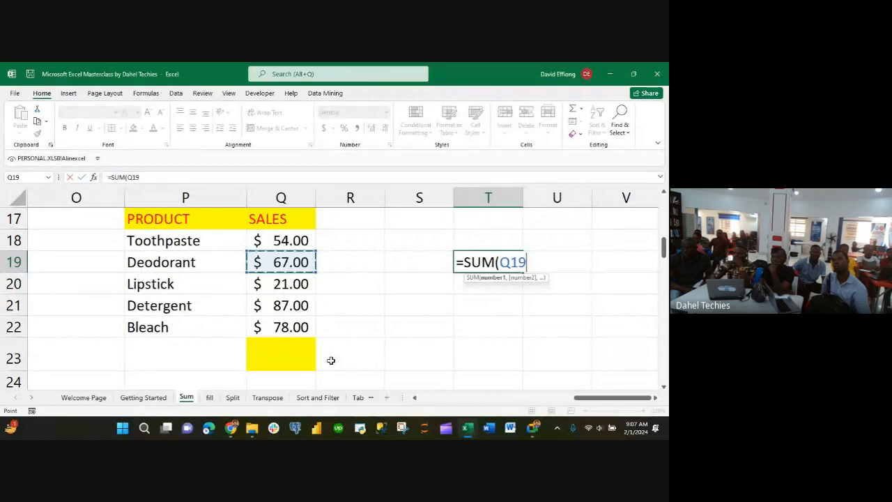
pyautogui.write(',')
pyautogui.click(278, 306)
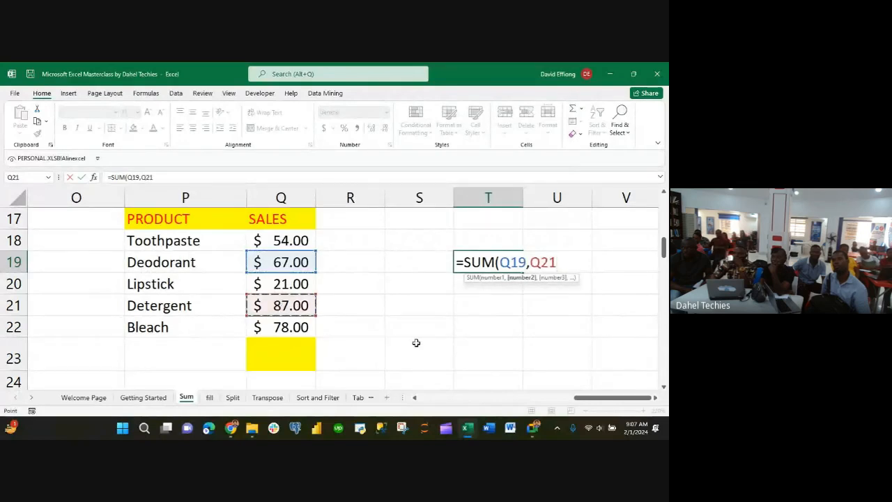
pyautogui.write(',')
pyautogui.click(296, 327)
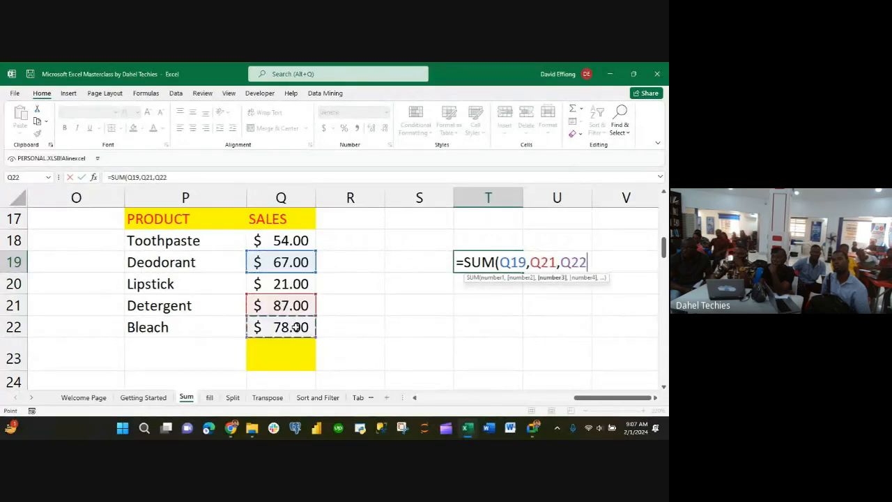
pyautogui.write(')')
pyautogui.press('Return')
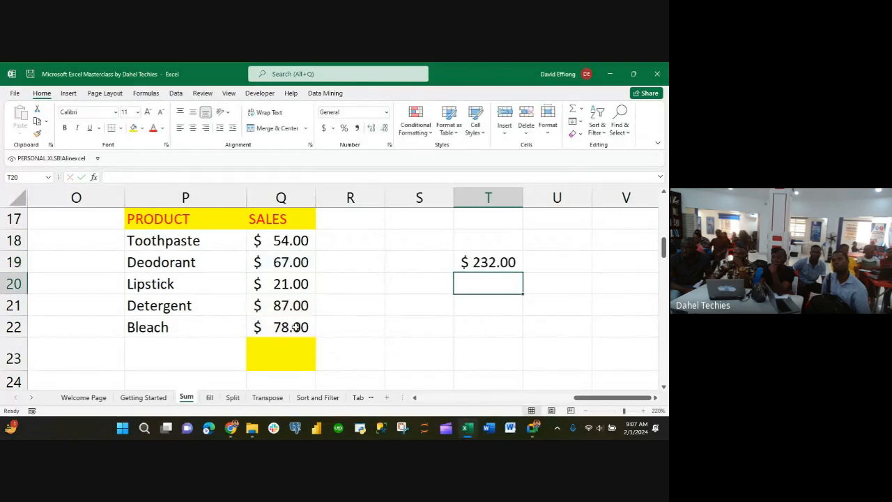
pyautogui.click(503, 261)
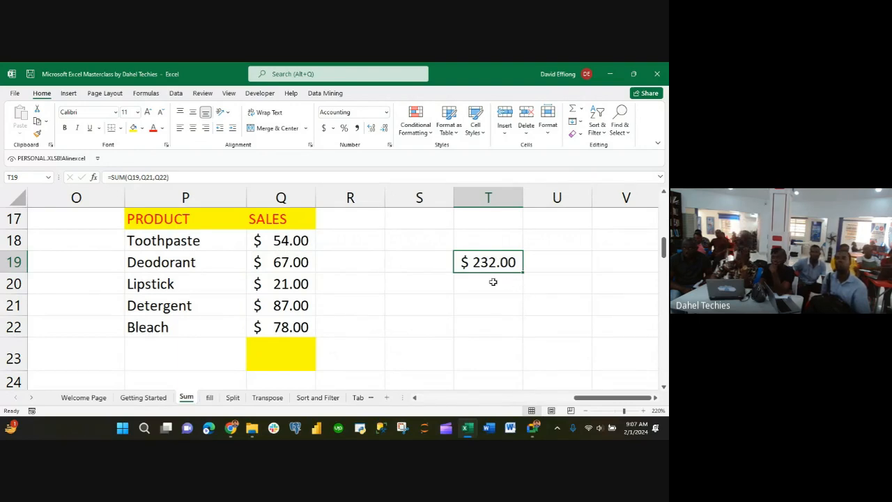
# - Total the sales above 60 in Q23 with =SUMIF(Q18:Q22,">60") and reselect the cell to show its formula
pyautogui.click(272, 356)
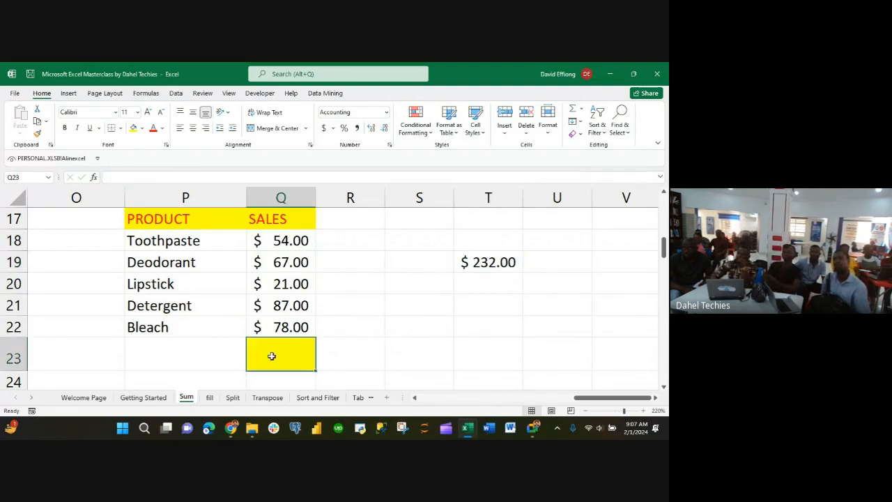
pyautogui.write('=')
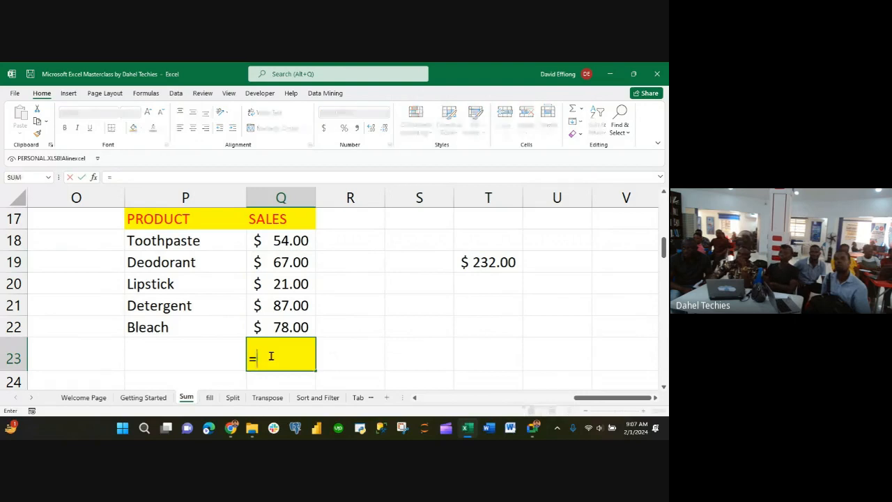
pyautogui.write('SUMIF(')
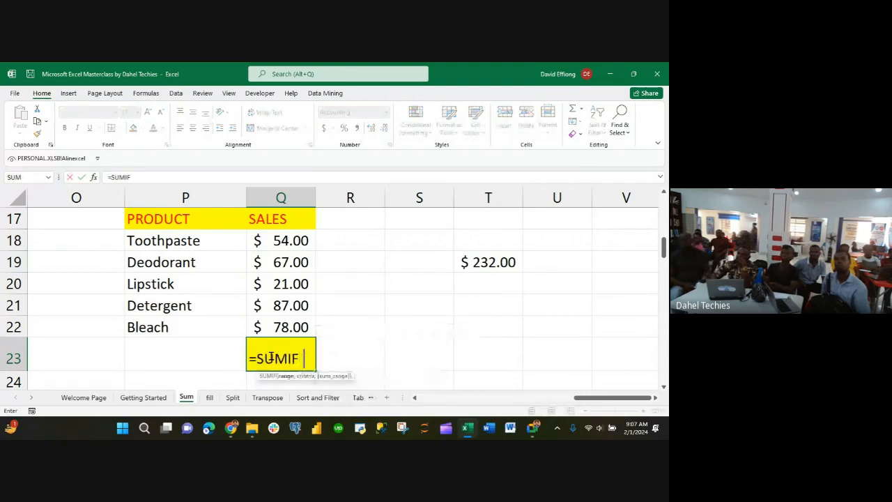
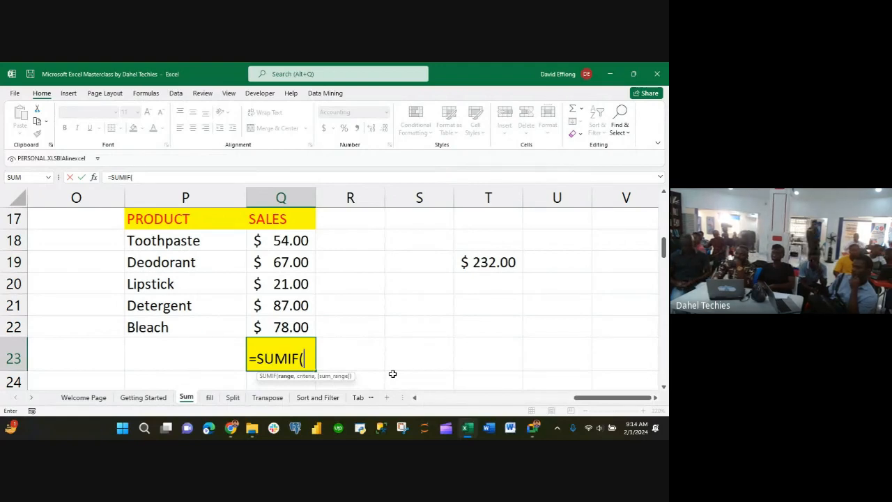
pyautogui.moveTo(258, 232); pyautogui.dragTo(274, 327)
pyautogui.write(',')
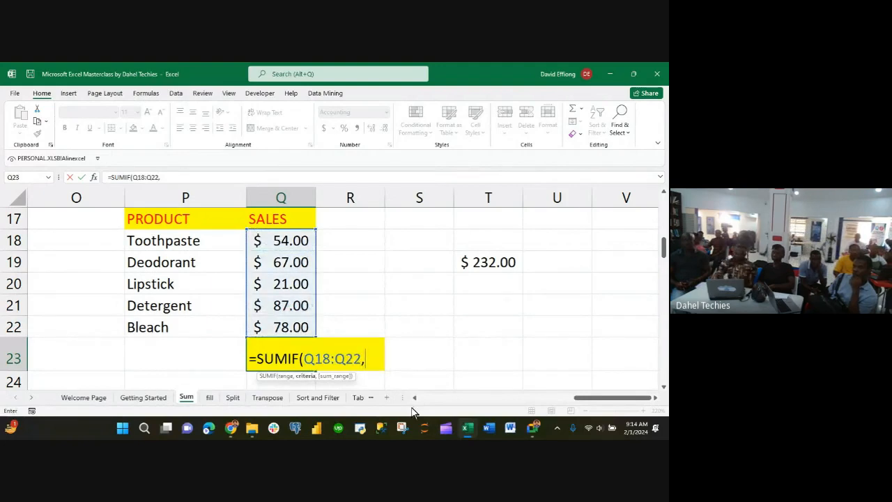
pyautogui.write('">')
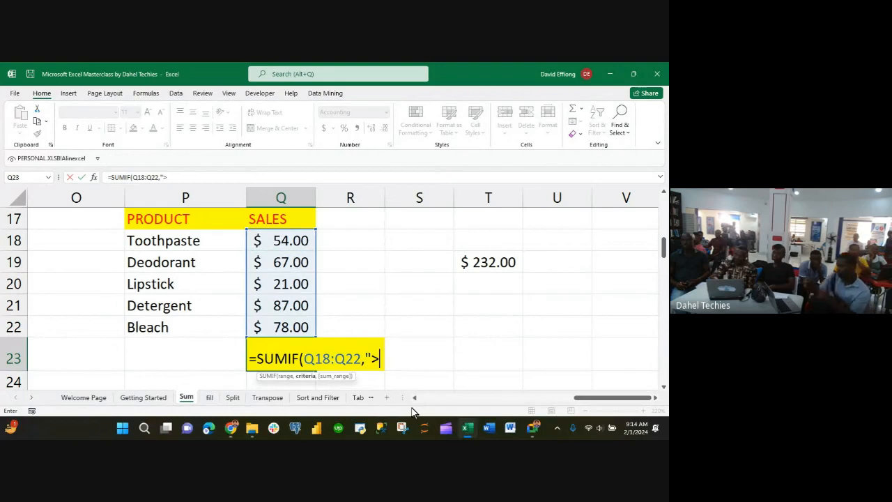
pyautogui.write('60')
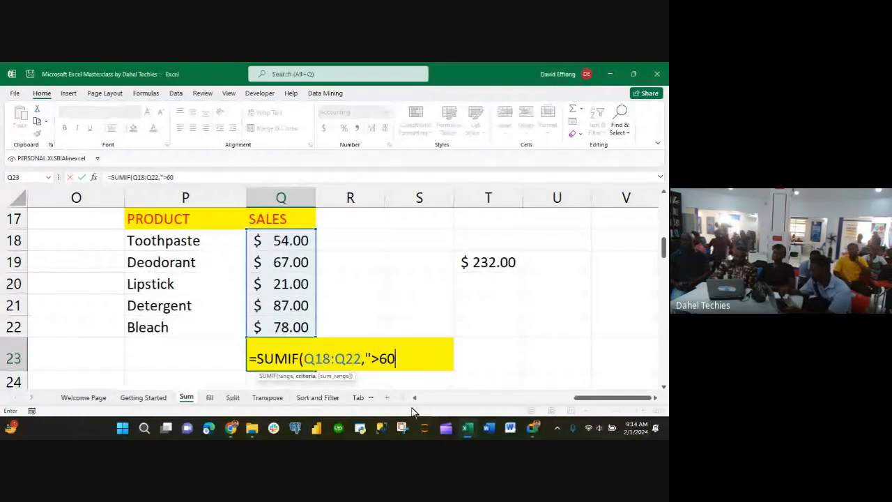
pyautogui.write('"')
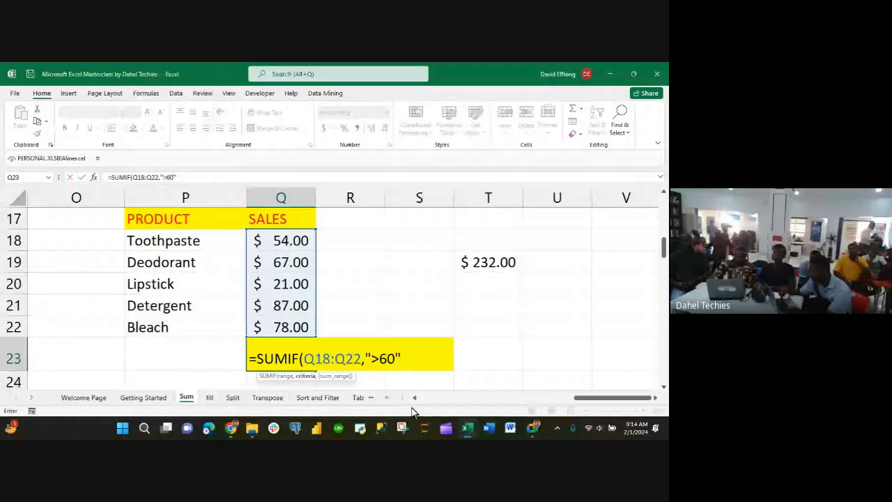
pyautogui.press('Return')
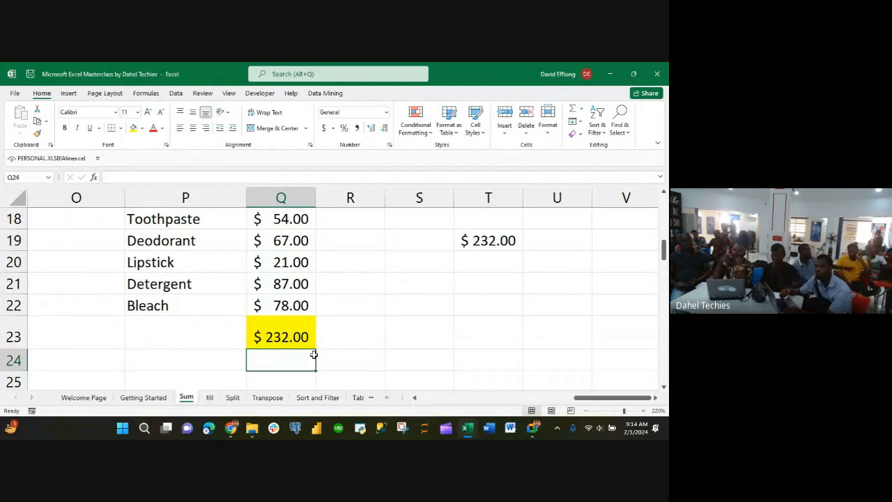
pyautogui.press('Up')
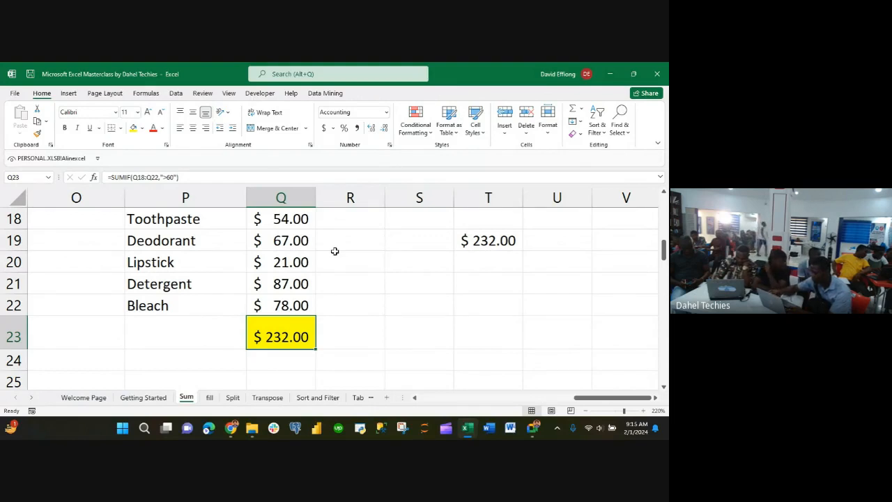
# - Switch to the Google Meet call in Chrome to check it, and return to the Excel Masterclass workbook
pyautogui.moveTo(244, 434)
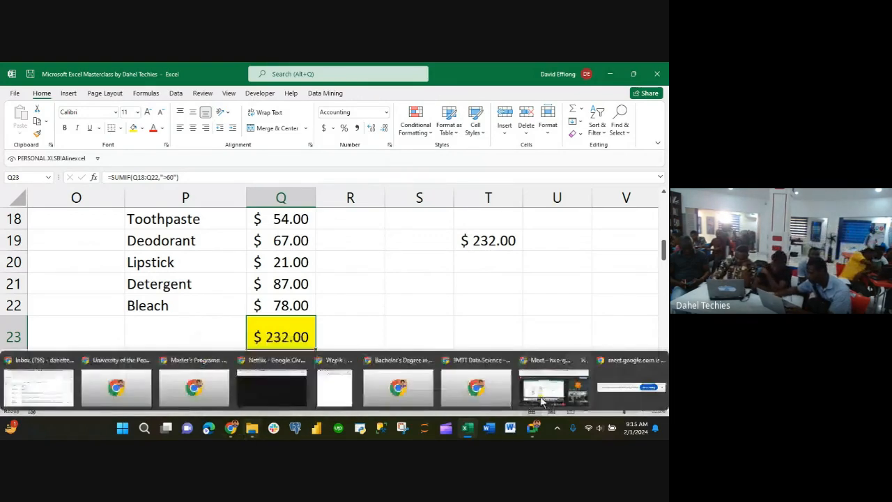
pyautogui.click(543, 401)
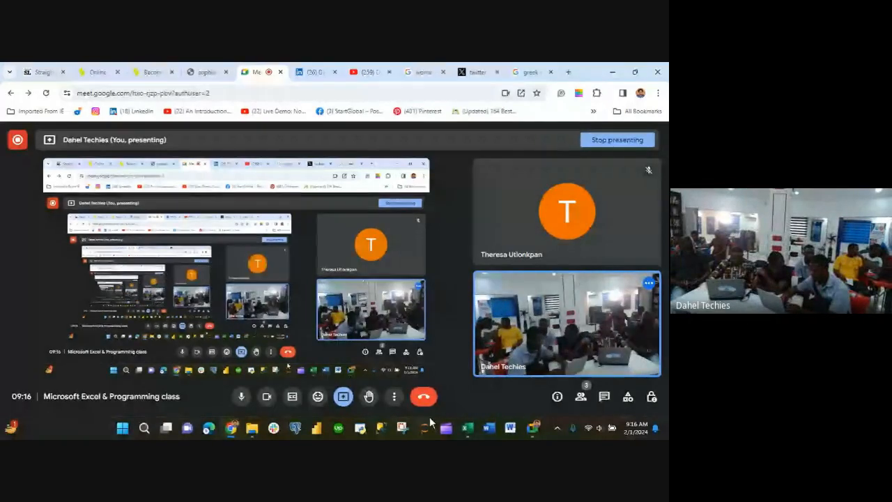
pyautogui.moveTo(472, 433)
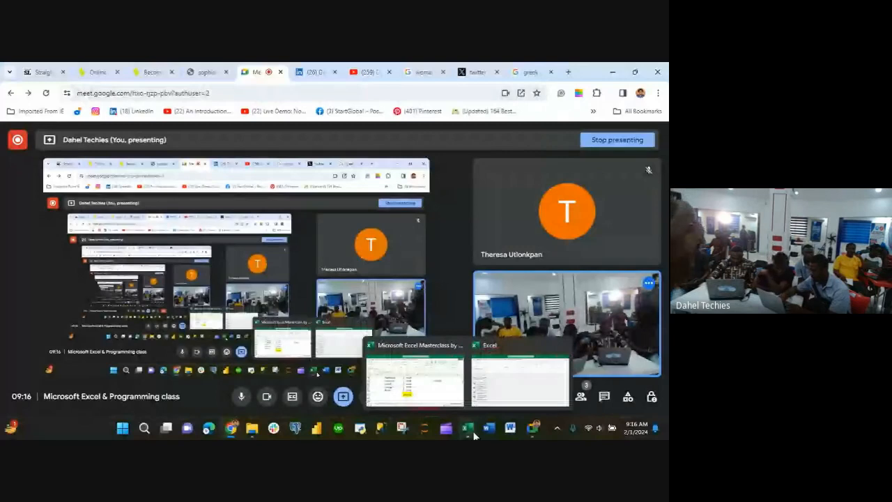
pyautogui.moveTo(421, 393)
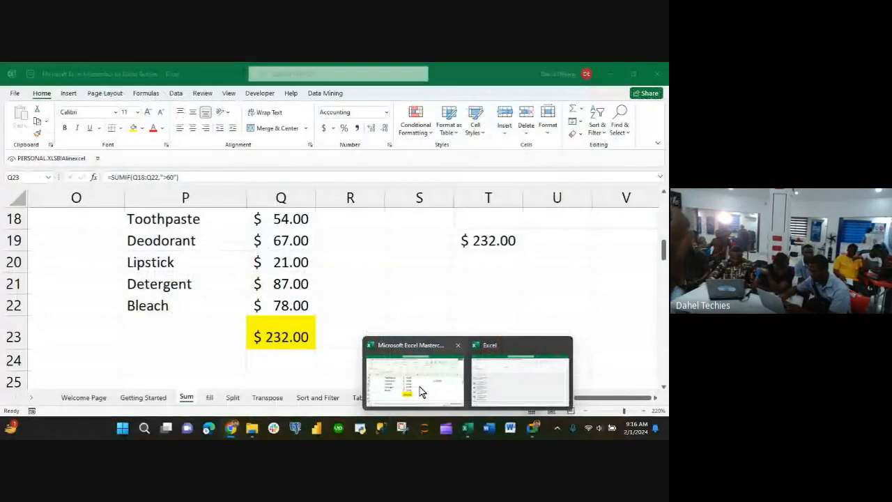
pyautogui.click(421, 393)
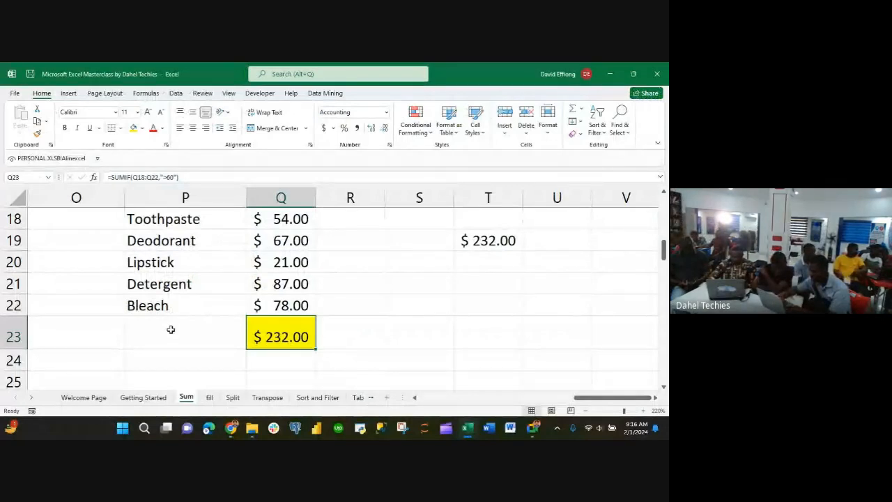
# - Open the Split sheet and examine the comma-separated data and its First name, Last name and Company name columns
pyautogui.scroll(-2, 171, 329)
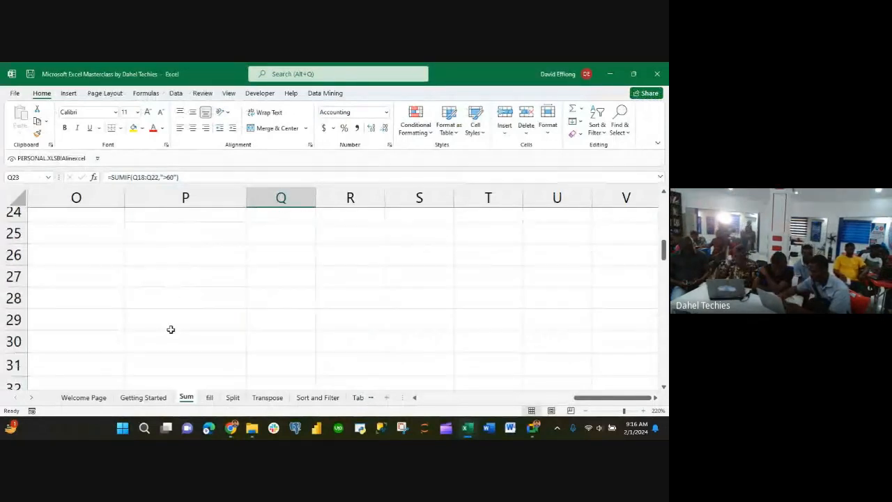
pyautogui.scroll(-4, 171, 329)
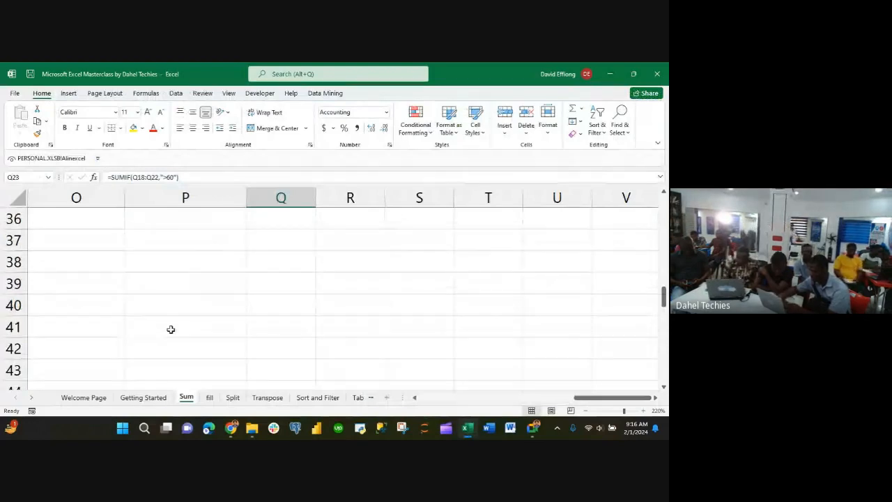
pyautogui.scroll(3, 171, 329)
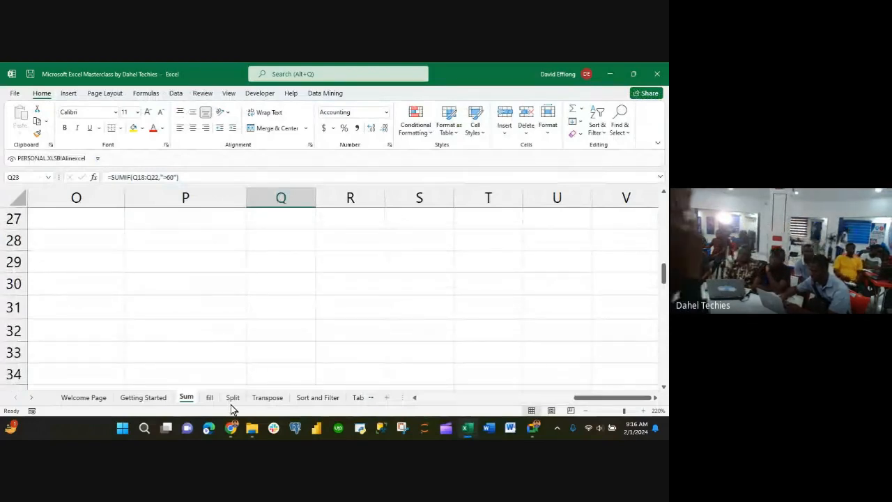
pyautogui.click(232, 400)
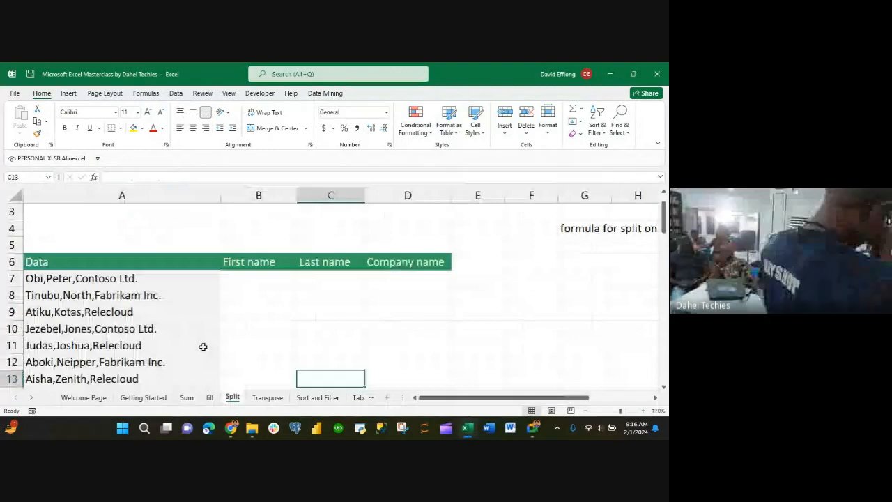
pyautogui.scroll(1, 203, 347)
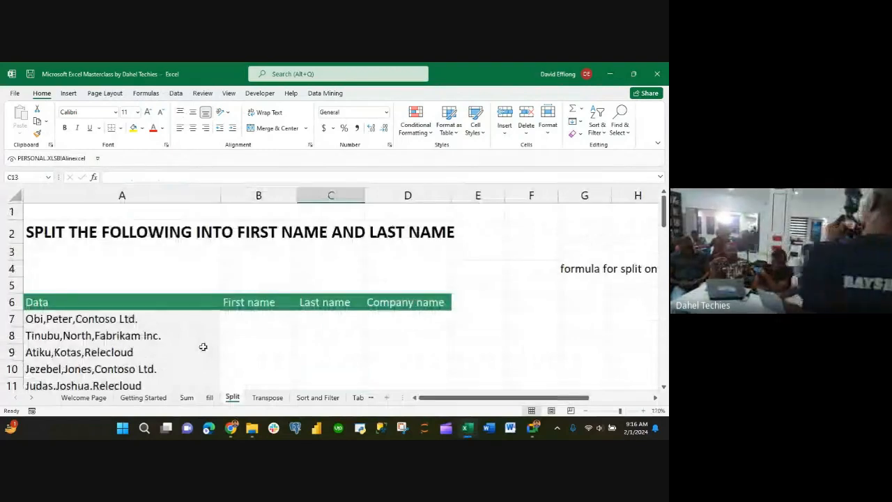
pyautogui.scroll(-1, 203, 346)
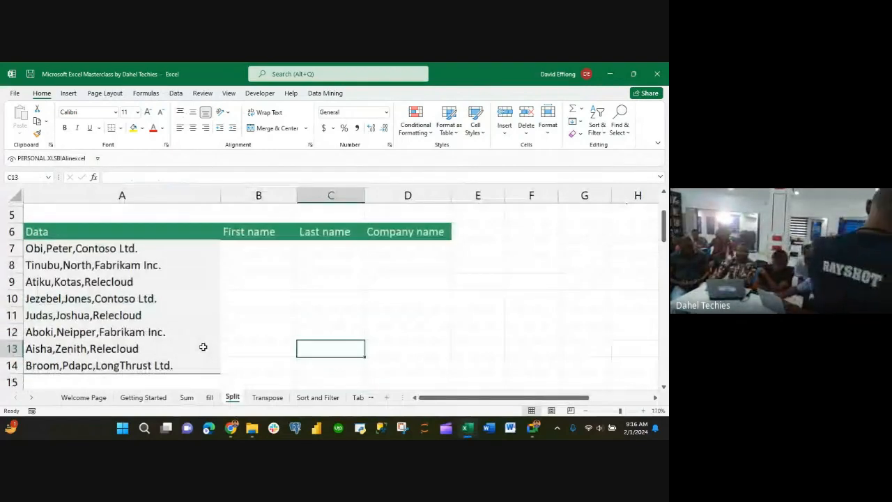
pyautogui.scroll(-1, 212, 366)
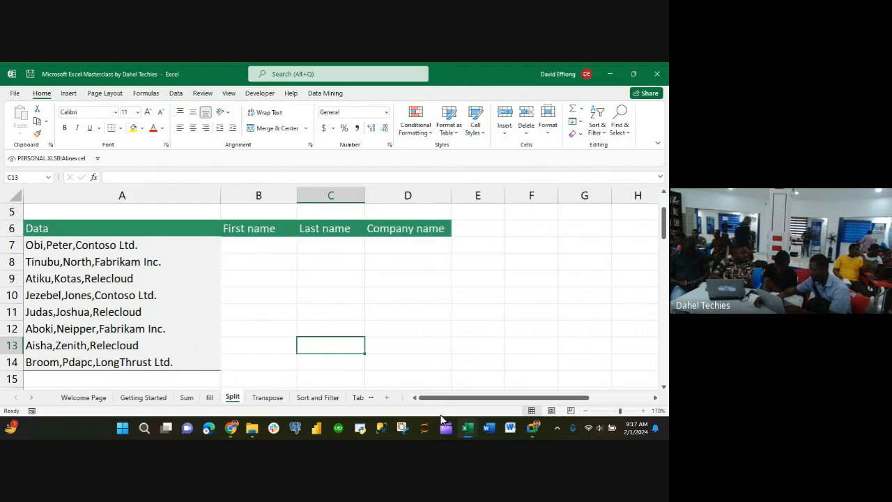
pyautogui.moveTo(244, 427)
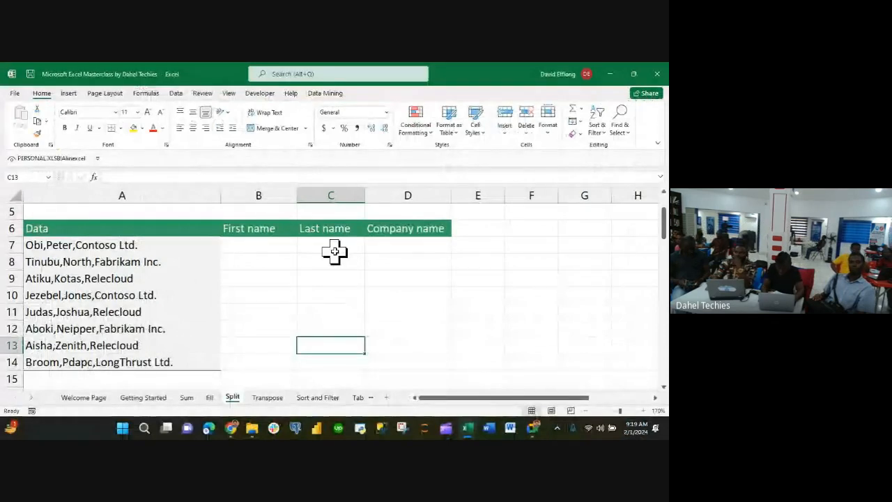
# - On the fill sheet, add the first row's two numbers in C6 with =SUM(A6:B6) and fill the formula down to C9
pyautogui.click(209, 397)
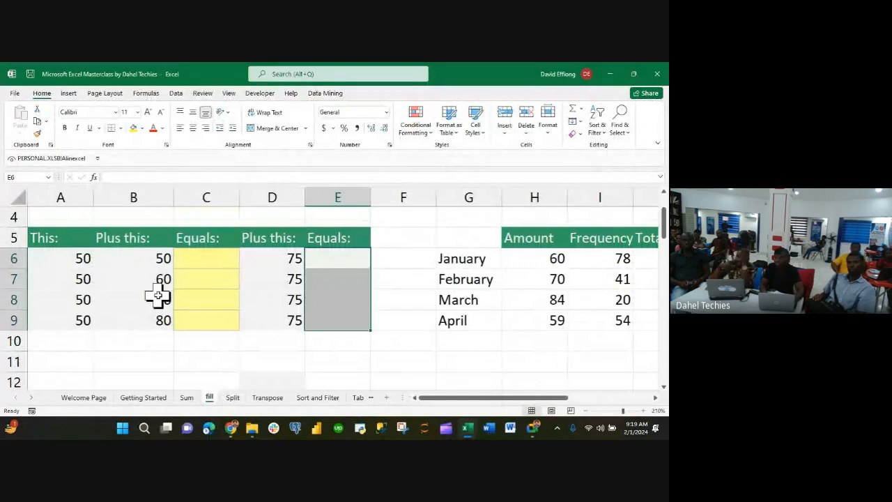
pyautogui.click(204, 263)
pyautogui.write('=SUM')
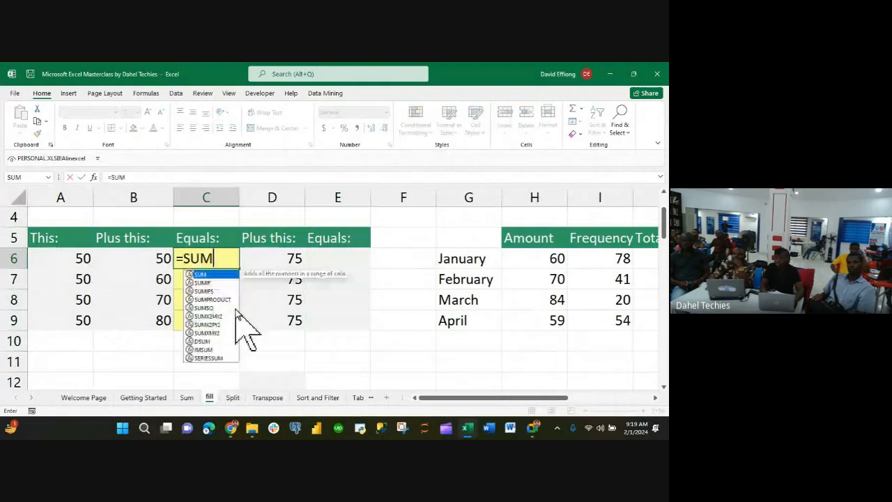
pyautogui.write('(')
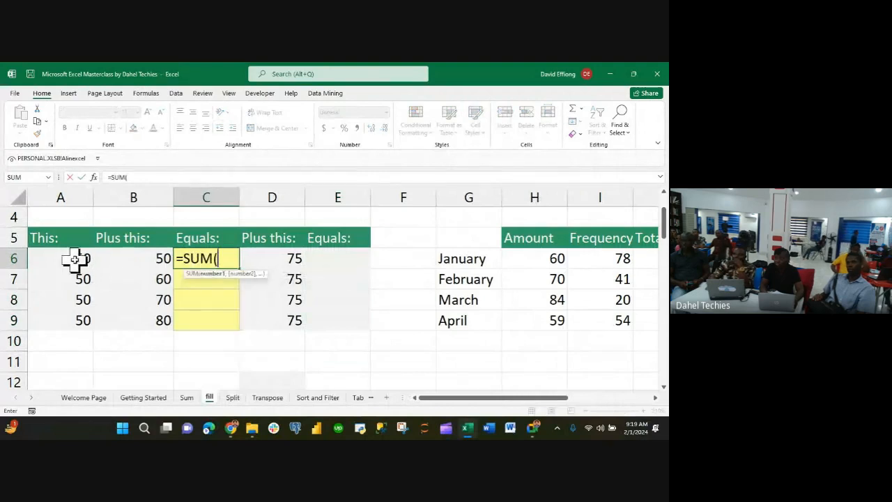
pyautogui.moveTo(71, 259); pyautogui.dragTo(129, 258)
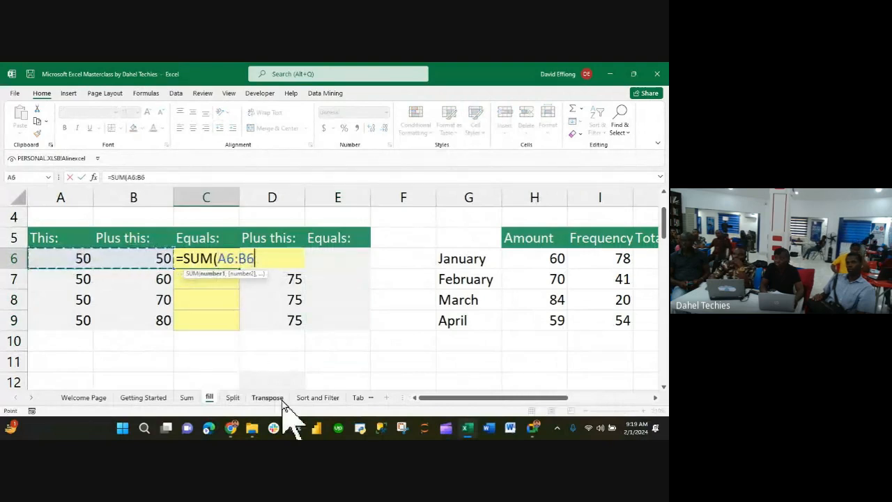
pyautogui.write(')')
pyautogui.press('Return')
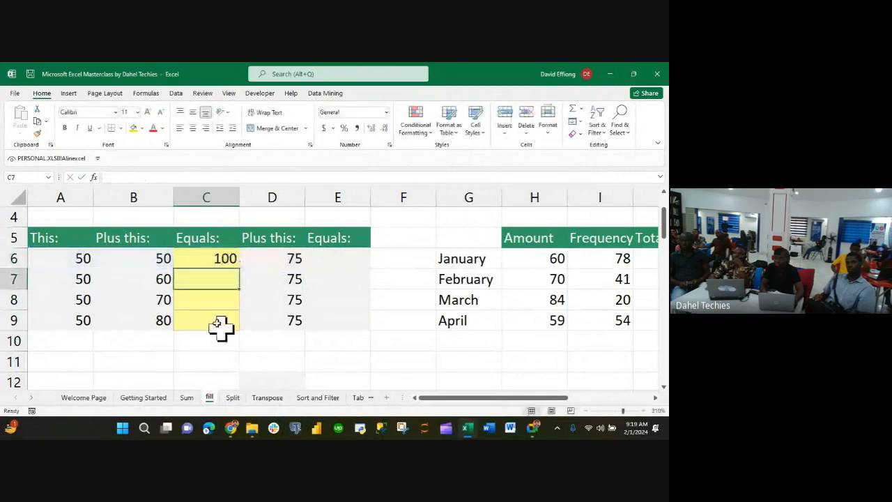
pyautogui.click(229, 256)
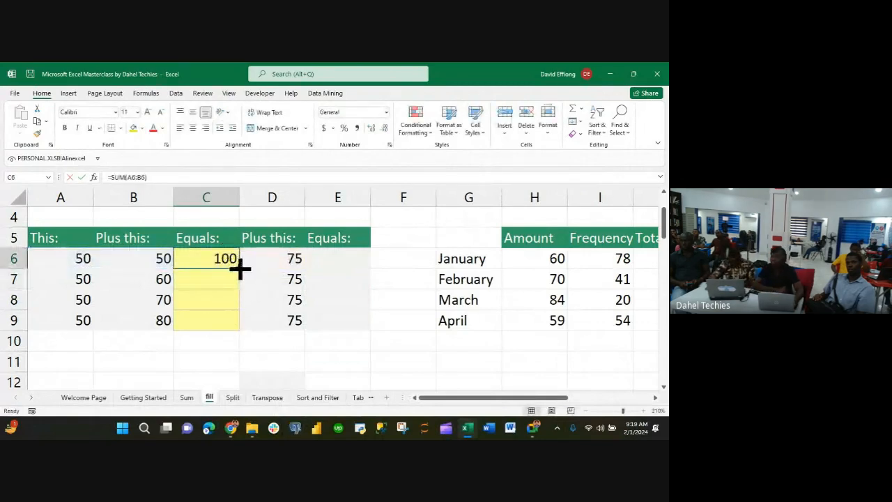
pyautogui.moveTo(239, 274); pyautogui.dragTo(241, 321)
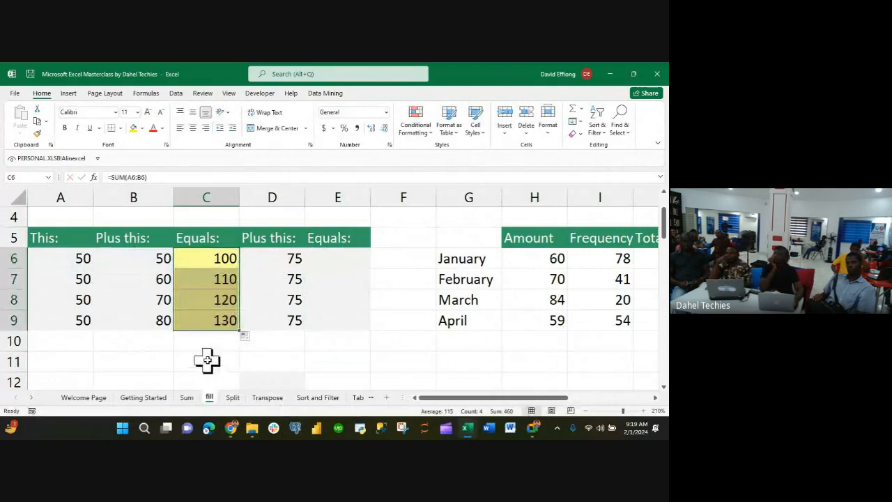
# - Fill the word Apple from L5 down to L9, and return to the Split sheet
pyautogui.hscroll(2, 241, 304)
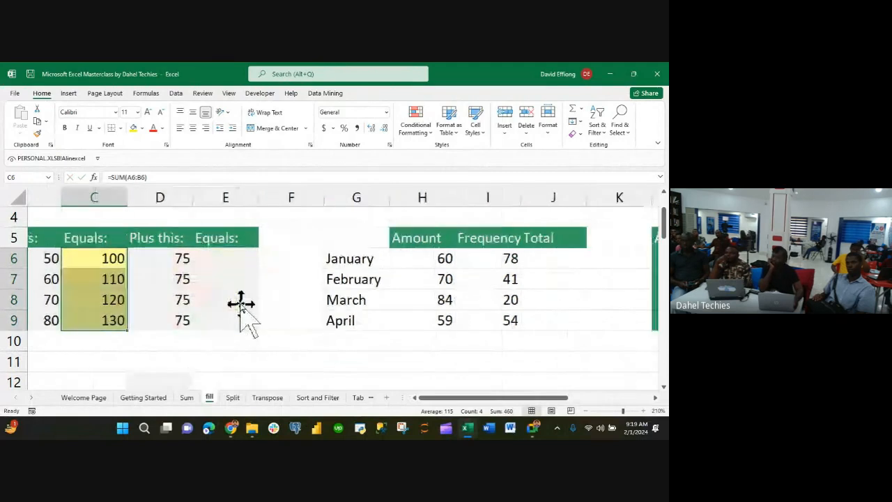
pyautogui.hscroll(3, 241, 303)
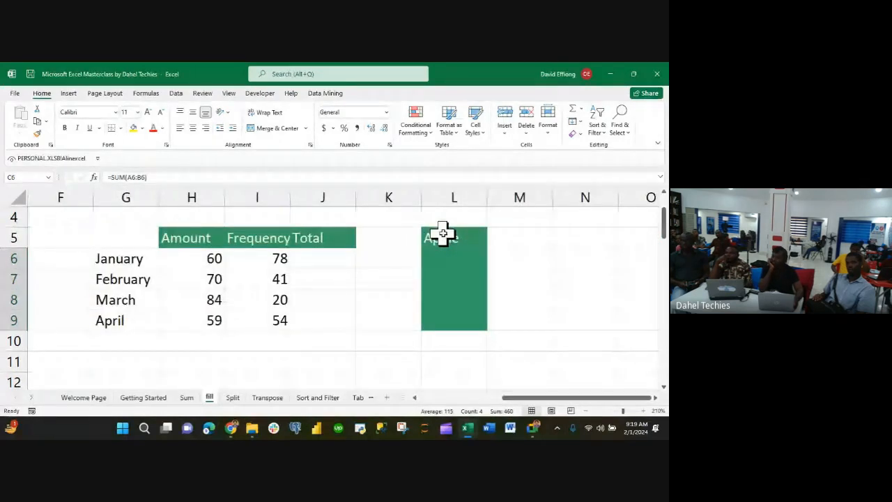
pyautogui.click(443, 234)
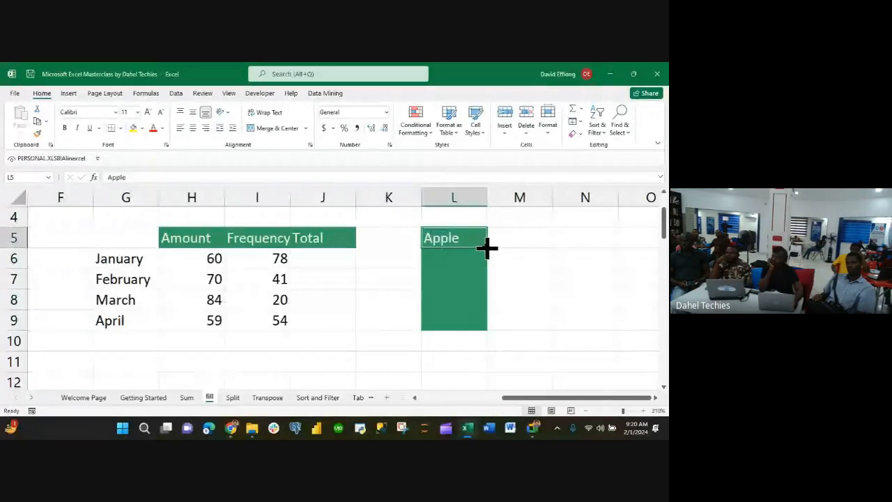
pyautogui.moveTo(487, 246); pyautogui.dragTo(498, 337)
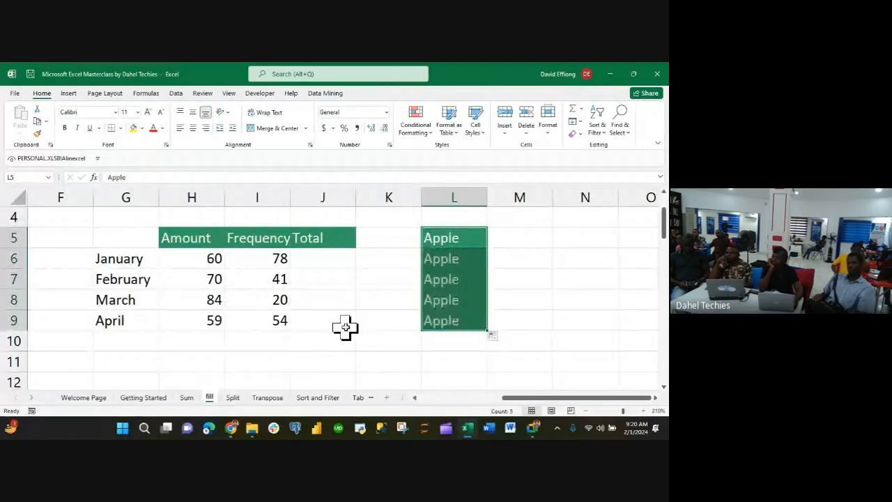
pyautogui.click(234, 400)
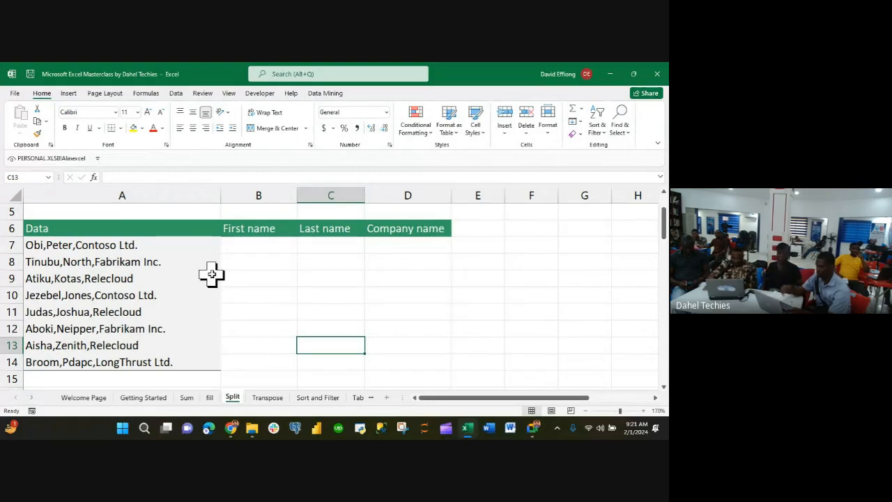
# - Select the comma-separated entries in A7:A14 on the Split sheet and bring up the data tools
pyautogui.click(57, 244)
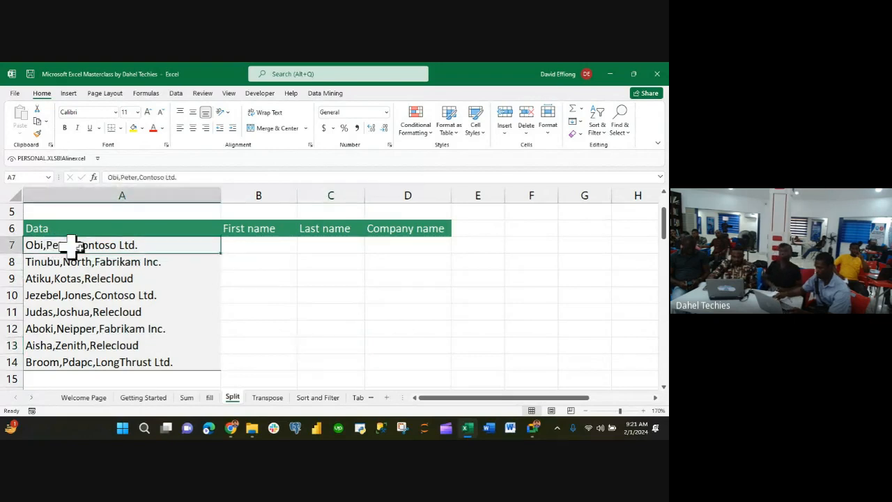
pyautogui.moveTo(71, 245); pyautogui.dragTo(123, 361)
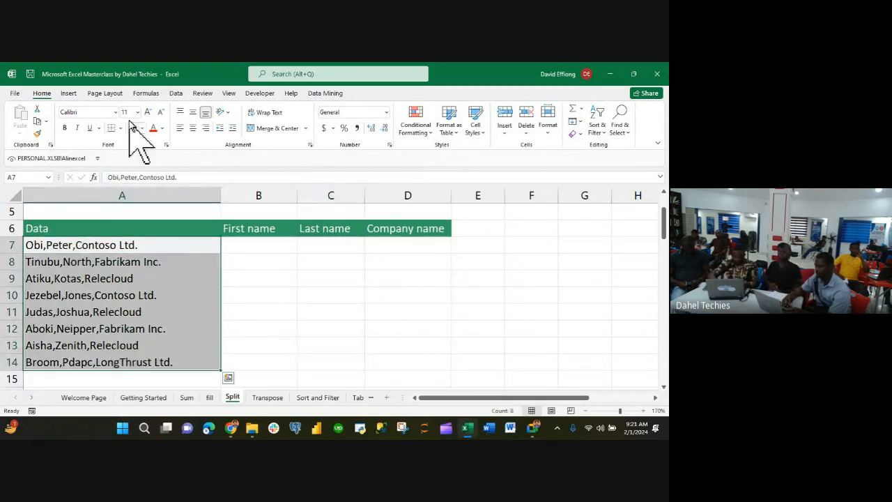
pyautogui.click(177, 95)
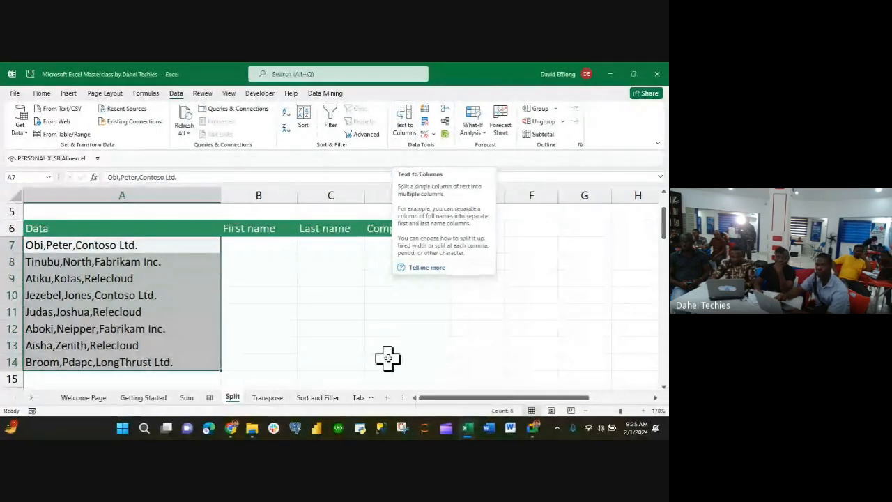
# - Switch to the Google Meet call in Chrome and admit the person waiting to join
pyautogui.moveTo(533, 427)
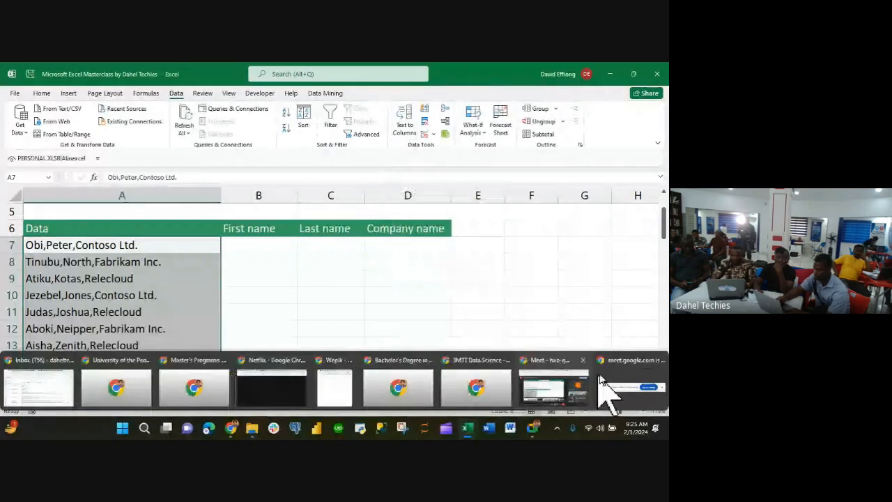
pyautogui.click(606, 388)
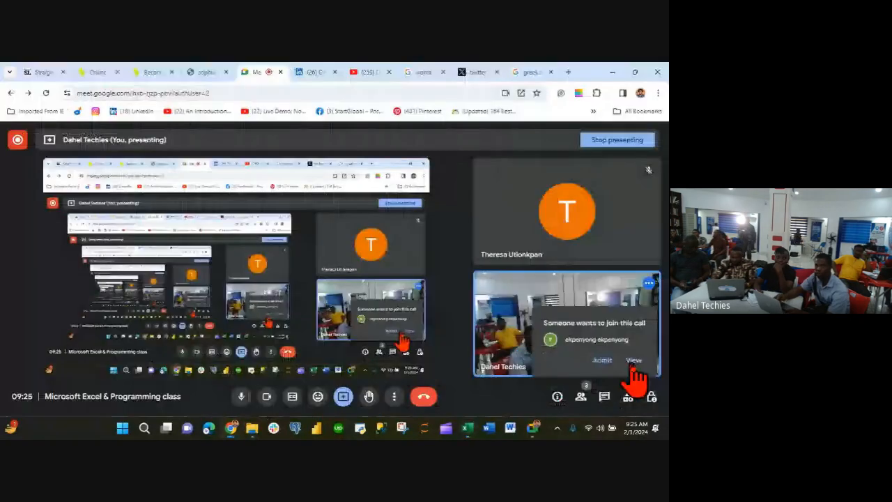
pyautogui.click(603, 360)
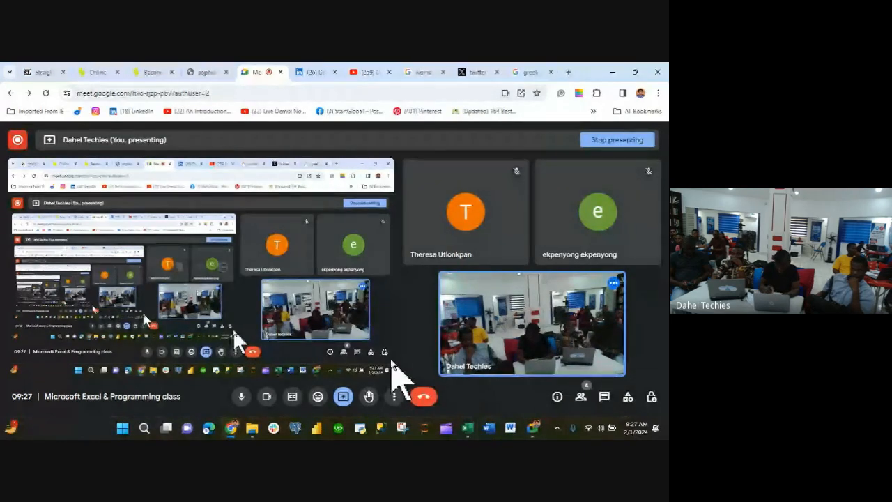
# - Mute and unmute the call microphone twice, leaving it on, and return to the Excel Masterclass workbook
pyautogui.click(241, 396)
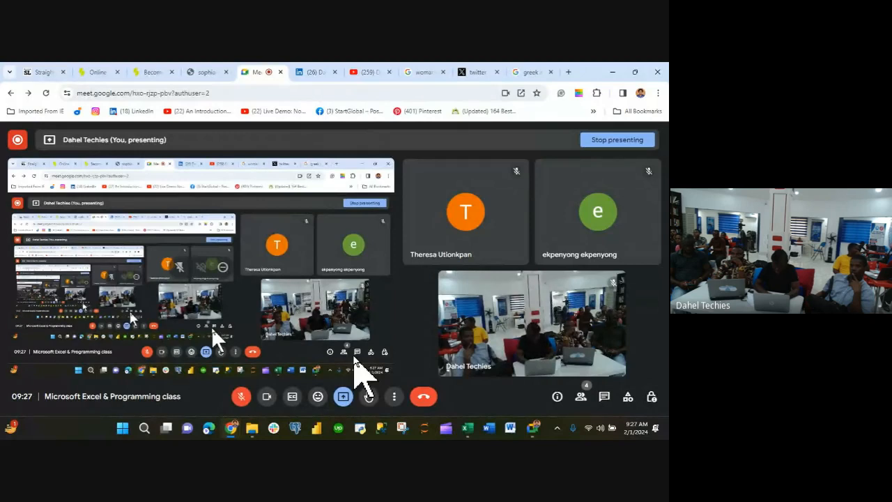
pyautogui.click(241, 396)
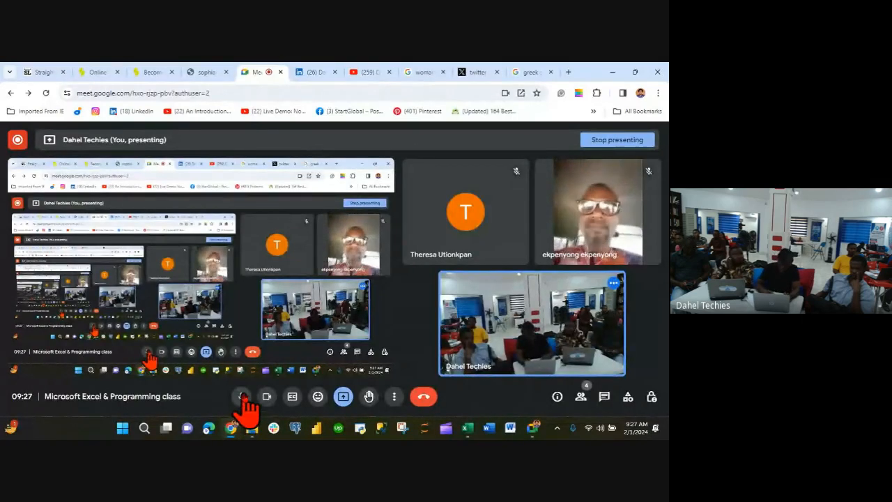
pyautogui.click(242, 398)
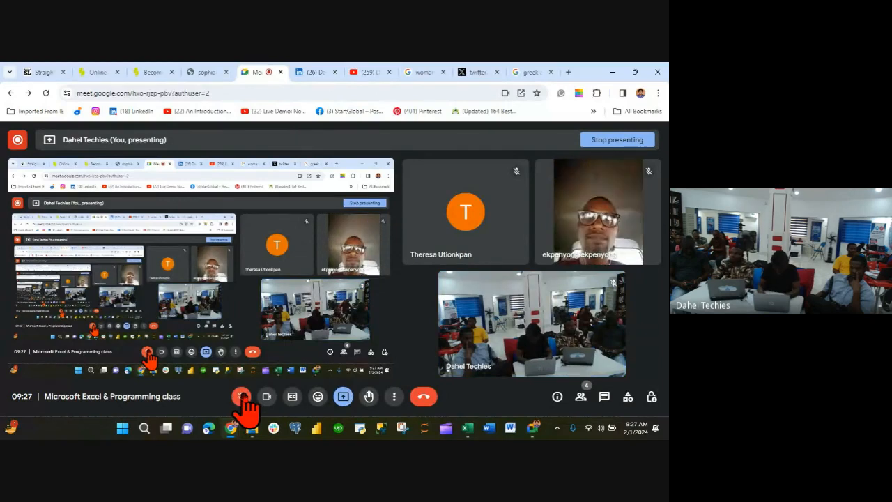
pyautogui.click(242, 398)
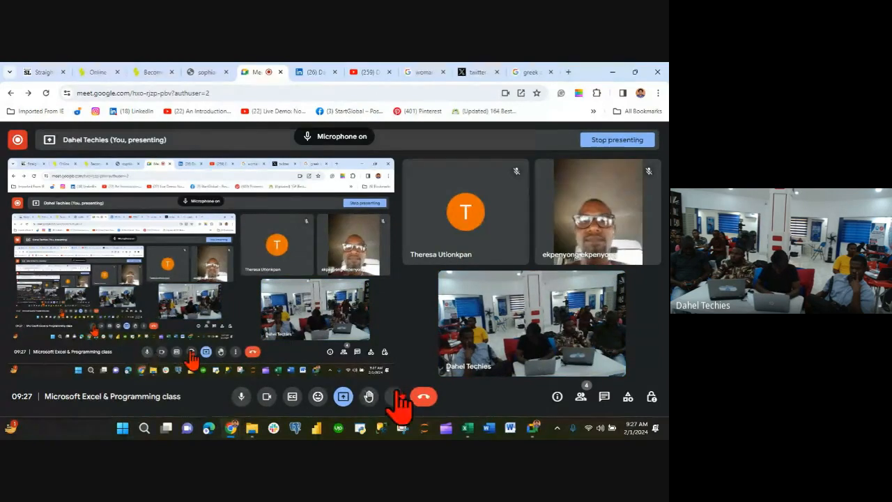
pyautogui.moveTo(469, 428)
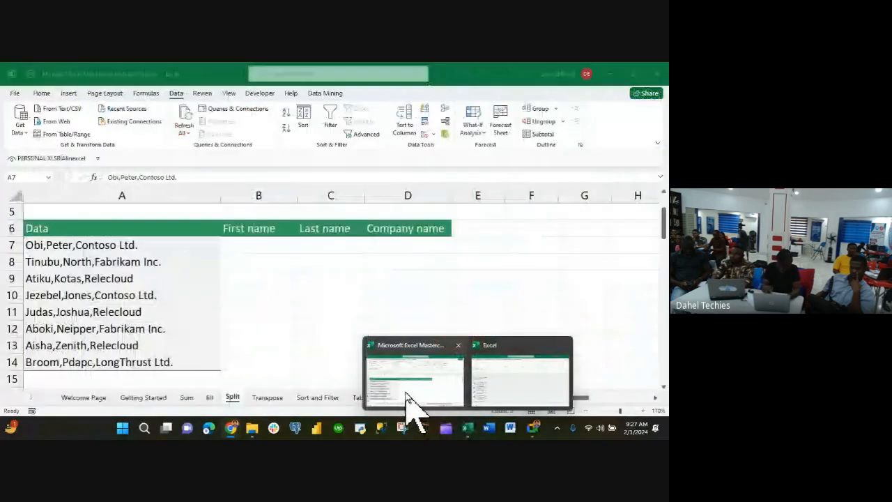
pyautogui.click(408, 395)
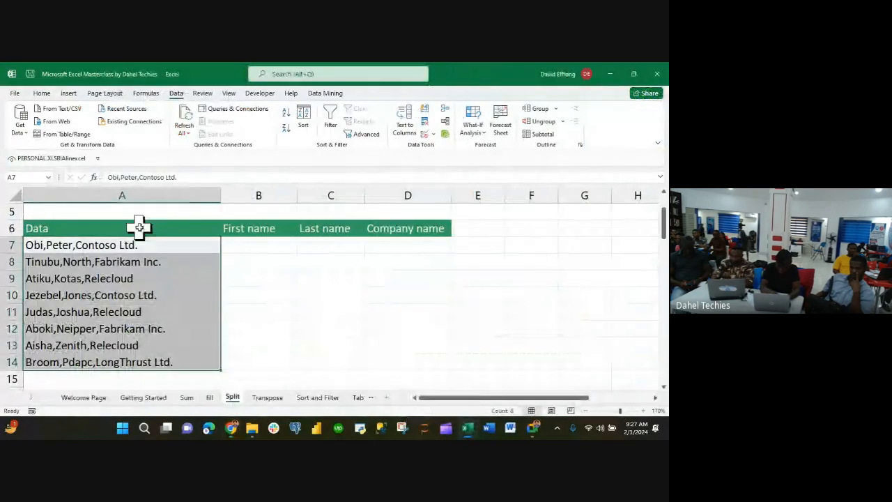
# - Start Text to Columns on A7:A14 as delimited data, with Comma instead of Tab as the delimiter
pyautogui.click(403, 117)
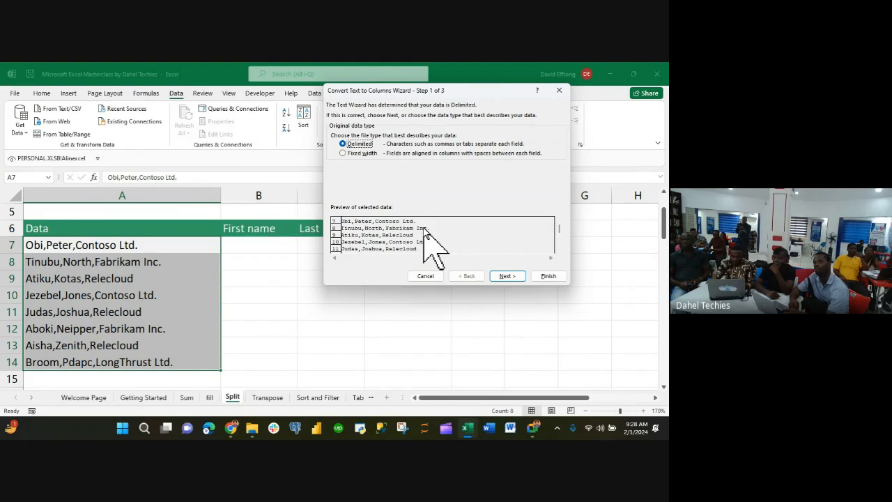
pyautogui.click(507, 276)
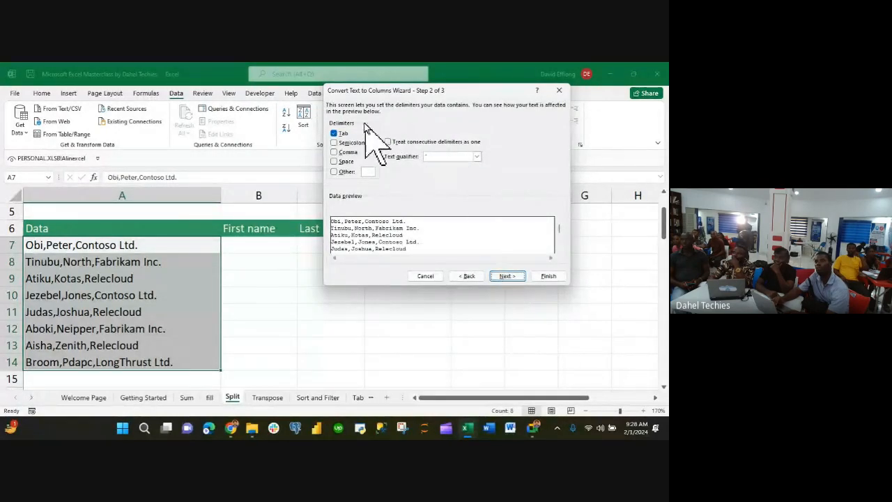
pyautogui.click(337, 136)
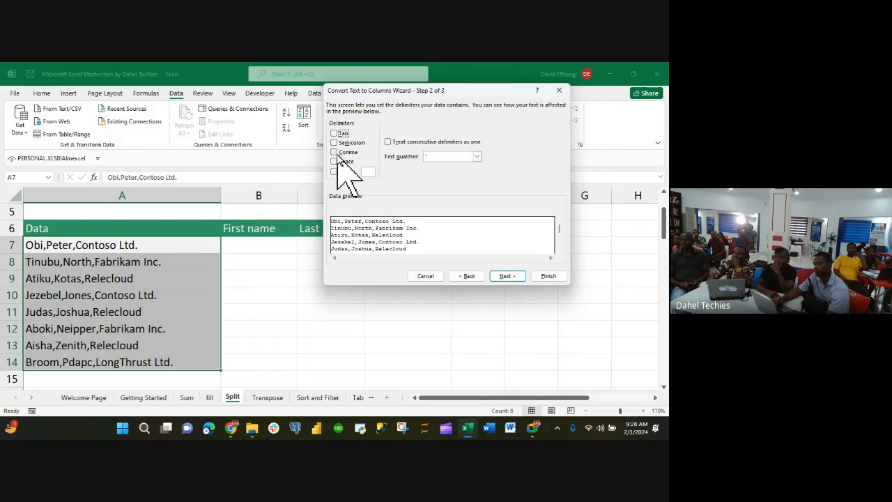
pyautogui.click(335, 152)
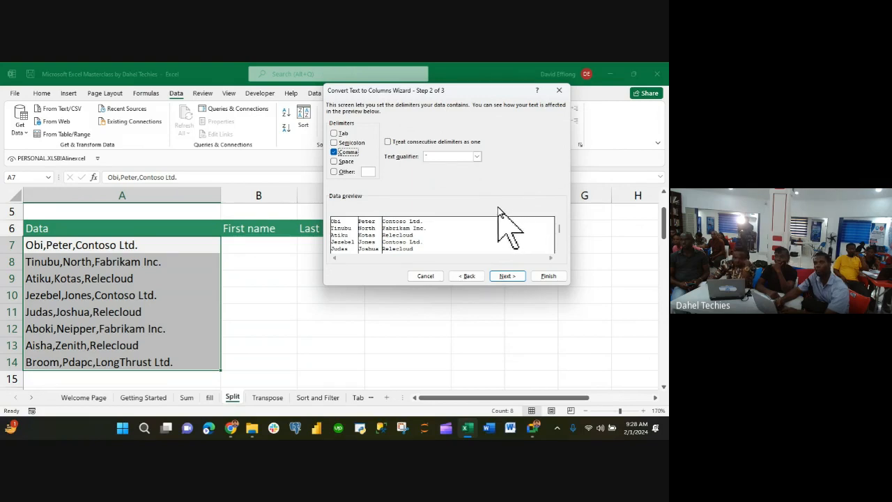
pyautogui.click(506, 276)
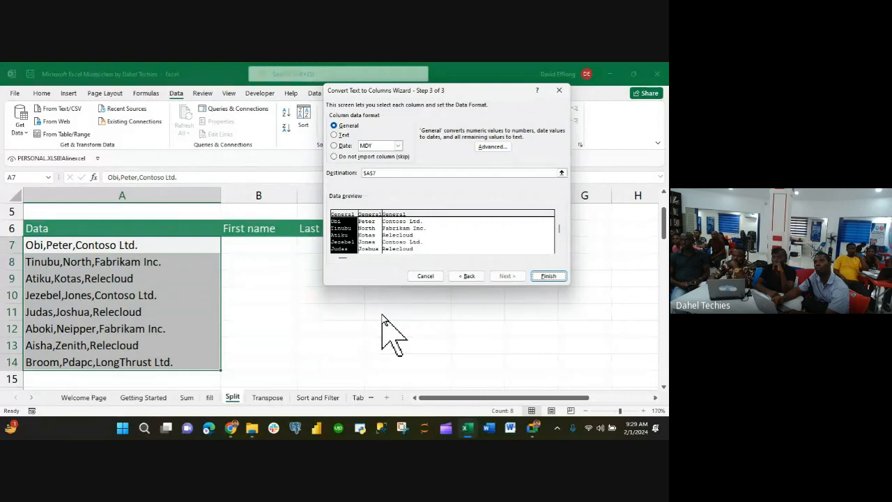
# - Set the split's destination to B7:D7 with the General format, finish the conversion, and undo the split
pyautogui.click(403, 231)
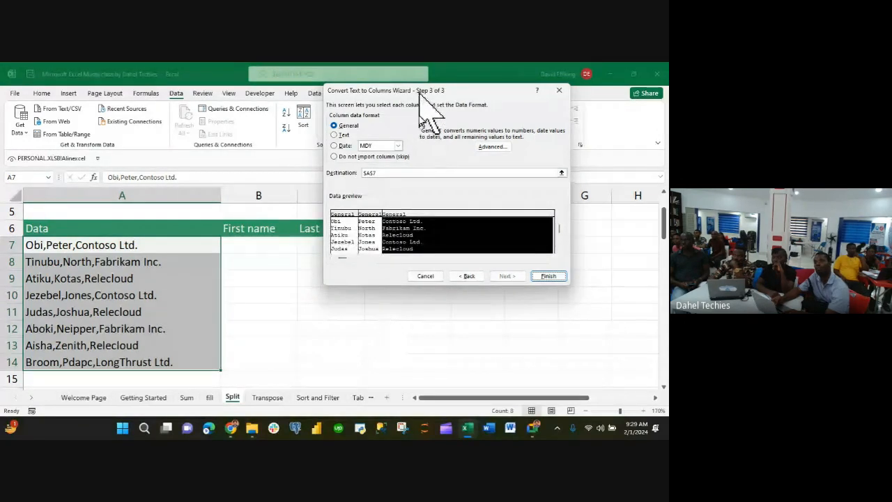
pyautogui.moveTo(422, 94); pyautogui.dragTo(414, 284)
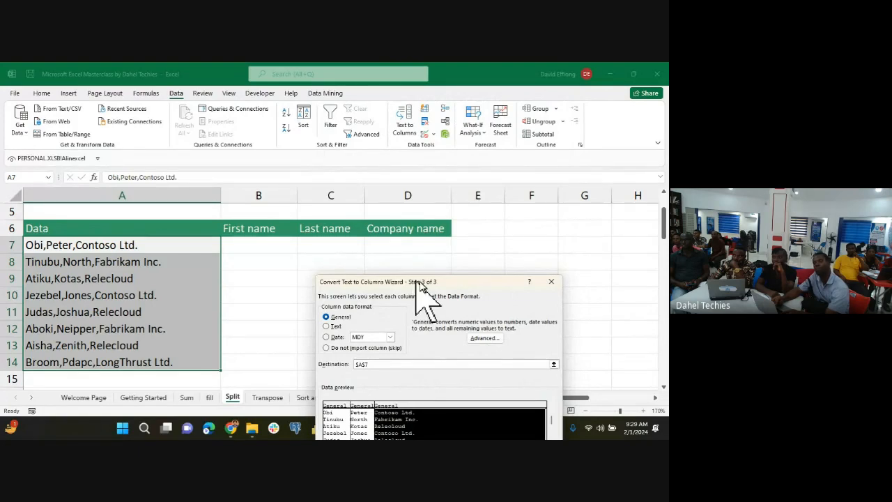
pyautogui.click(557, 365)
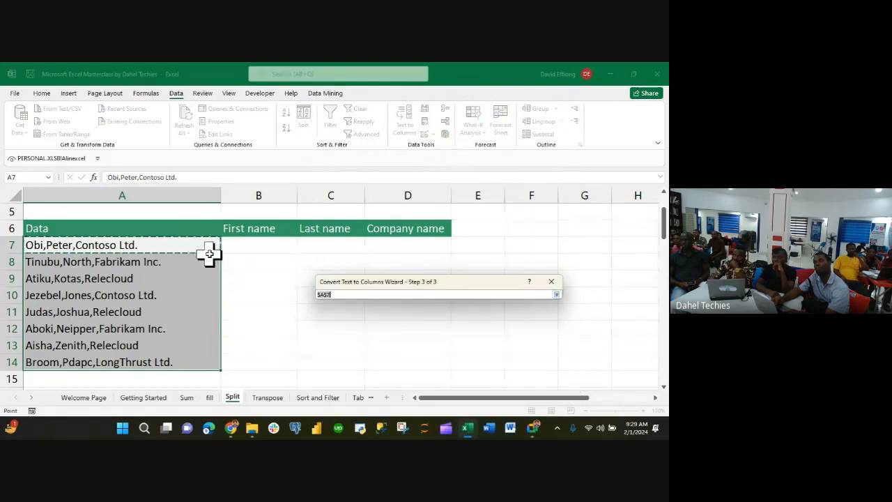
pyautogui.moveTo(245, 252); pyautogui.dragTo(412, 247)
pyautogui.moveTo(418, 248); pyautogui.dragTo(418, 249)
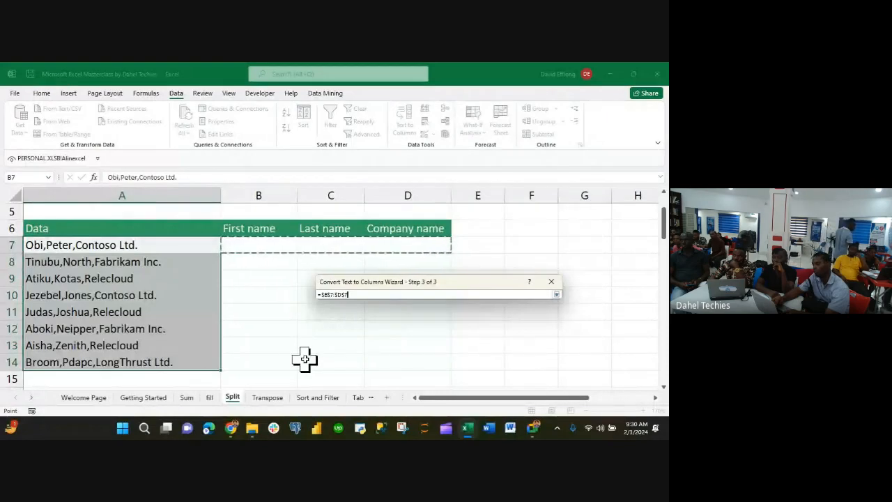
pyautogui.click(557, 295)
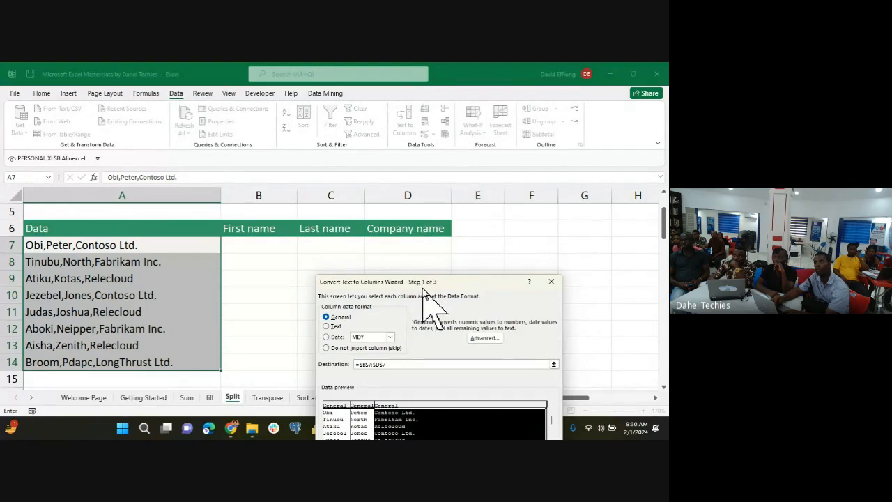
pyautogui.moveTo(437, 283); pyautogui.dragTo(399, 153)
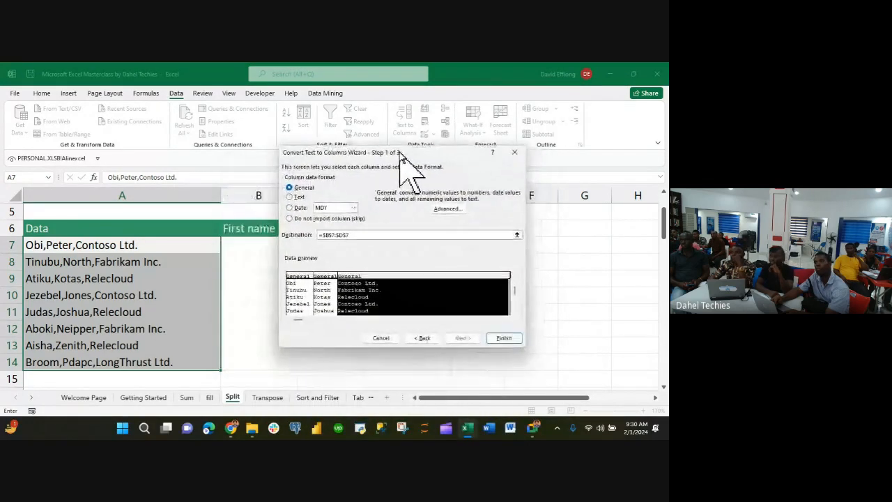
pyautogui.click(502, 338)
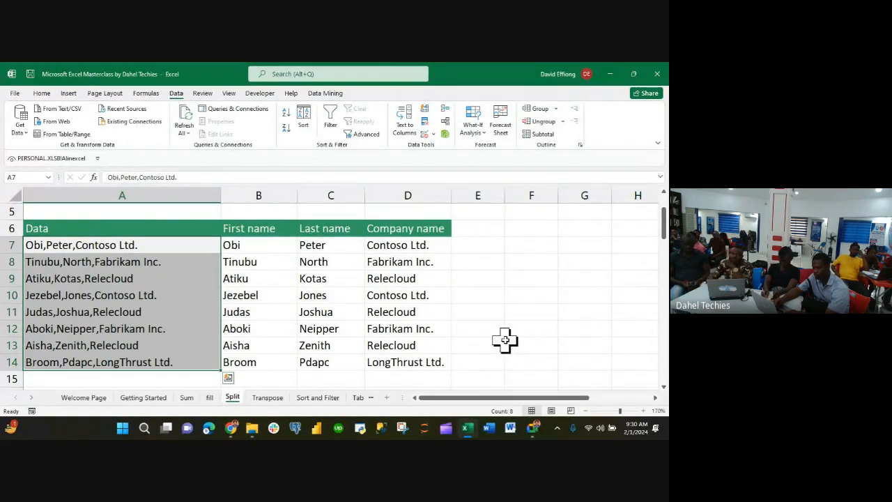
pyautogui.click(403, 280)
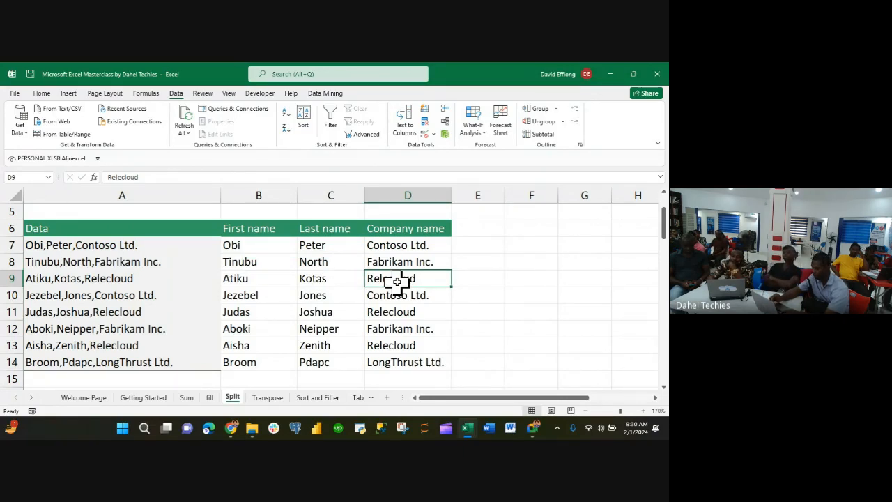
pyautogui.hotkey('ctrl', 'z')
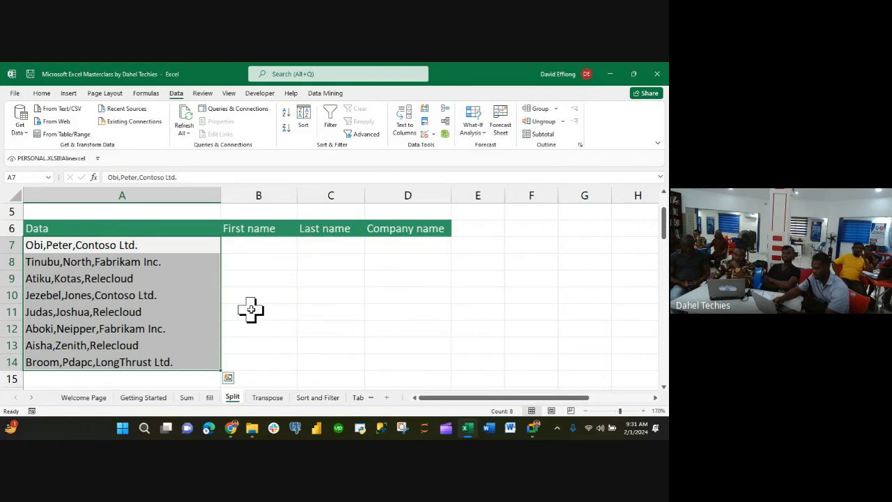
# - Reselect A7:A14 and run Text to Columns again as comma-delimited data, up to the destination settings
pyautogui.click(109, 181)
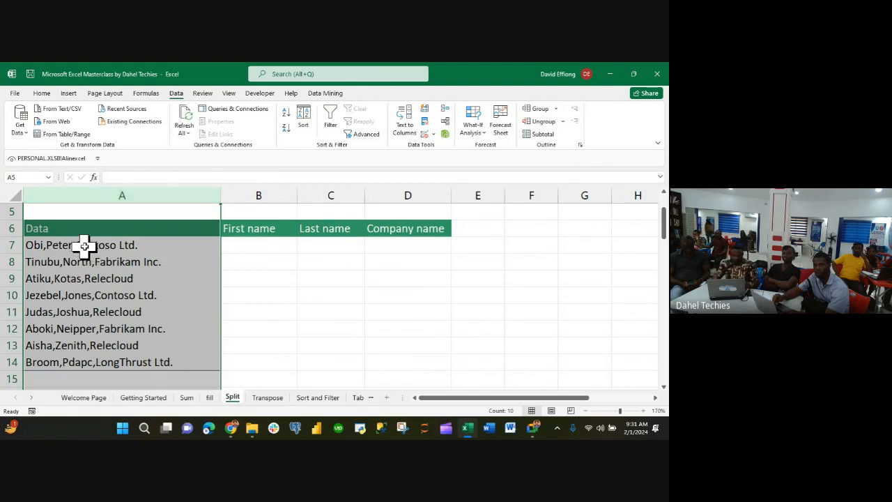
pyautogui.moveTo(84, 245); pyautogui.dragTo(93, 361)
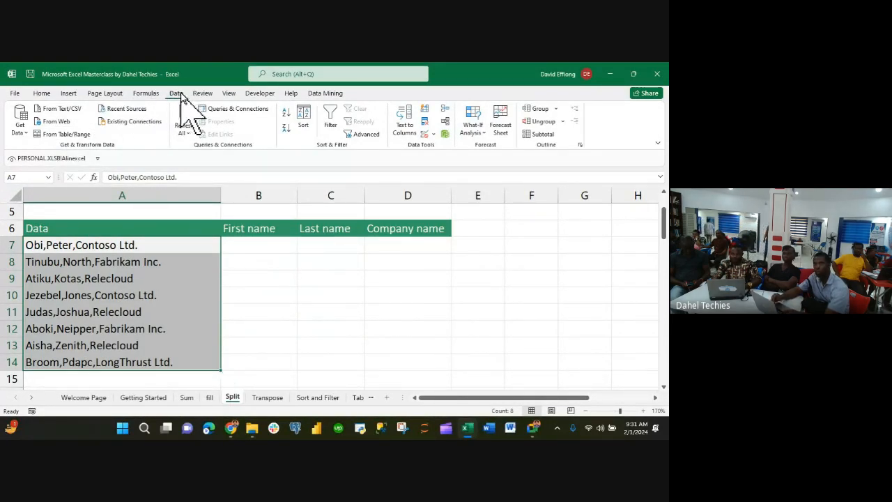
pyautogui.click(406, 123)
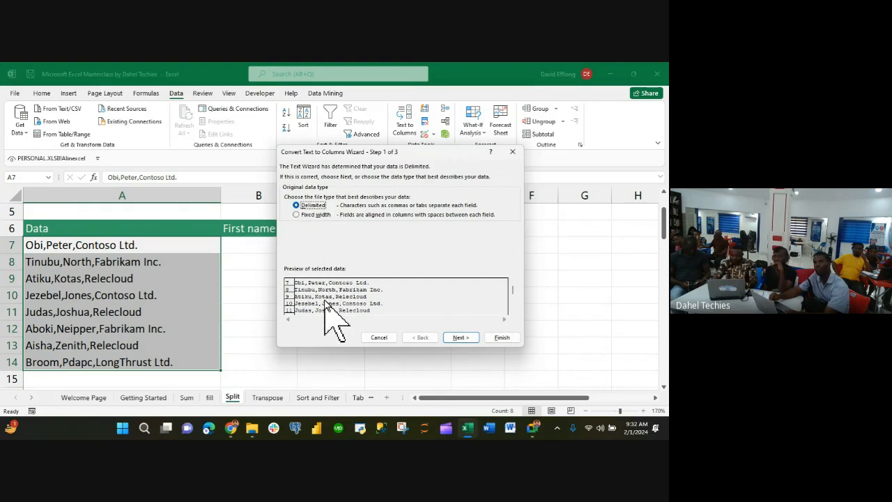
pyautogui.click(459, 338)
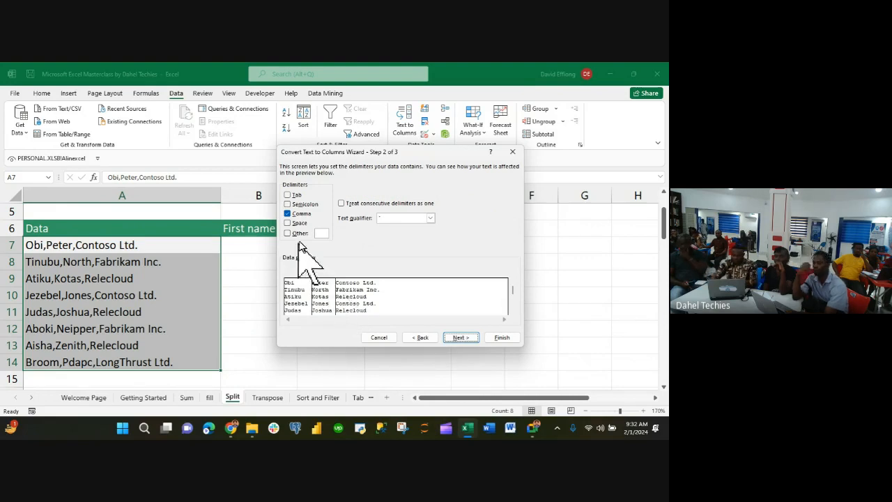
pyautogui.click(460, 338)
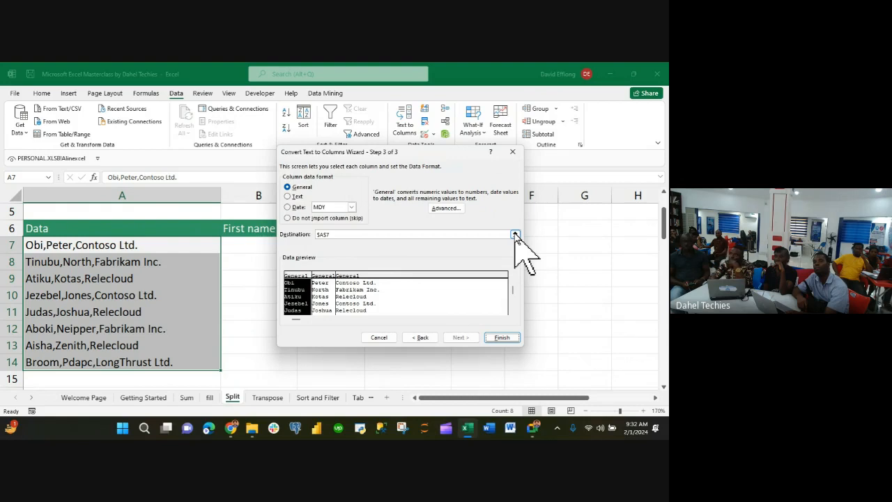
# - Set the Text to Columns destination to B7:D7, keep the General format, and finish the conversion
pyautogui.moveTo(443, 154); pyautogui.dragTo(482, 277)
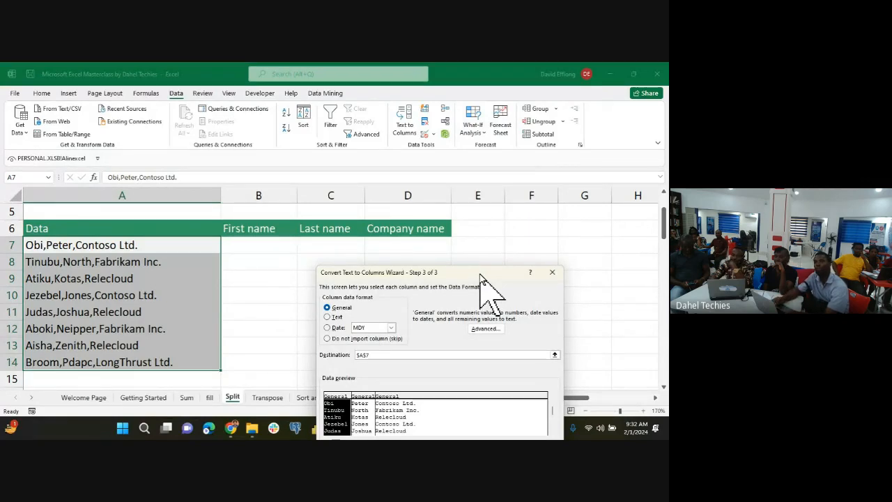
pyautogui.moveTo(441, 274); pyautogui.dragTo(435, 183)
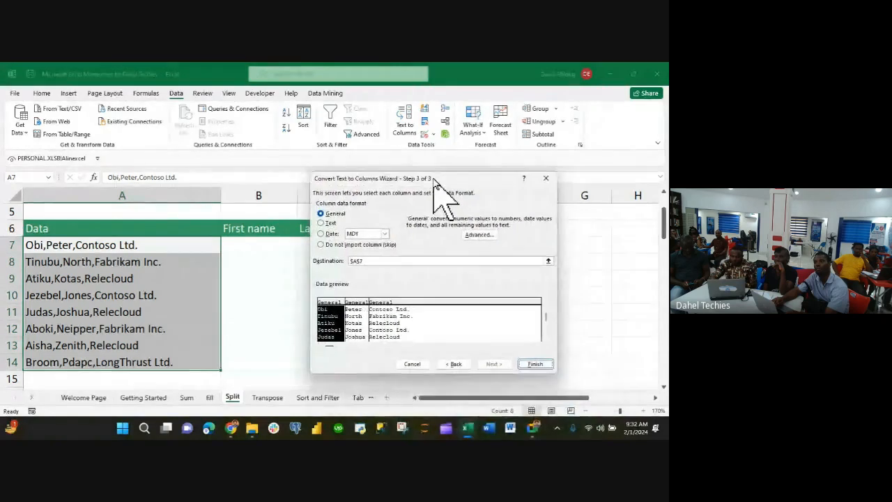
pyautogui.click(550, 262)
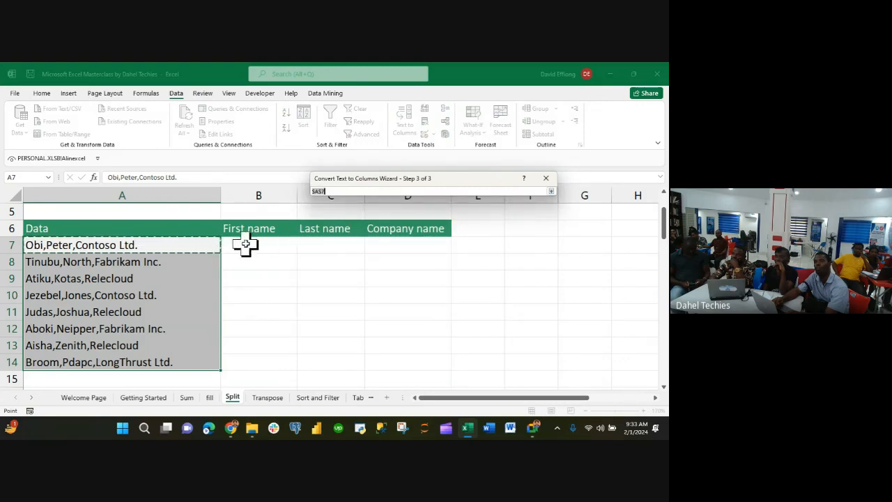
pyautogui.moveTo(244, 245); pyautogui.dragTo(384, 257)
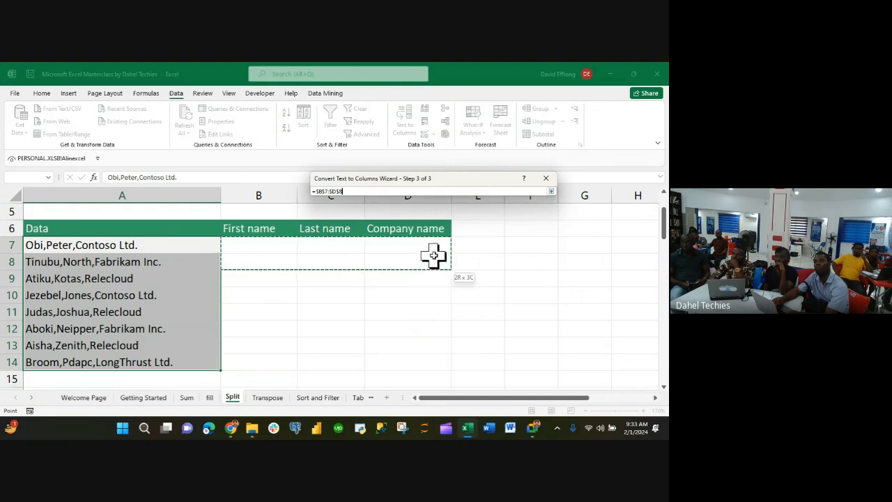
pyautogui.moveTo(433, 251); pyautogui.dragTo(435, 253)
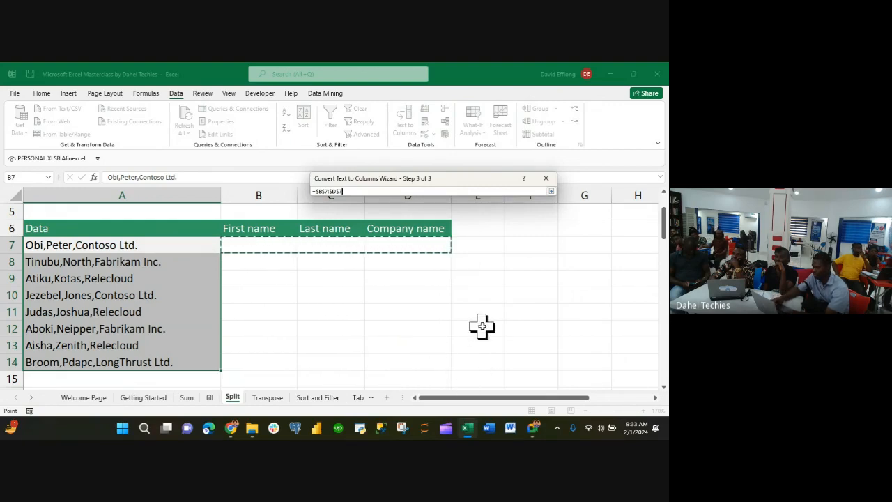
pyautogui.click(552, 193)
pyautogui.moveTo(494, 180); pyautogui.dragTo(429, 133)
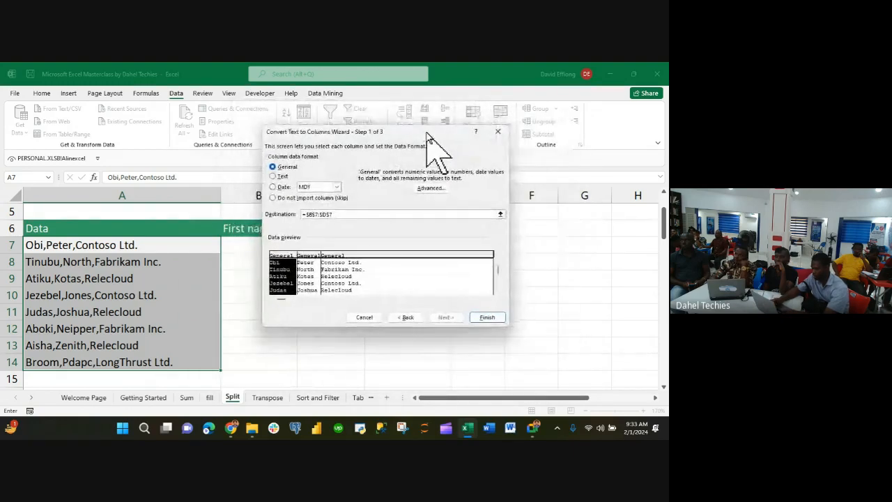
pyautogui.click(487, 318)
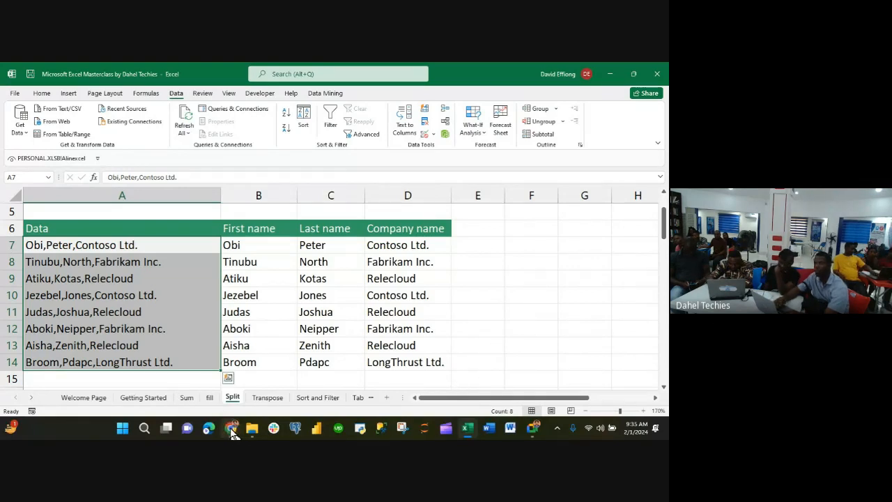
# - Undo the Text to Columns split so only the original data in column A remains
pyautogui.moveTo(233, 432)
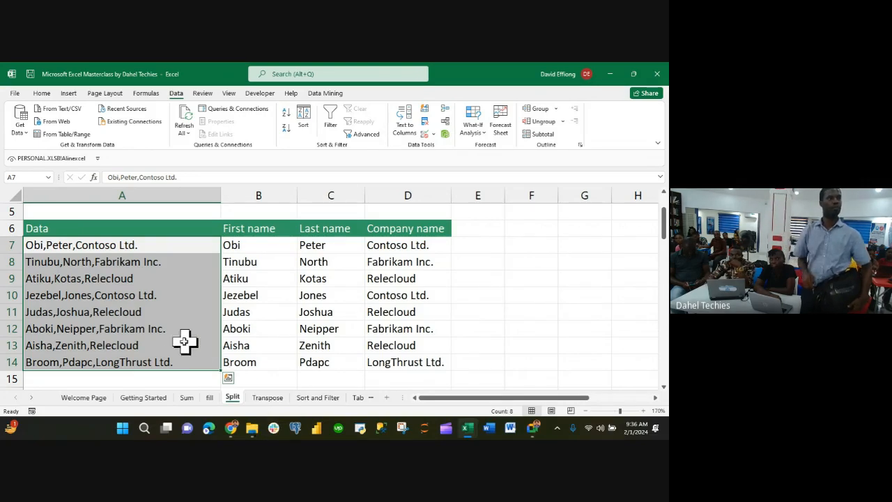
pyautogui.click(63, 260)
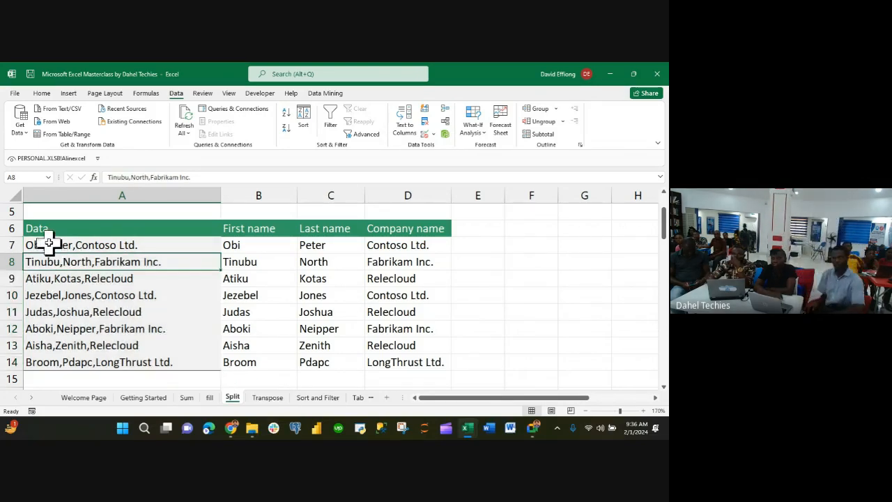
pyautogui.click(281, 276)
pyautogui.hotkey('ctrl', 'z')
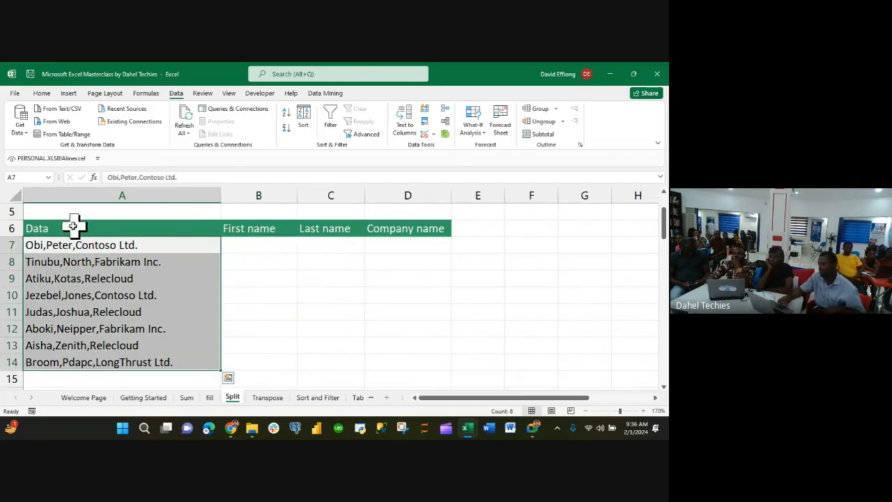
# - Copy the header and first three data rows, A6:D9, to an empty area starting at R5
pyautogui.moveTo(63, 228); pyautogui.dragTo(442, 272)
pyautogui.hotkey('ctrl', 'c')
pyautogui.hscroll(5, 441, 272)
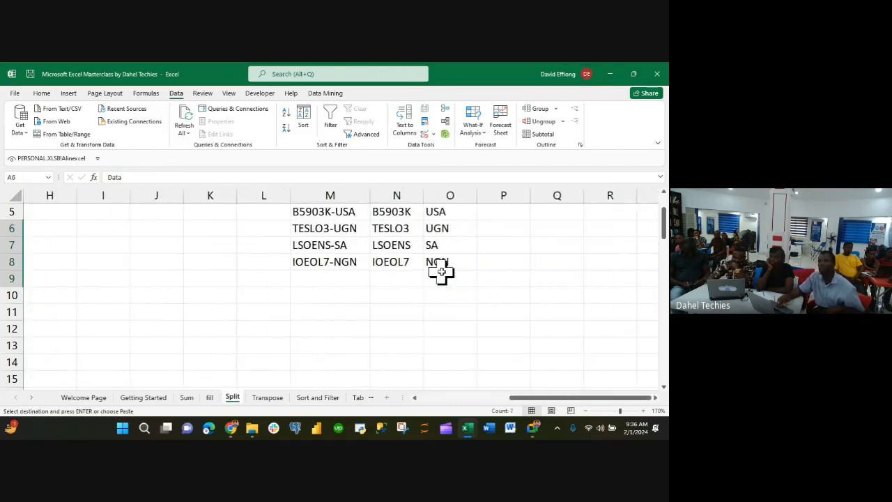
pyautogui.hscroll(2, 441, 272)
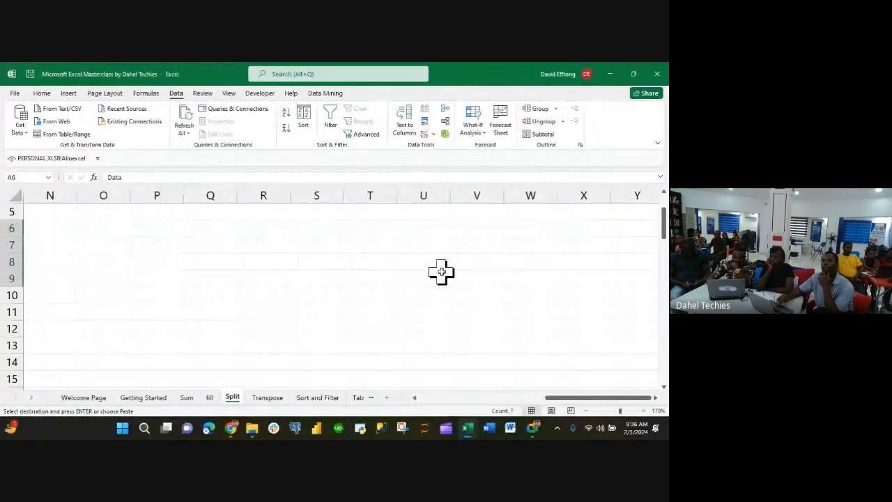
pyautogui.scroll(1, 239, 279)
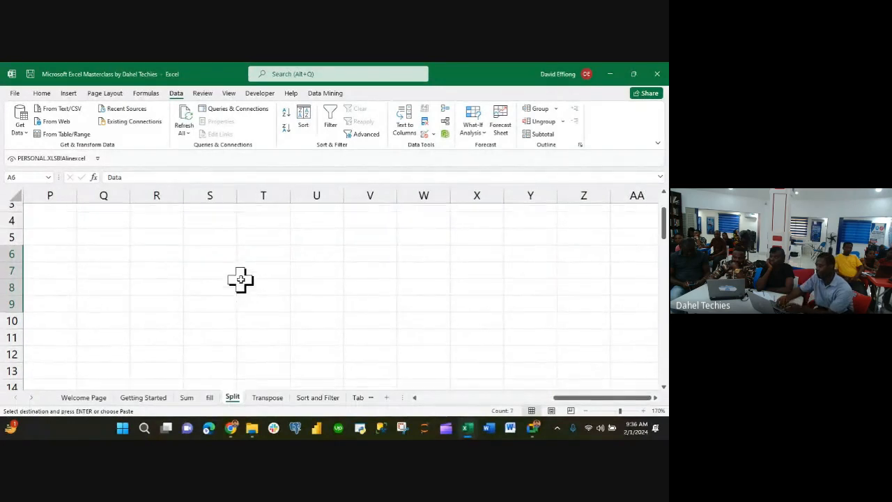
pyautogui.click(161, 249)
pyautogui.hotkey('ctrl', 'v')
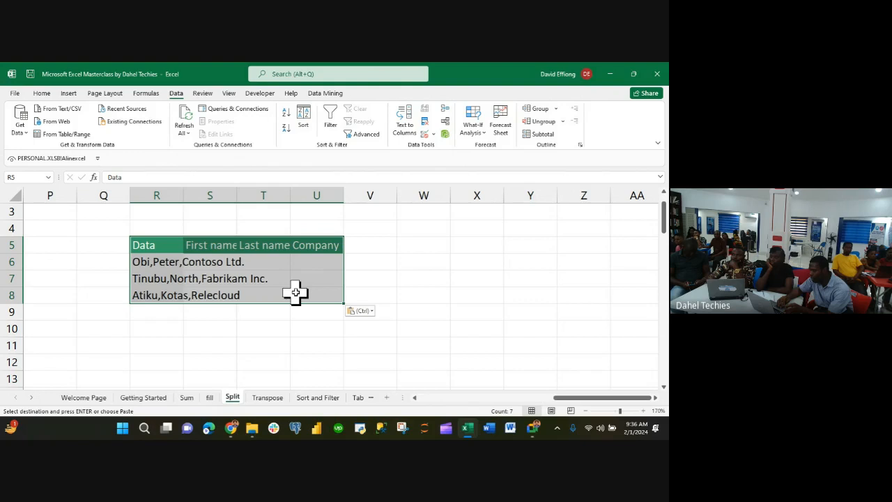
# - AutoFit the widths of columns R to U to the copied table
pyautogui.hotkey('alt', 'h')
pyautogui.press('o')
pyautogui.press('i')
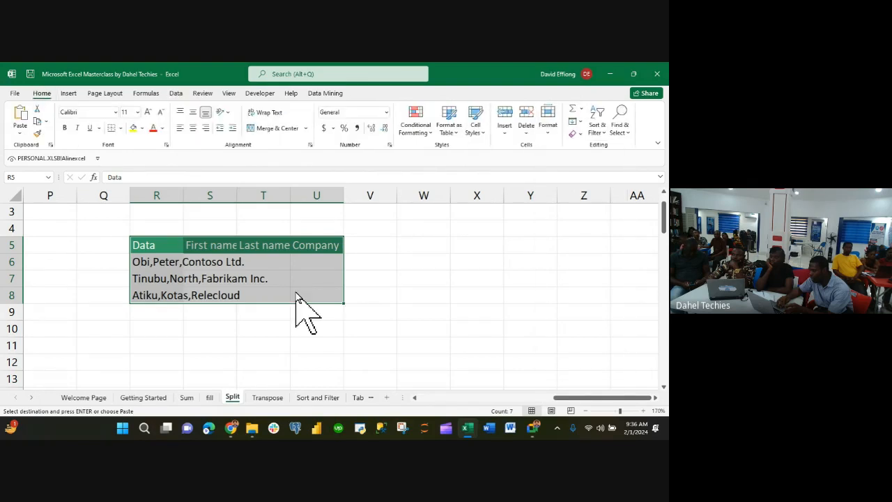
pyautogui.click(315, 325)
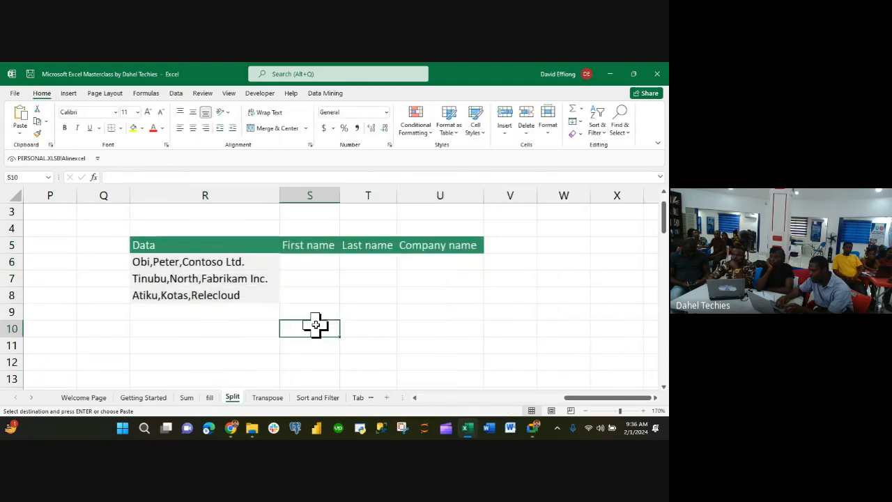
# - Replace both commas in R6 with hyphens, with spaces around the first and a space before the second
pyautogui.click(167, 262)
pyautogui.click(120, 177)
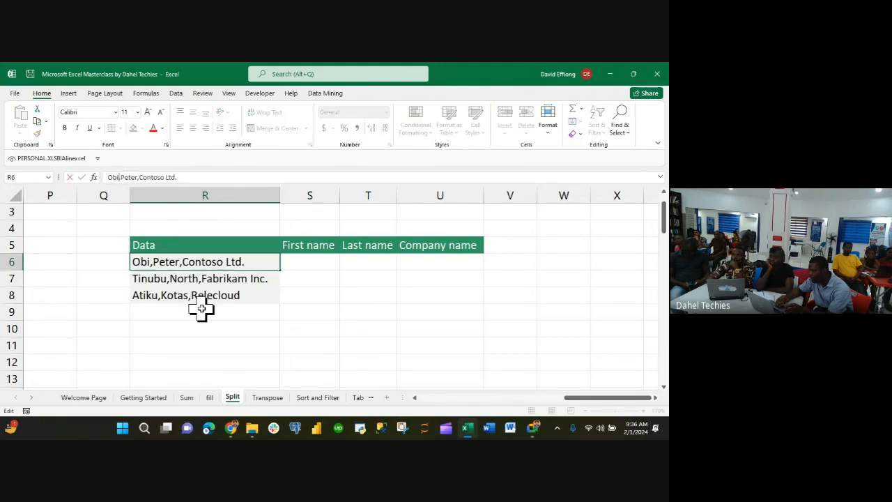
pyautogui.press('BackSpace')
pyautogui.write('-')
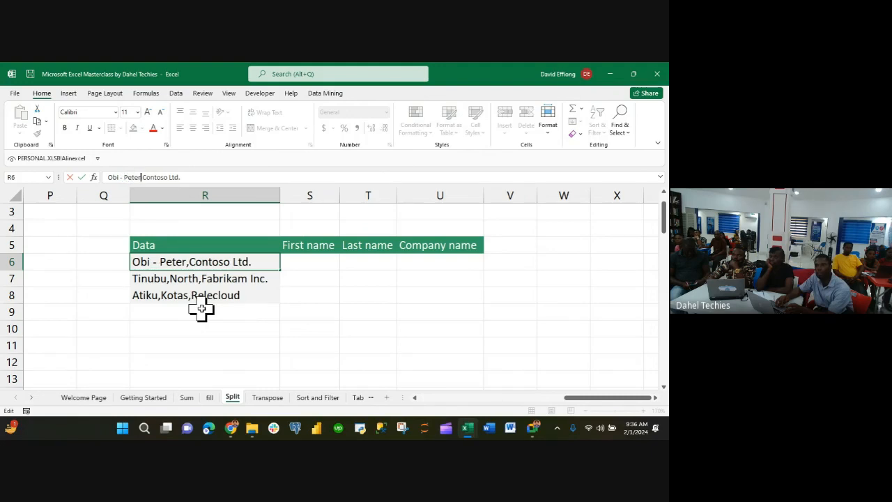
pyautogui.press('BackSpace')
pyautogui.write('-')
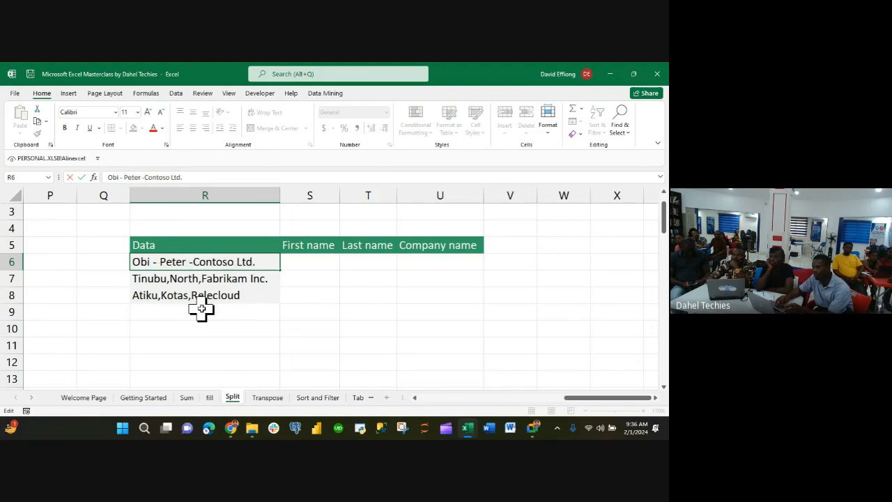
# - Replace both commas in R7 with hyphens, each preceded by a space
pyautogui.click(178, 280)
pyautogui.click(130, 177)
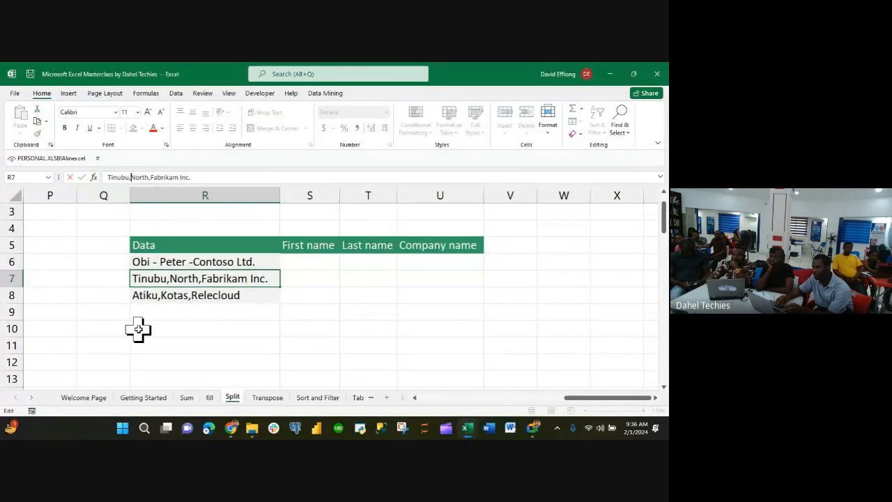
pyautogui.press('BackSpace')
pyautogui.write('-')
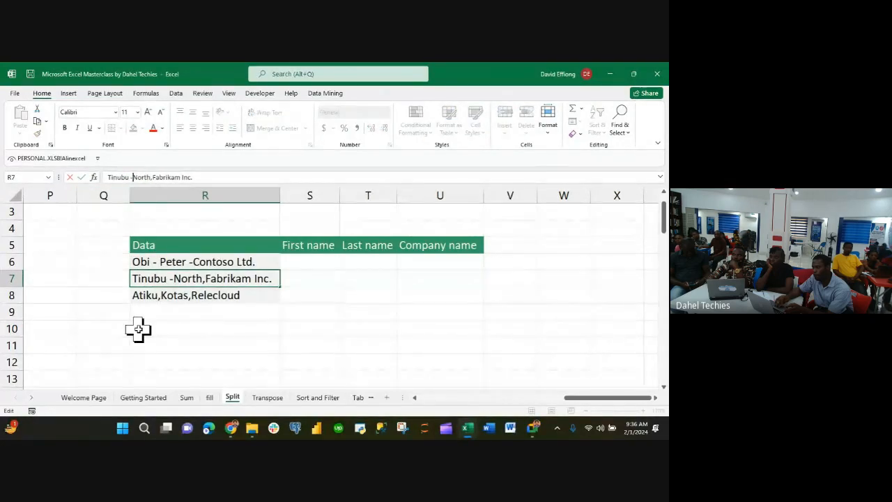
# - Replace both commas in R8 with hyphens, with a space before the first only, and commit the entry
pyautogui.click(160, 294)
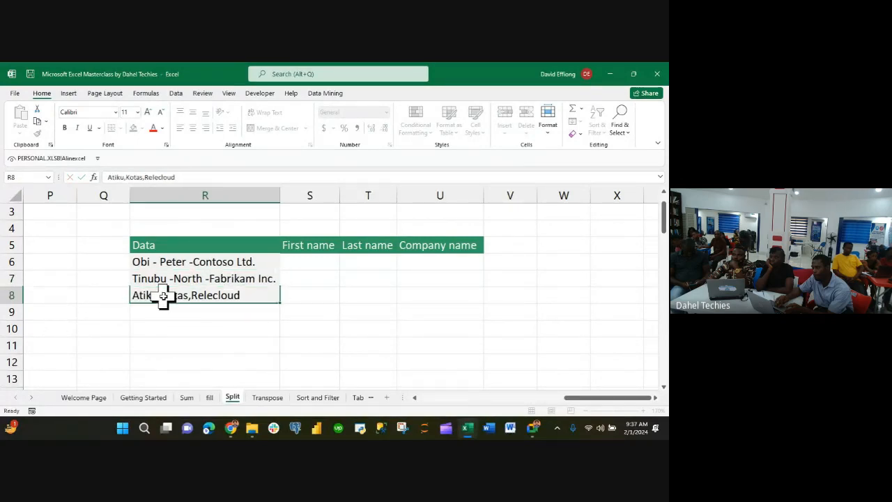
pyautogui.click(126, 177)
pyautogui.press('BackSpace')
pyautogui.write('-')
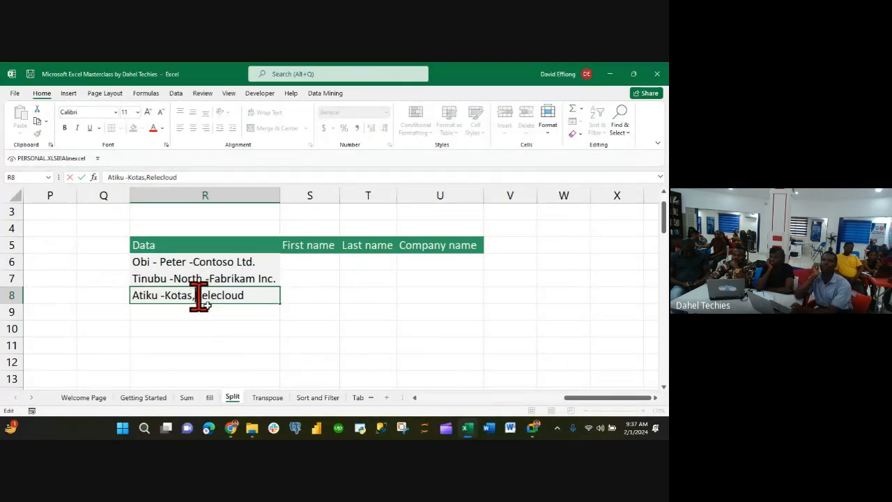
pyautogui.click(199, 295)
pyautogui.press('BackSpace')
pyautogui.write('-')
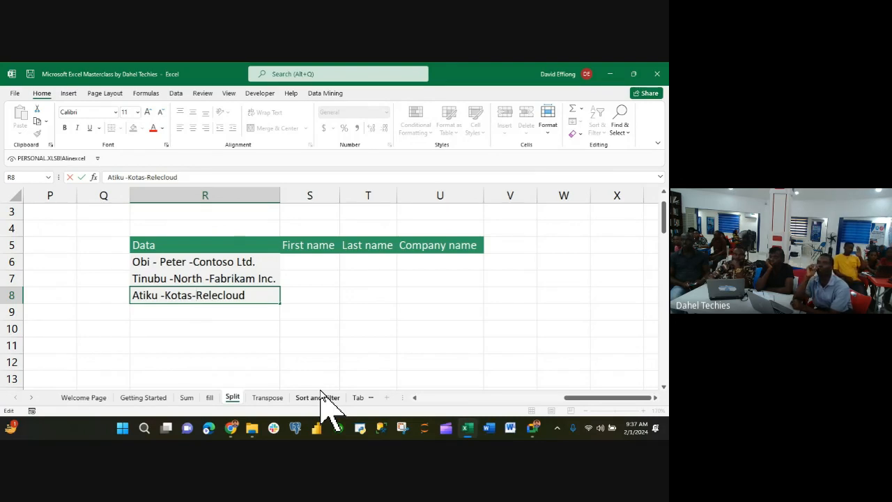
pyautogui.click(263, 326)
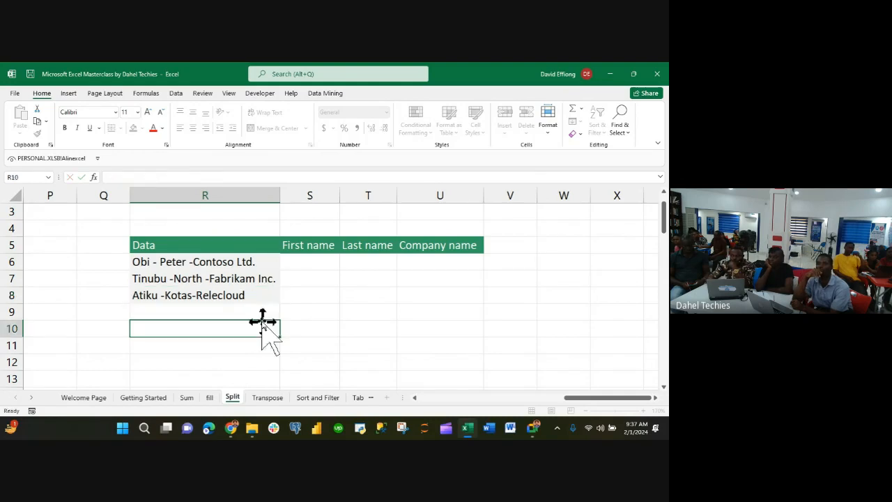
pyautogui.moveTo(146, 248); pyautogui.dragTo(455, 301)
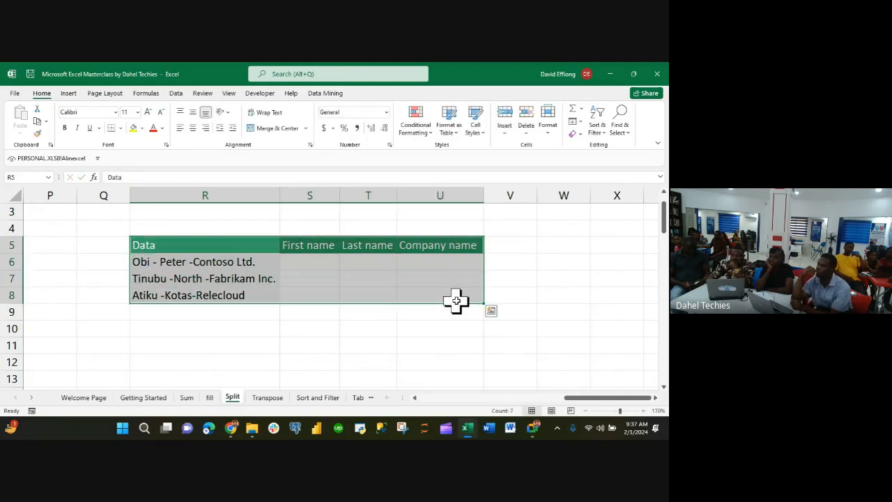
pyautogui.hotkey('ctrl', 'c')
pyautogui.scroll(-1, 455, 301)
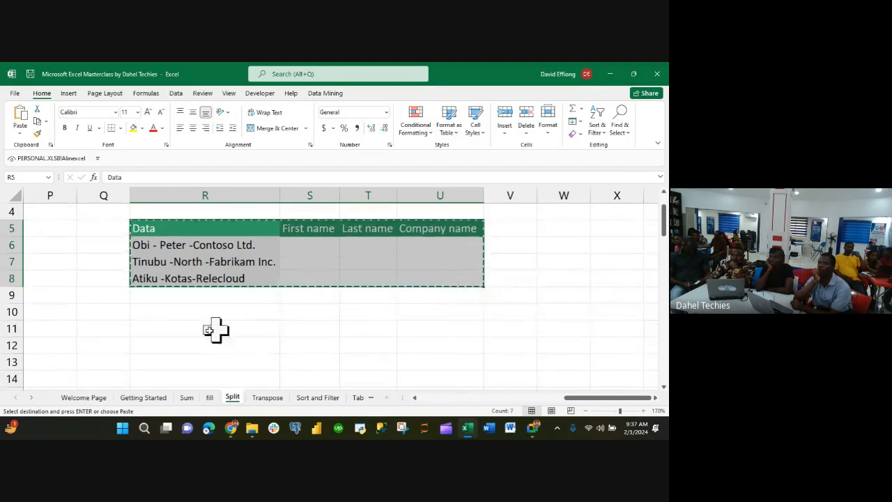
pyautogui.click(169, 348)
pyautogui.press('Escape')
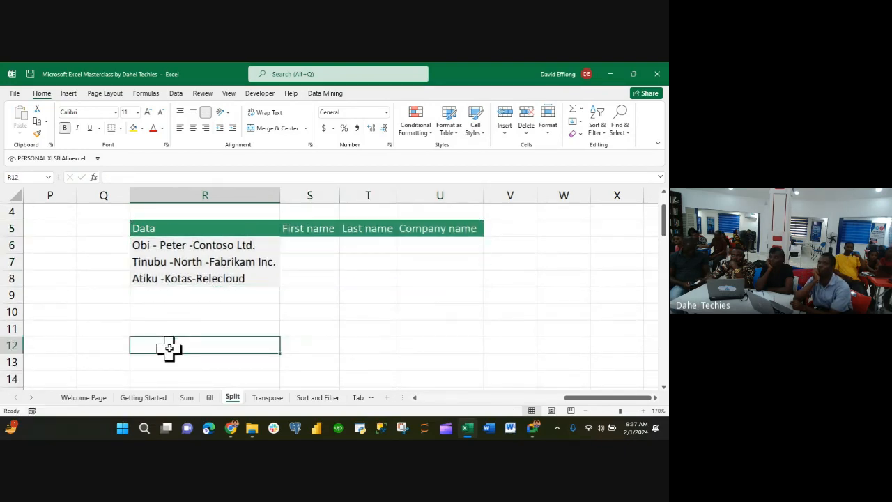
pyautogui.click(222, 318)
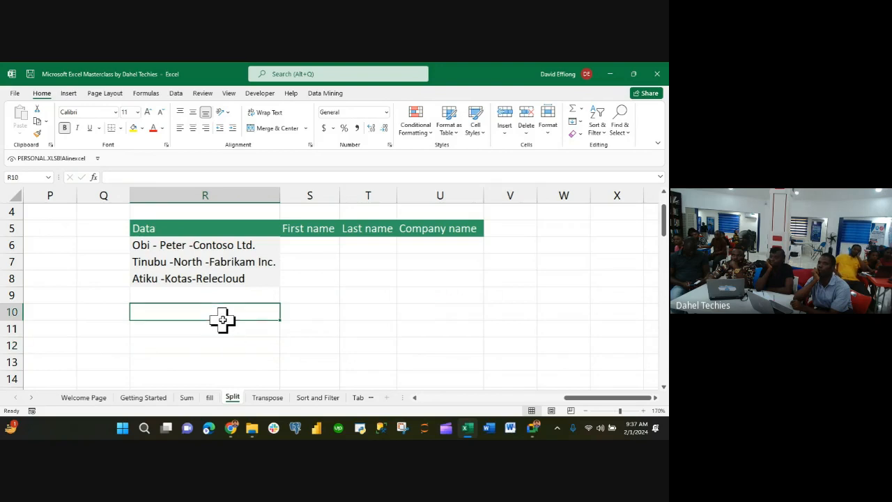
pyautogui.click(203, 332)
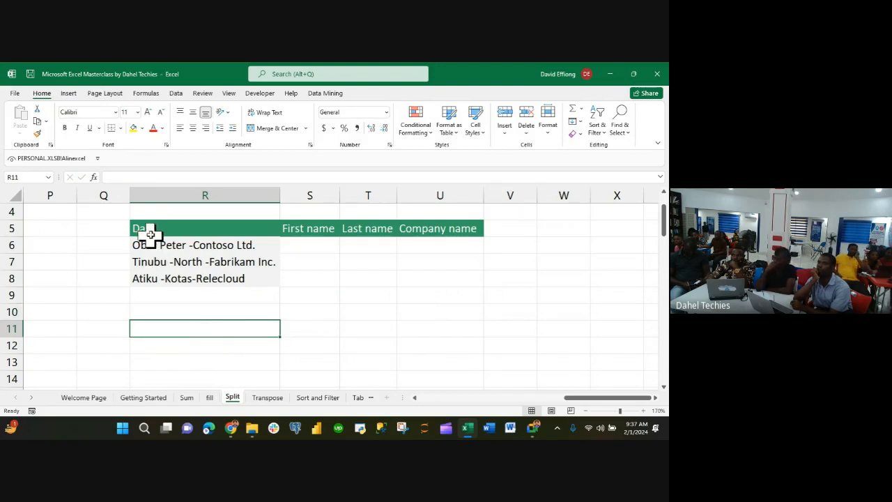
# - Copy the hyphen-separated table R5:U8 to a second location starting at R12
pyautogui.moveTo(149, 231); pyautogui.dragTo(462, 285)
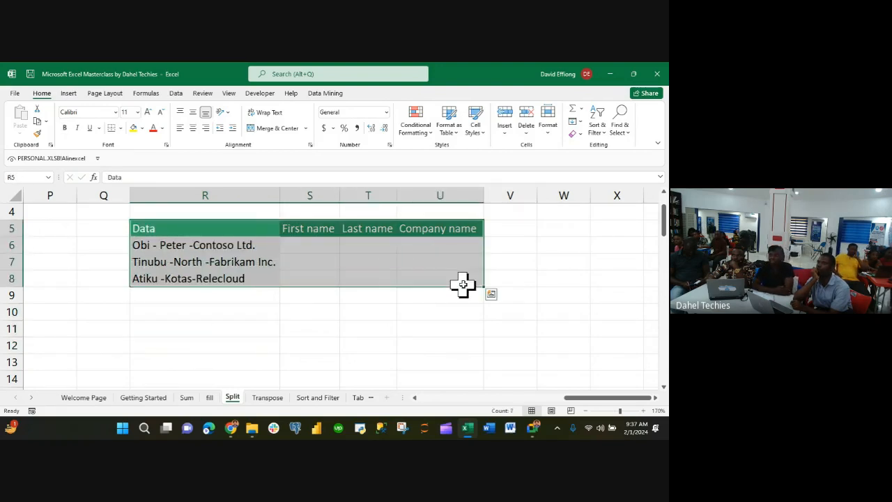
pyautogui.hotkey('ctrl', 'c')
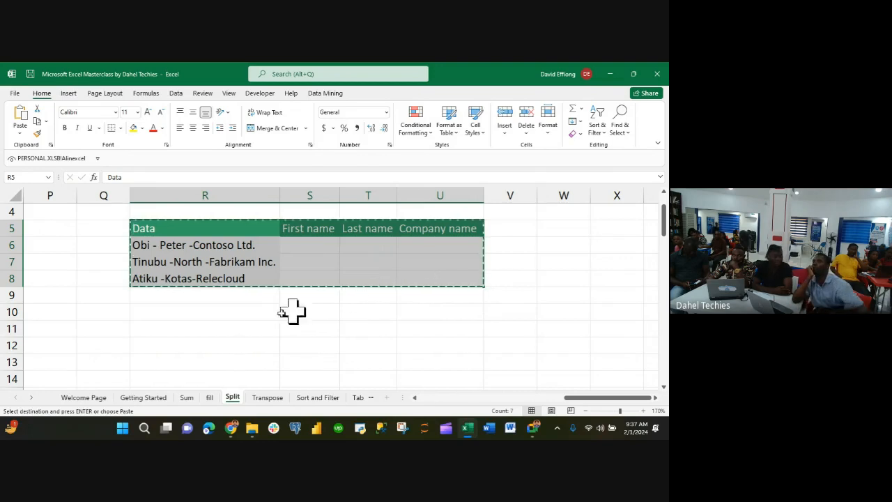
pyautogui.click(168, 344)
pyautogui.hotkey('ctrl', 'v')
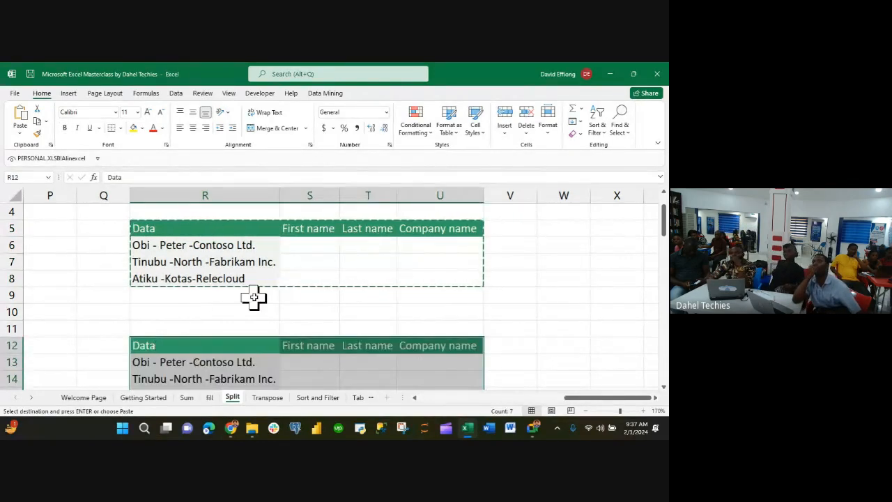
# - Remove both hyphens from R13, leaving a single space between the first name, last name and company
pyautogui.scroll(-1, 253, 295)
pyautogui.click(193, 295)
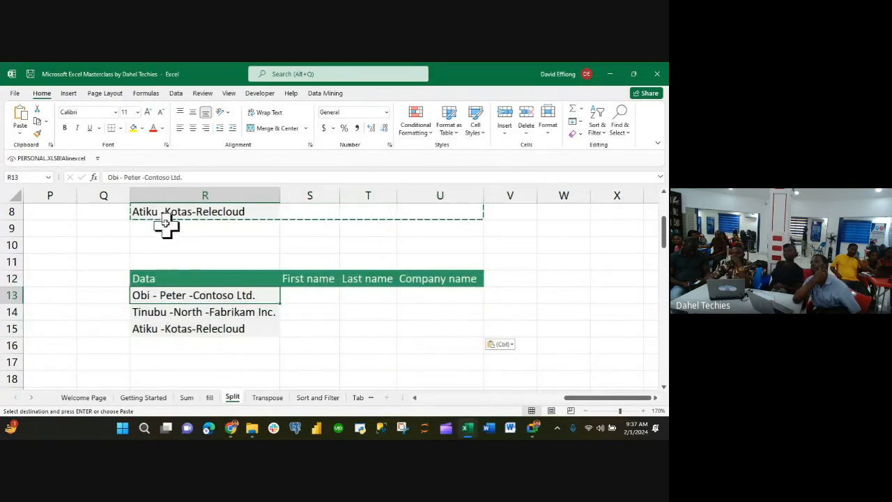
pyautogui.click(124, 177)
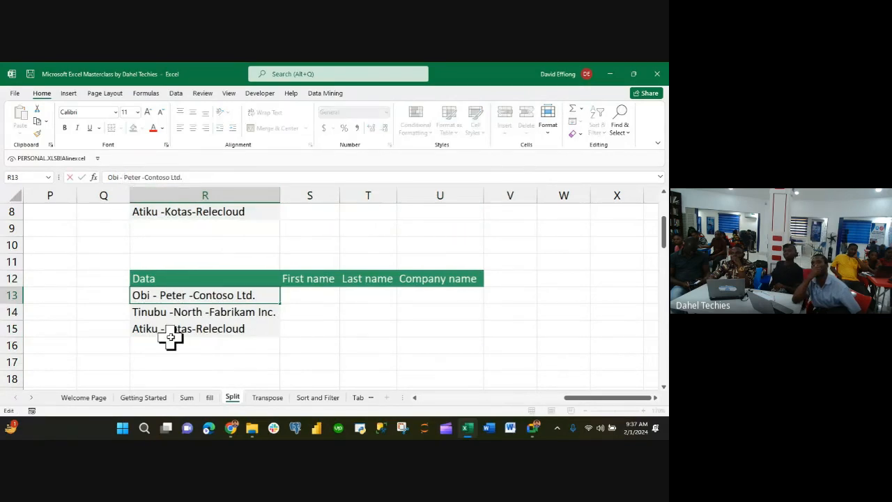
pyautogui.press('BackSpace')
pyautogui.press('BackSpace')
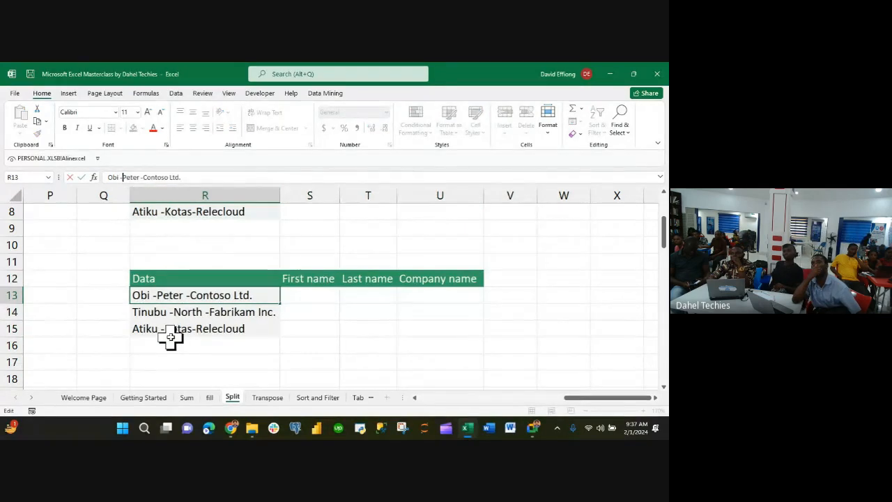
pyautogui.press('BackSpace')
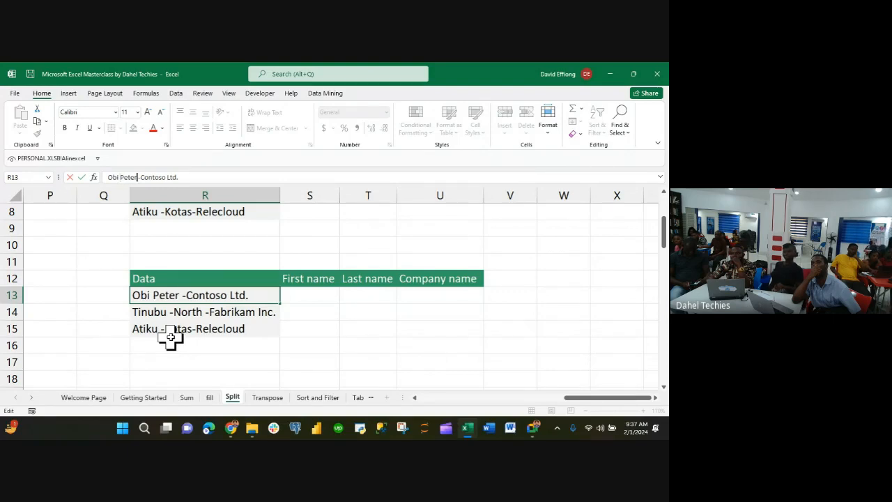
pyautogui.press('BackSpace')
pyautogui.write('\\')
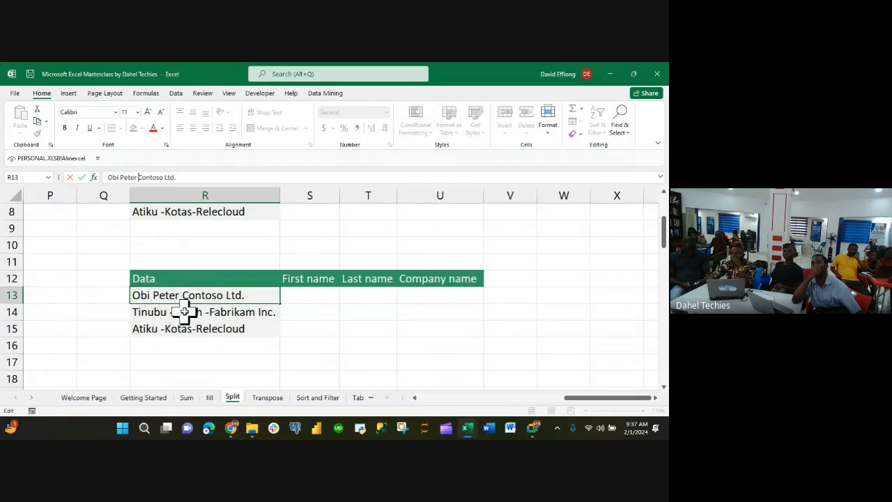
# - Remove both hyphens from R14 so that only single spaces separate its parts
pyautogui.click(179, 311)
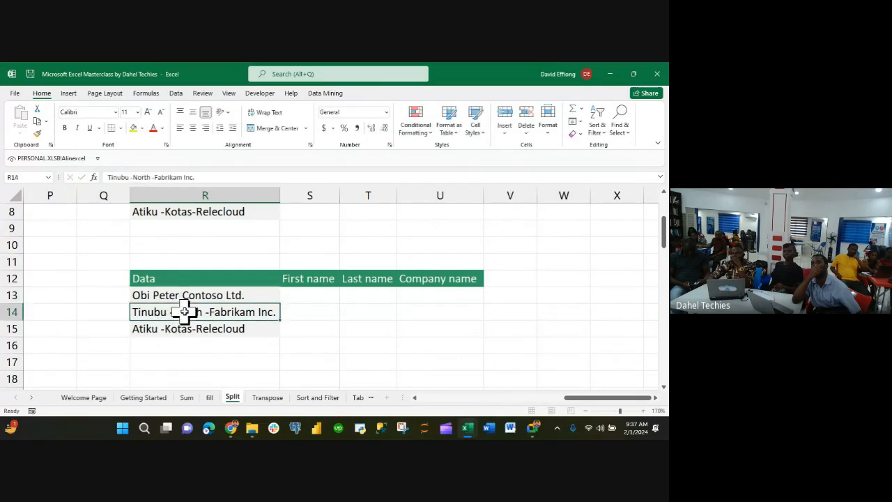
pyautogui.click(136, 177)
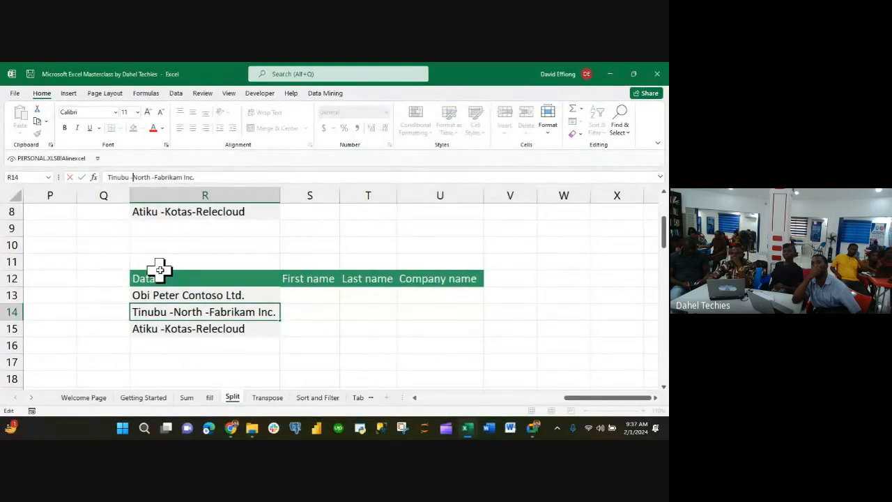
pyautogui.press('BackSpace')
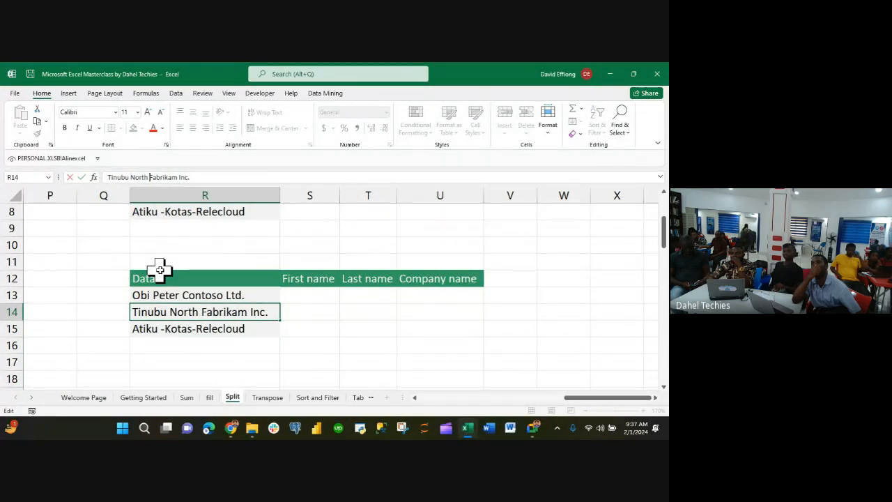
# - Replace both hyphens in R15 with a semicolon followed by a space, and commit the entry
pyautogui.click(196, 332)
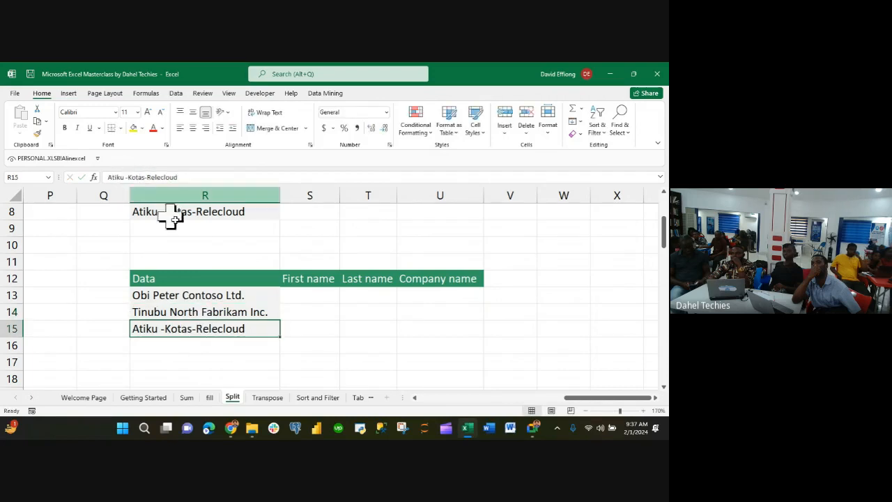
pyautogui.click(221, 377)
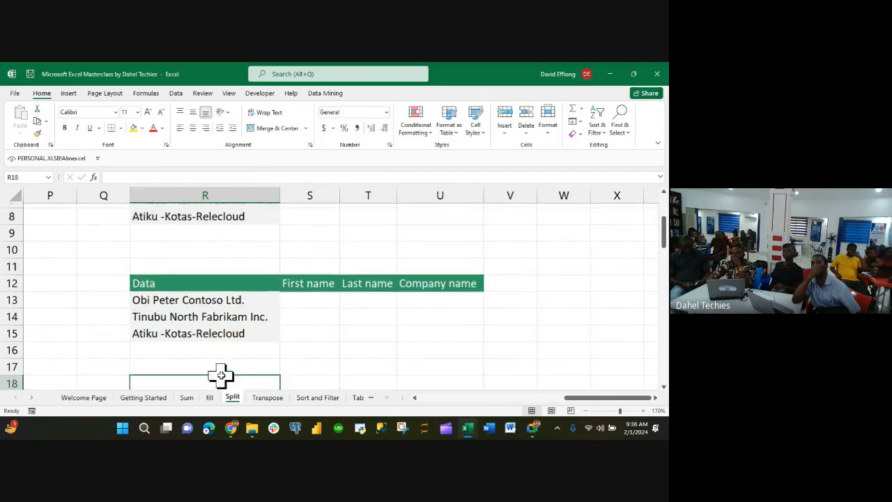
pyautogui.click(166, 330)
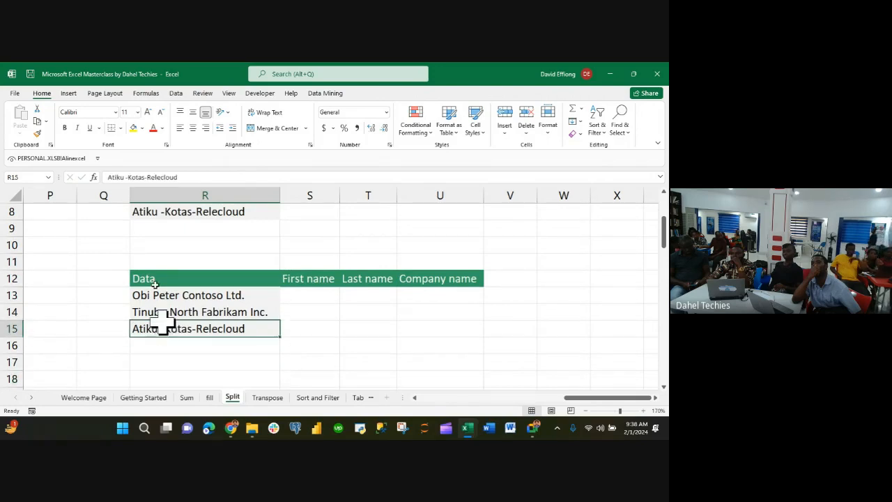
pyautogui.moveTo(128, 178); pyautogui.dragTo(180, 294)
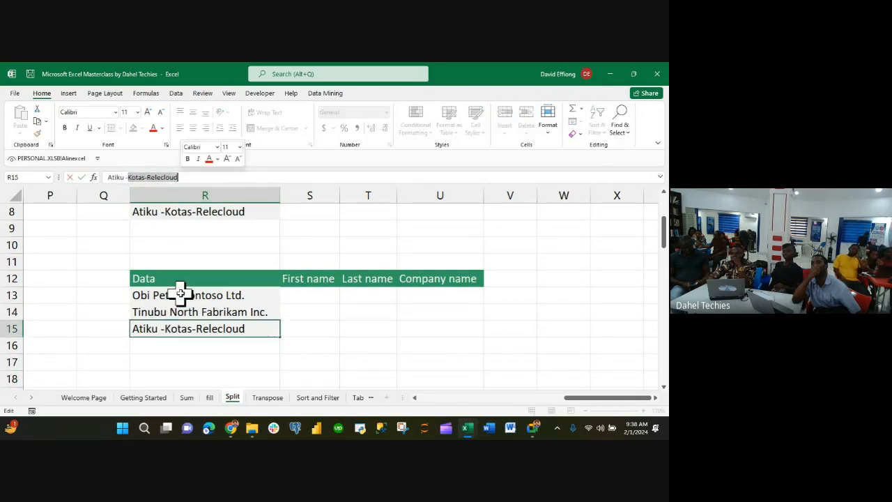
pyautogui.press('Left')
pyautogui.press('BackSpace')
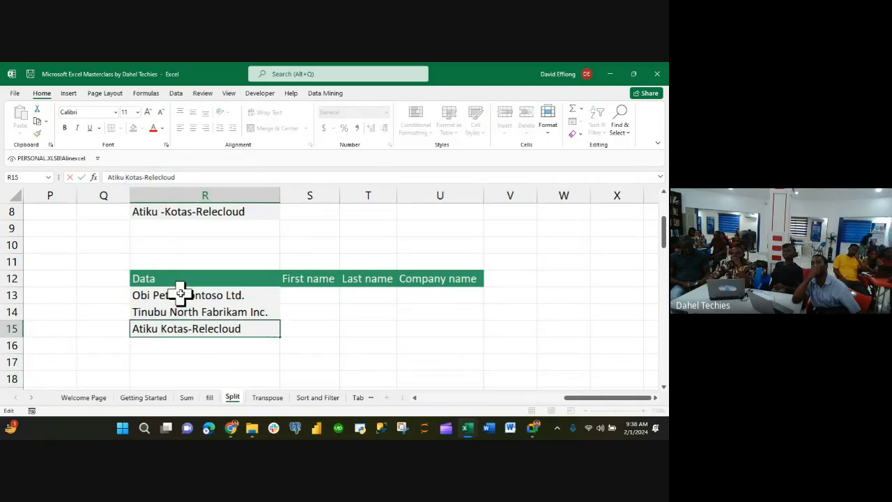
pyautogui.press('BackSpace')
pyautogui.write(';')
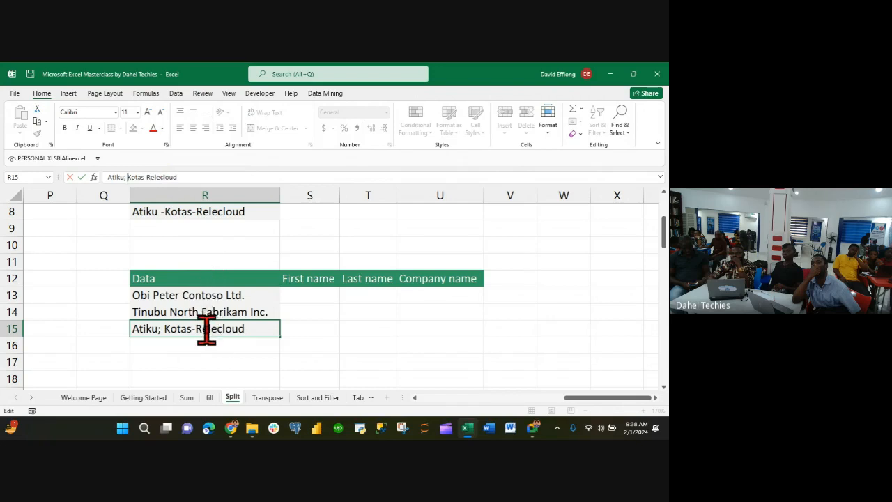
pyautogui.click(146, 177)
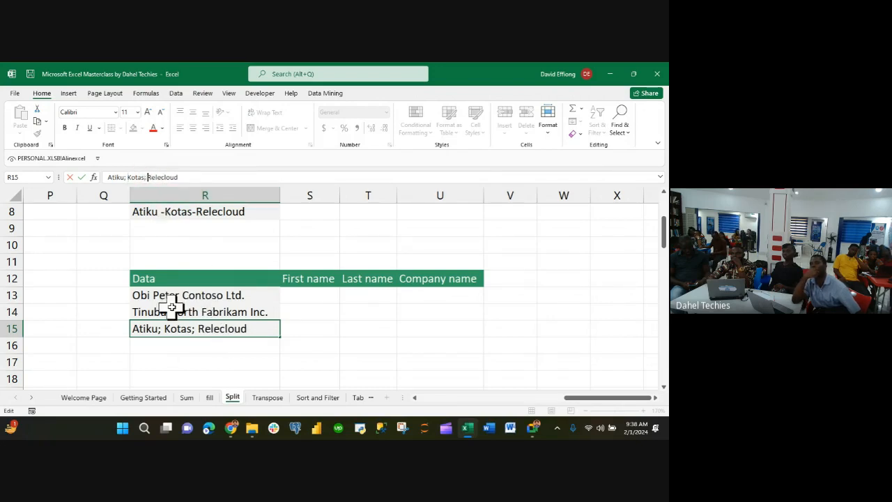
pyautogui.click(328, 333)
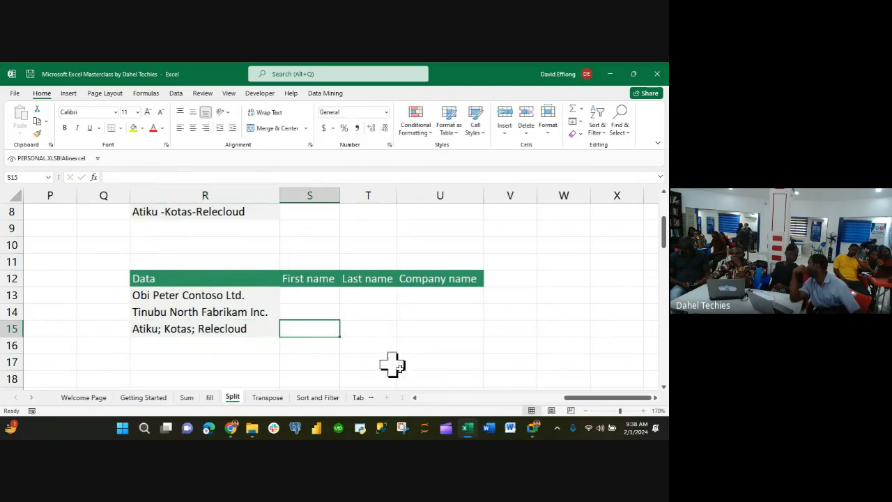
# - Switch to the Google Meet call in Chrome and stop presenting the screen
pyautogui.moveTo(532, 435)
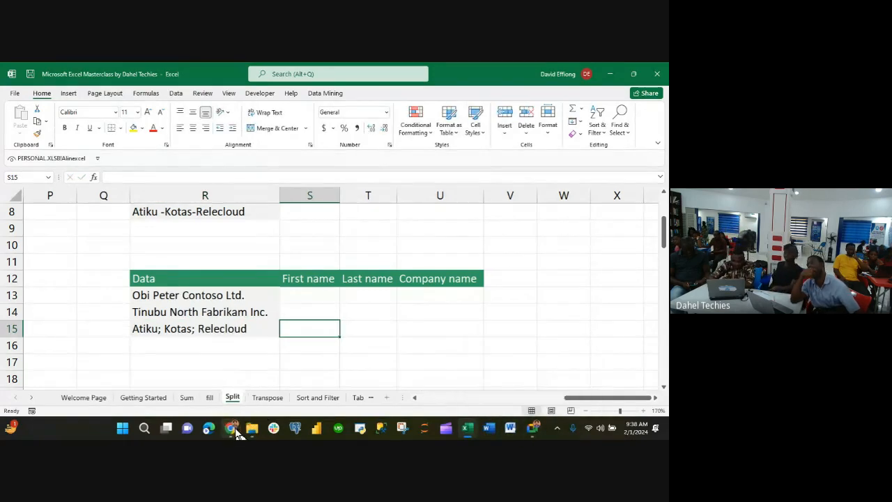
pyautogui.moveTo(237, 433)
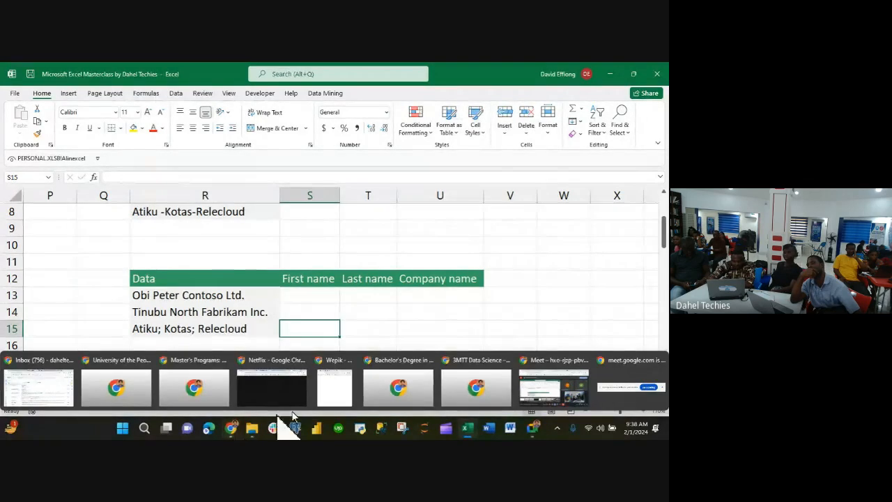
pyautogui.click(562, 409)
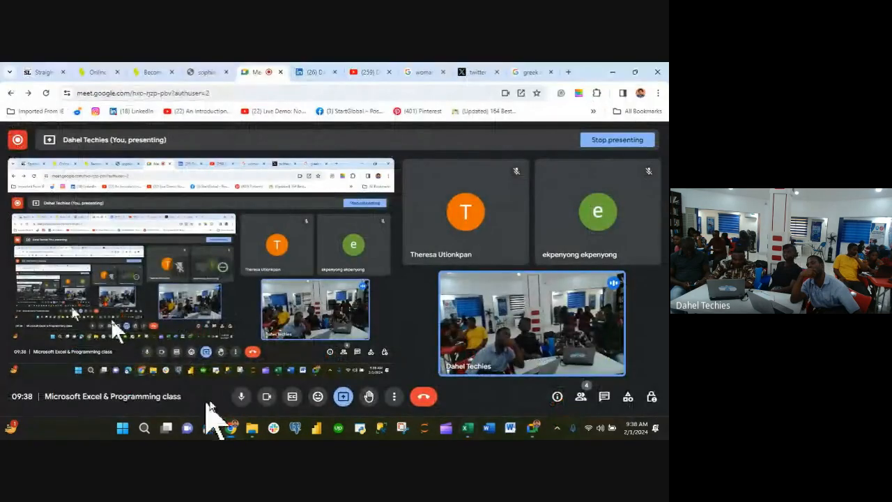
pyautogui.click(631, 143)
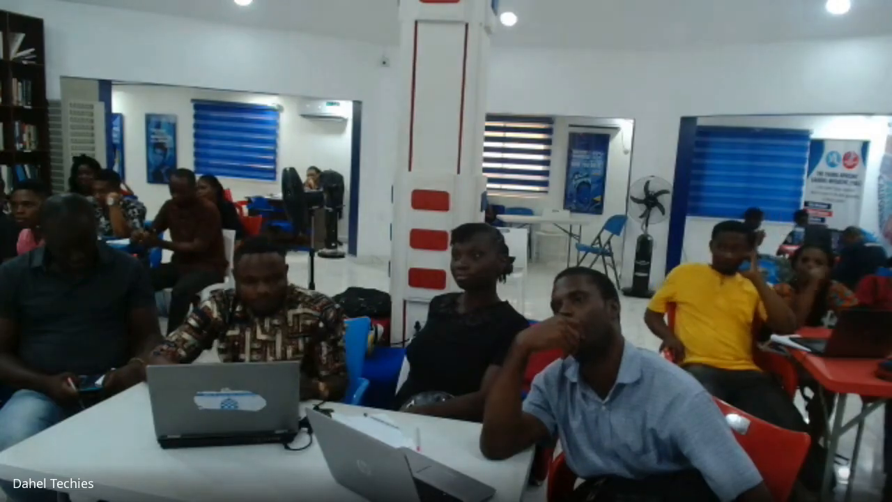
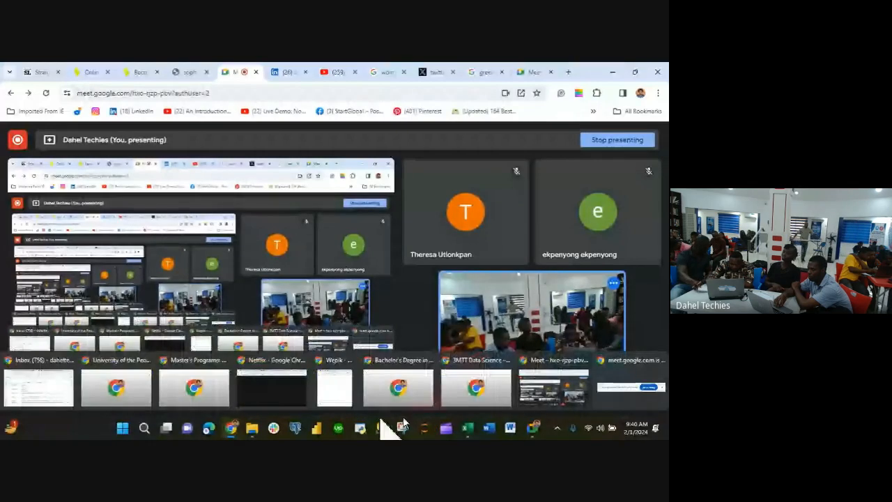
# - Switch from the Google Meet call back to the Microsoft Excel Masterclass workbook
pyautogui.moveTo(469, 432)
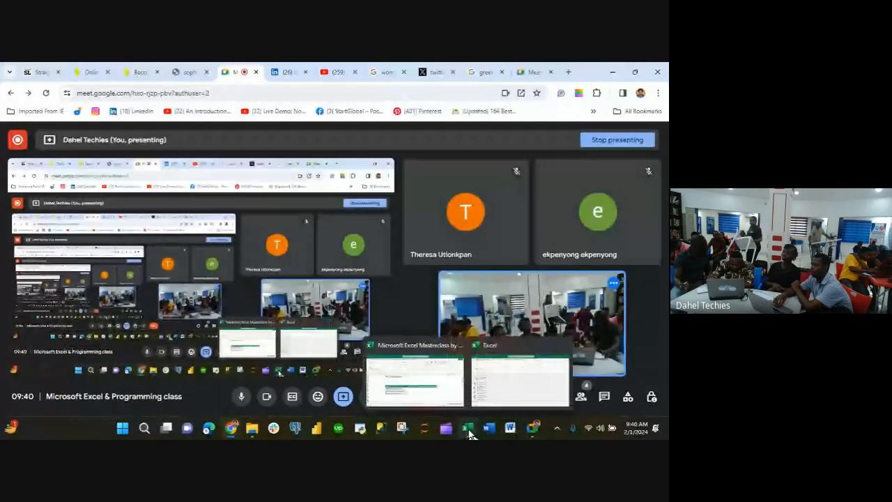
pyautogui.click(432, 383)
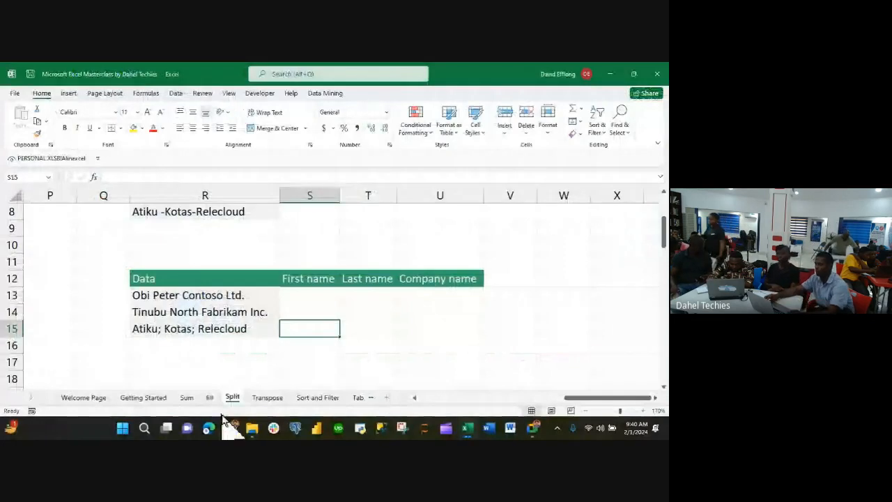
pyautogui.moveTo(234, 430)
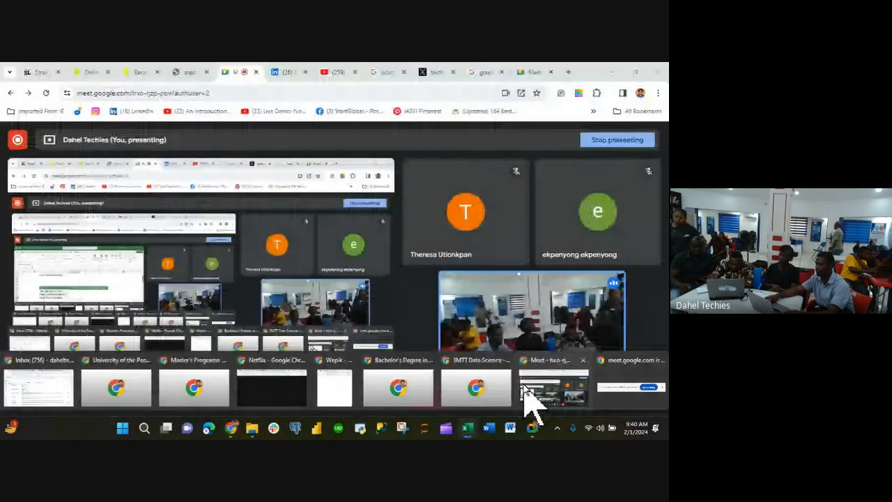
pyautogui.click(527, 402)
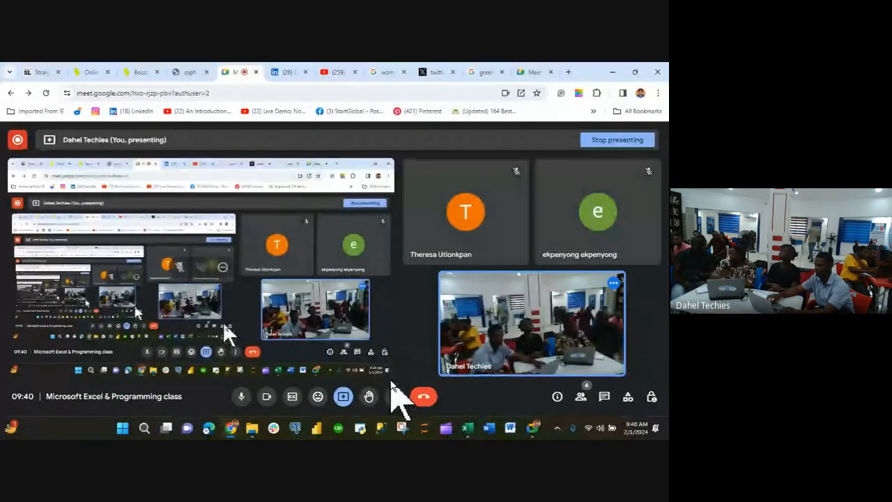
pyautogui.moveTo(467, 430)
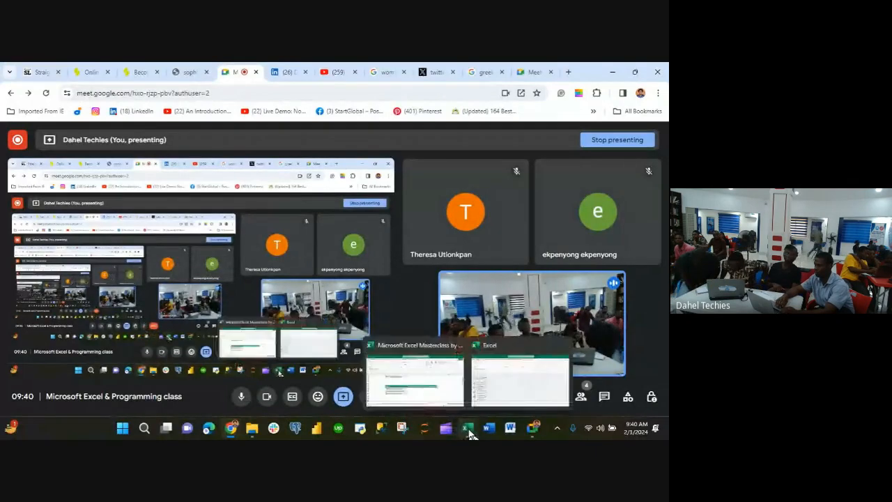
pyautogui.click(431, 393)
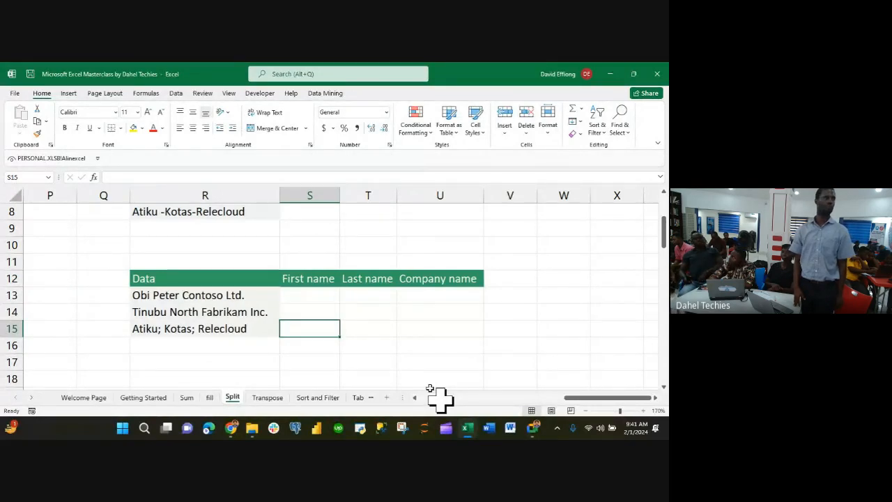
# - Review the two practice tables in R5:U8 and R12:U15 and compare their delimiters
pyautogui.scroll(2, 430, 388)
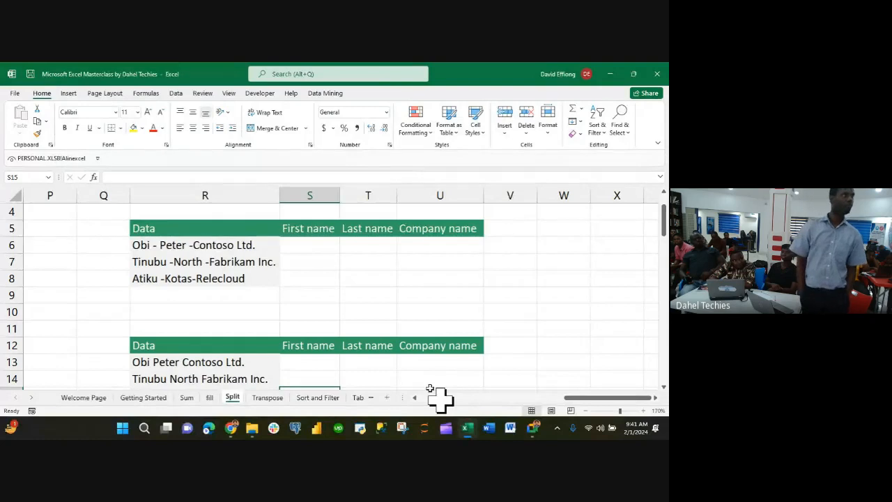
pyautogui.scroll(-1, 430, 388)
pyautogui.scroll(1, 430, 388)
pyautogui.scroll(1, 430, 388)
pyautogui.scroll(-2, 430, 389)
pyautogui.scroll(1, 430, 388)
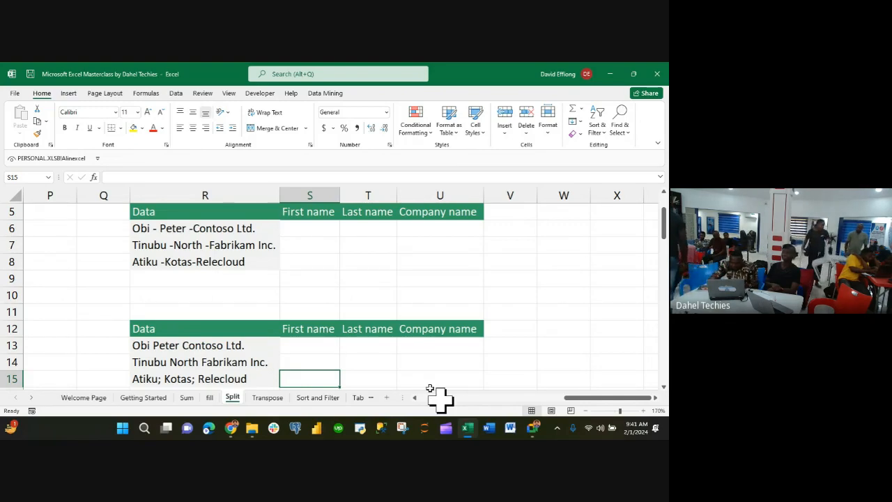
pyautogui.click(664, 388)
pyautogui.click(664, 388)
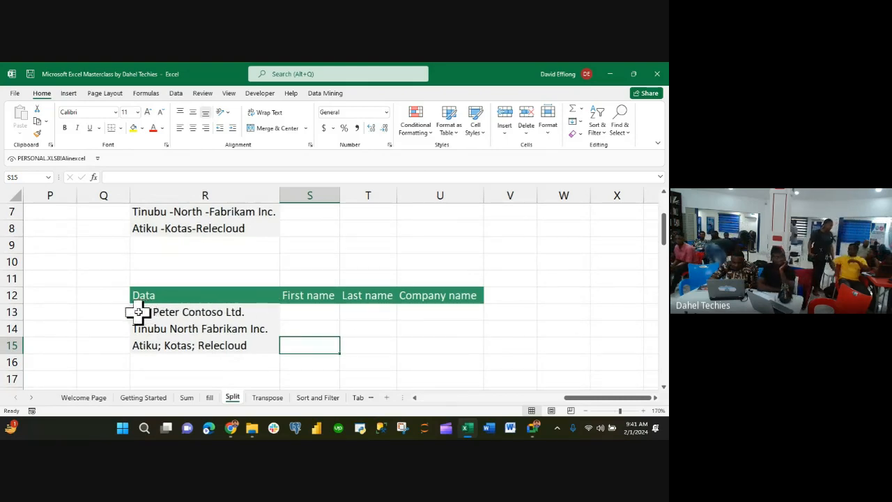
# - Split R13:R15 in place with Text to Columns as delimited data, using space instead of comma as the delimiter
pyautogui.moveTo(138, 312); pyautogui.dragTo(218, 344)
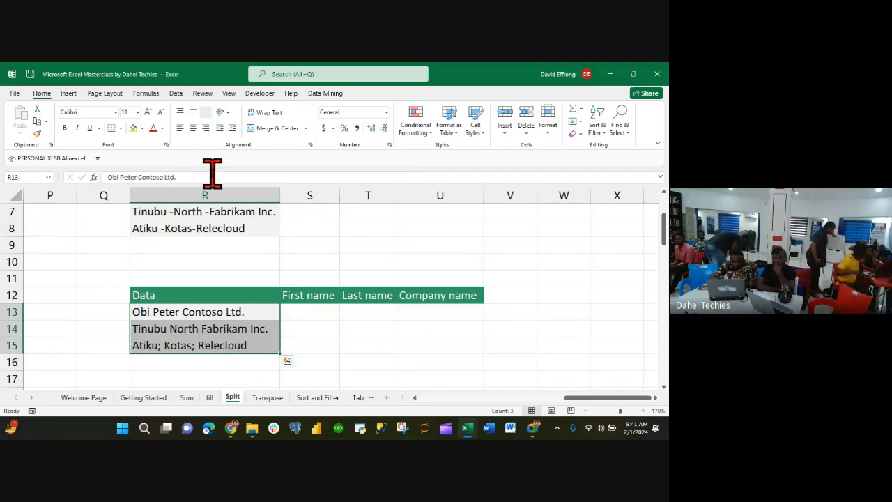
pyautogui.click(177, 95)
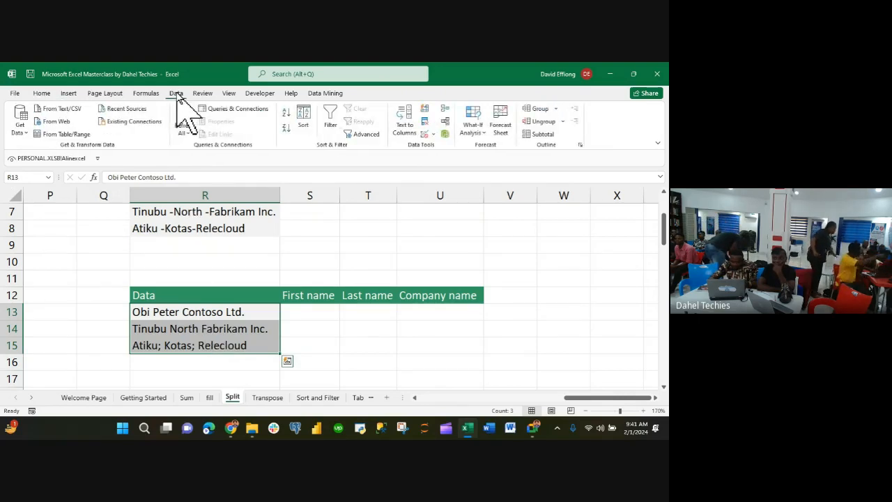
pyautogui.click(402, 121)
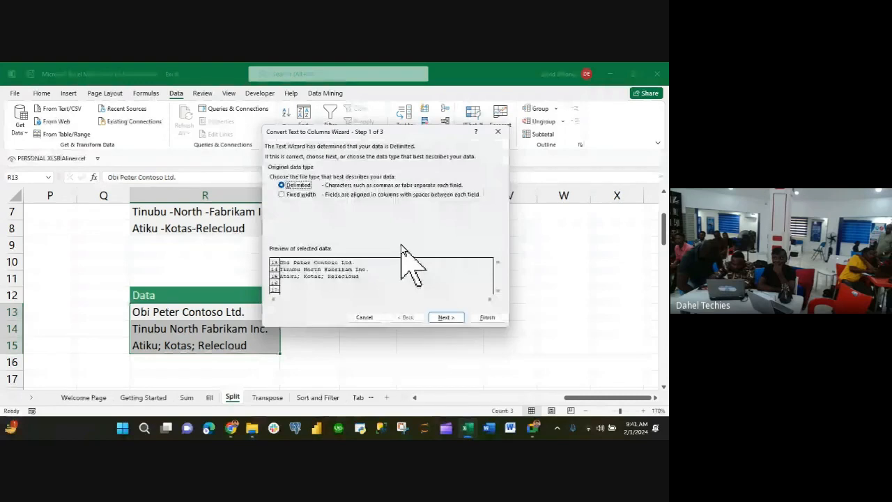
pyautogui.click(447, 317)
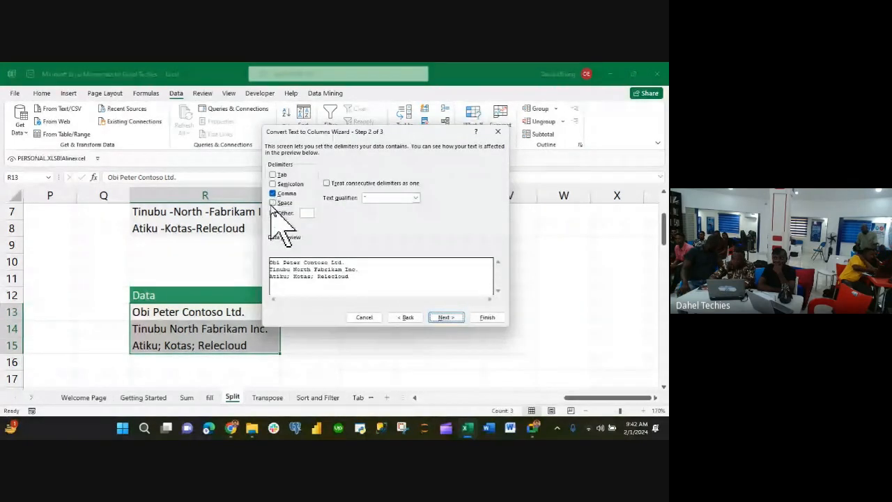
pyautogui.click(272, 202)
pyautogui.click(273, 193)
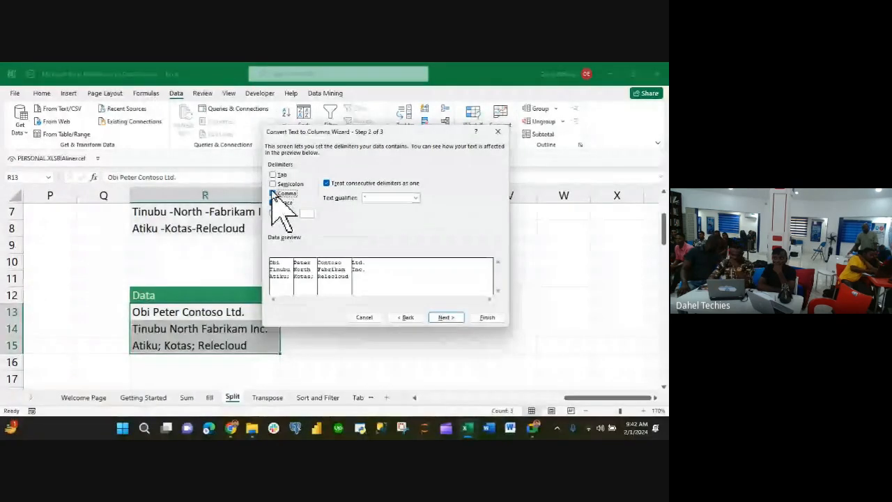
pyautogui.click(445, 318)
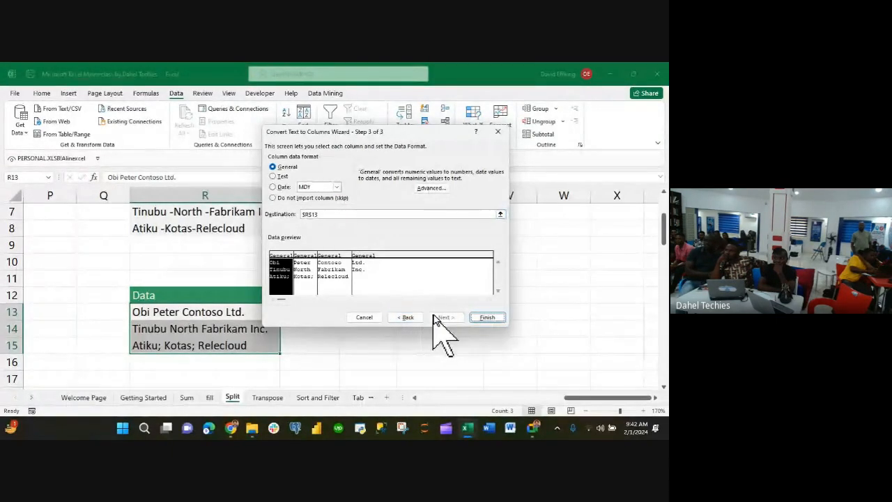
pyautogui.click(488, 318)
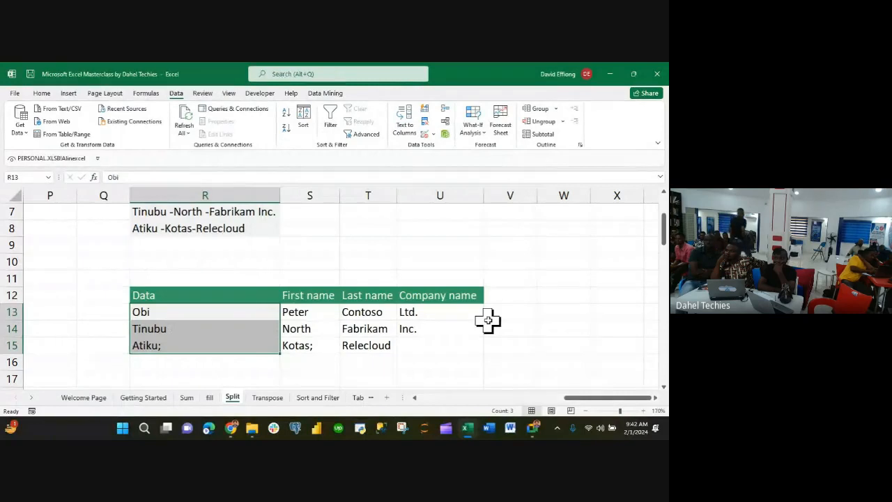
# - Undo the in-place split of R13:R15 and deselect the range
pyautogui.hotkey('ctrl', 'z')
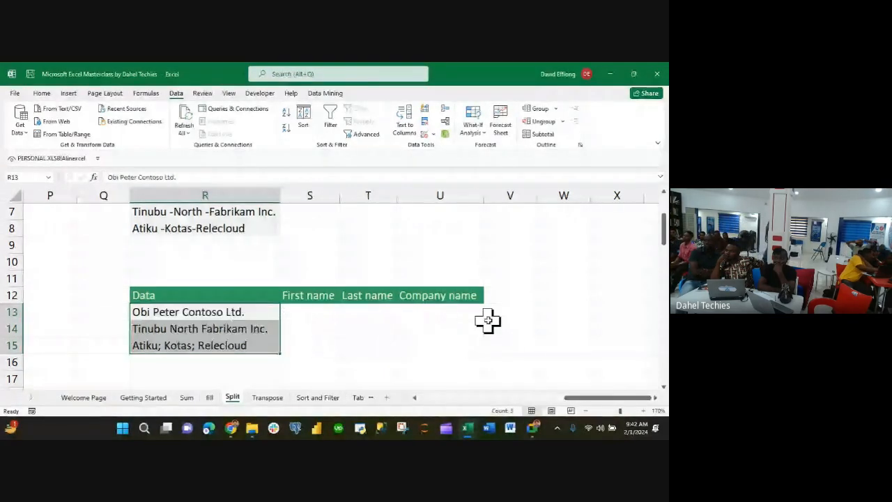
pyautogui.hotkey('ctrl', 'q')
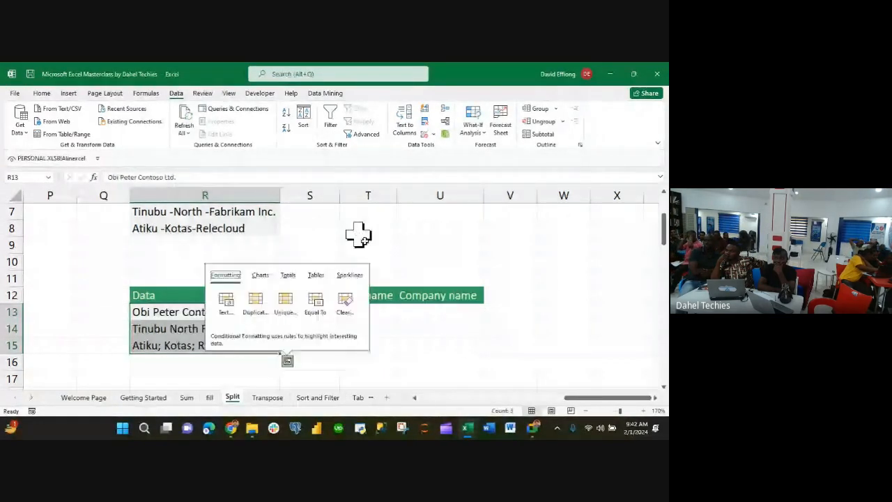
pyautogui.click(389, 325)
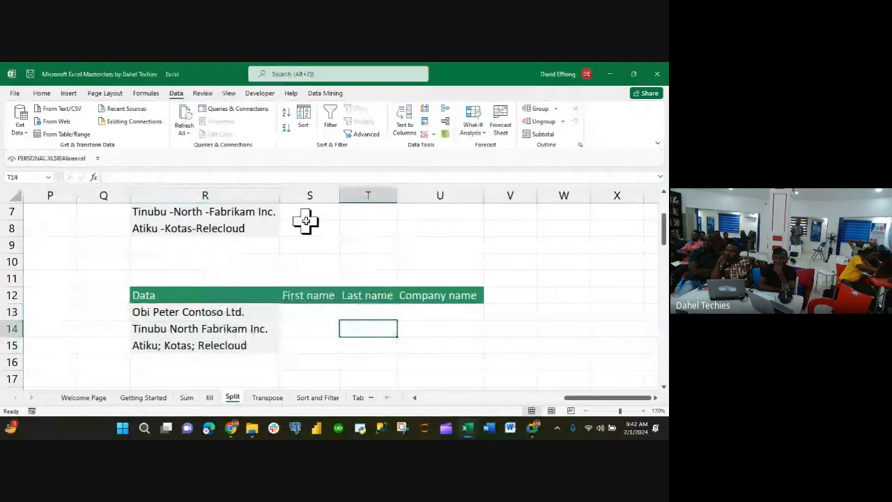
# - Start Text to Columns on R13:R15 as delimited data with space as the only delimiter, up to the destination setting
pyautogui.click(154, 311)
pyautogui.moveTo(155, 311); pyautogui.dragTo(193, 343)
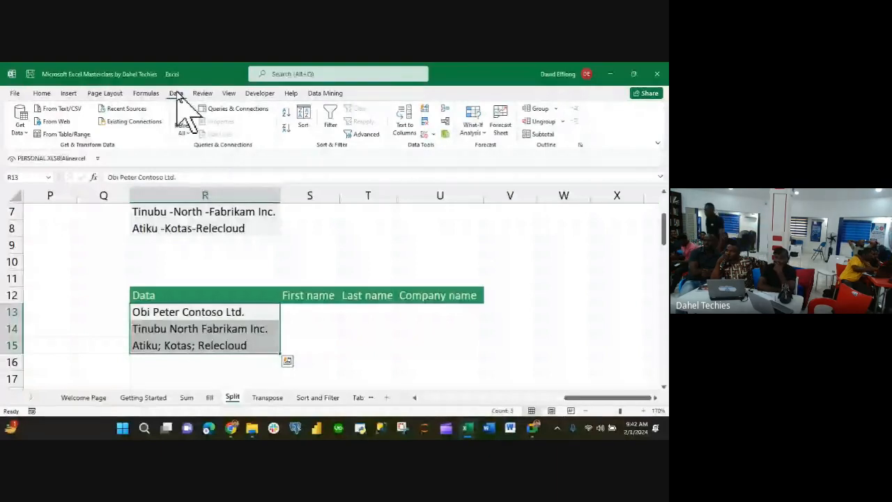
pyautogui.click(406, 125)
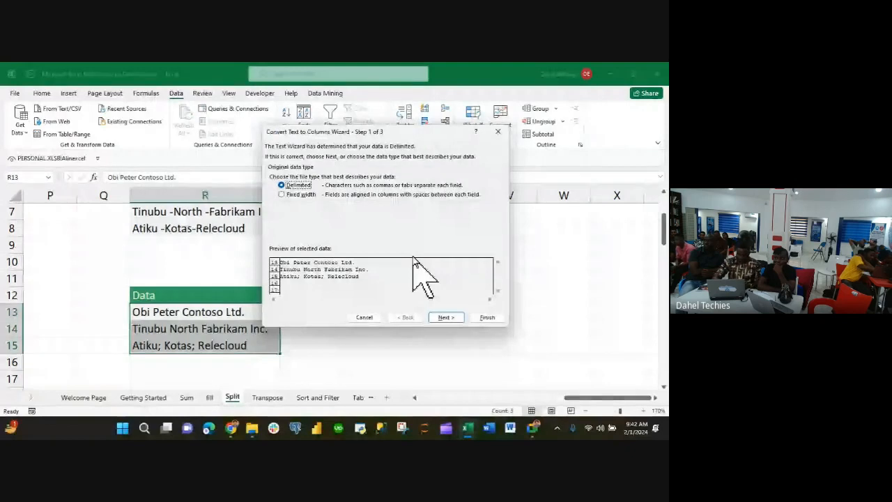
pyautogui.click(446, 318)
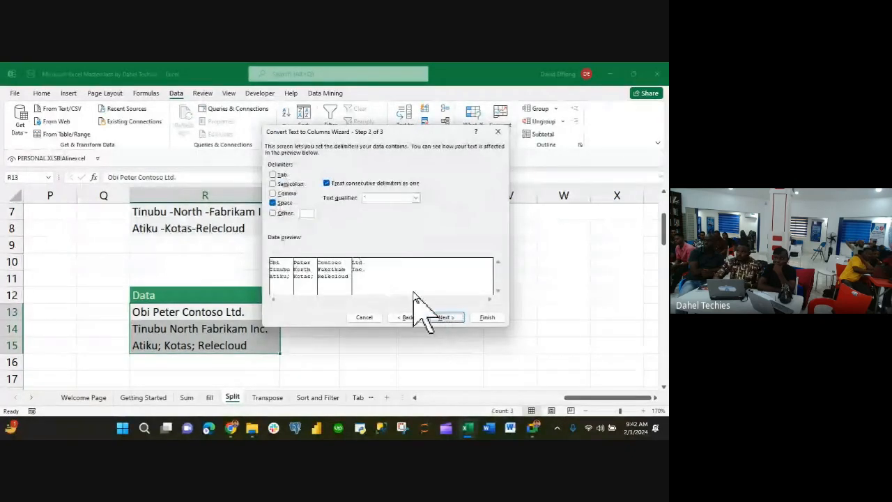
pyautogui.click(445, 317)
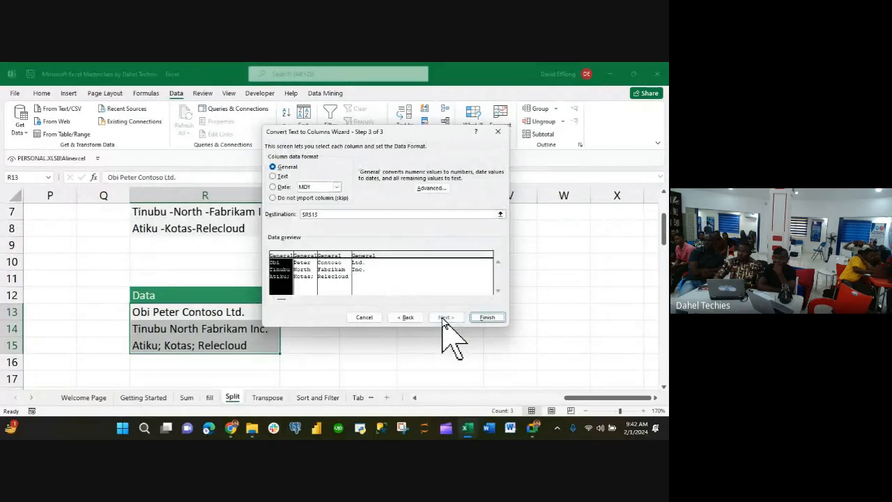
# - Try the space-delimited split with S13:U15 as the destination, and undo it
pyautogui.click(499, 214)
pyautogui.click(500, 214)
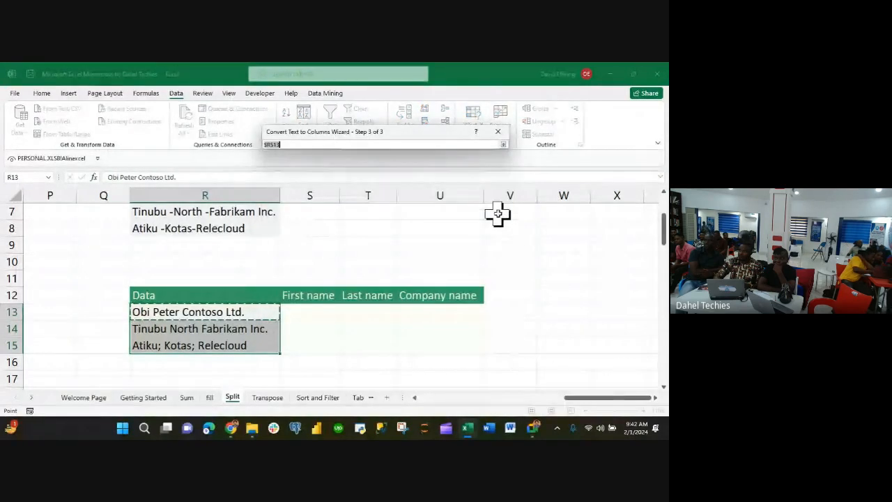
pyautogui.click(314, 307)
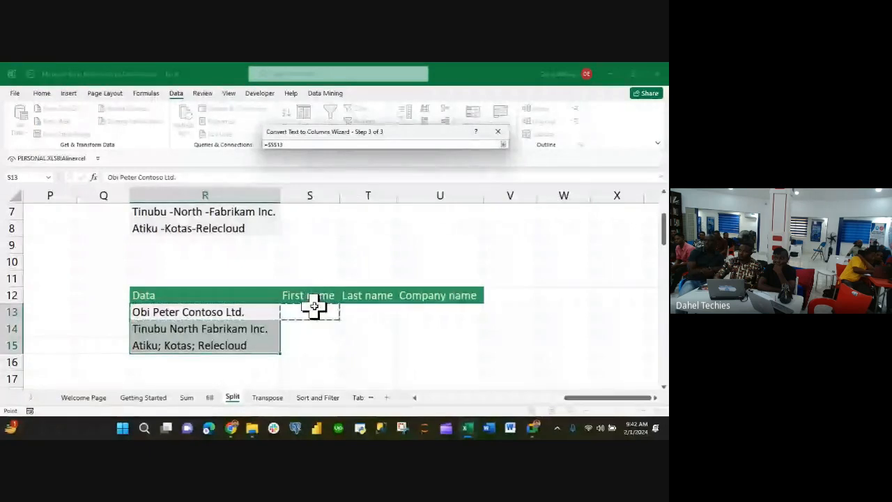
pyautogui.moveTo(314, 306); pyautogui.dragTo(450, 347)
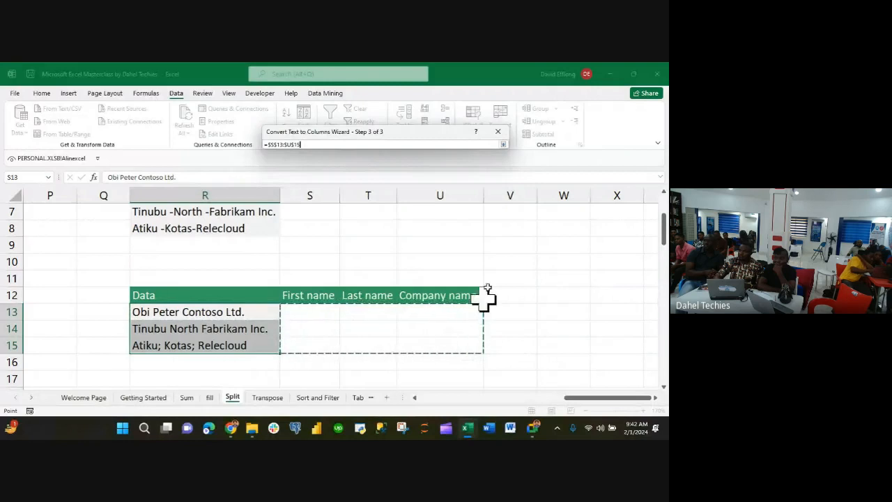
pyautogui.click(502, 144)
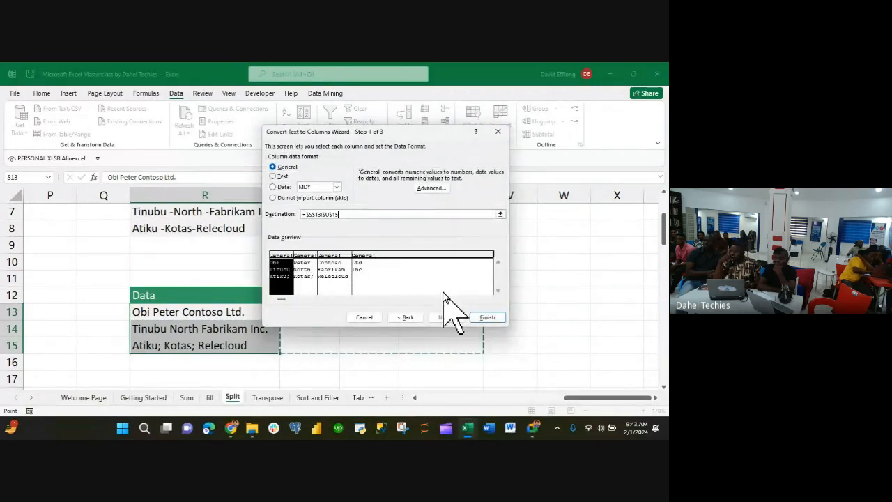
pyautogui.click(485, 318)
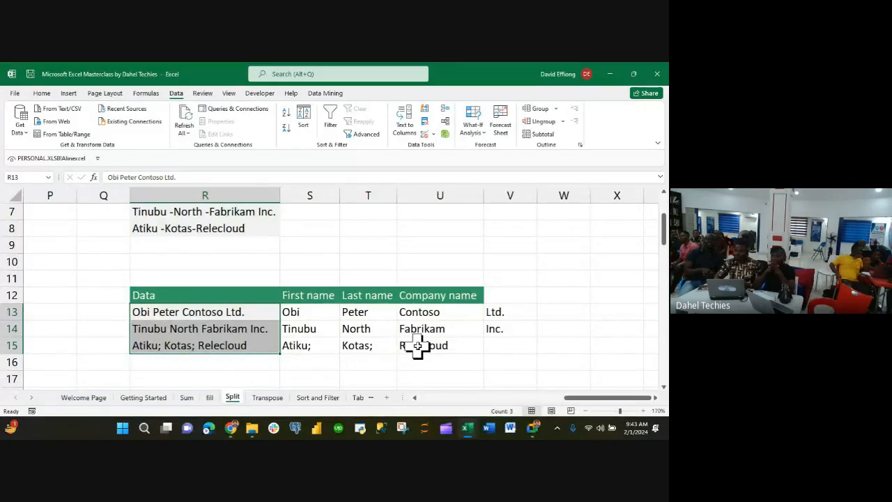
pyautogui.hotkey('ctrl', 'z')
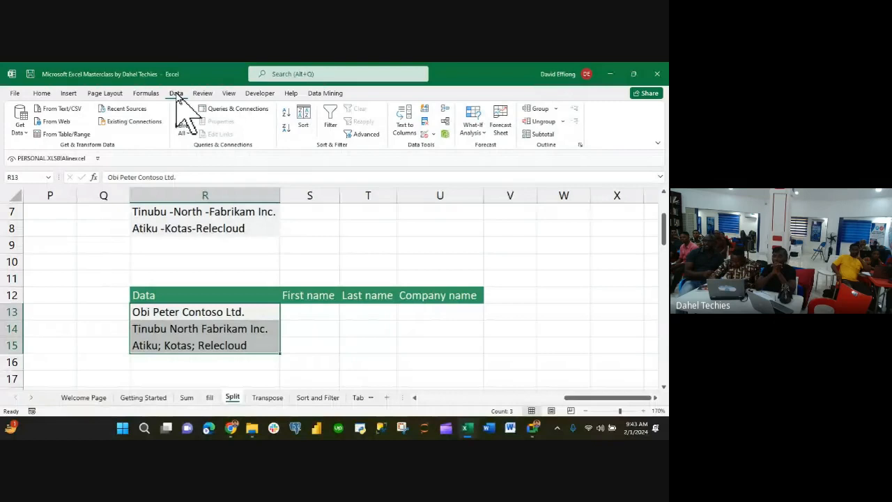
# - Restart Text to Columns on R13:R15 as delimited data, adding semicolon to the space delimiter
pyautogui.click(407, 127)
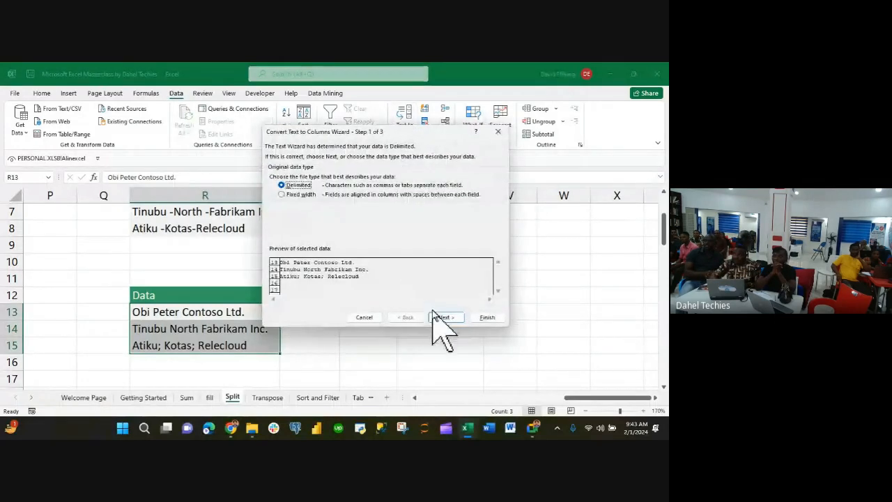
pyautogui.click(446, 318)
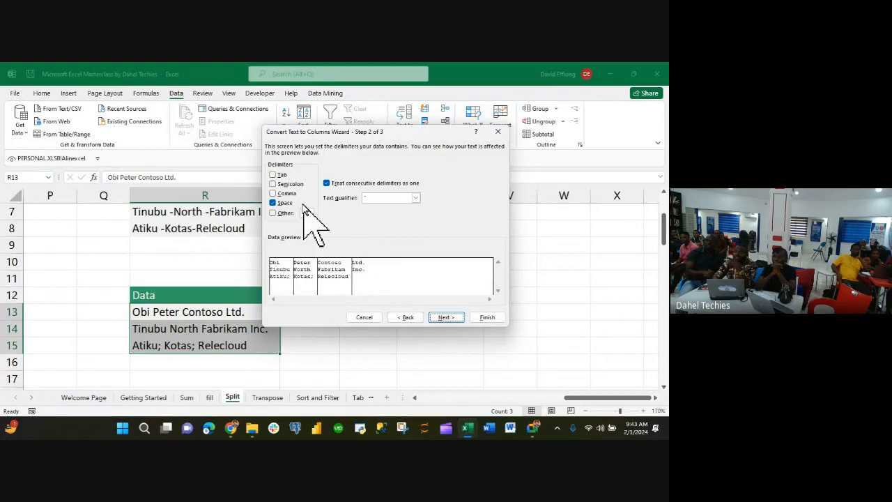
pyautogui.click(272, 183)
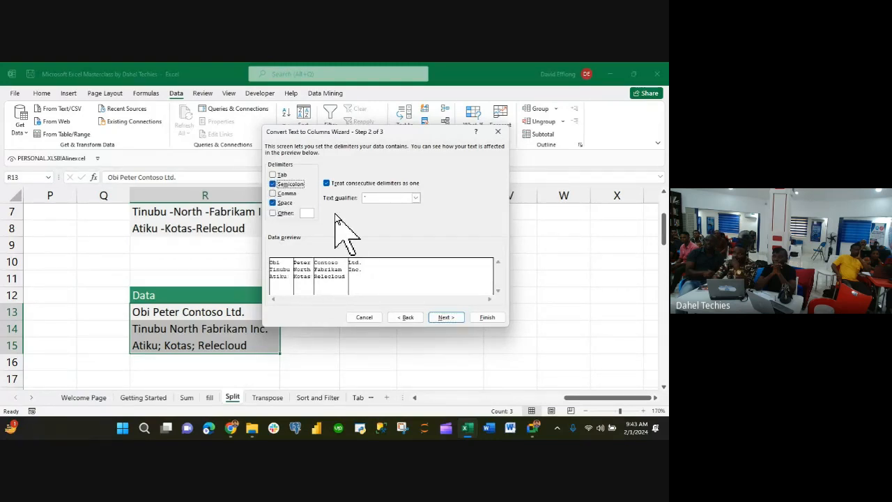
pyautogui.click(445, 318)
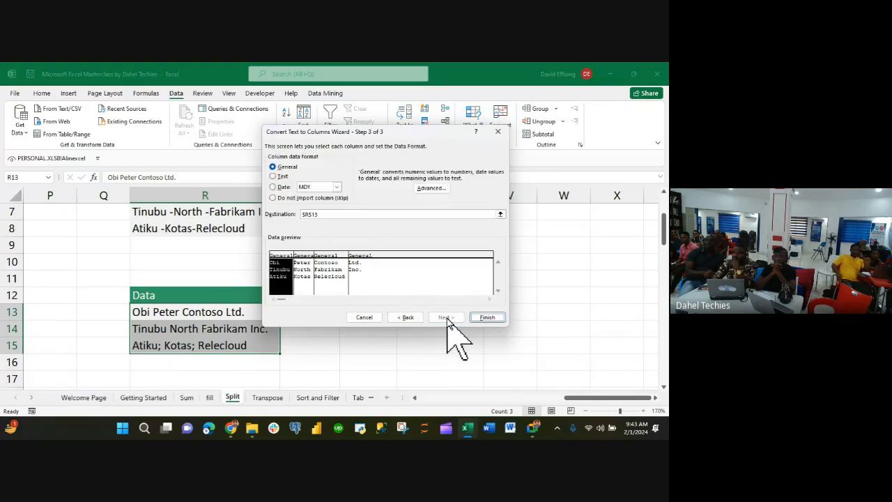
# - Set the split's destination to S13:U15 and finish the Text to Columns conversion
pyautogui.click(500, 214)
pyautogui.click(500, 214)
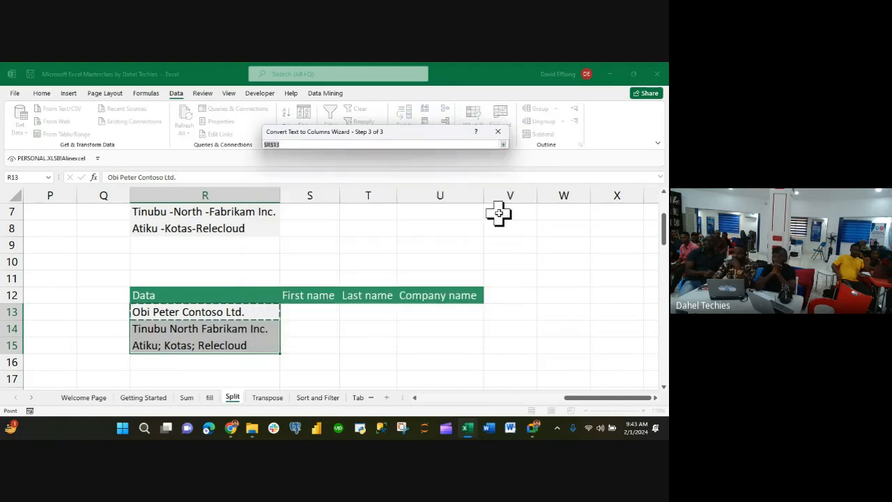
pyautogui.click(308, 309)
pyautogui.moveTo(308, 308); pyautogui.dragTo(468, 345)
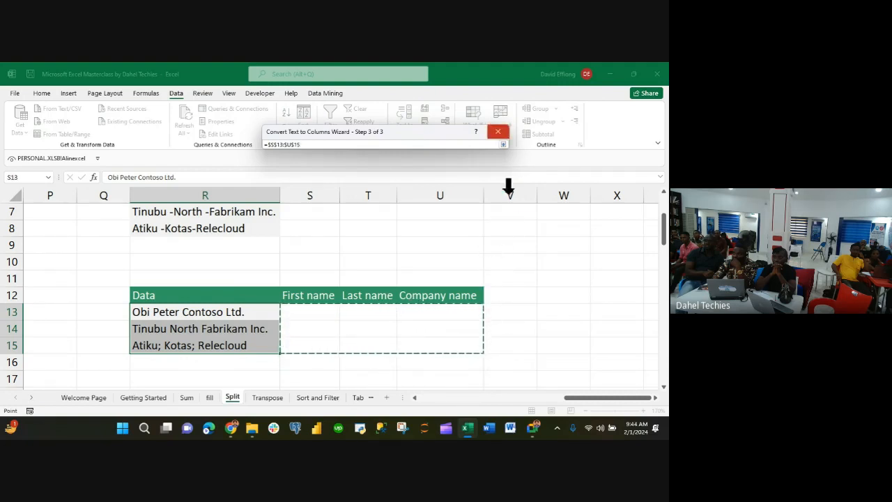
pyautogui.click(503, 144)
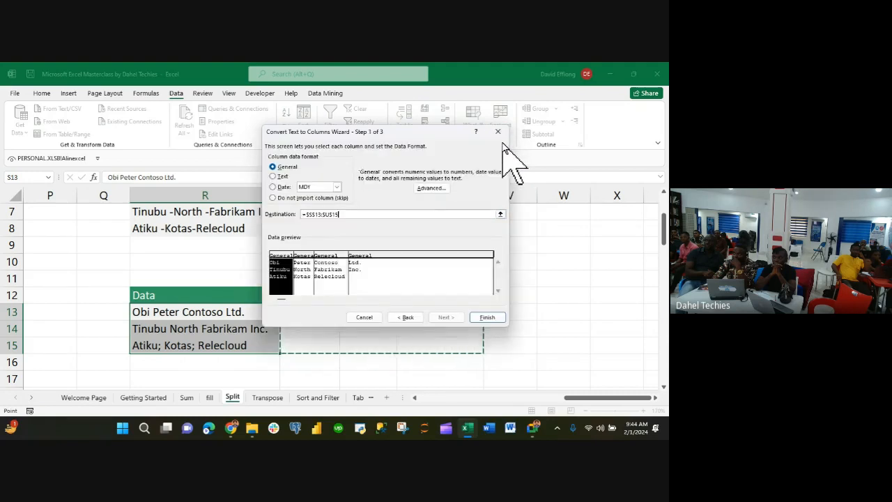
pyautogui.click(483, 317)
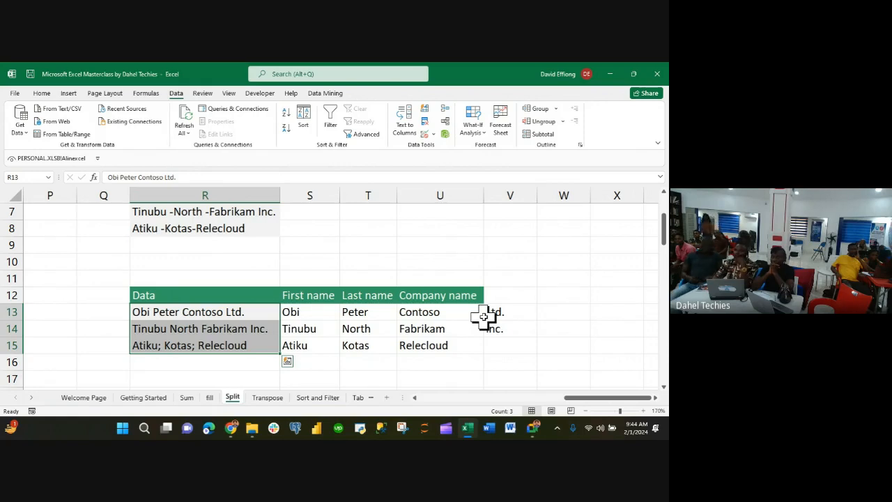
# - Start Text to Columns on the hyphenated entries in R6:R8 as delimited data, up to the delimiter settings
pyautogui.moveTo(664, 235); pyautogui.dragTo(661, 225)
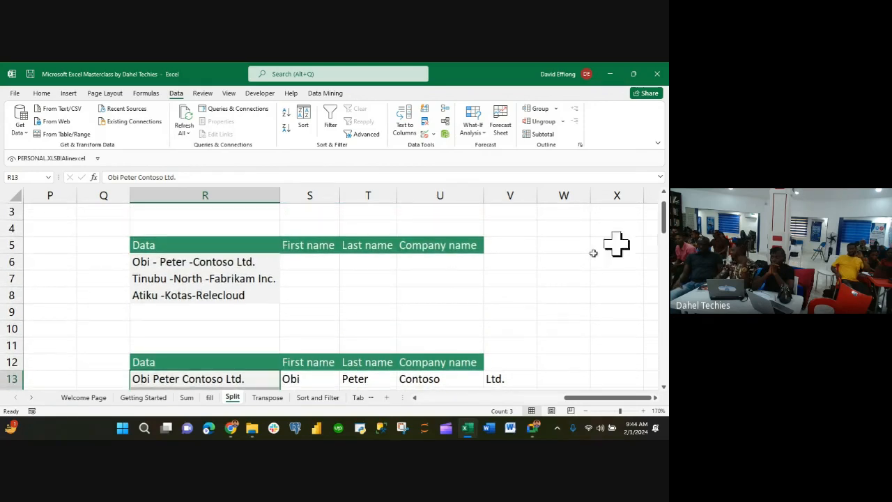
pyautogui.click(138, 263)
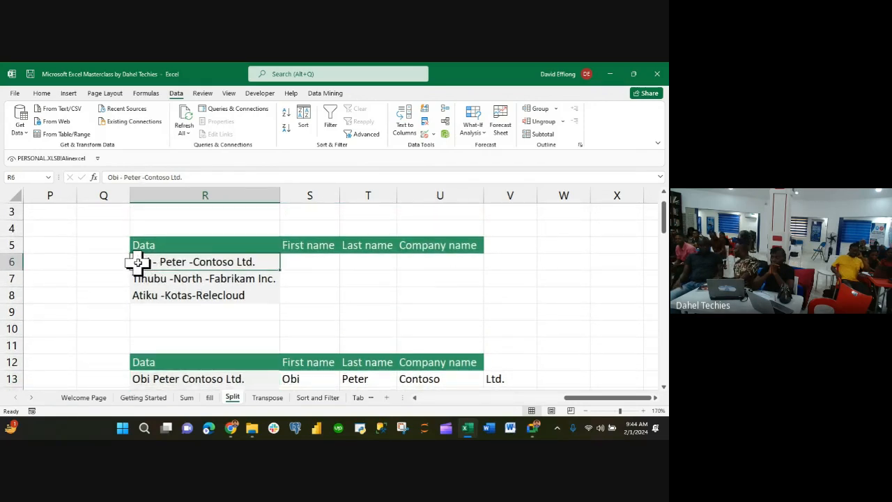
pyautogui.hotkey('shift', 'Down')
pyautogui.hotkey('shift', 'Down')
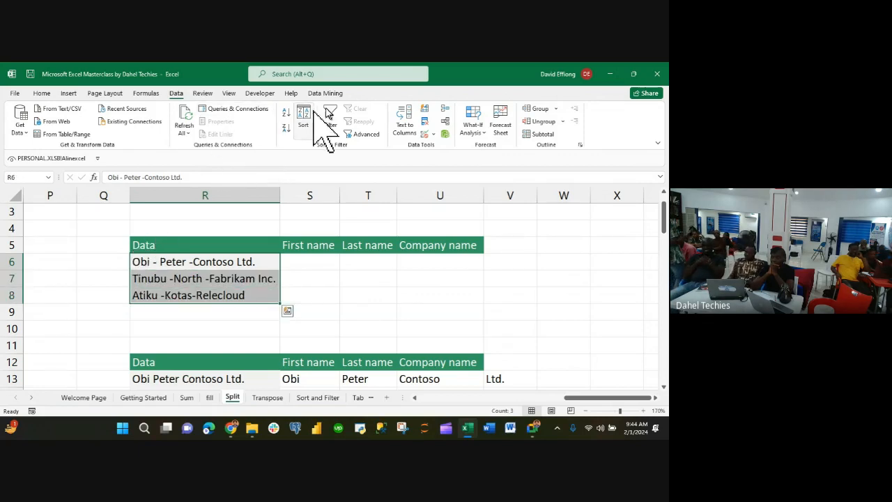
pyautogui.click(400, 113)
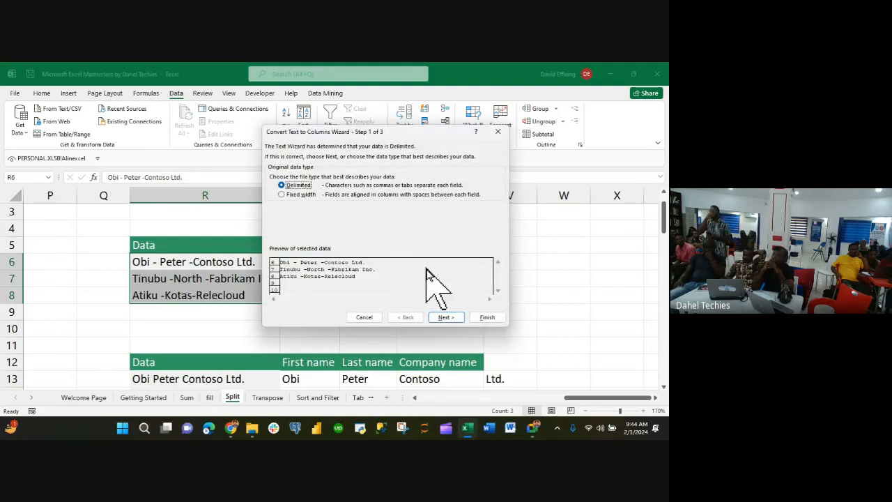
pyautogui.click(447, 317)
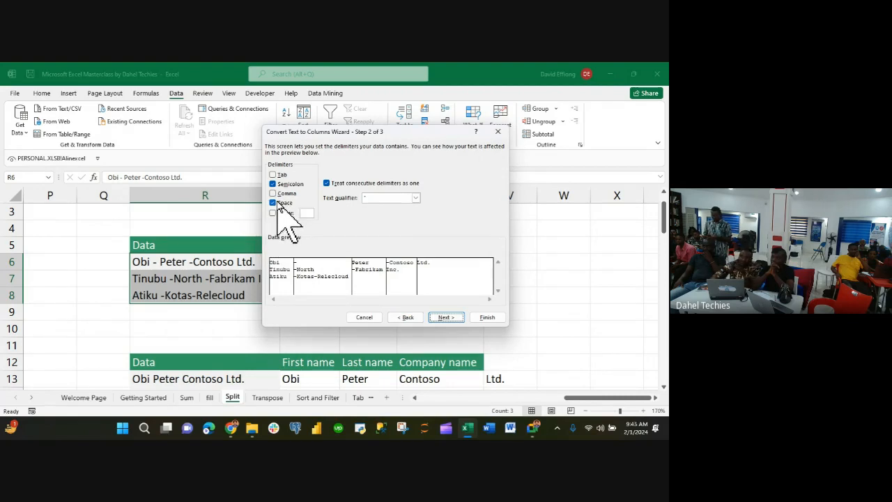
# - Set the delimiters to space and a custom hyphen (-), with tab and semicolon turned off
pyautogui.click(277, 175)
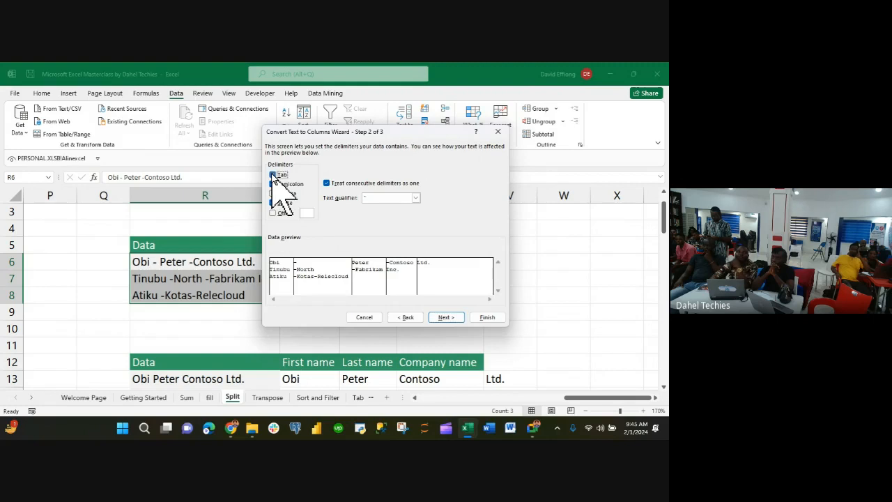
pyautogui.click(274, 184)
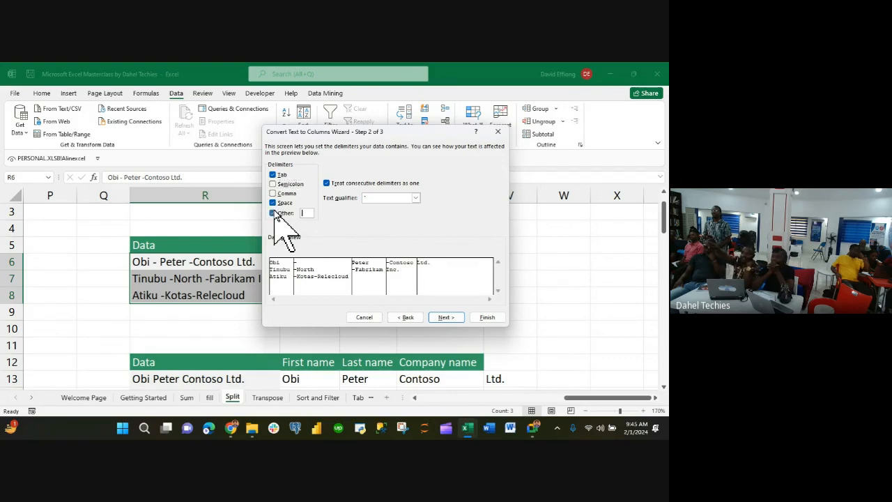
pyautogui.click(274, 174)
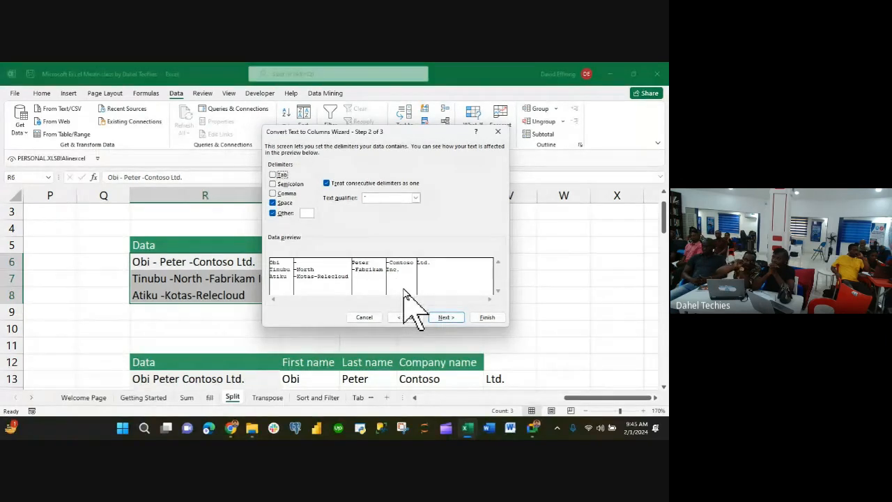
pyautogui.click(307, 212)
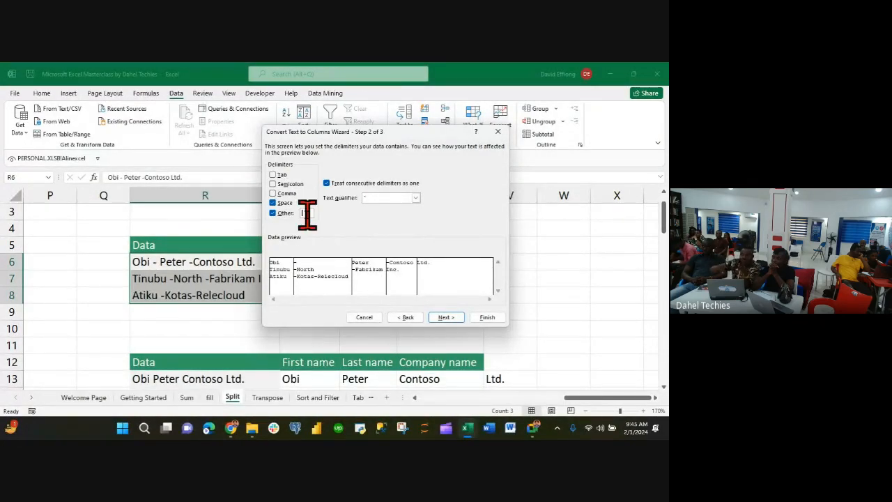
pyautogui.write('-')
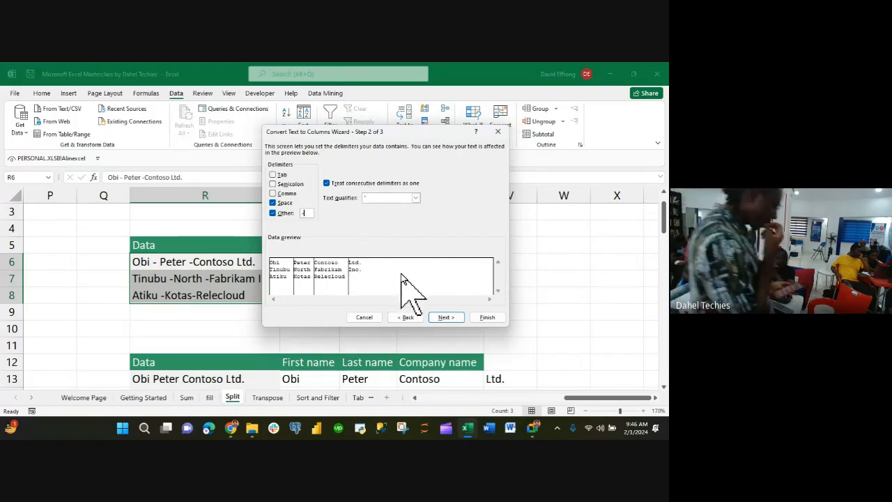
# - Set the split's destination to S6:U6 and finish the Text to Columns conversion
pyautogui.click(446, 317)
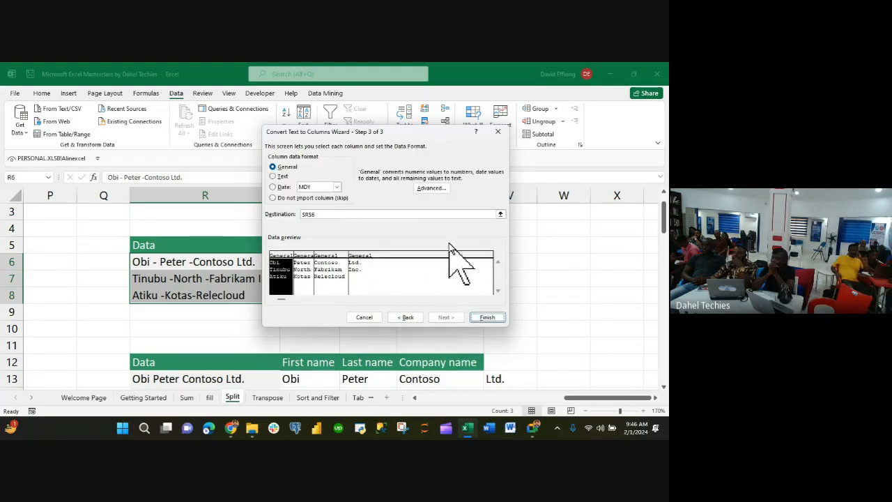
pyautogui.click(500, 215)
pyautogui.click(320, 265)
pyautogui.hotkey('shift', 'Right')
pyautogui.hotkey('shift', 'Right')
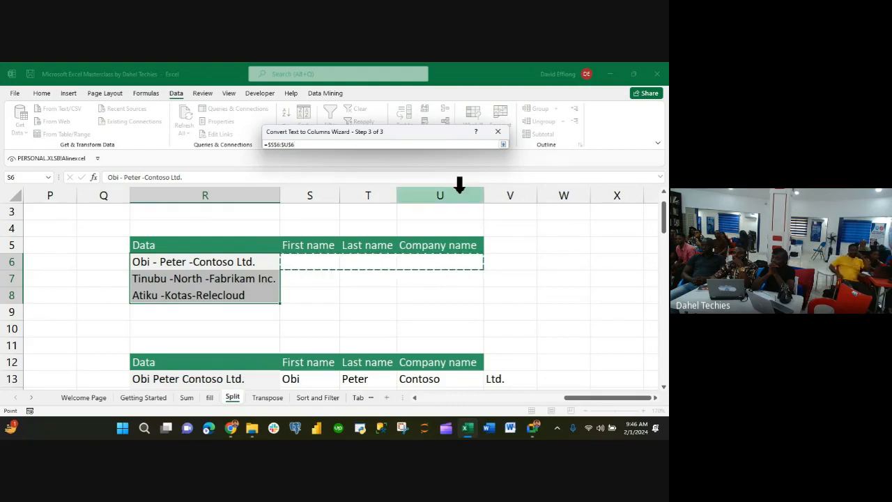
pyautogui.click(503, 144)
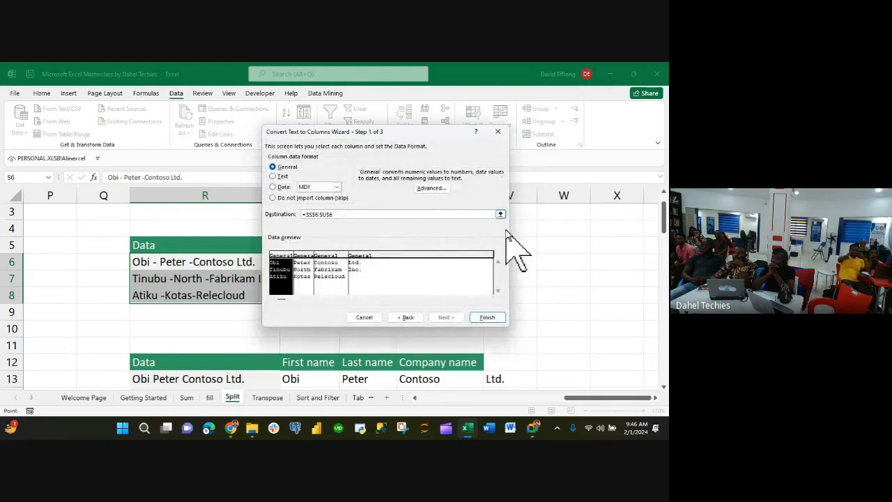
pyautogui.click(488, 318)
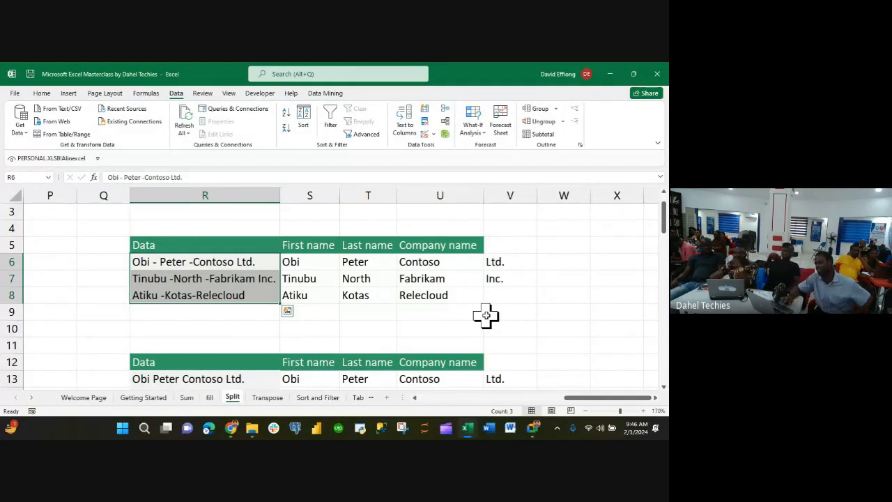
# - Open the Transpose sheet and examine its item and amount table and the steps listed for Method 1 and Method 2
pyautogui.click(267, 398)
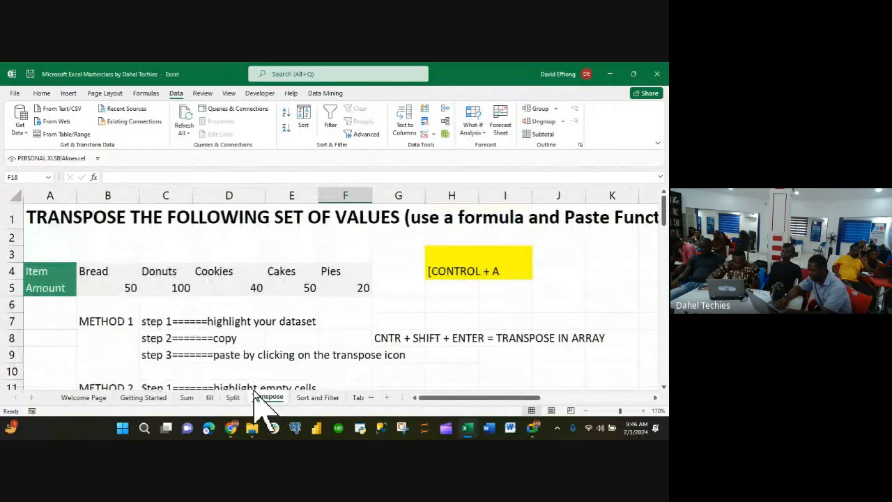
pyautogui.hscroll(6, 402, 293)
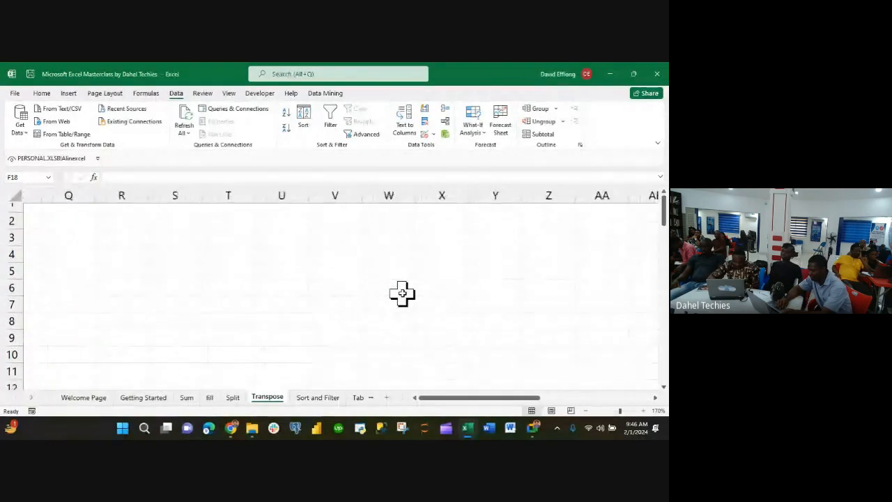
pyautogui.hscroll(-6, 402, 293)
pyautogui.scroll(-1, 402, 293)
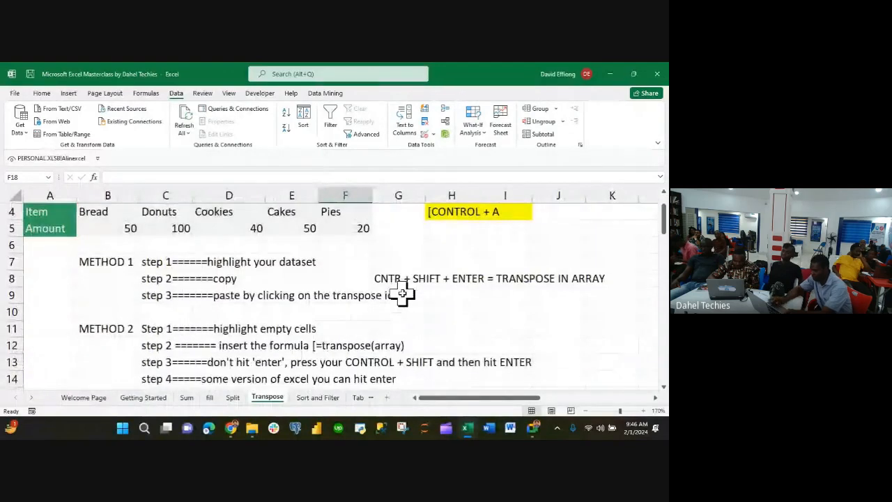
pyautogui.scroll(1, 402, 293)
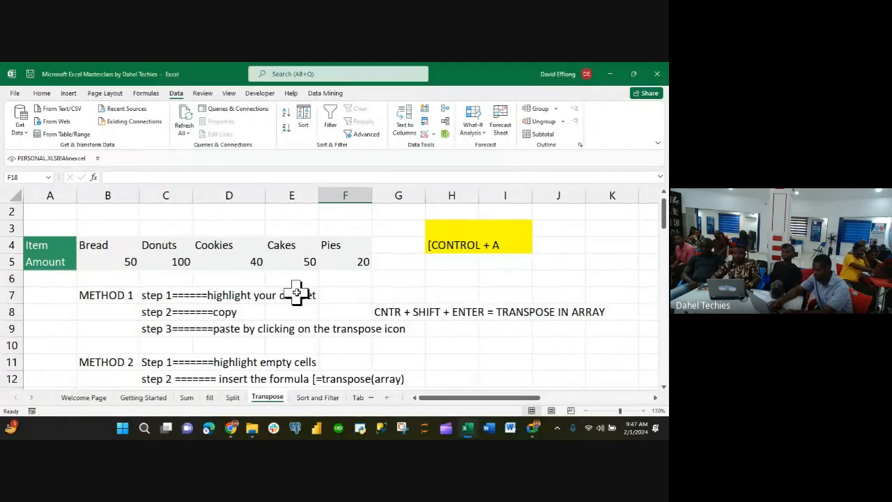
pyautogui.hscroll(4, 297, 294)
pyautogui.scroll(1, 297, 292)
pyautogui.hscroll(-4, 296, 293)
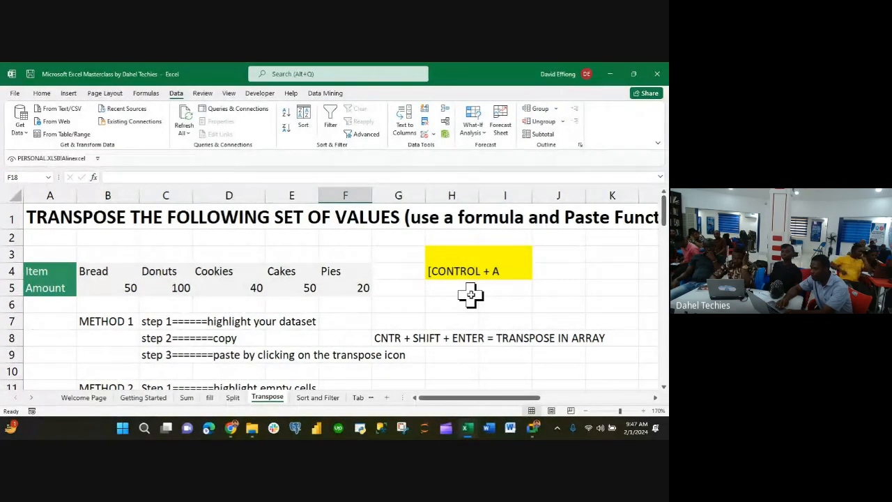
pyautogui.scroll(-1, 239, 307)
pyautogui.scroll(-2, 239, 306)
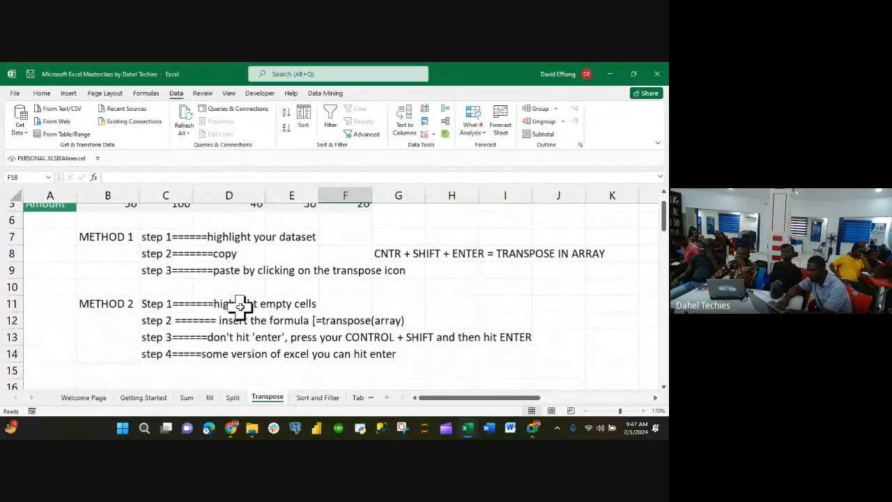
pyautogui.scroll(1, 239, 307)
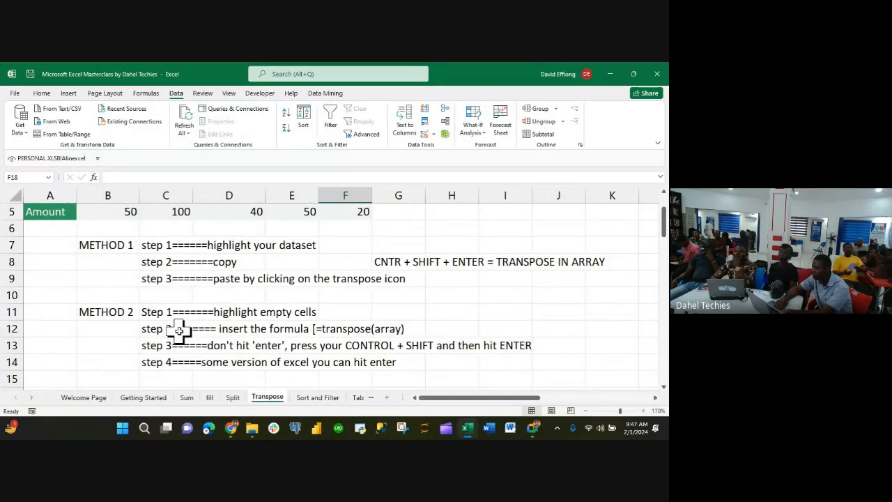
# - Open the Sort and Filter sheet and look over its department table, task notes and green and blue food lists
pyautogui.click(311, 399)
pyautogui.scroll(-1, 348, 295)
pyautogui.scroll(1, 348, 296)
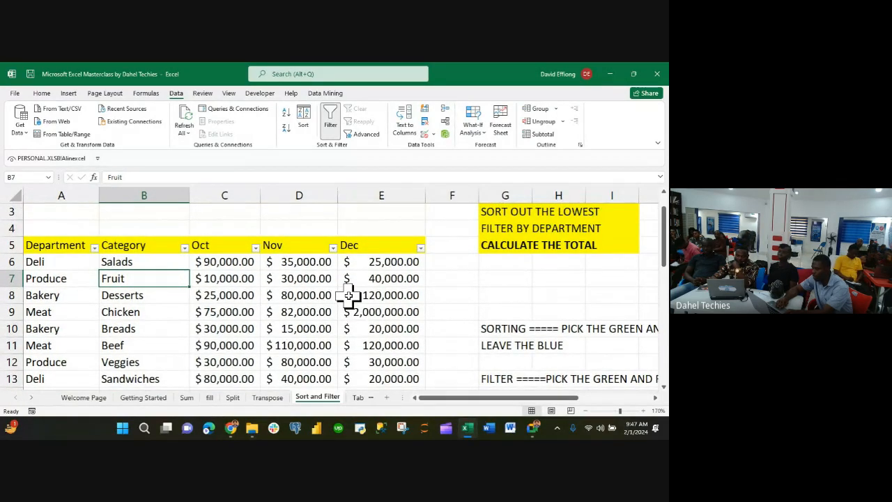
pyautogui.hscroll(4, 349, 296)
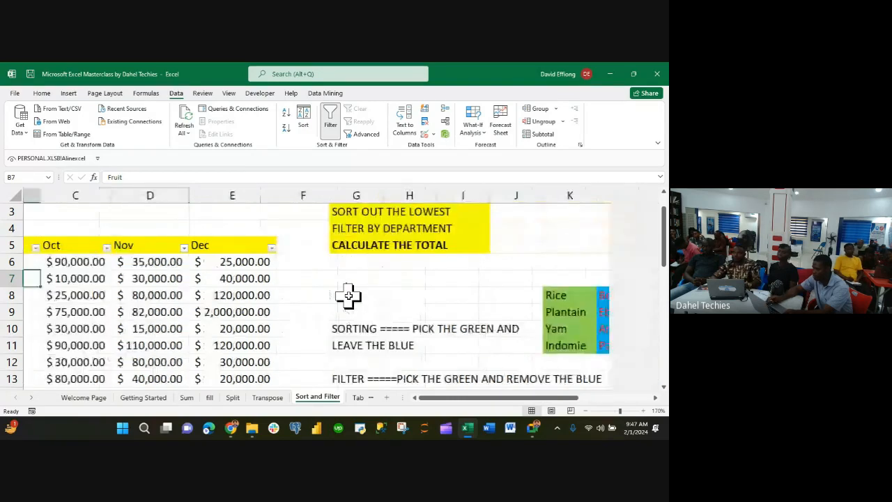
pyautogui.hscroll(3, 348, 296)
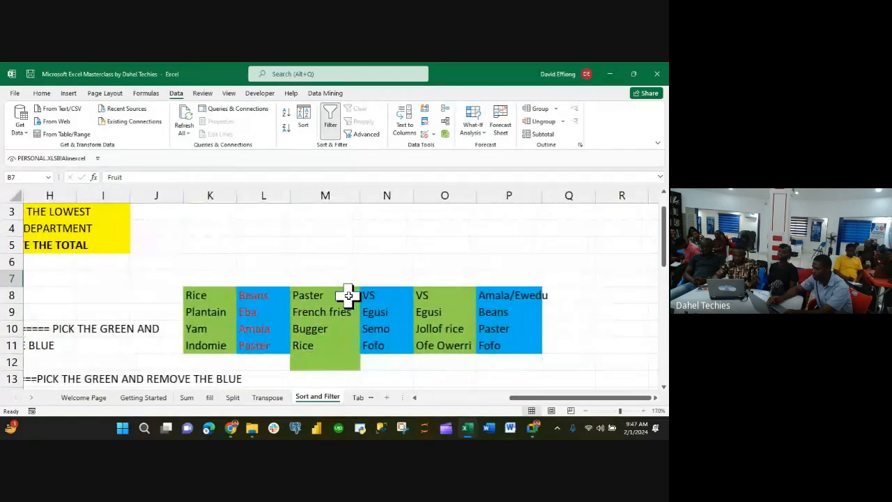
pyautogui.hscroll(9, 285, 295)
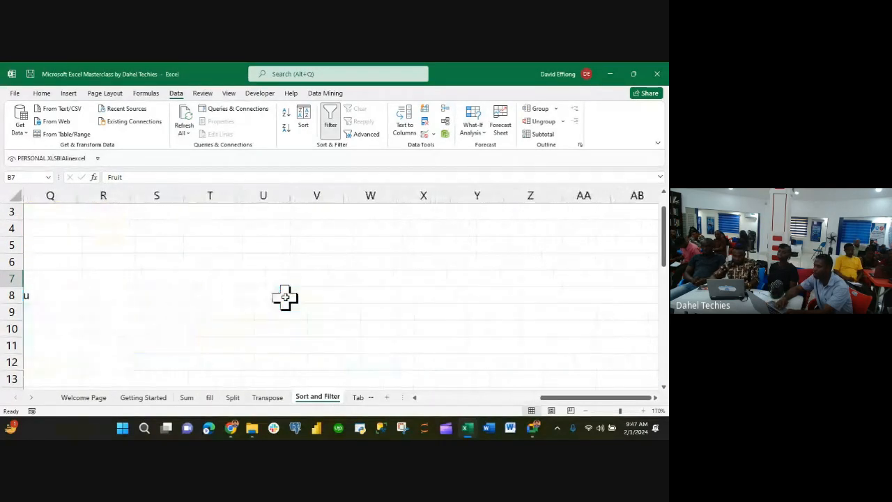
pyautogui.scroll(1, 285, 297)
# - Enlarge the empty area beside the food lists to 210% and enter BITTER LEAF SOUP in cell T6
pyautogui.click(205, 274)
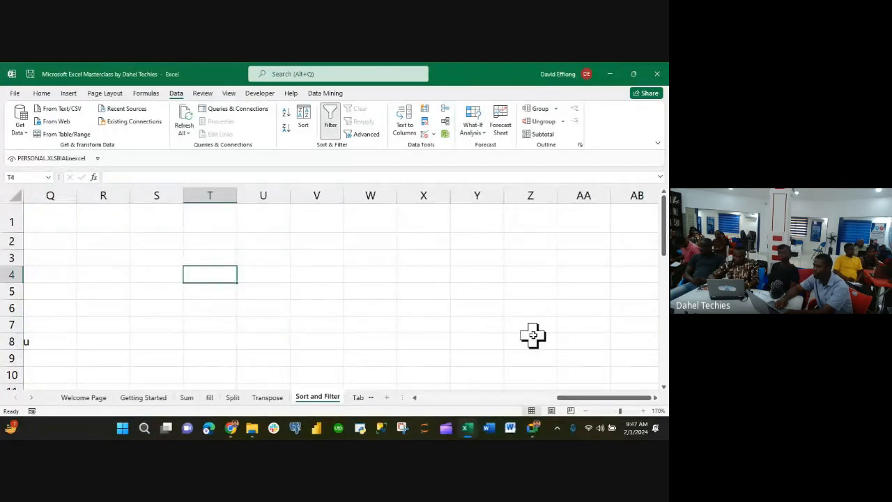
pyautogui.click(643, 411)
pyautogui.click(644, 412)
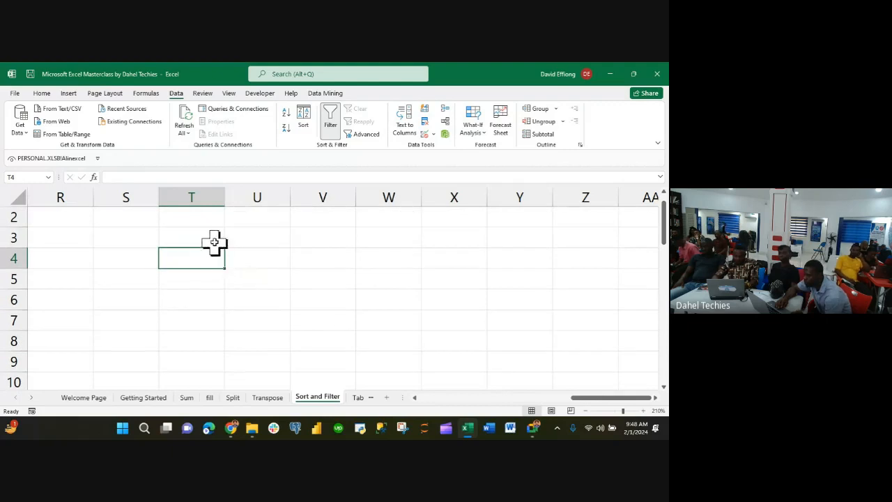
pyautogui.click(191, 298)
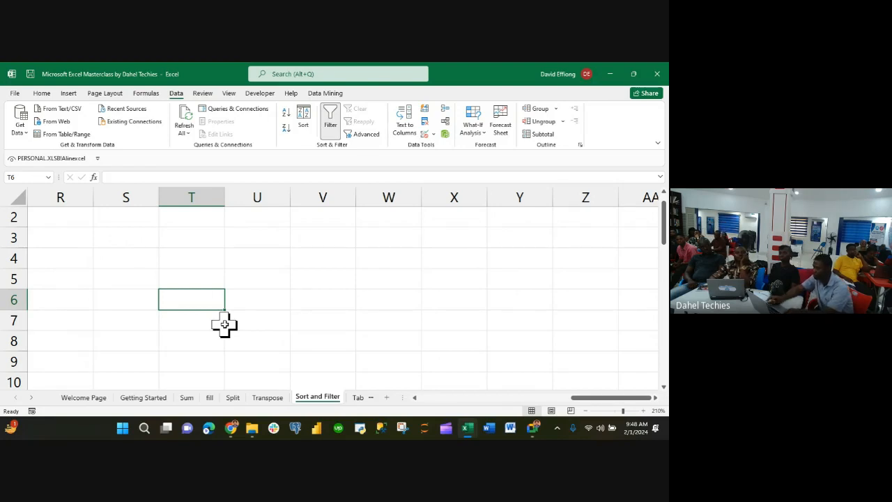
pyautogui.write('BITTER')
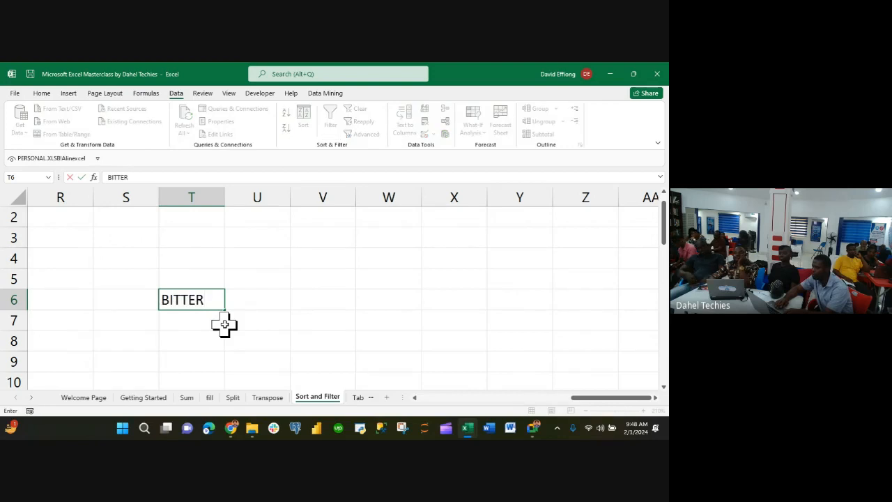
pyautogui.write(' LEAF SOUP')
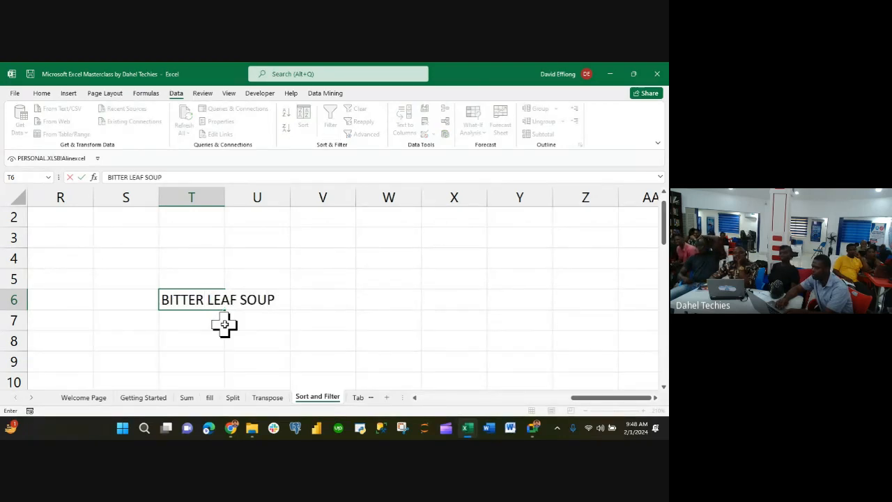
pyautogui.press('Return')
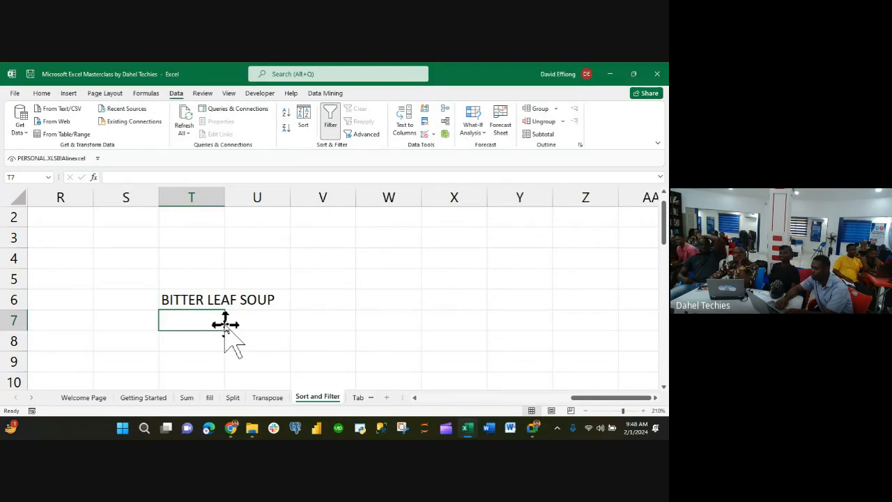
# - Enter PEPPERSOUP RICE in cell T7, directly below BITTER LEAF SOUP
pyautogui.write('PEET')
pyautogui.press('BackSpace')
pyautogui.press('BackSpace')
pyautogui.write('PPERSOUP')
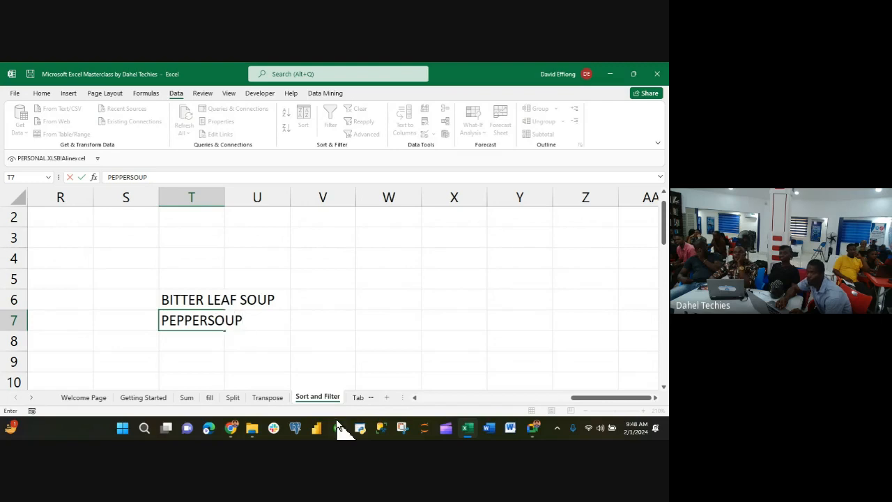
pyautogui.write(' RICE')
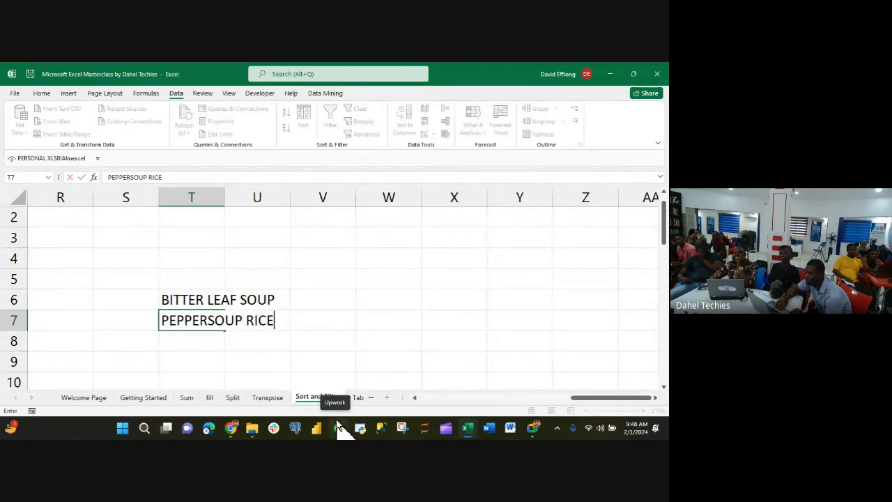
pyautogui.press('Return')
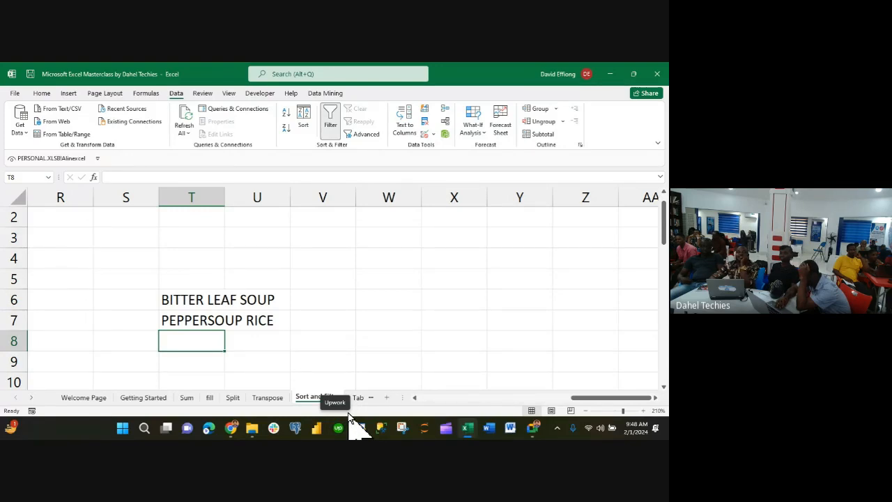
# - Continue the first food list with EGG SAUCE in cell T8 and BEANS in cell T9
pyautogui.write('EGG SA')
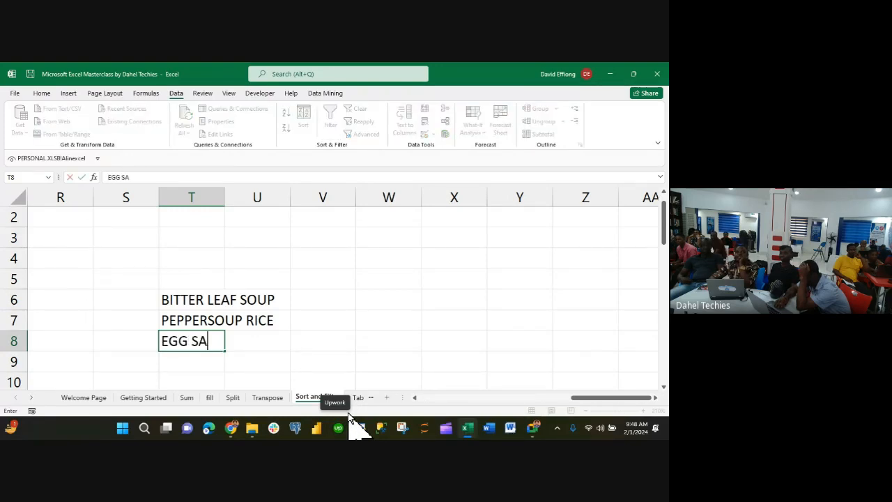
pyautogui.write('UCE')
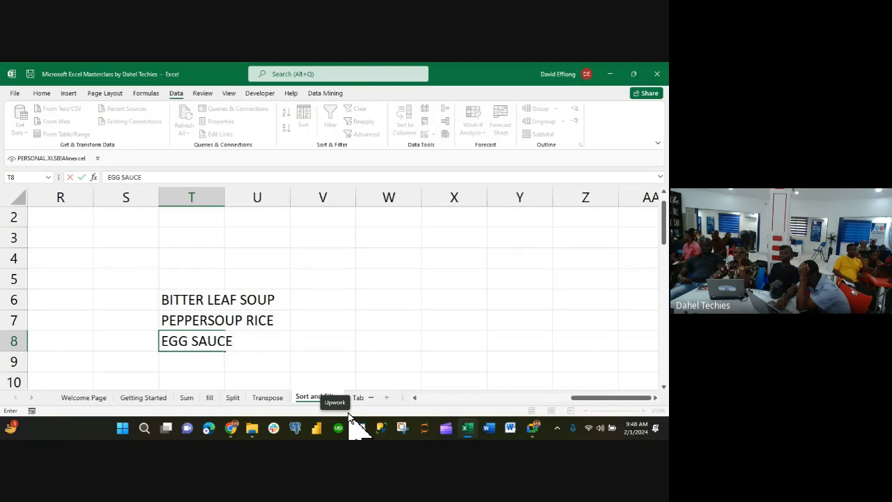
pyautogui.press('Return')
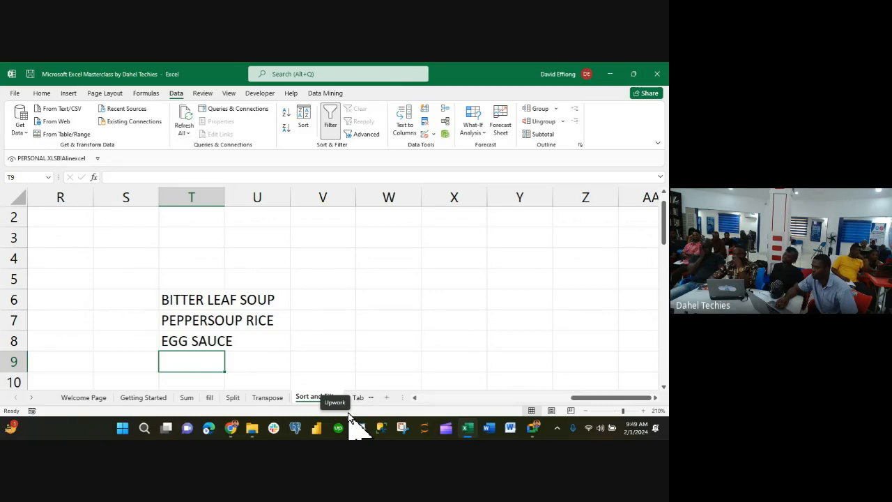
pyautogui.write('BEANS')
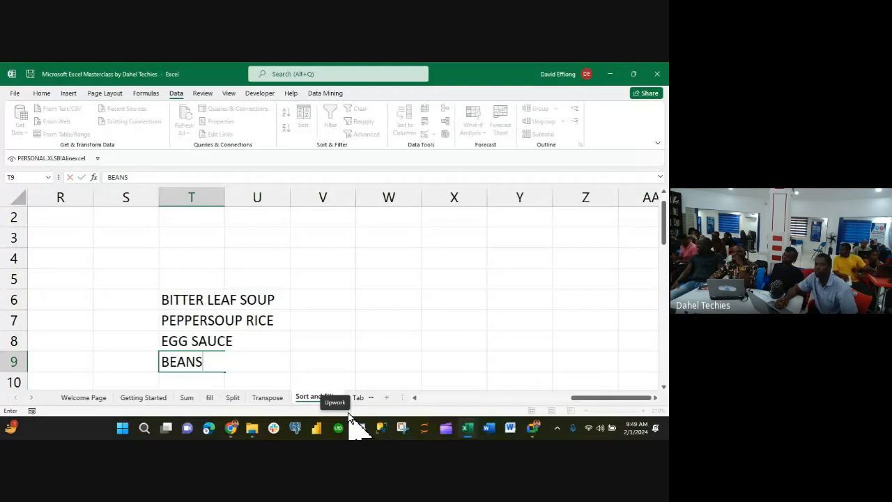
pyautogui.press('Return')
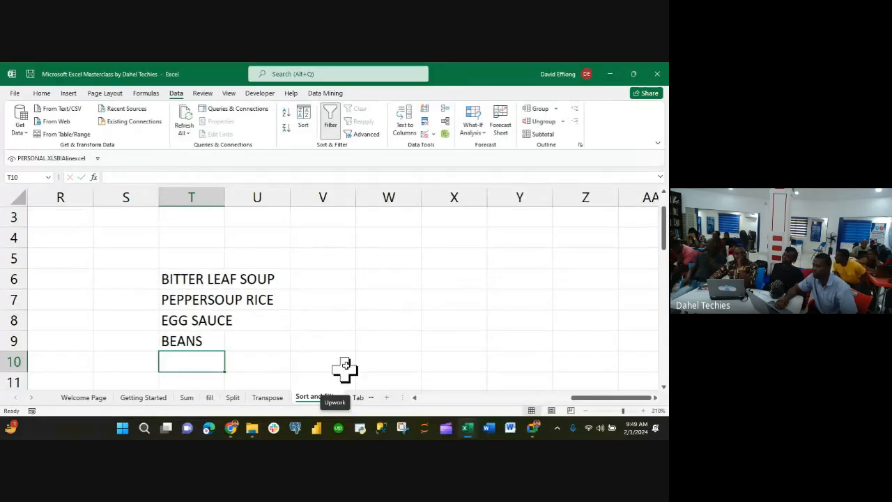
# - Start a second food list in column W by entering BEANS in cell W6
pyautogui.scroll(-1, 388, 319)
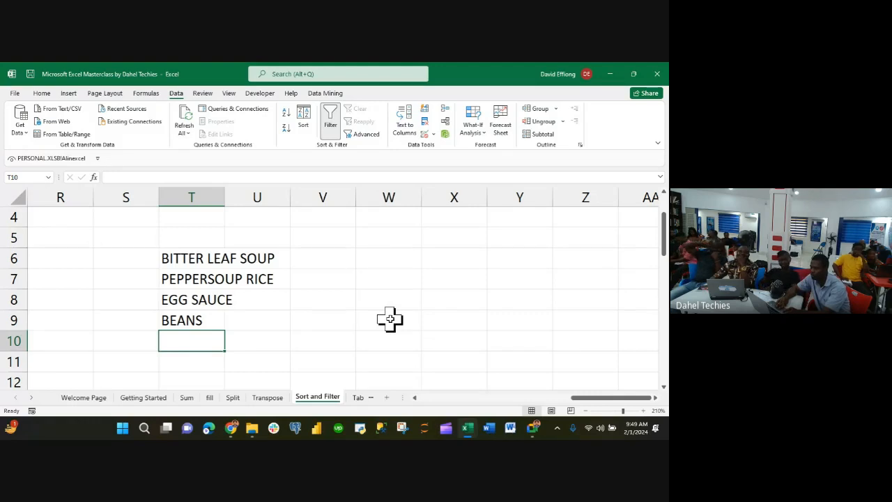
pyautogui.hscroll(1, 307, 297)
pyautogui.hscroll(1, 306, 298)
pyautogui.click(316, 259)
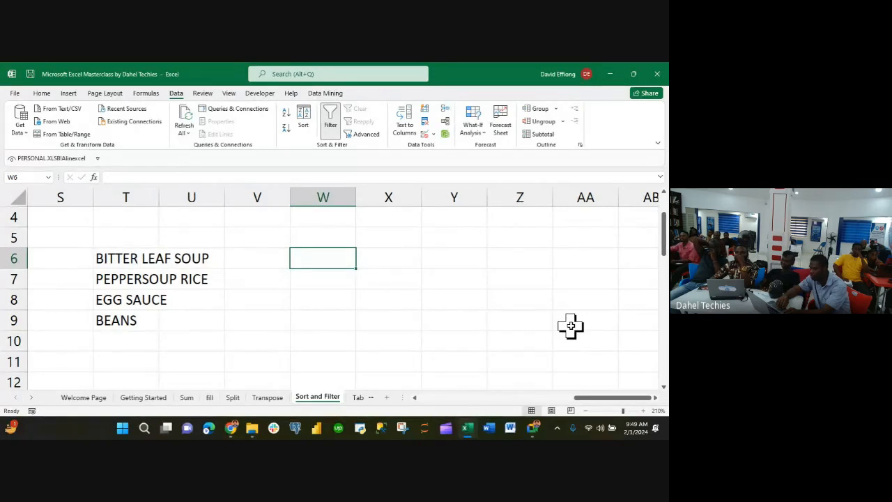
pyautogui.write('BEANS')
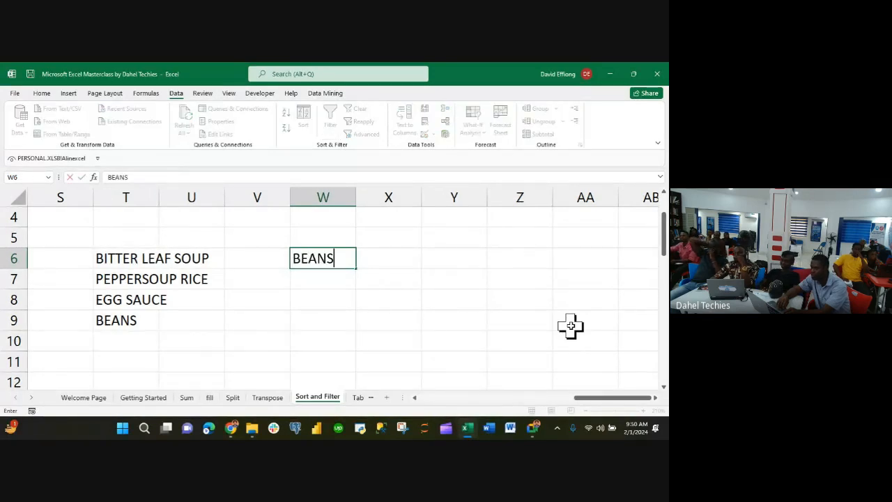
pyautogui.press('Return')
# - Enter FRIED RICE in cell W7 as the second item of the column W food list
pyautogui.write('RICE')
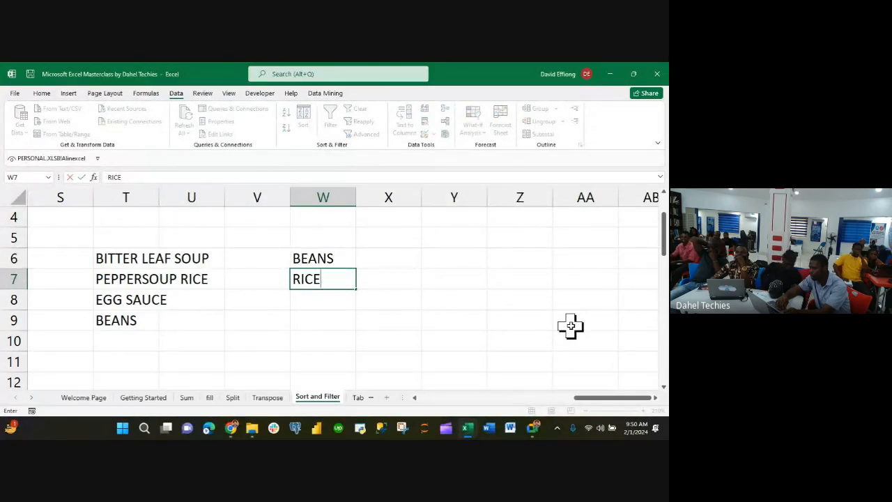
pyautogui.press('BackSpace')
pyautogui.press('BackSpace')
pyautogui.press('BackSpace')
pyautogui.press('BackSpace')
pyautogui.write('FREIE')
pyautogui.press('BackSpace')
pyautogui.press('BackSpace')
pyautogui.press('BackSpace')
pyautogui.write('IED RICE')
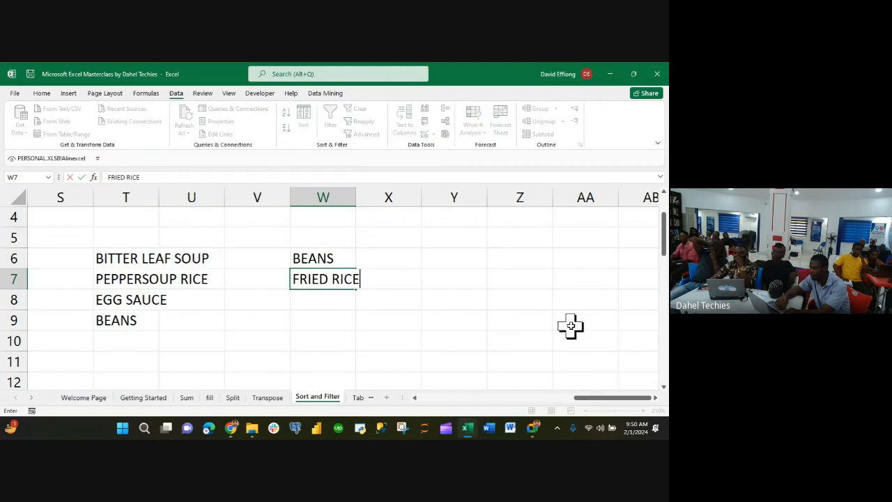
pyautogui.press('Return')
# - Enter POTATOES in cell W8 below FRIED RICE
pyautogui.write('POTTA')
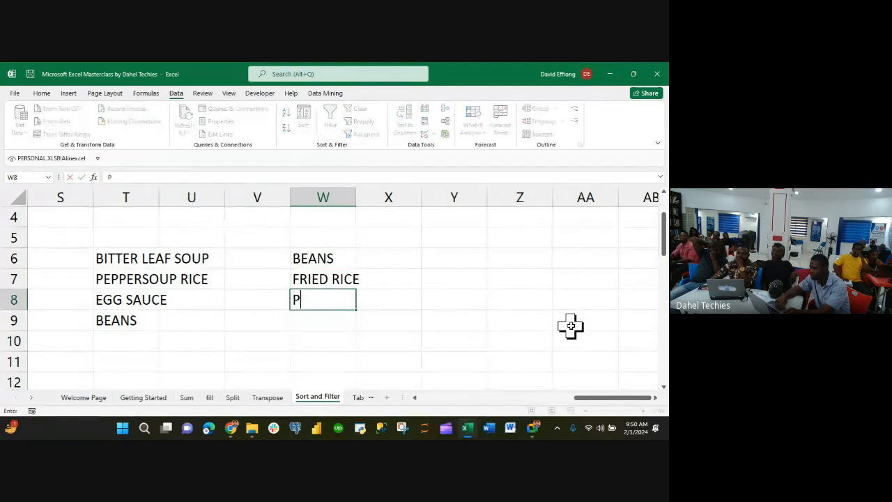
pyautogui.press('BackSpace')
pyautogui.press('BackSpace')
pyautogui.write('ATORE')
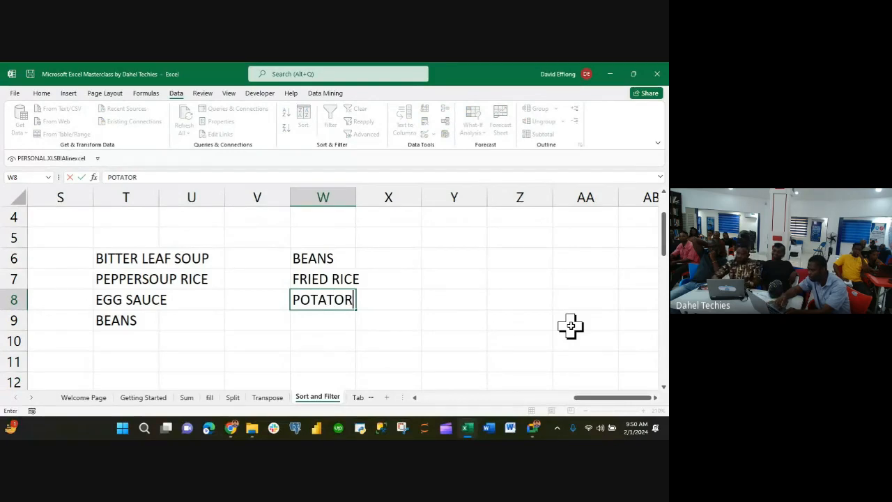
pyautogui.press('BackSpace')
pyautogui.press('BackSpace')
pyautogui.write('ES')
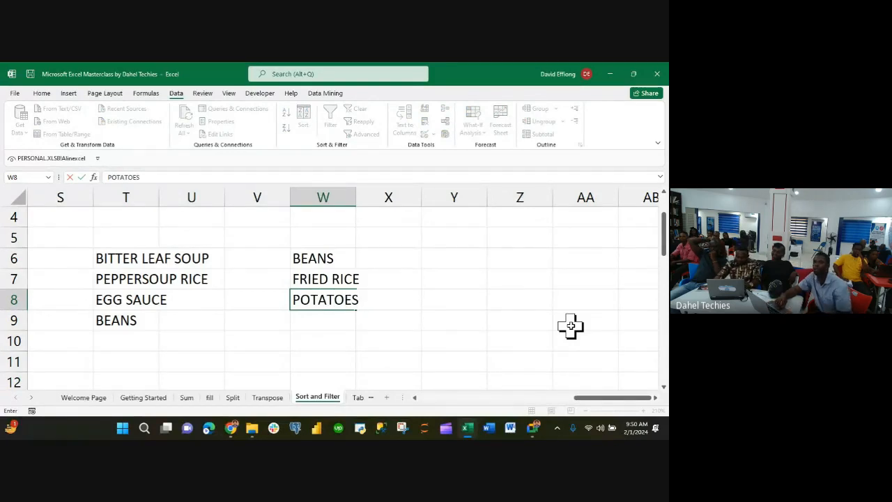
pyautogui.press('Return')
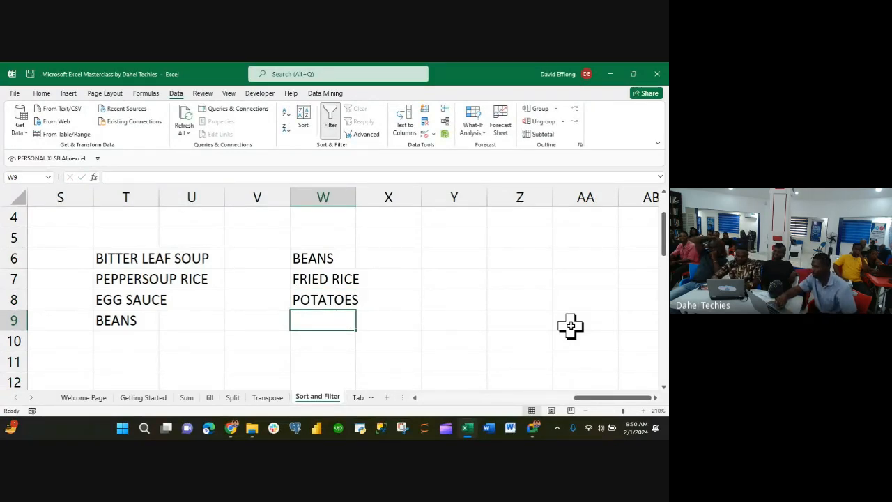
# - Enter SPAGHETTI in cell W9 below POTATOES
pyautogui.write('SPGA')
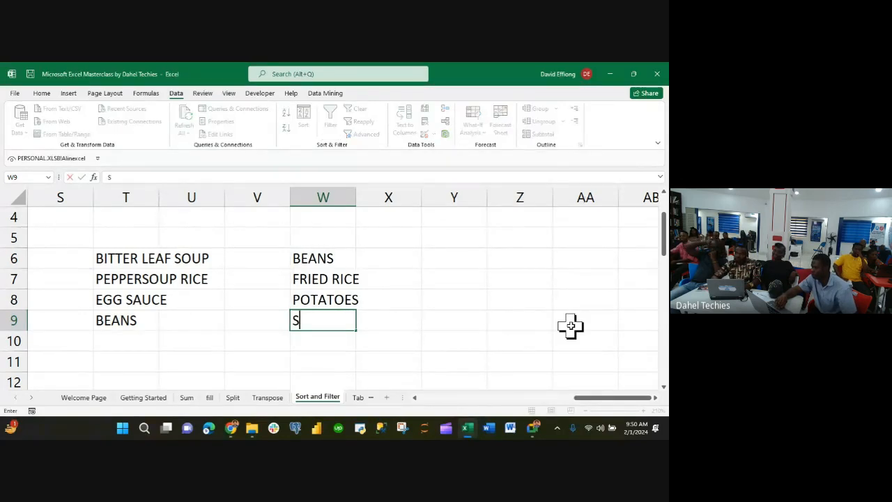
pyautogui.press('BackSpace')
pyautogui.press('BackSpace')
pyautogui.write('AGETH')
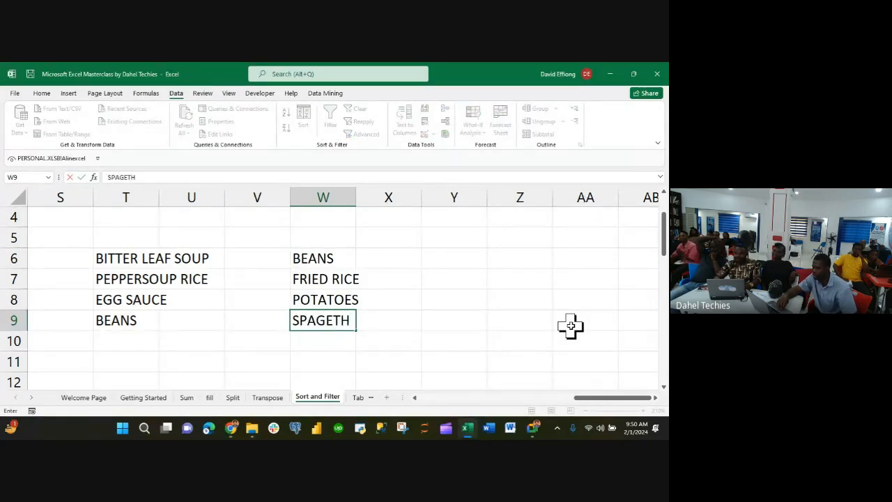
pyautogui.press('BackSpace')
pyautogui.write('TI')
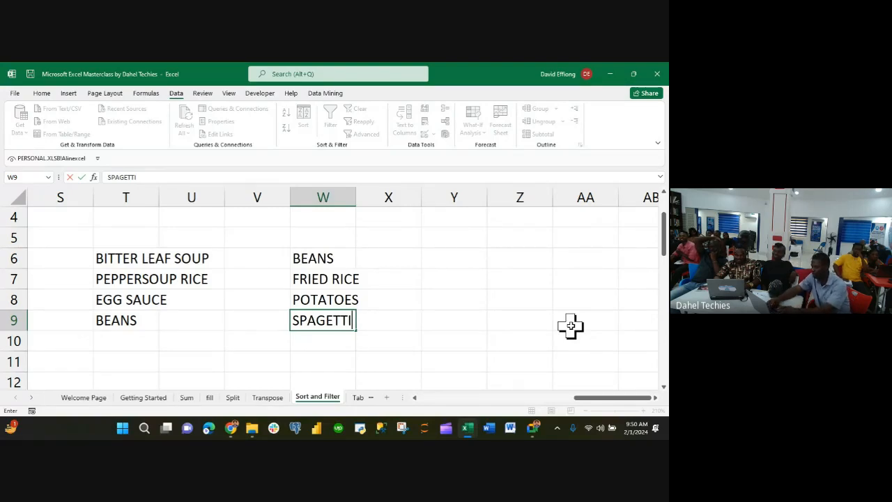
pyautogui.press('BackSpace')
pyautogui.press('BackSpace')
pyautogui.press('BackSpace')
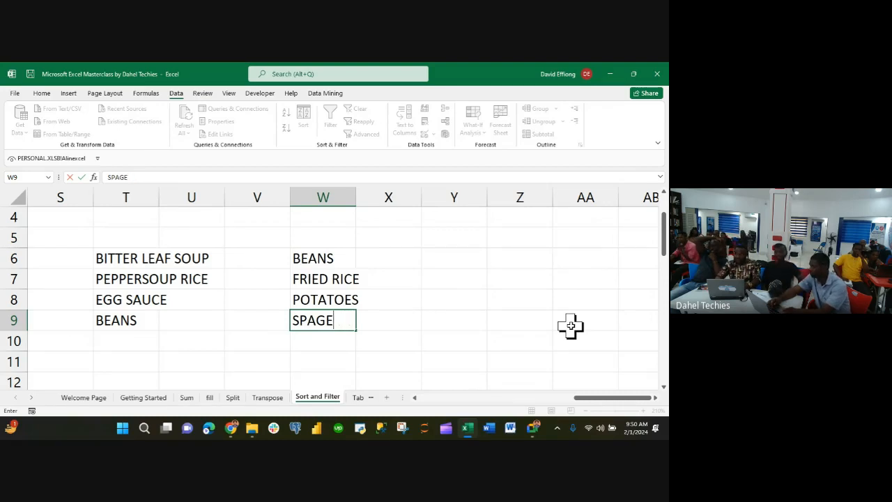
pyautogui.press('BackSpace')
pyautogui.press('BackSpace')
pyautogui.write('H')
pyautogui.press('BackSpace')
pyautogui.write('GHETTI')
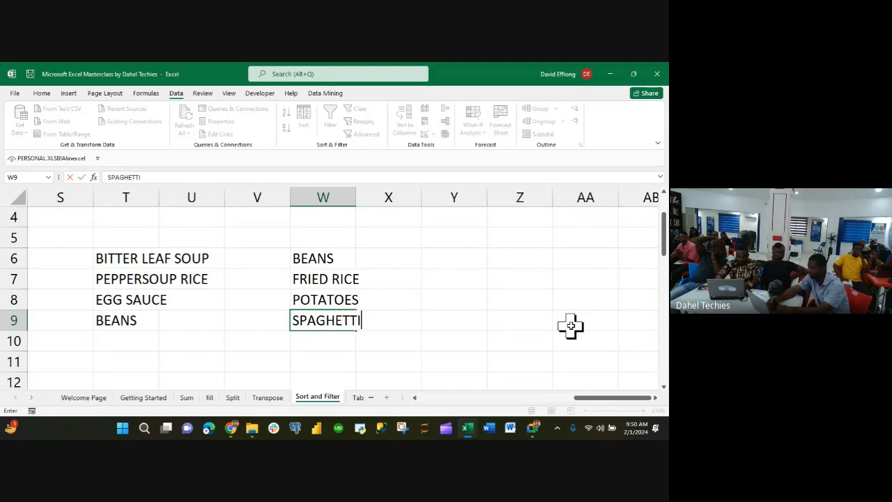
pyautogui.press('Return')
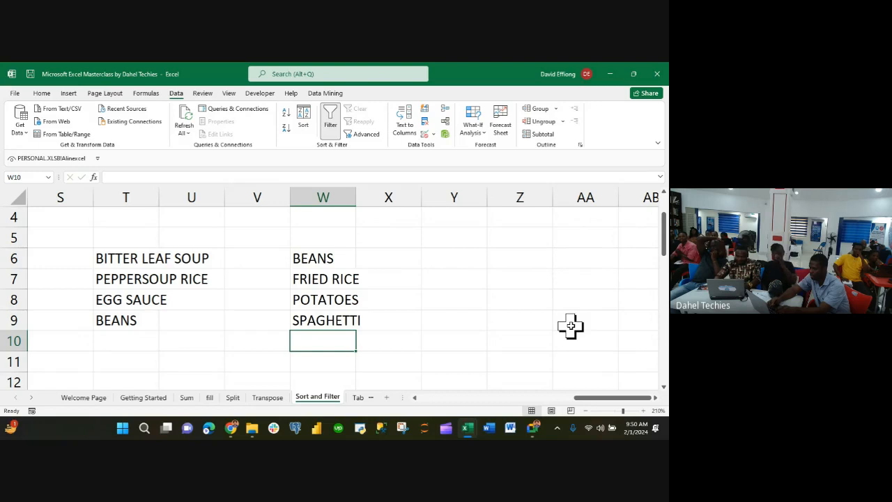
# - Extend the second food list with POUNDED YAM in cell W10 and BITTER SOUP in cell W11
pyautogui.write('POUN')
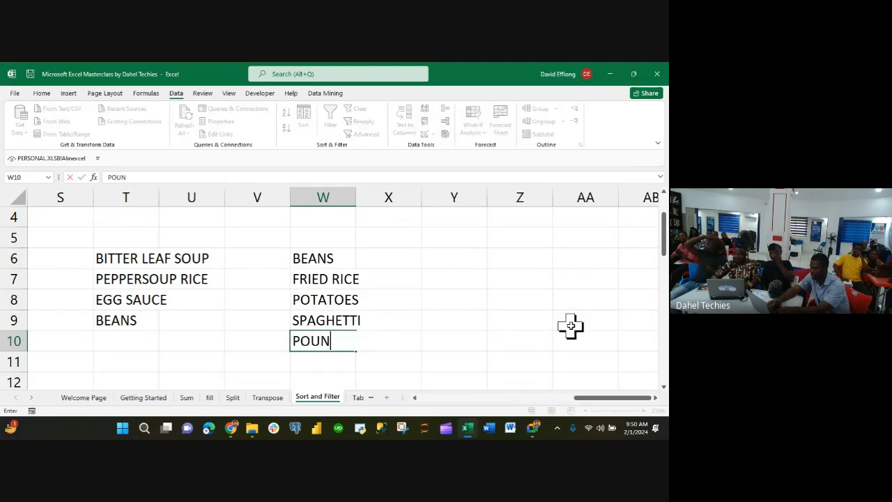
pyautogui.write('DED YAM')
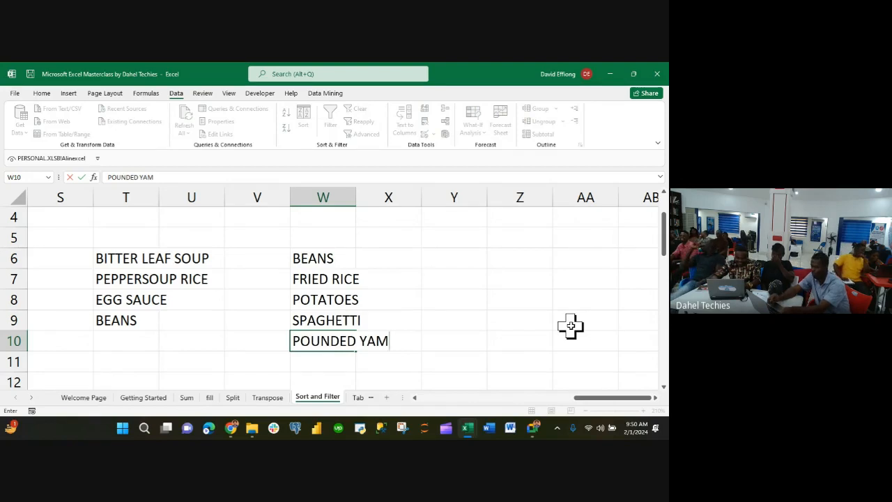
pyautogui.write('BITTER SOUP')
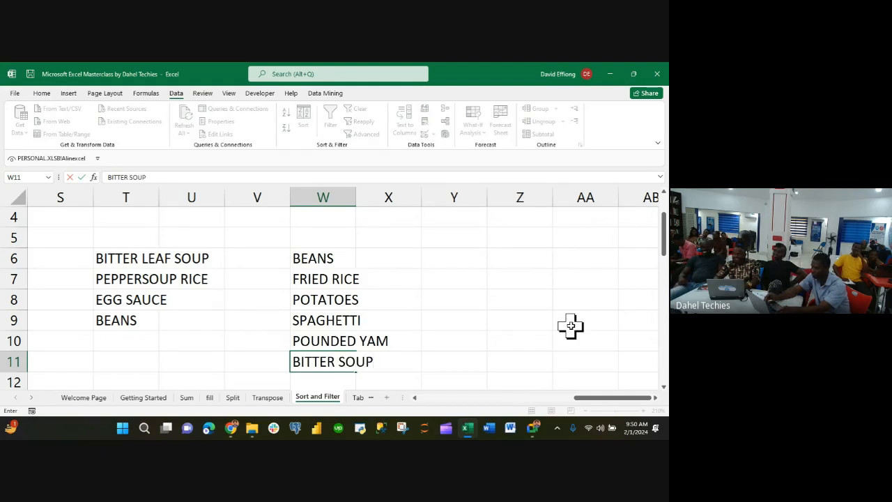
# - Start a third food list in column Y by entering JOLLOF RICE in cell Y6
pyautogui.hscroll(1, 476, 280)
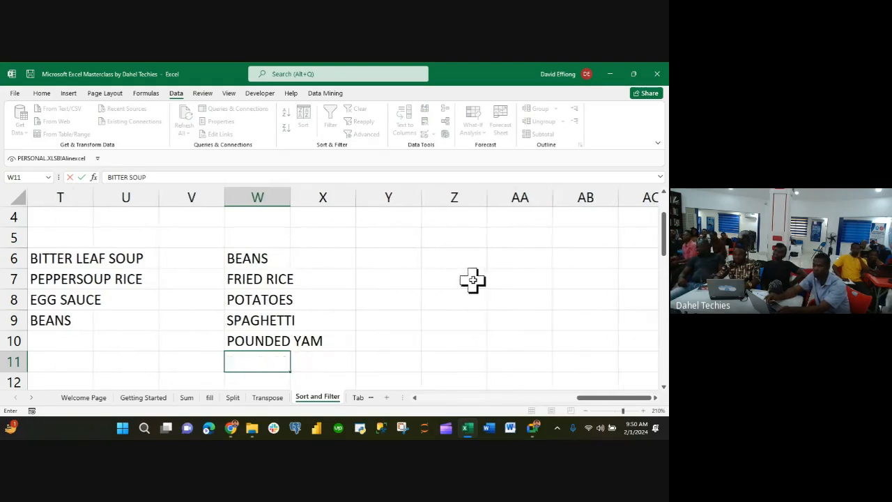
pyautogui.click(399, 256)
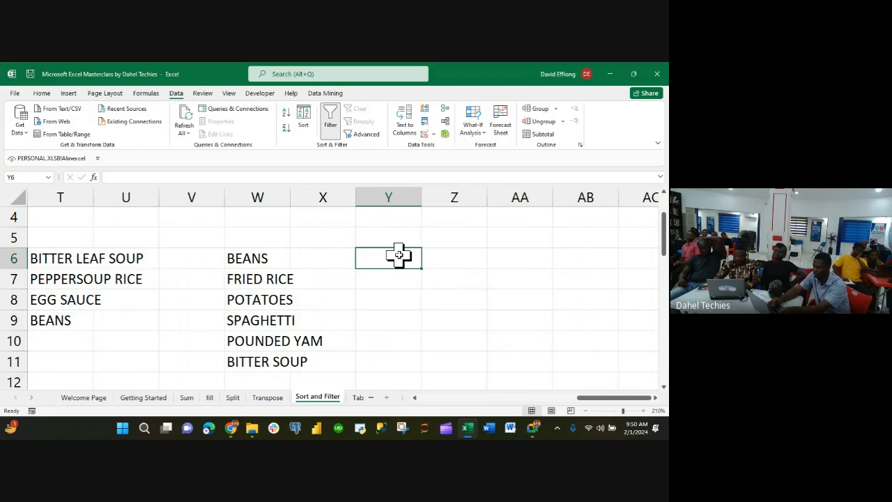
pyautogui.hscroll(-1, 368, 293)
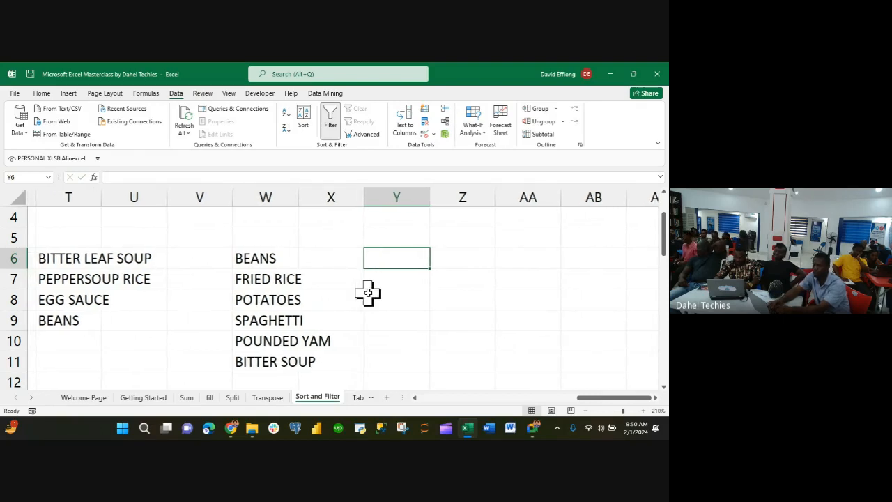
pyautogui.hscroll(1, 368, 293)
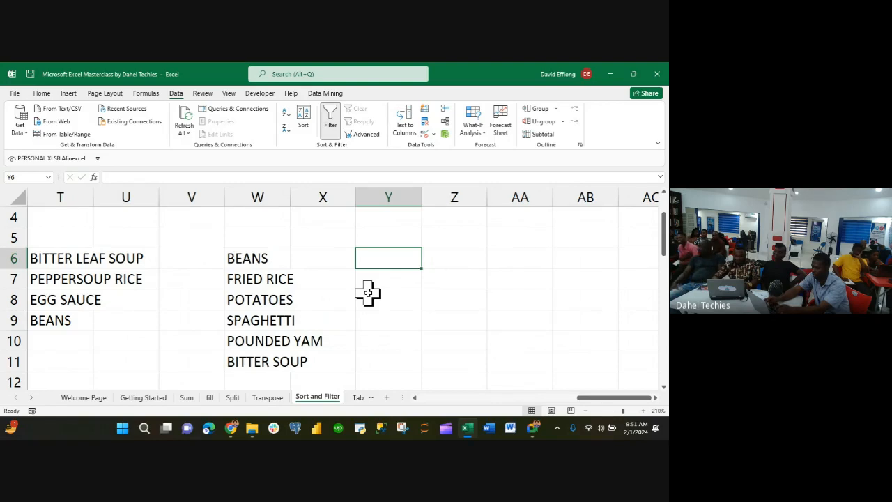
pyautogui.write('Ri')
pyautogui.press('BackSpace')
pyautogui.press('BackSpace')
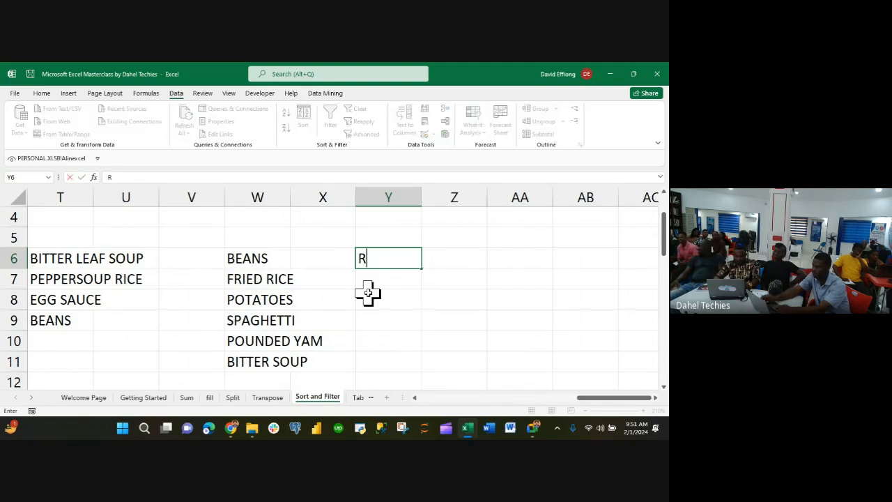
pyautogui.write('JOLLA')
pyautogui.press('BackSpace')
pyautogui.write('OF RICE')
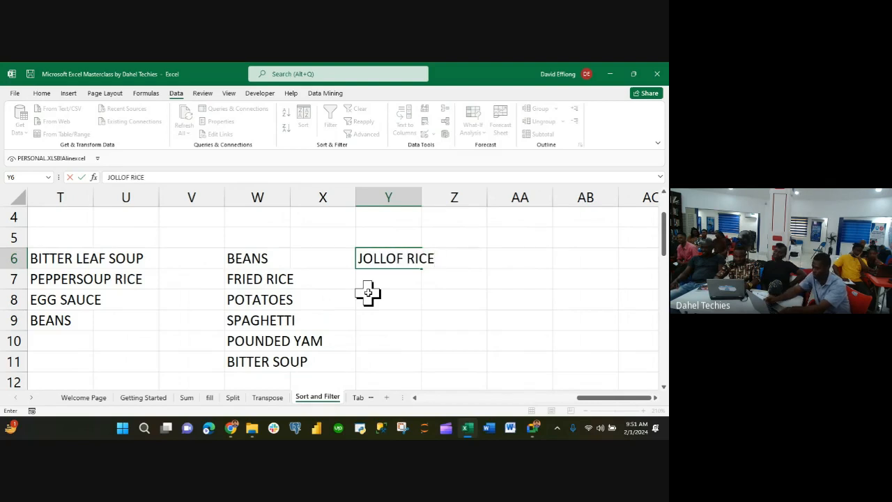
pyautogui.press('Return')
# - Enter YAM & EGG SAUCE in cell Y7 below JOLLOF RICE
pyautogui.write('YAM')
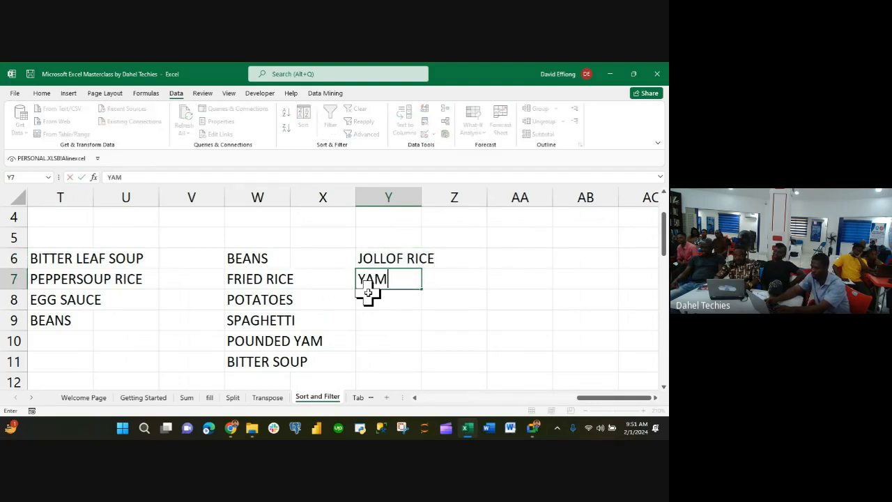
pyautogui.write(' & EGG SAUCE')
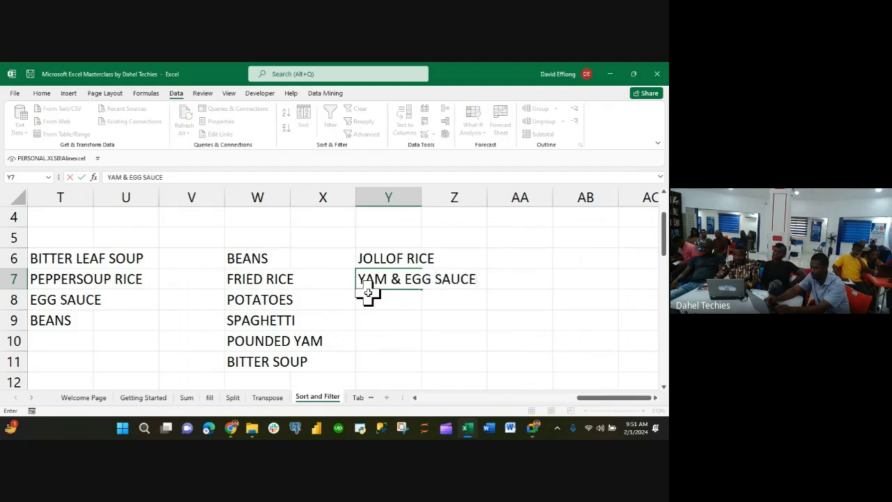
pyautogui.press('Return')
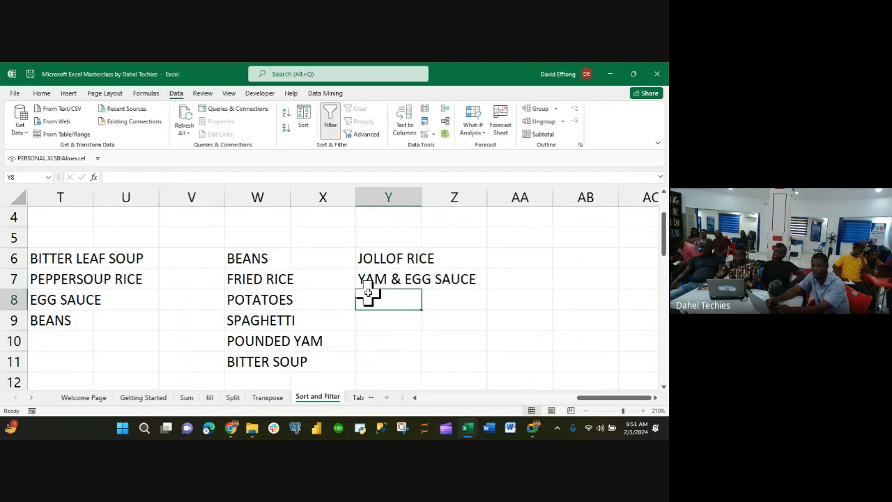
# - Extend the third food list with TOAST BREAD in cell Y8 and BEANS in cell Y9
pyautogui.write('TOAST BREAD')
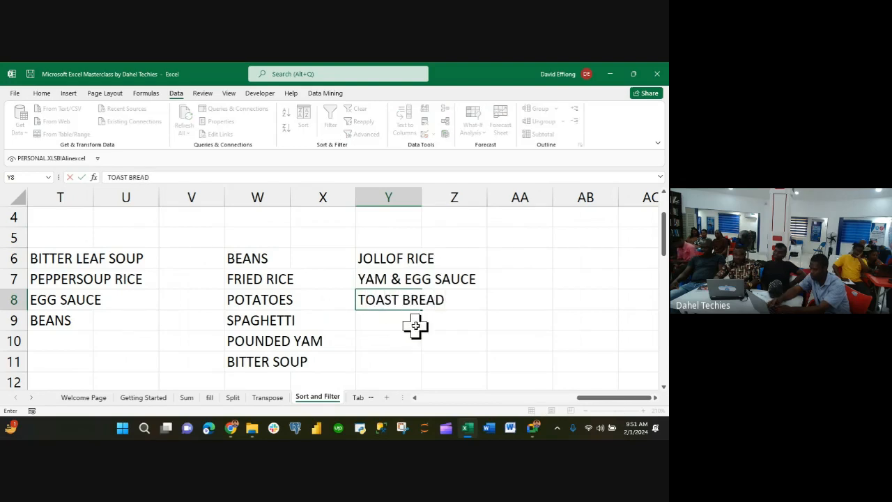
pyautogui.press('Return')
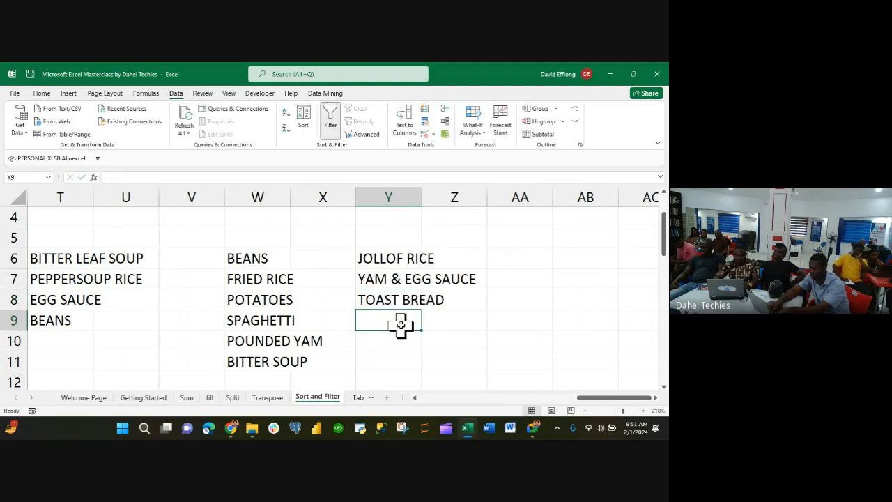
pyautogui.write('BEANS')
pyautogui.press('Return')
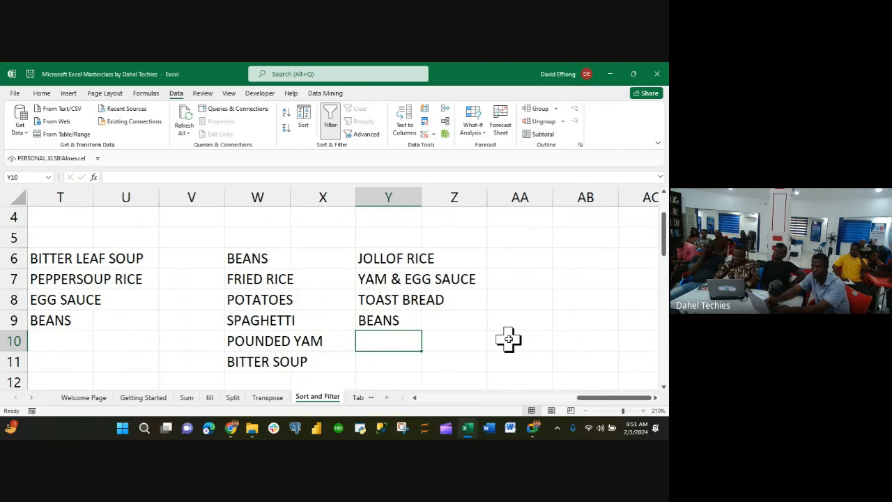
# - Add INDOMIE in cell Y10 and EGUSI SOUP in cell Y11 to the third food list
pyautogui.write('INDOMIE')
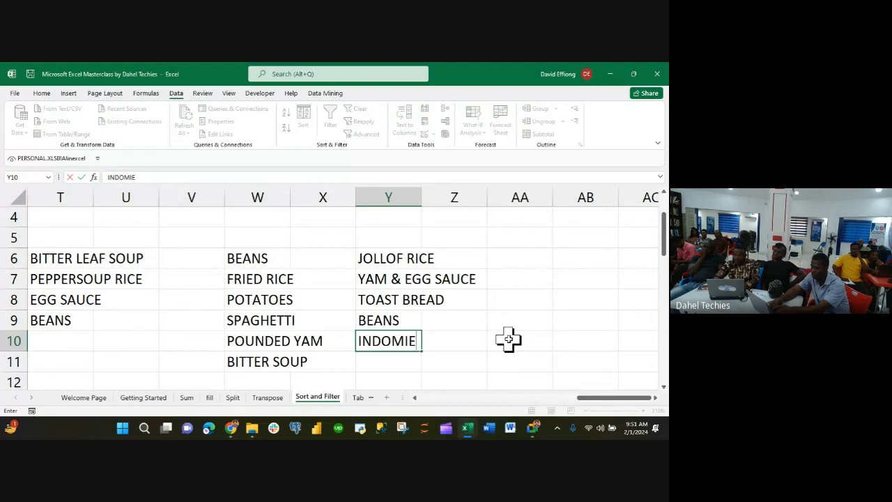
pyautogui.press('Return')
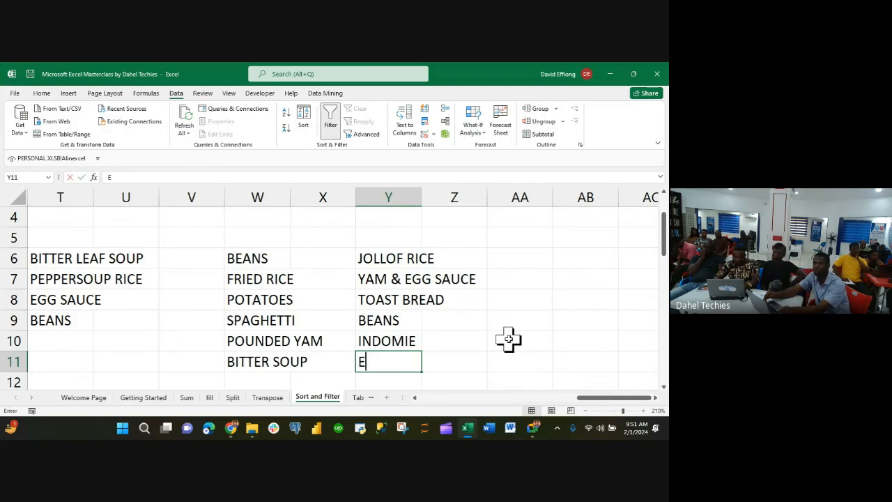
pyautogui.write('EGUSI SOUP')
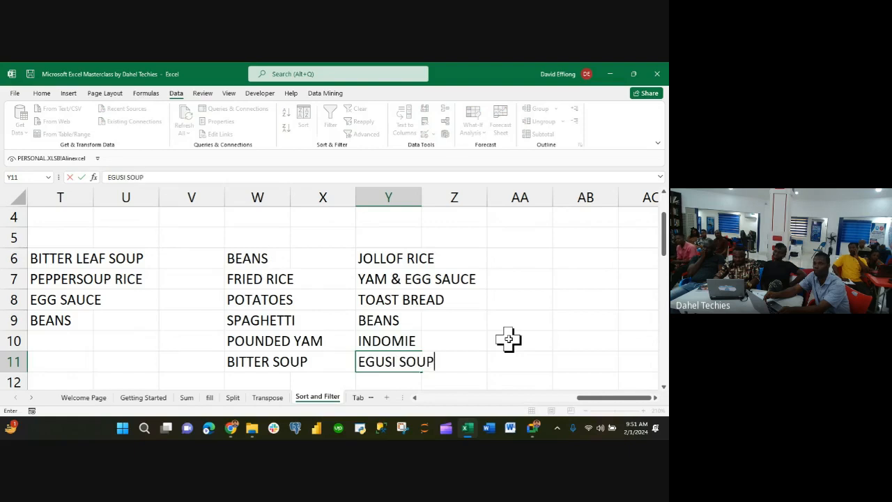
pyautogui.hscroll(-1, 329, 319)
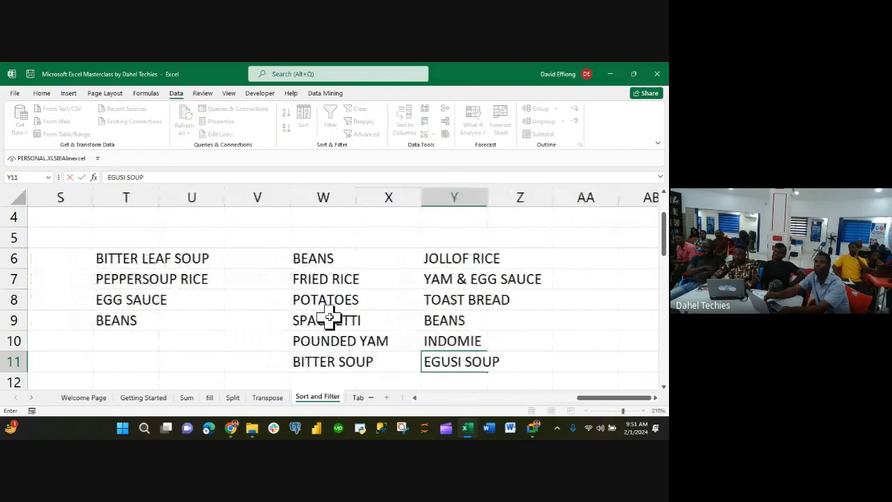
pyautogui.hscroll(1, 328, 318)
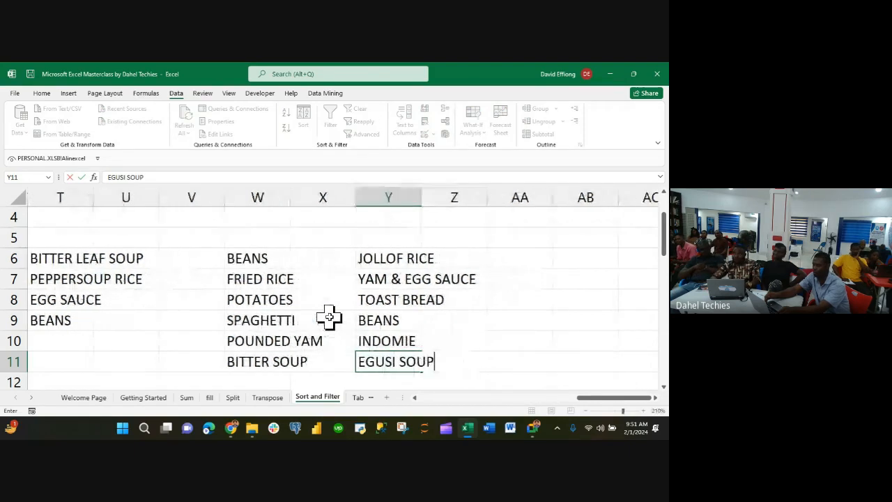
pyautogui.hscroll(-1, 329, 319)
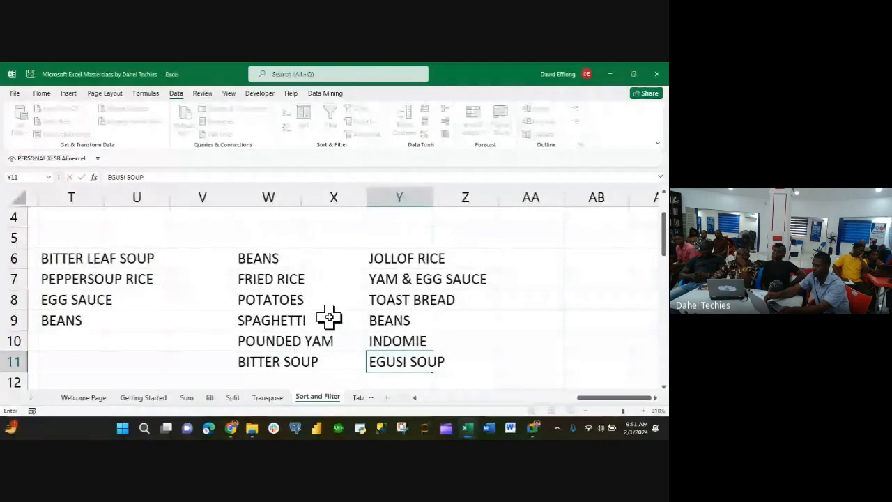
pyautogui.hscroll(1, 328, 318)
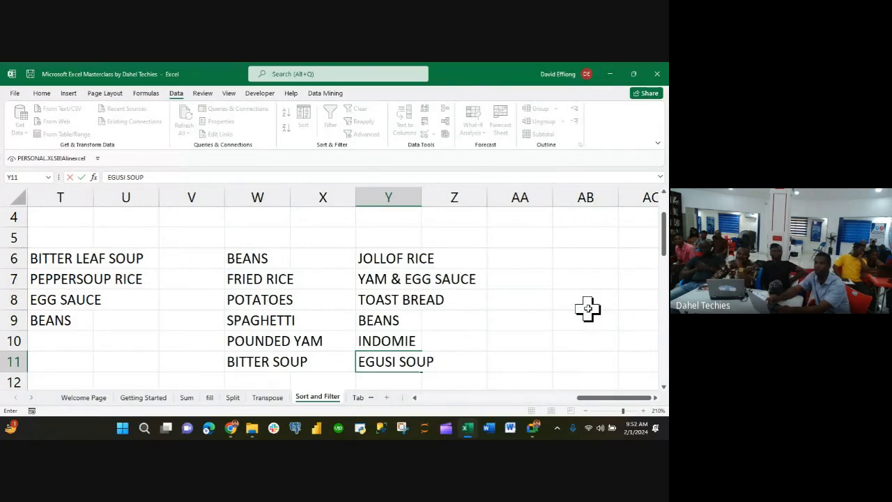
# - Label the three food lists A, B and C in cells T5, W5 and Y5
pyautogui.click(57, 236)
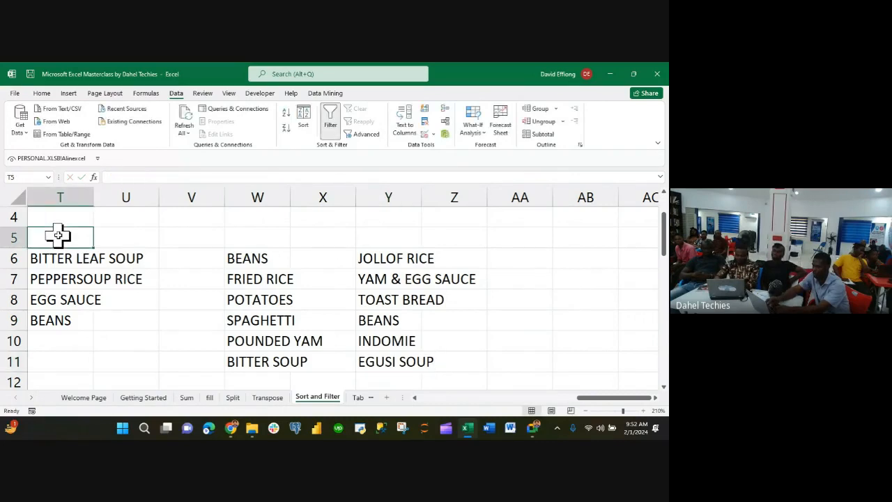
pyautogui.write('A')
pyautogui.click(252, 239)
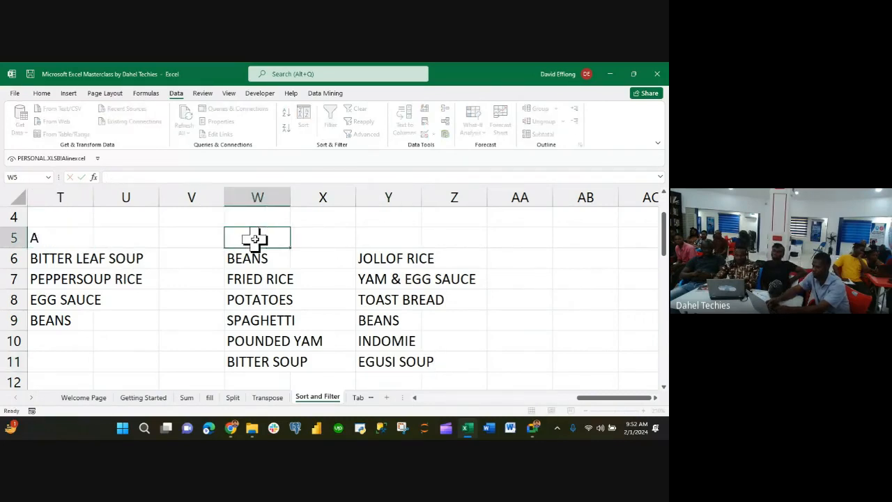
pyautogui.write('B')
pyautogui.click(407, 235)
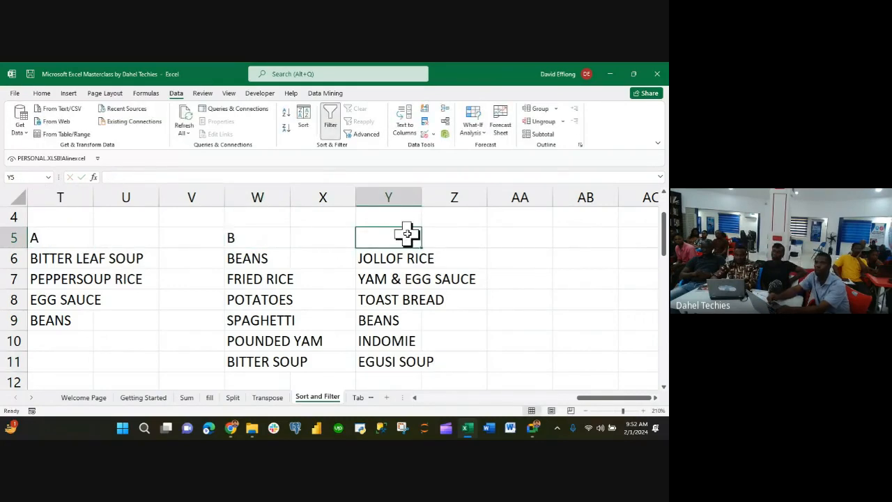
pyautogui.write('C')
pyautogui.click(255, 235)
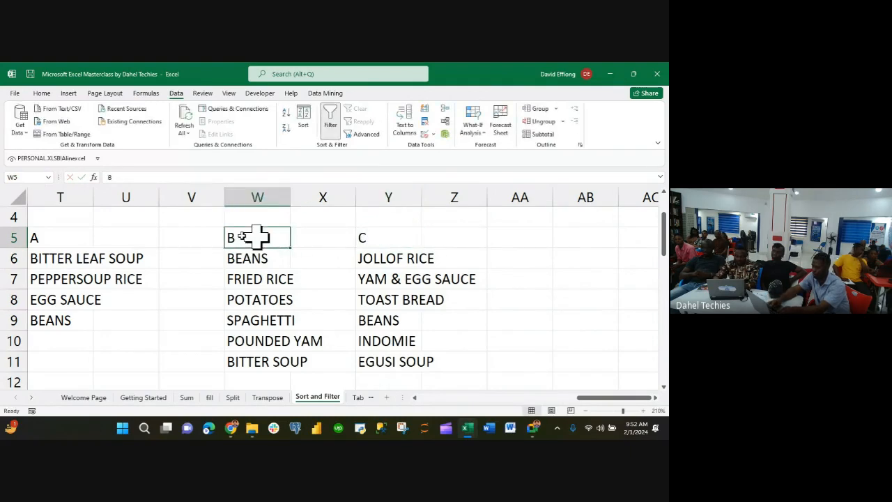
# - Highlight the first three foods of every list, cells T6 to Z8, with a yellow fill
pyautogui.click(42, 261)
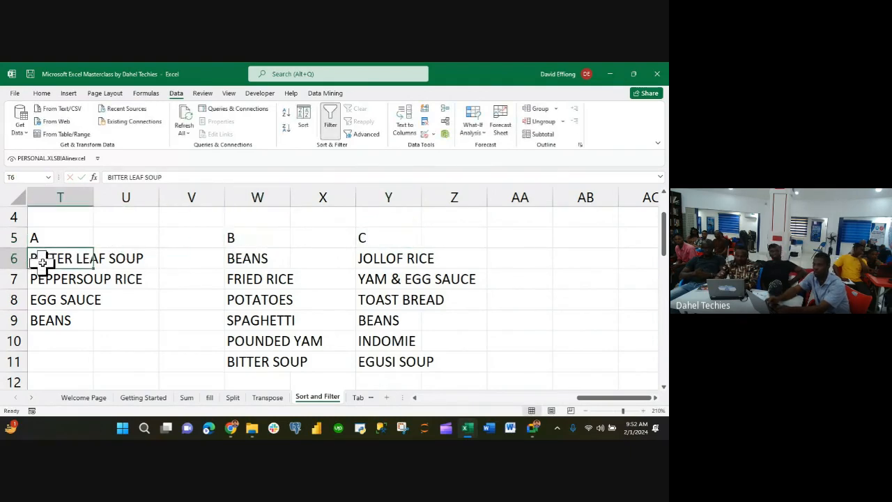
pyautogui.moveTo(44, 262); pyautogui.dragTo(426, 303)
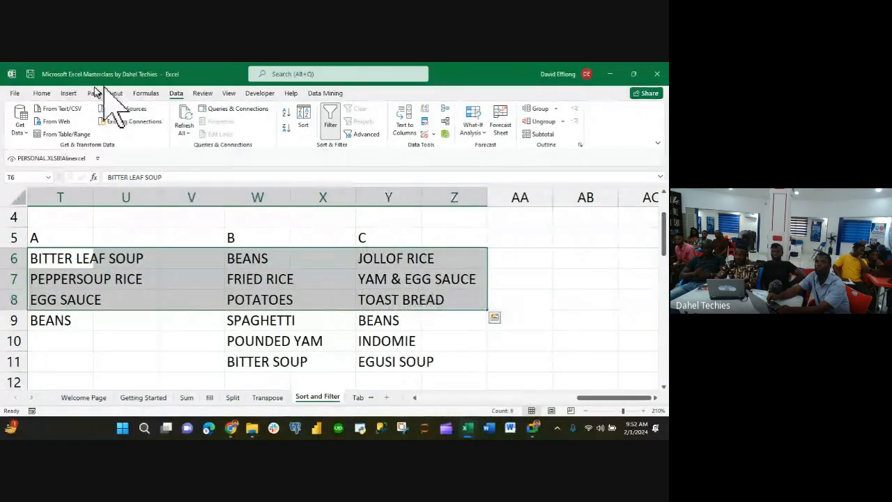
pyautogui.click(44, 94)
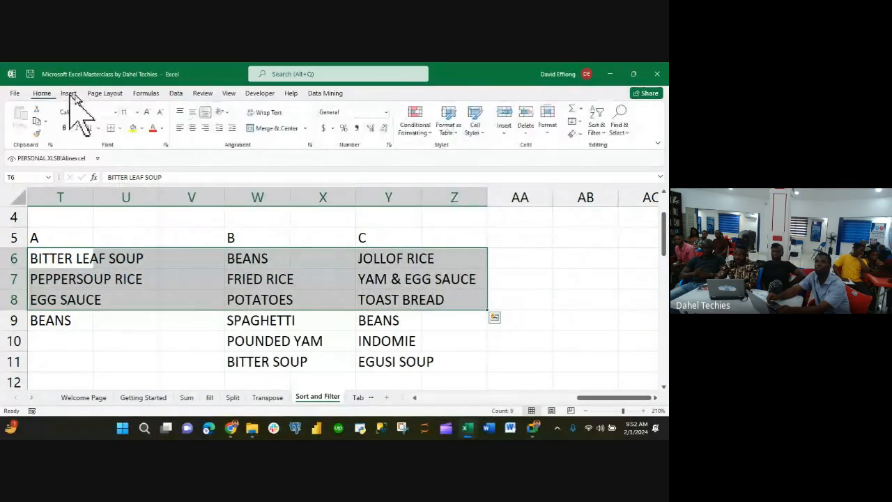
pyautogui.click(133, 129)
pyautogui.click(130, 358)
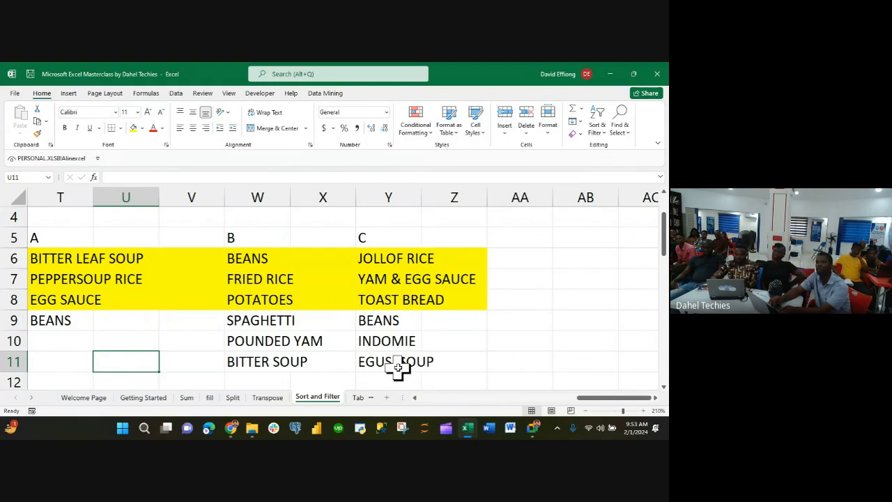
# - Select the whole Department and Category sales data and examine the Sort and Filter options available for it
pyautogui.hscroll(-10, 403, 310)
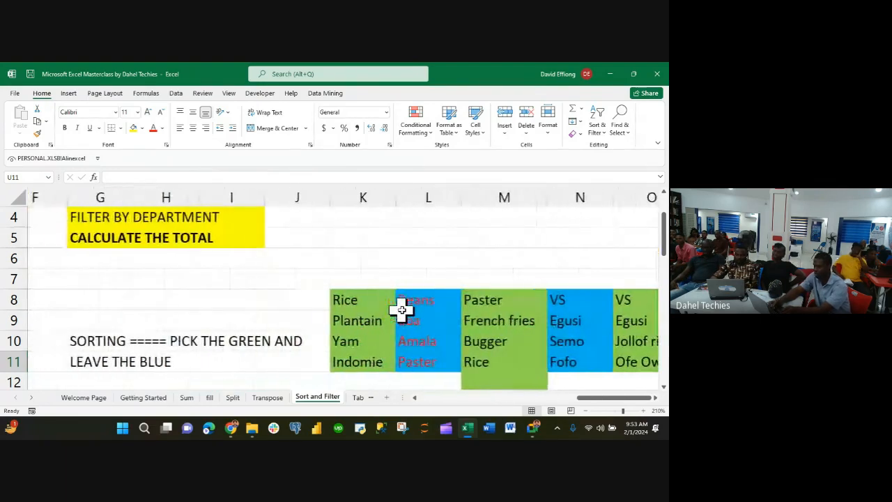
pyautogui.hscroll(-2, 403, 310)
pyautogui.click(316, 298)
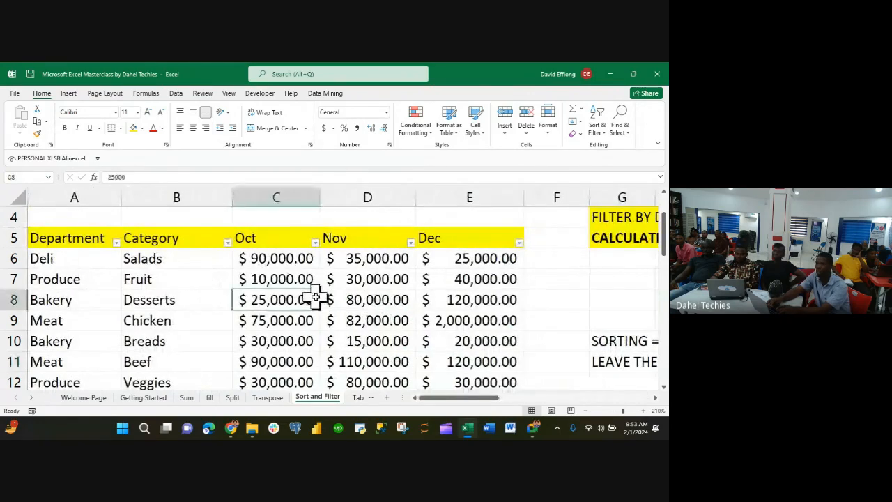
pyautogui.hotkey('ctrl', 'a')
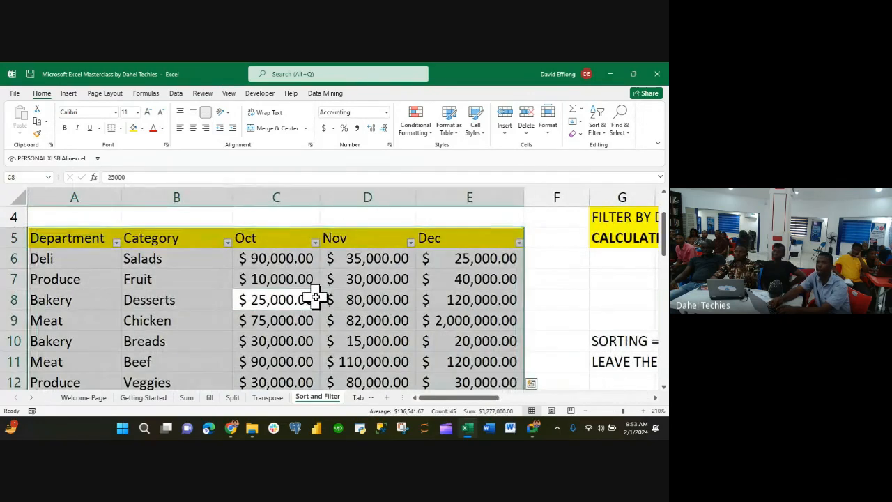
pyautogui.rightClick(383, 286)
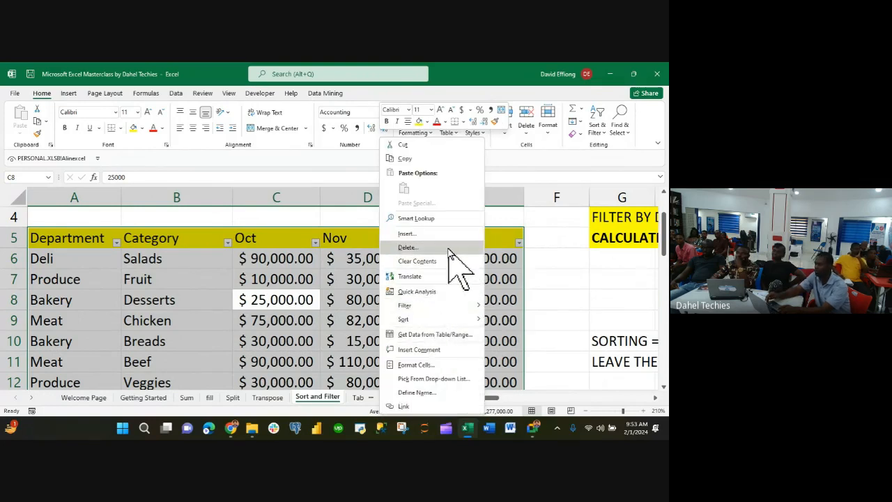
pyautogui.moveTo(424, 323)
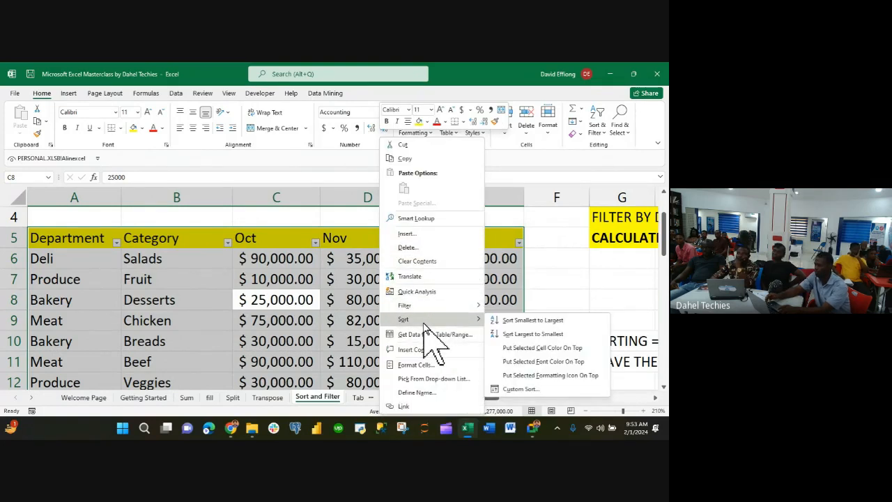
pyautogui.moveTo(432, 306)
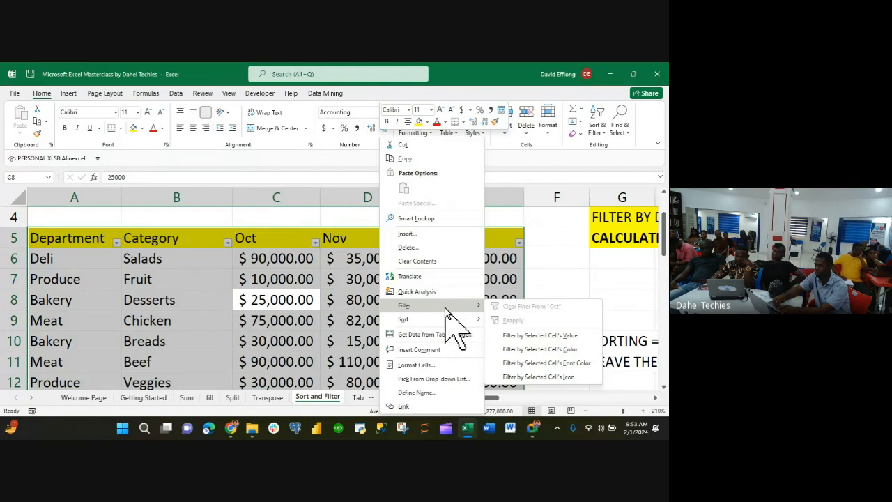
pyautogui.press('Escape')
pyautogui.scroll(-1, 296, 322)
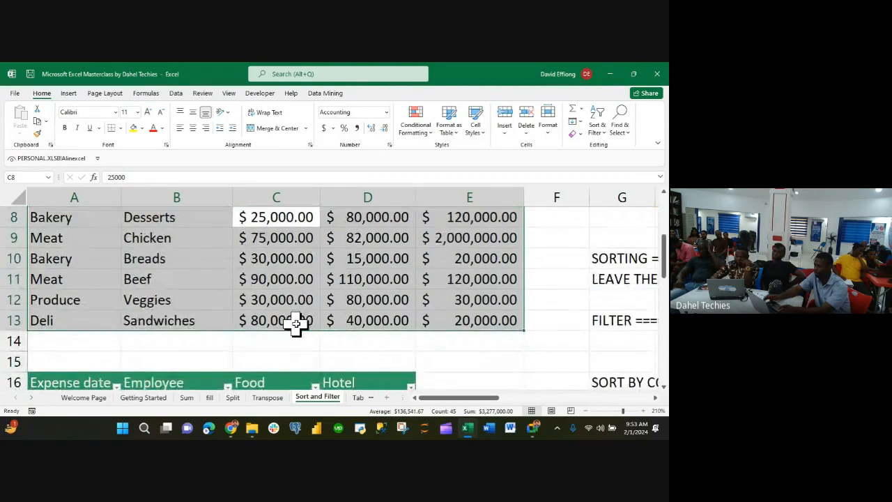
pyautogui.scroll(1, 296, 322)
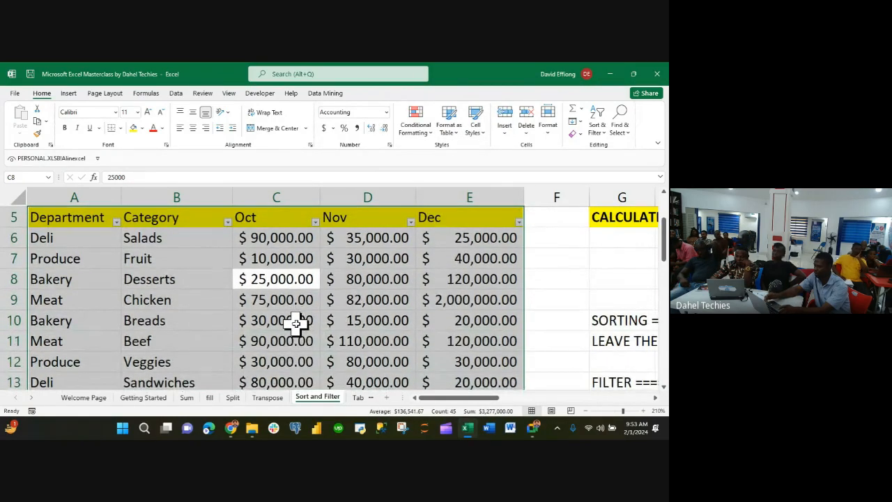
pyautogui.scroll(-2, 346, 318)
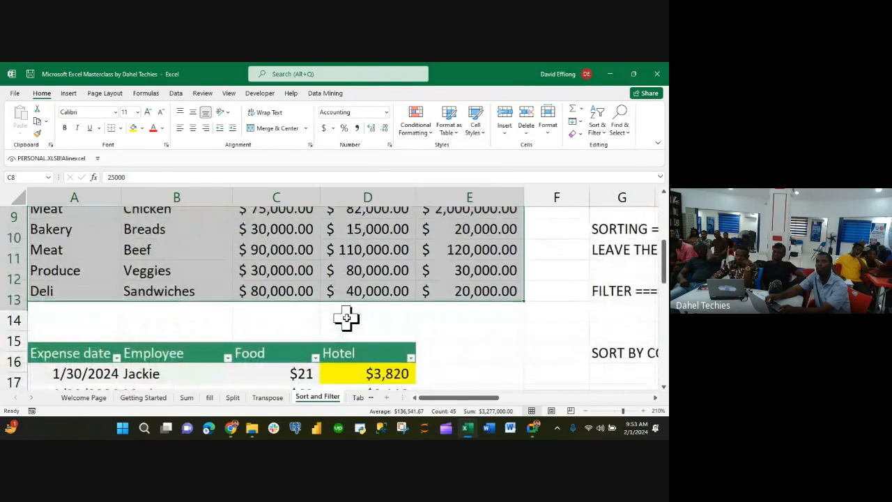
pyautogui.scroll(2, 346, 318)
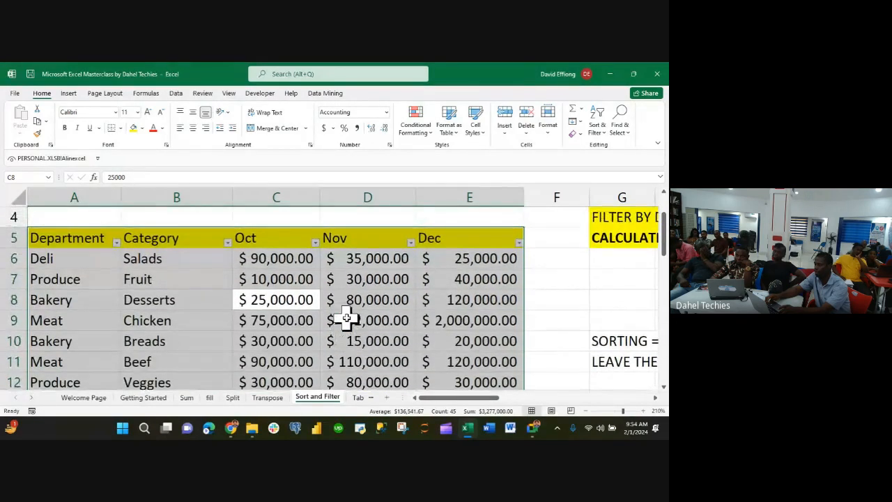
# - Turn the Department and Category sales data into a table and convert it back to a normal range
pyautogui.rightClick(348, 316)
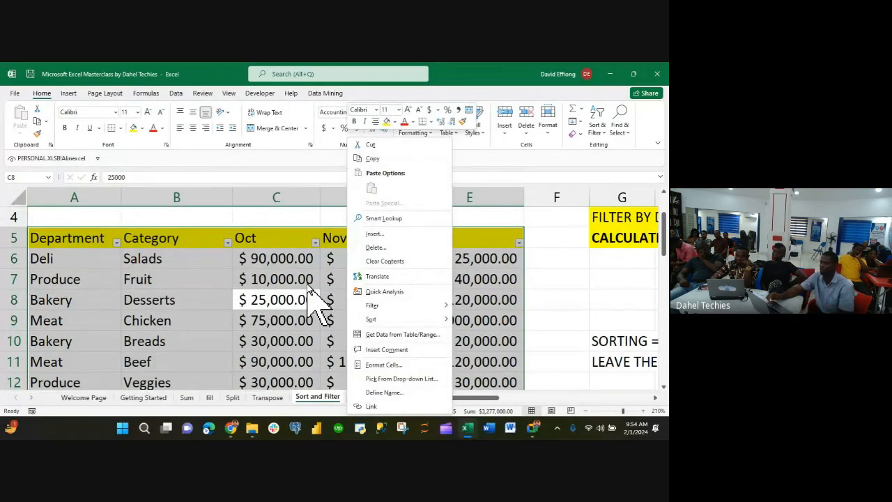
pyautogui.press('Escape')
pyautogui.hotkey('ctrl', 't')
pyautogui.press('Return')
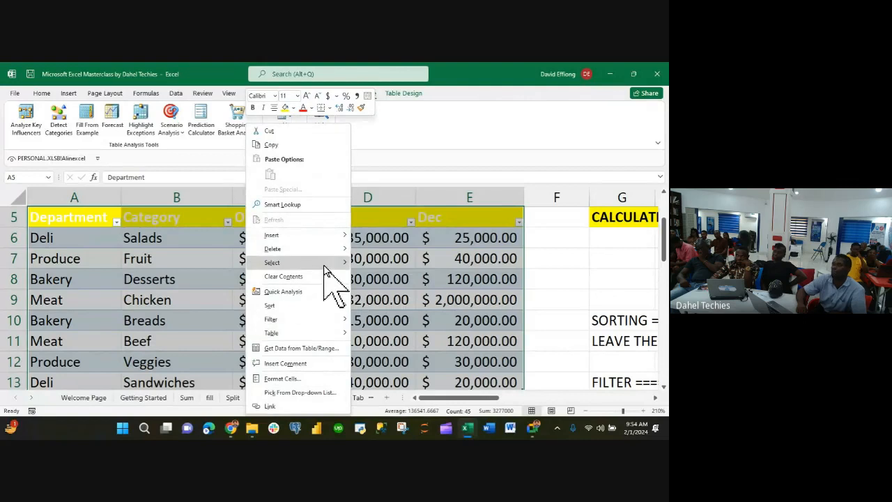
pyautogui.moveTo(328, 338)
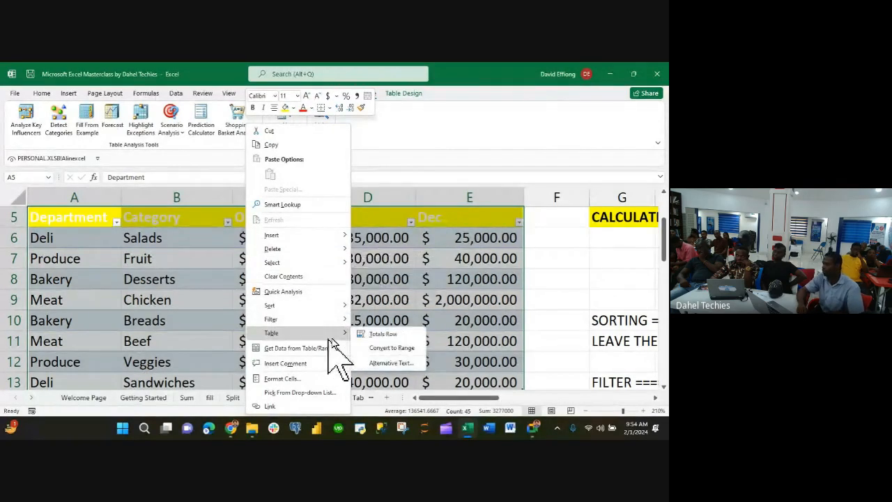
pyautogui.click(390, 352)
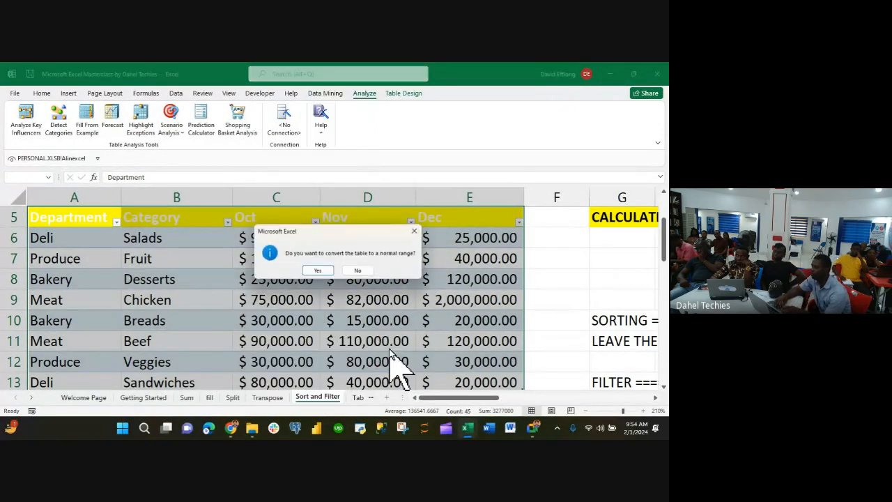
pyautogui.click(317, 271)
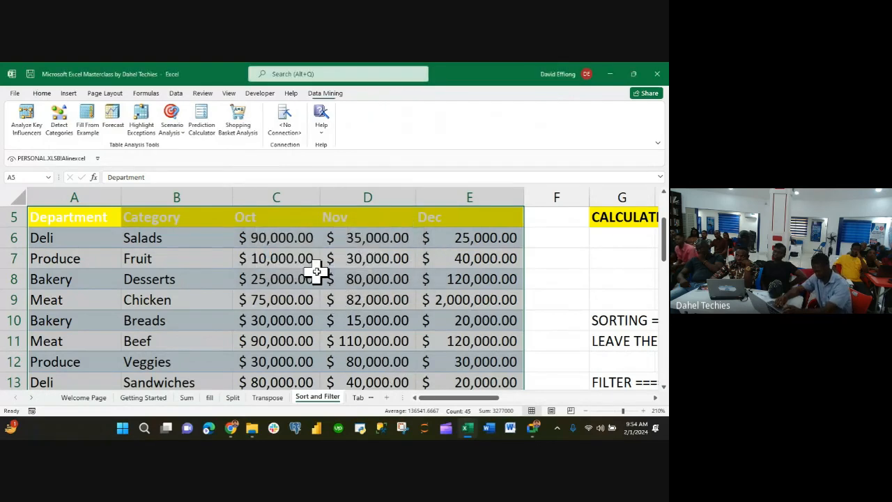
pyautogui.click(265, 284)
pyautogui.scroll(1, 267, 287)
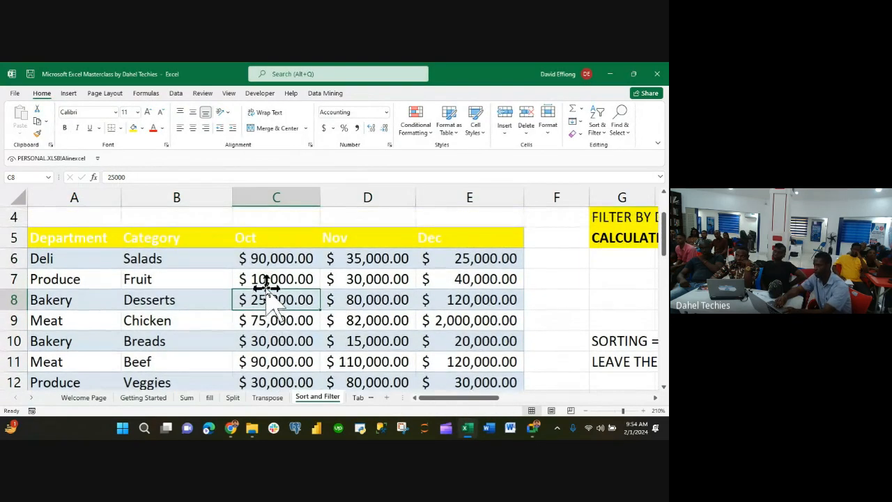
# - Colour the text of the header row, Department to Dec in cells A5 to E5, red
pyautogui.click(61, 235)
pyautogui.moveTo(62, 235); pyautogui.dragTo(474, 309)
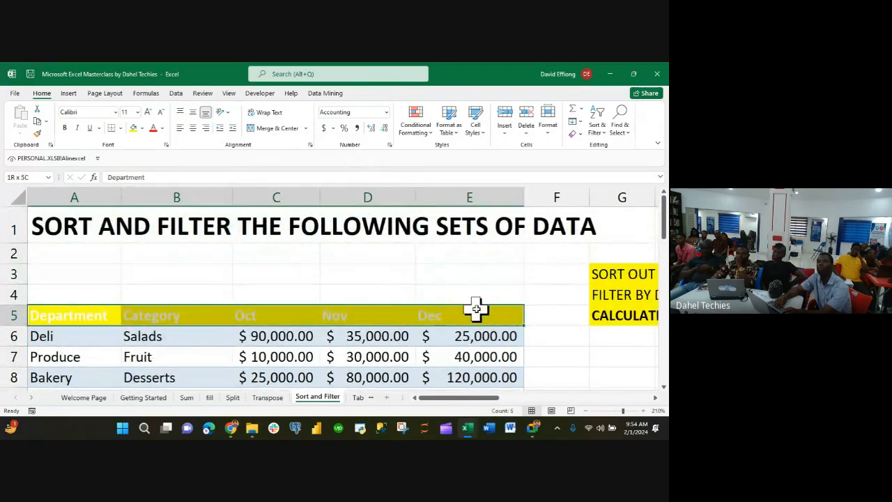
pyautogui.click(153, 129)
pyautogui.scroll(-1, 270, 377)
pyautogui.scroll(-3, 270, 377)
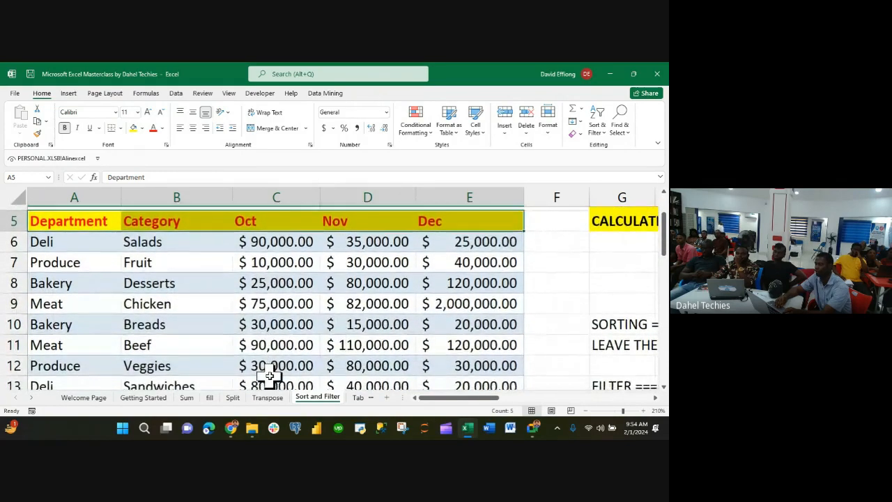
pyautogui.scroll(1, 270, 376)
# - Try a select-all from empty cell F9, and select the whole Department and Category sales data from a cell inside it
pyautogui.click(218, 325)
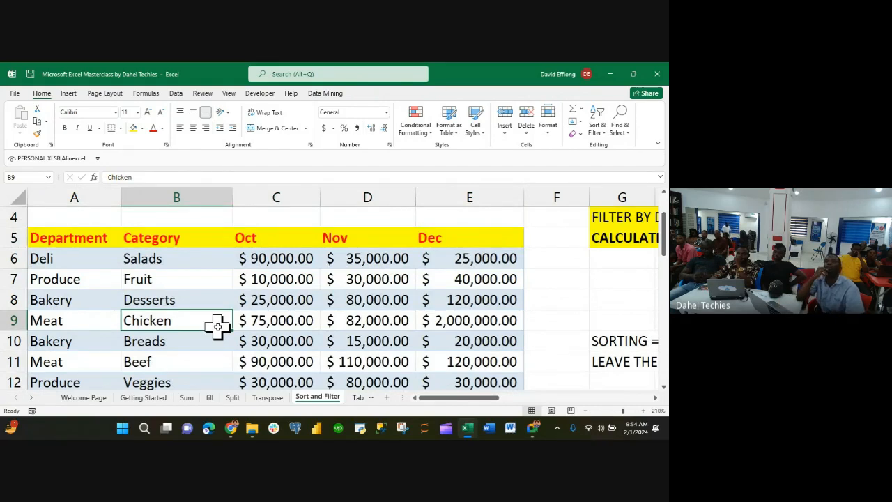
pyautogui.hotkey('ctrl', 'a')
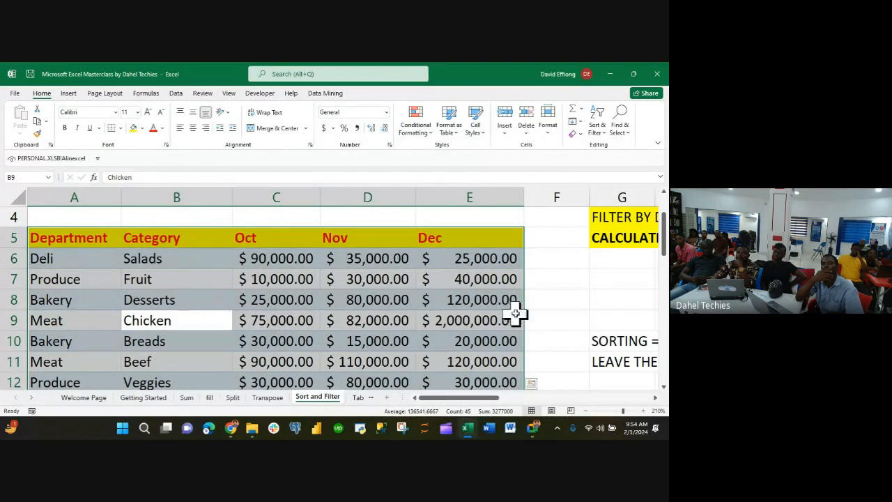
pyautogui.click(557, 315)
pyautogui.hotkey('ctrl', 'a')
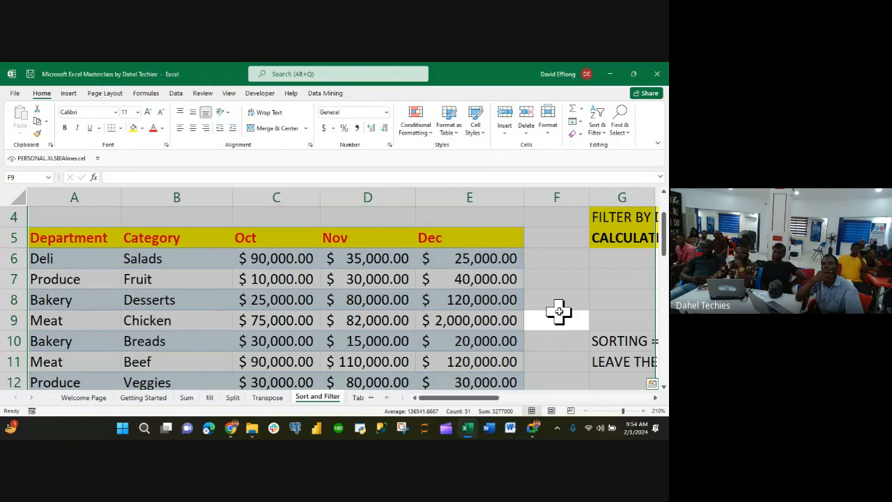
pyautogui.click(356, 299)
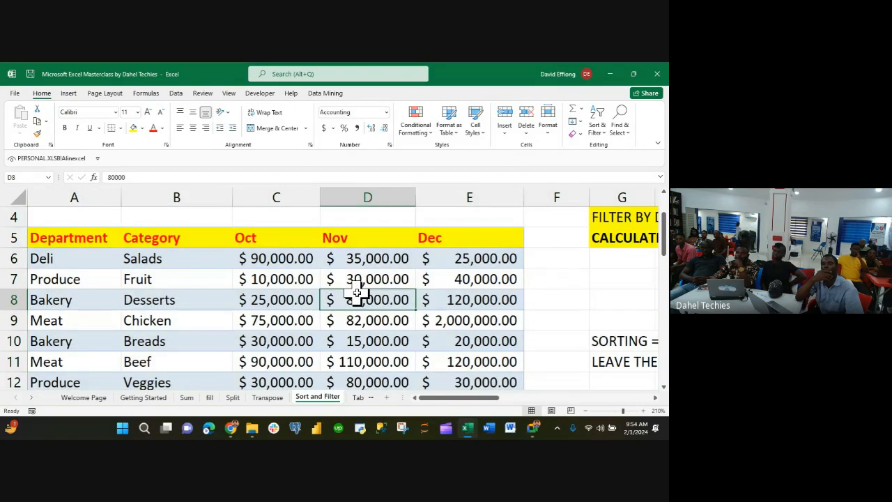
pyautogui.hotkey('ctrl', 'a')
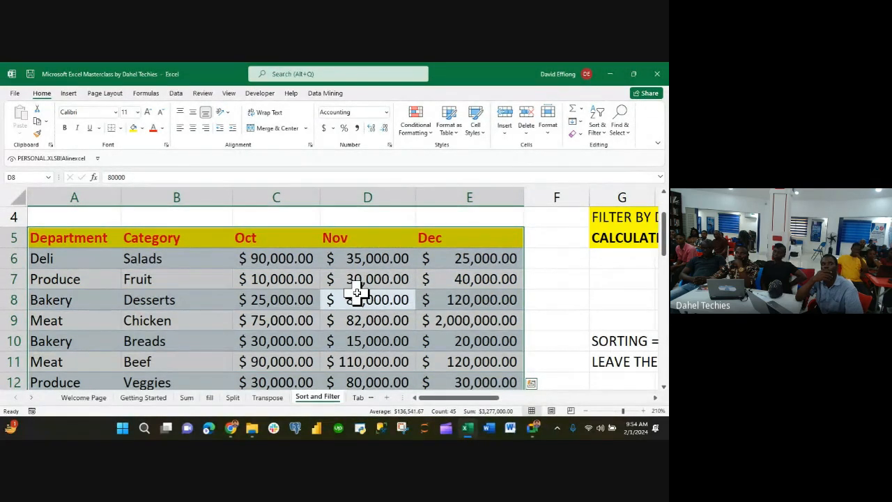
# - Open the Sort dialog for the selected sales data and move it below the header row
pyautogui.click(69, 94)
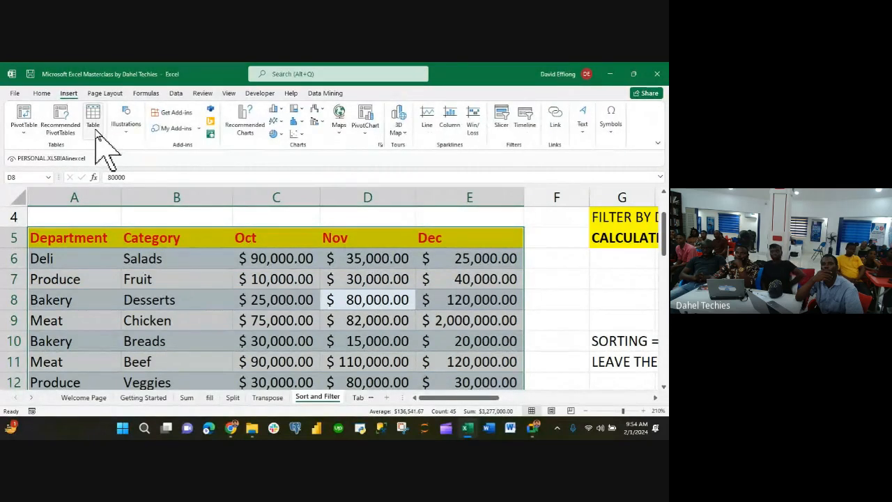
pyautogui.click(180, 93)
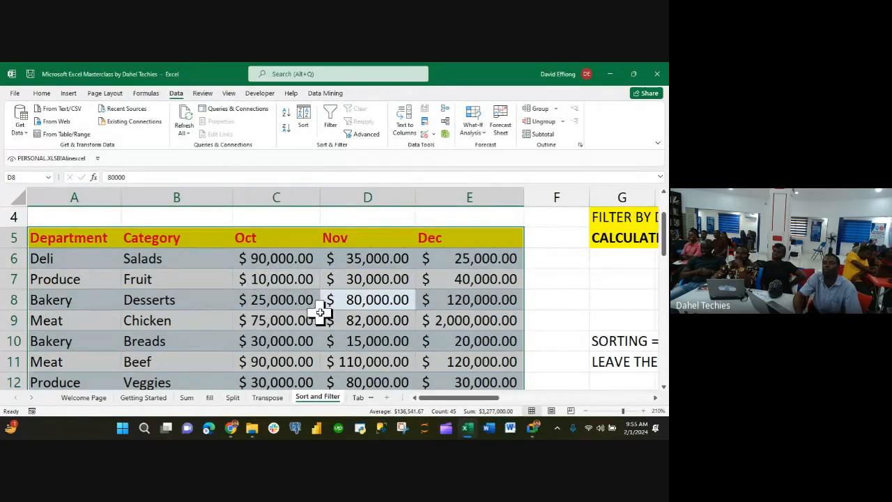
pyautogui.click(299, 115)
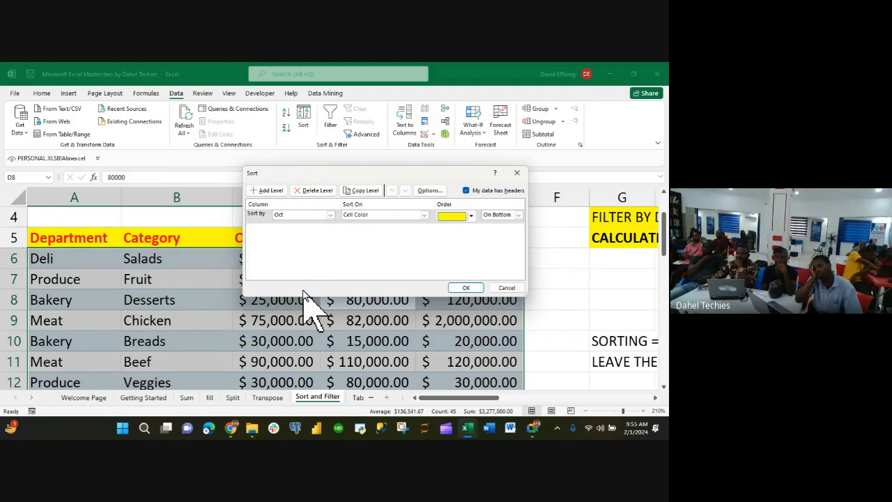
pyautogui.click(332, 215)
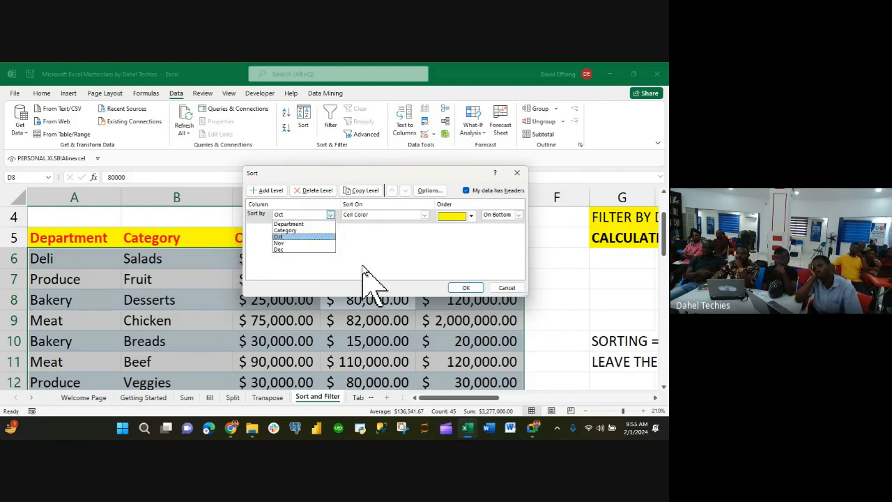
pyautogui.click(345, 179)
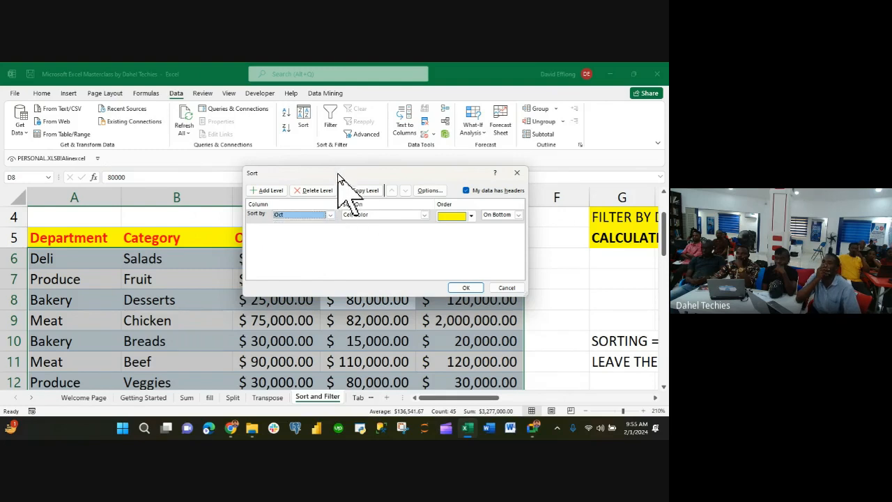
pyautogui.moveTo(318, 176); pyautogui.dragTo(261, 272)
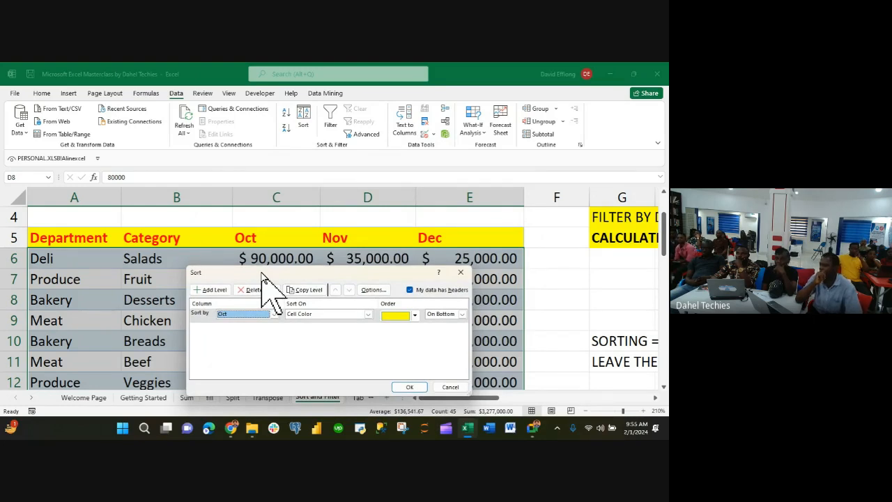
# - Examine the choices offered for the sort column, Sort On criterion and order position
pyautogui.click(277, 315)
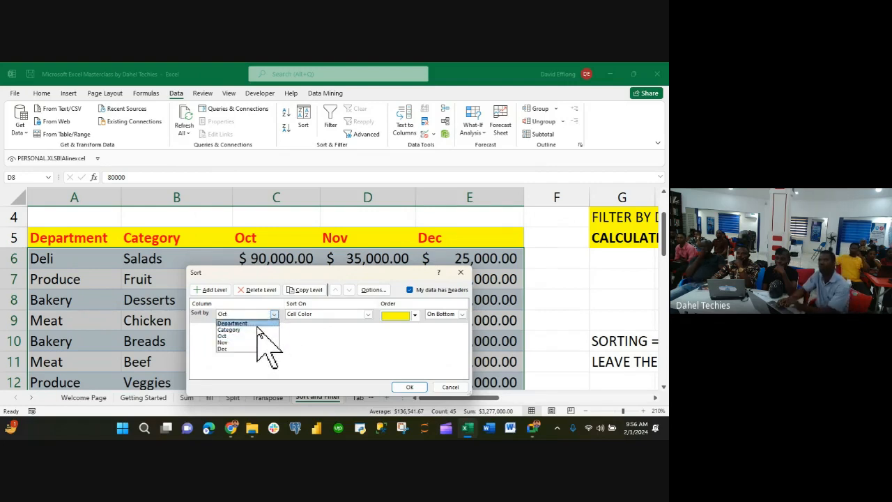
pyautogui.click(370, 317)
pyautogui.click(369, 315)
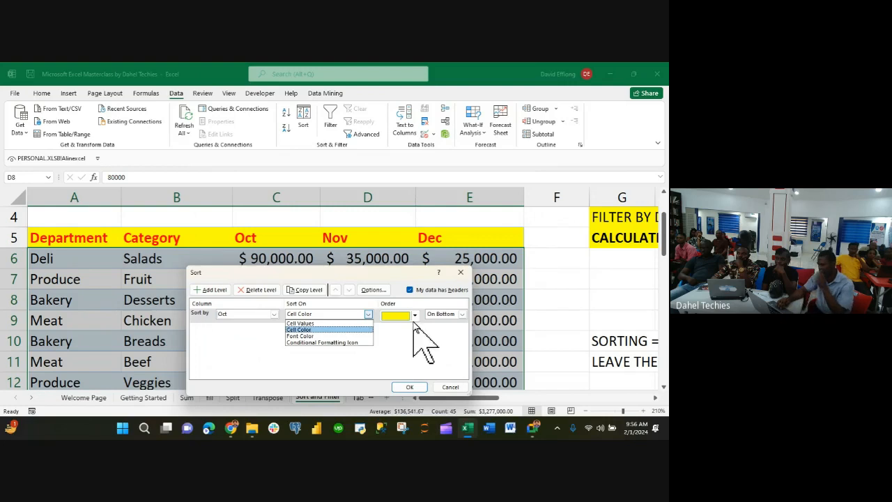
pyautogui.click(463, 316)
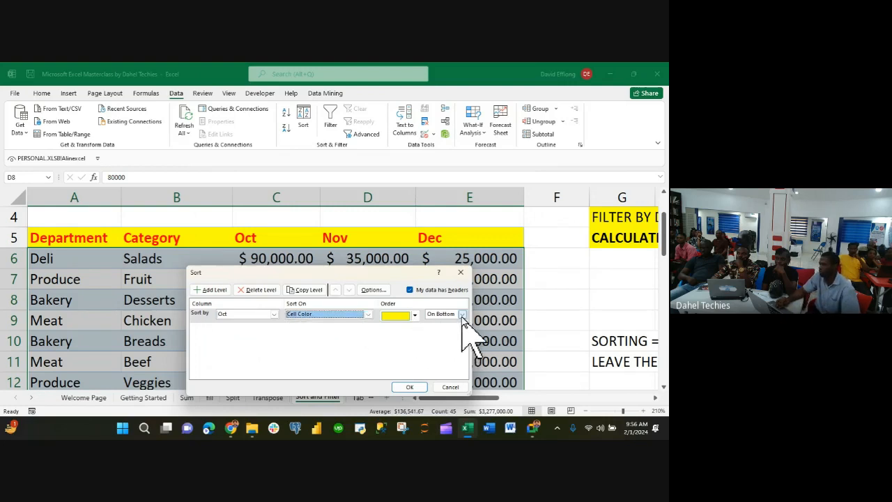
pyautogui.click(462, 315)
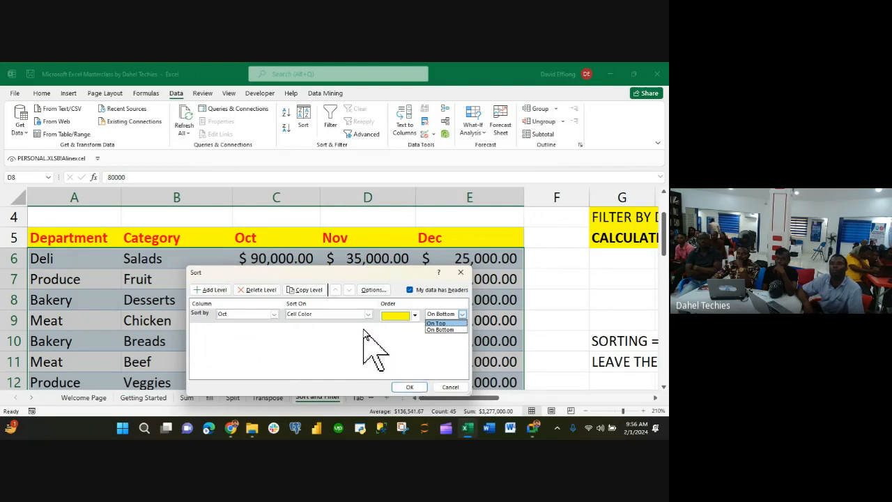
pyautogui.click(276, 315)
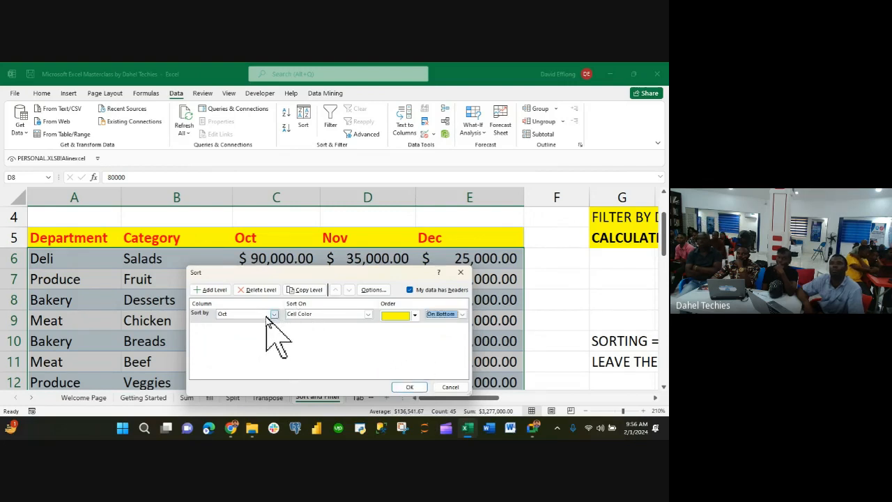
# - Set the sort level to the Department column, sorted on Cell Values in A to Z order
pyautogui.click(275, 315)
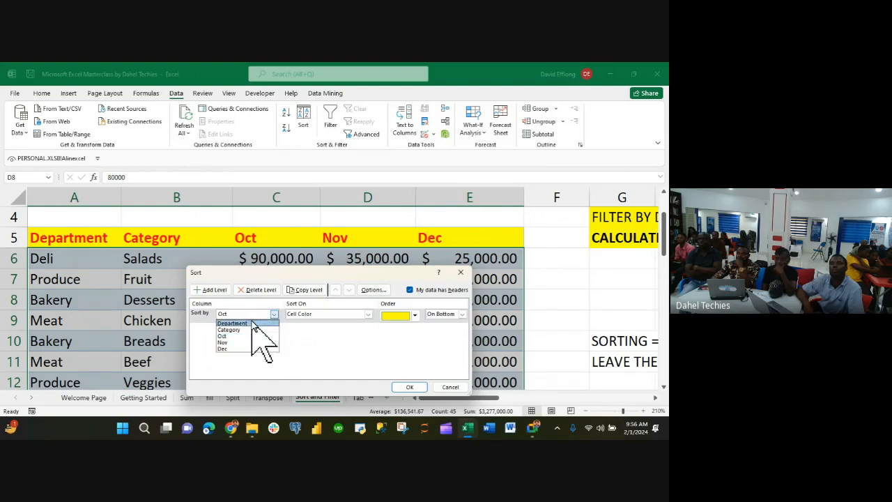
pyautogui.click(251, 323)
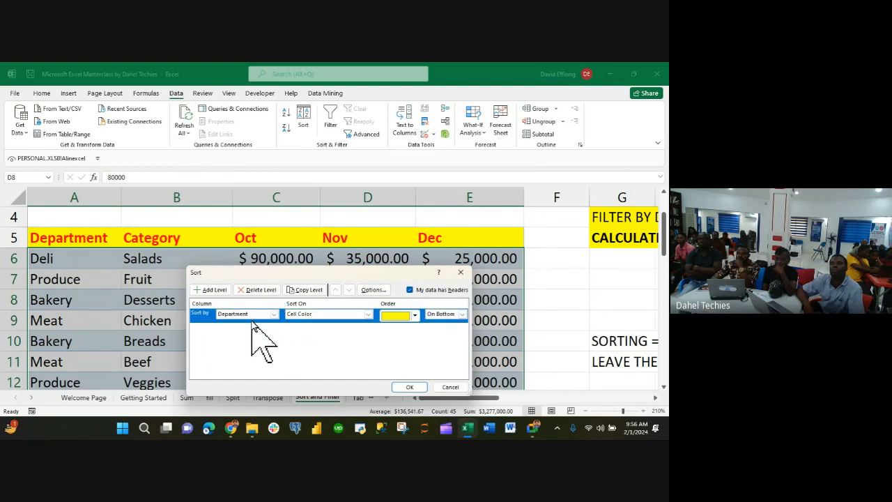
pyautogui.click(462, 314)
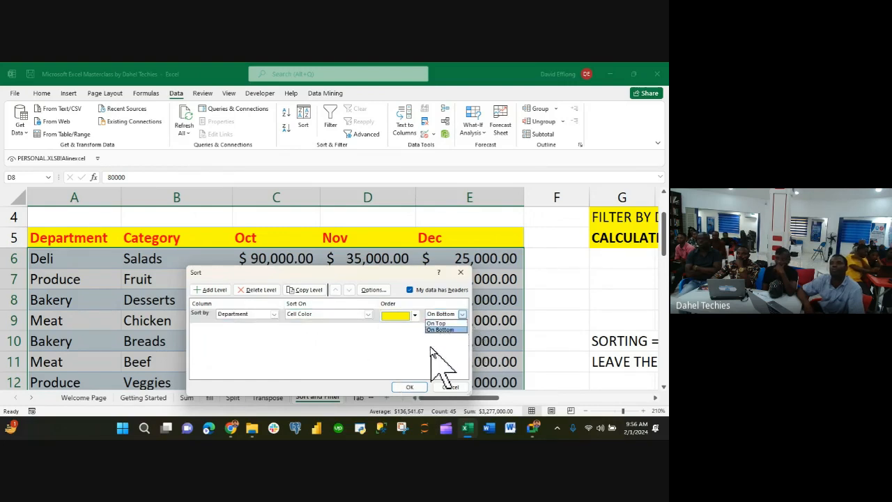
pyautogui.click(372, 319)
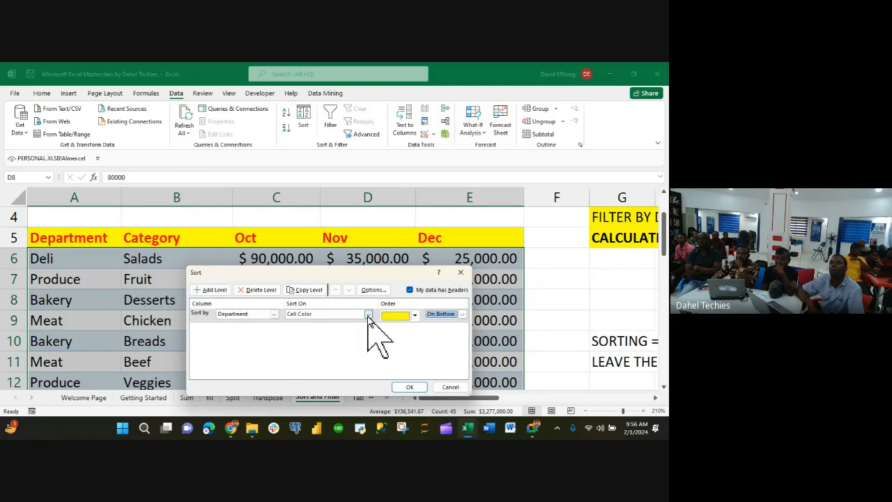
pyautogui.click(368, 314)
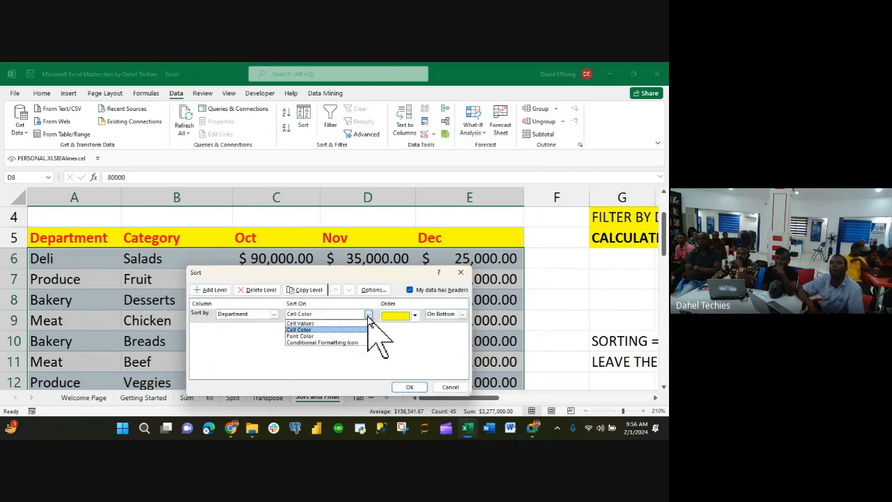
pyautogui.click(320, 324)
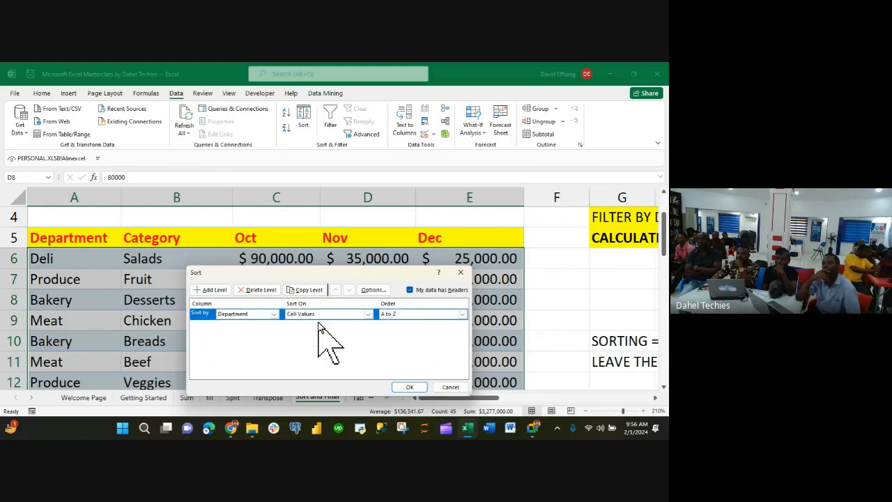
pyautogui.click(462, 315)
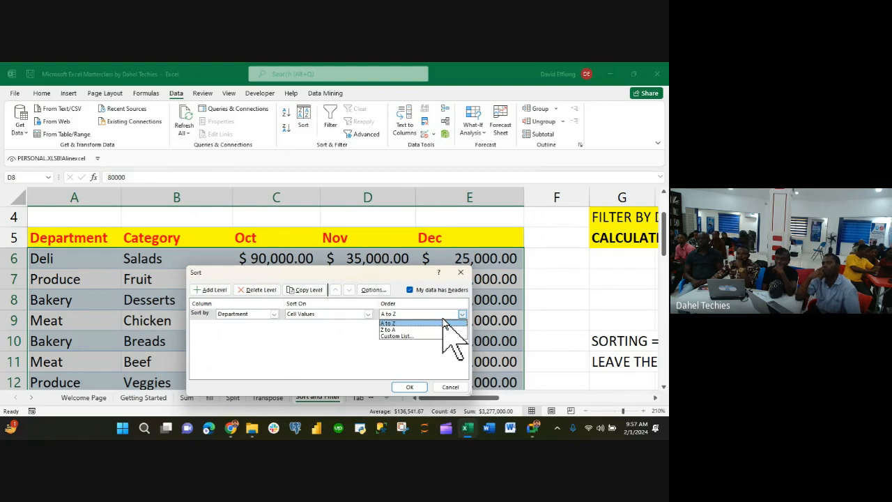
pyautogui.click(445, 322)
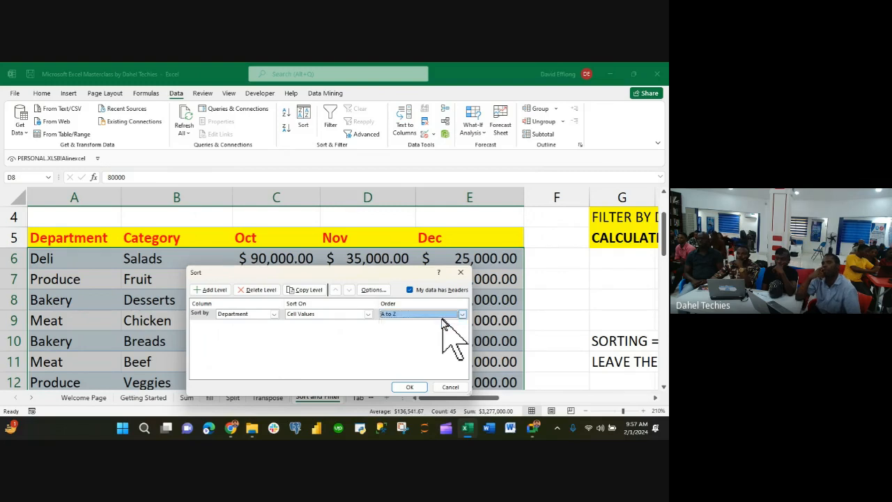
# - Sort the department table by Department on cell values from A to Z
pyautogui.click(403, 387)
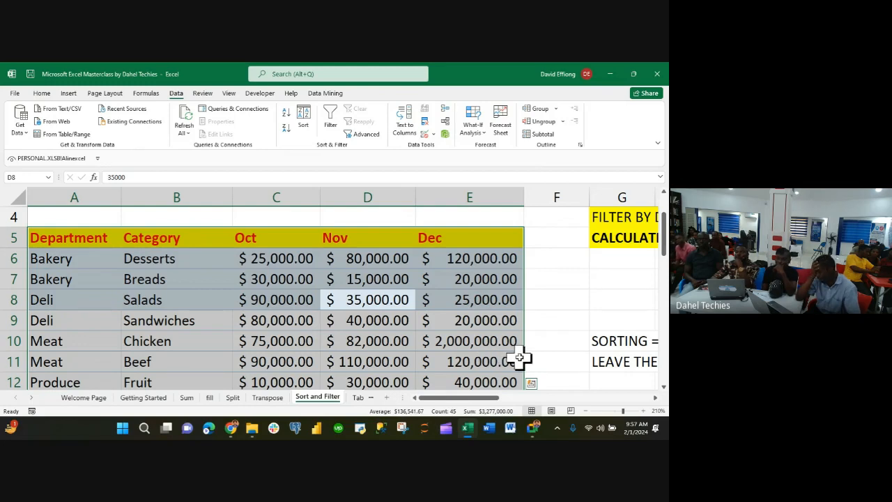
pyautogui.scroll(-1, 347, 319)
pyautogui.scroll(1, 347, 318)
pyautogui.click(339, 313)
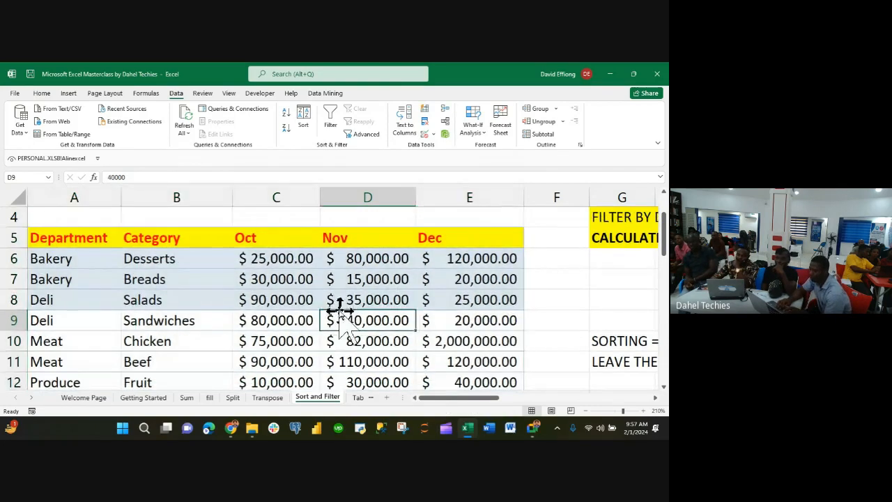
pyautogui.moveTo(348, 339); pyautogui.dragTo(361, 380)
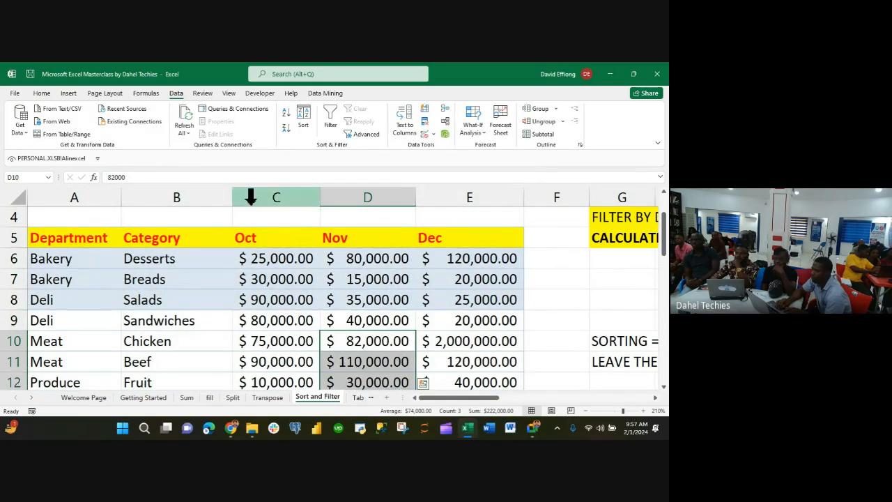
# - Fill the Sandwiches cell in the Category column with the standard red color
pyautogui.click(43, 93)
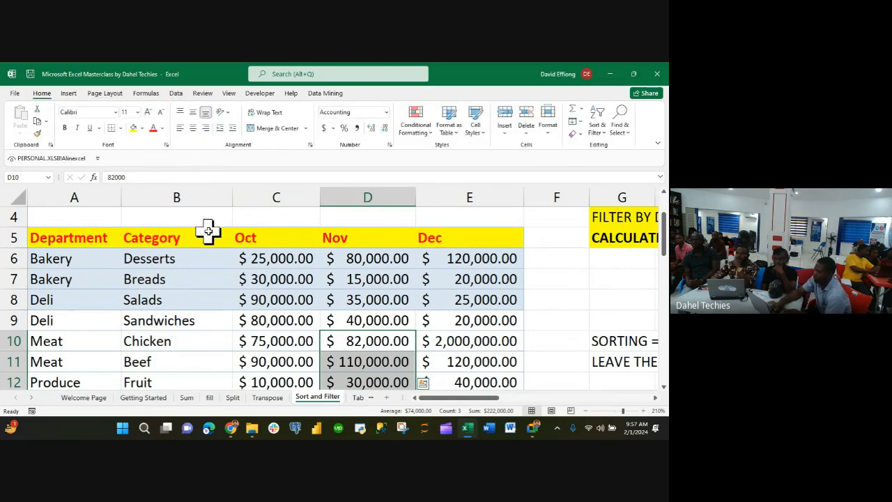
pyautogui.scroll(-1, 189, 281)
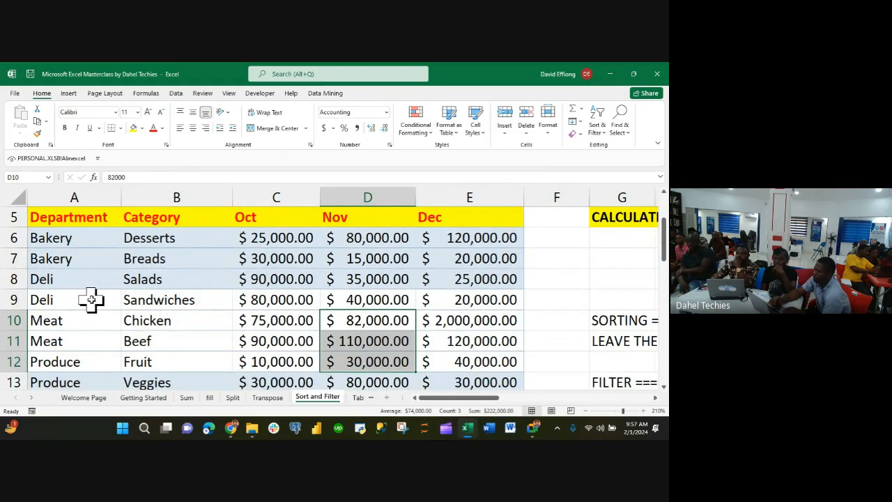
pyautogui.click(150, 299)
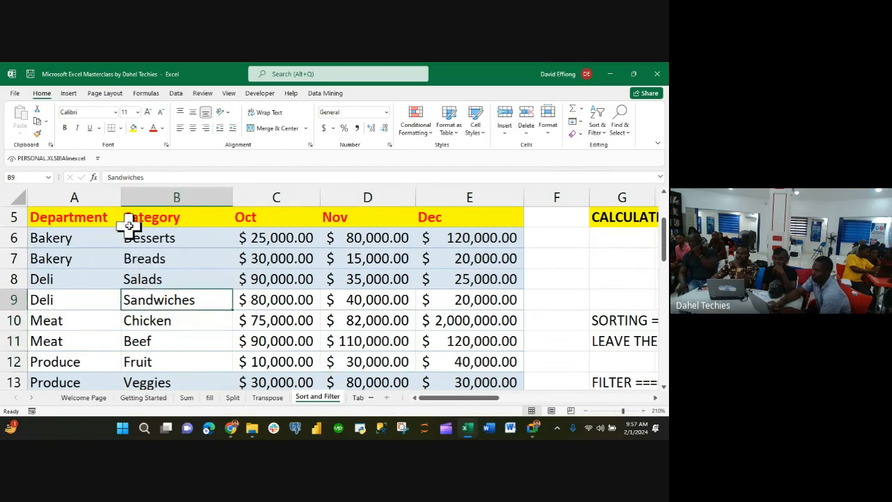
pyautogui.click(134, 129)
pyautogui.click(143, 129)
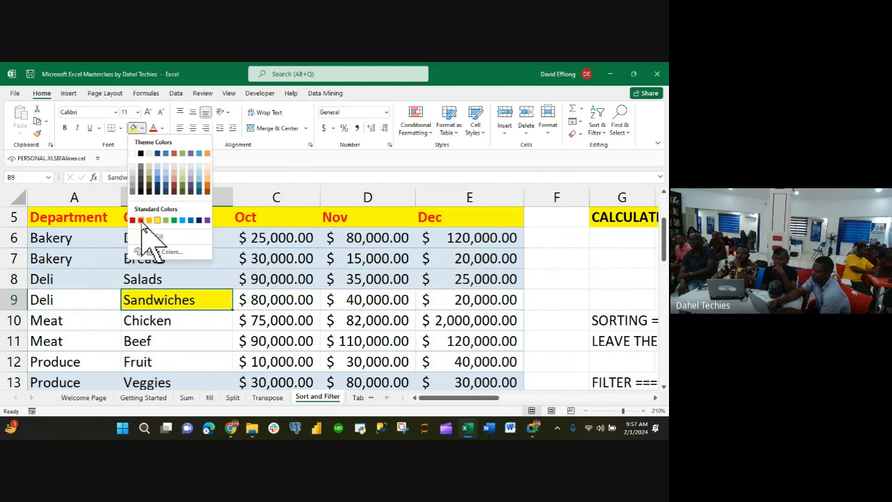
pyautogui.click(140, 221)
pyautogui.scroll(-1, 158, 323)
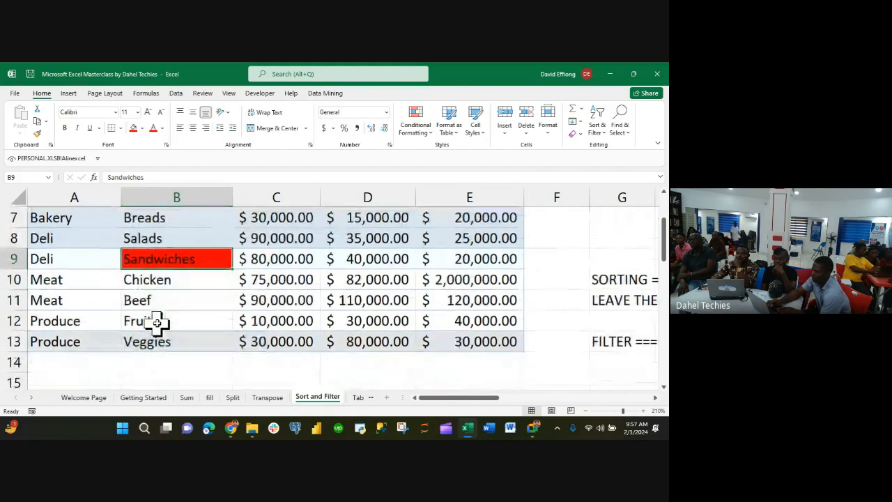
pyautogui.scroll(1, 157, 322)
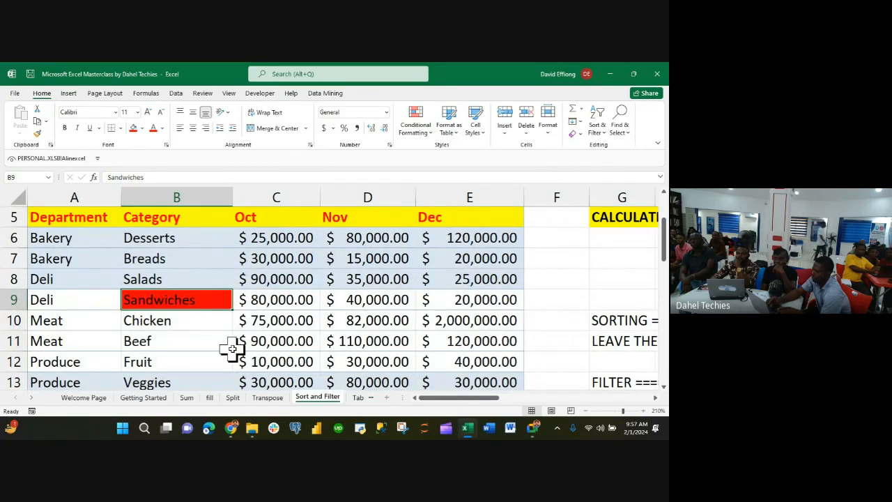
# - Sort the whole department table by Category on cell color, with red on top
pyautogui.click(143, 277)
pyautogui.hotkey('ctrl', 'a')
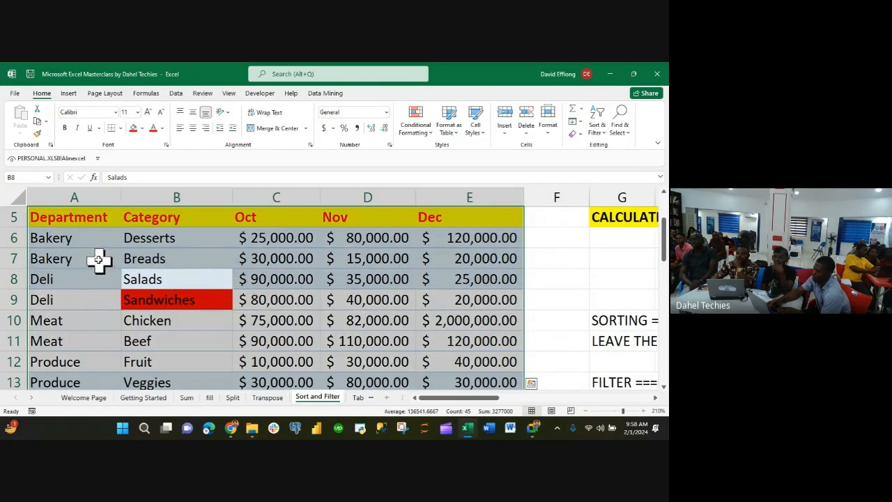
pyautogui.click(176, 94)
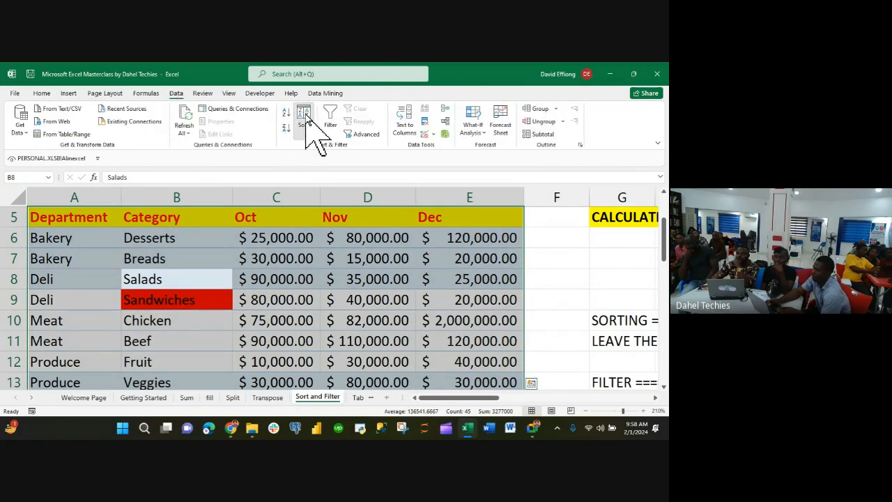
pyautogui.click(304, 117)
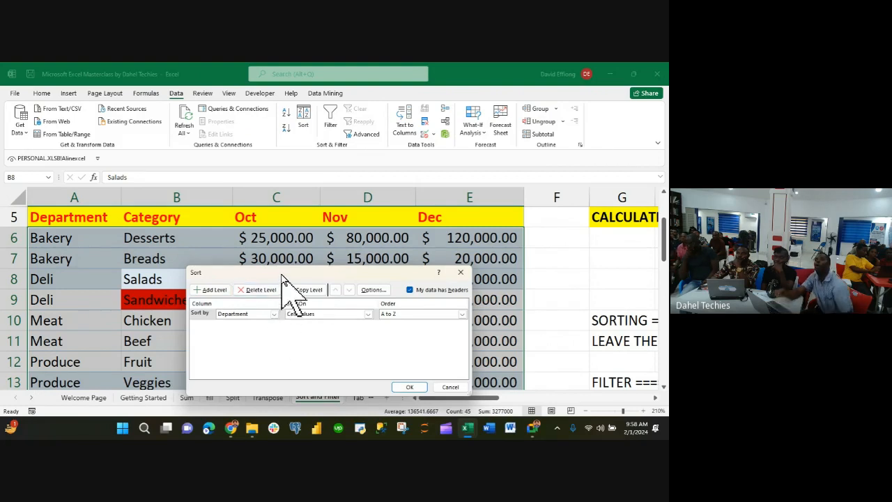
pyautogui.moveTo(280, 272); pyautogui.dragTo(387, 268)
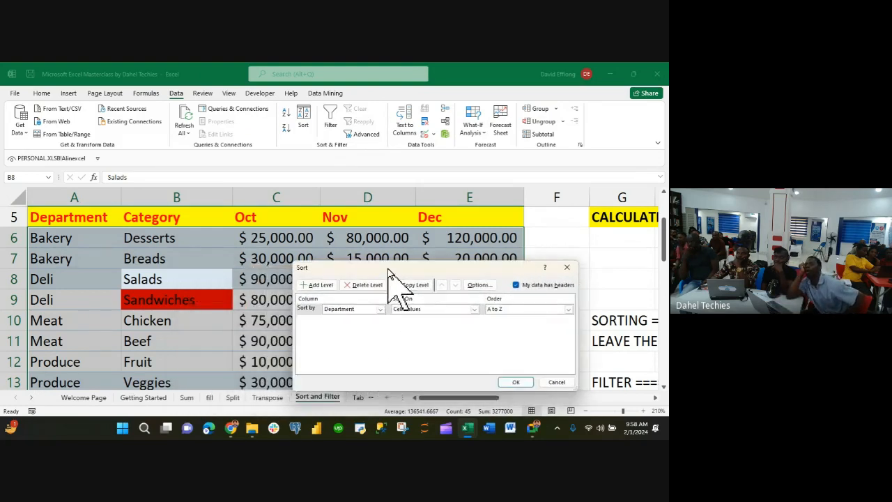
pyautogui.click(380, 310)
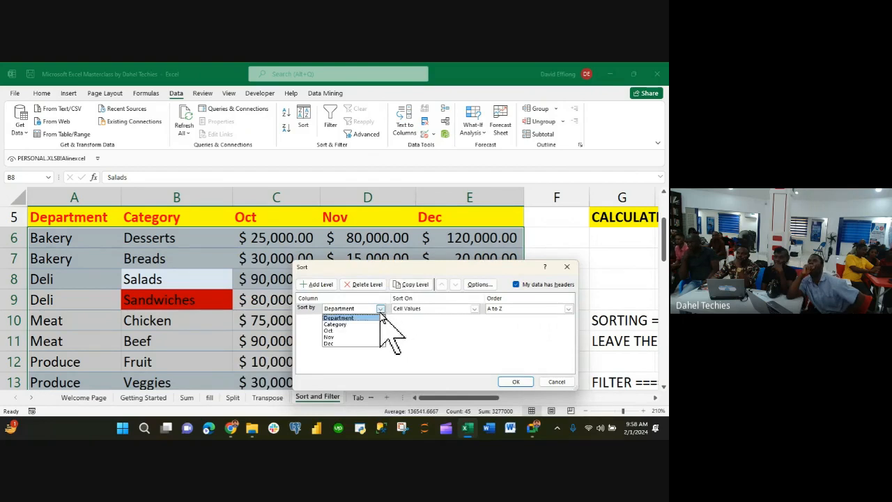
pyautogui.click(360, 324)
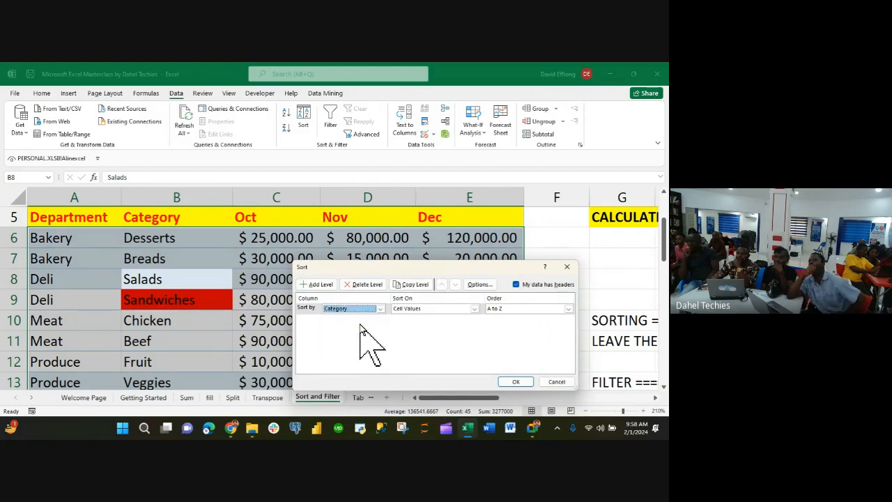
pyautogui.click(474, 309)
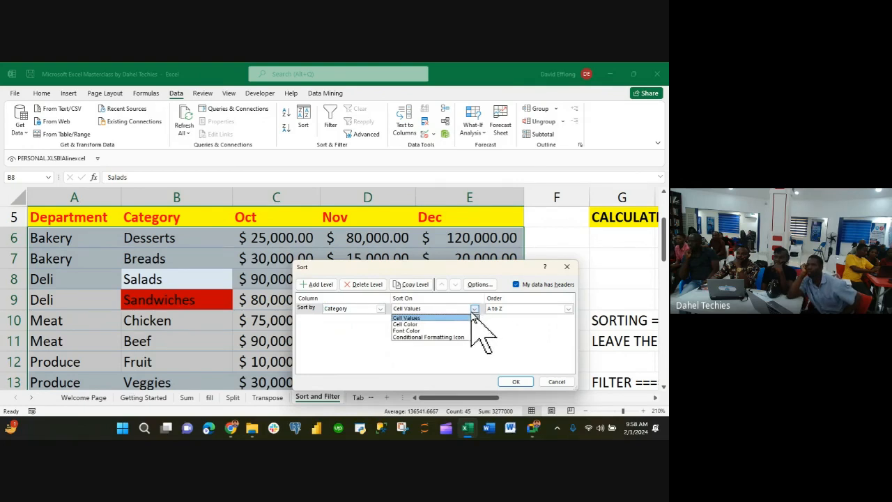
pyautogui.click(452, 324)
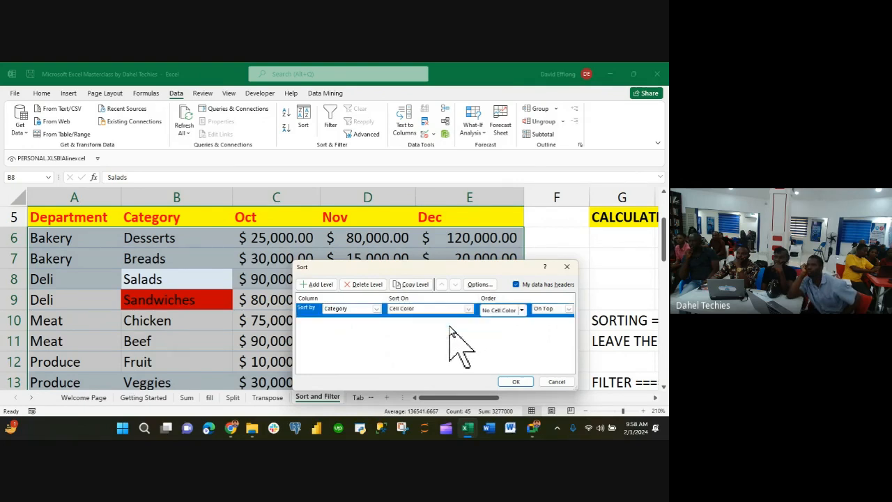
pyautogui.click(522, 311)
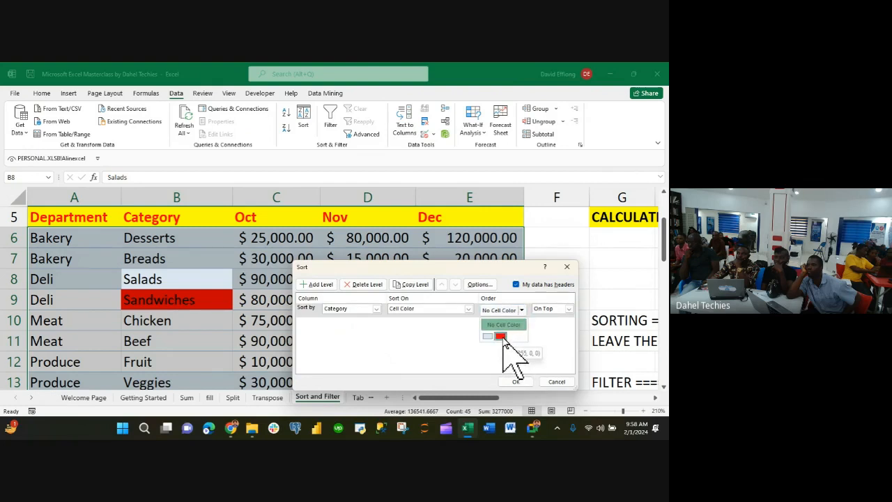
pyautogui.click(501, 336)
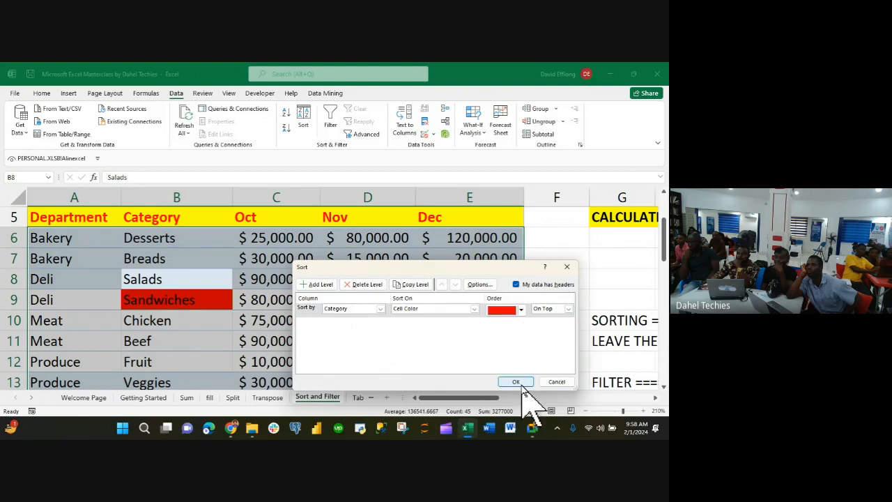
pyautogui.click(517, 383)
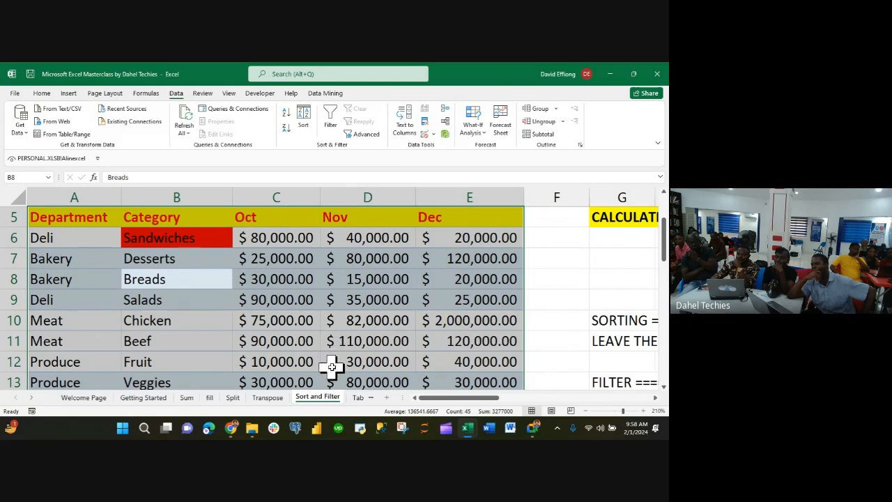
# - Turn on filtering for the whole department table, including its header row
pyautogui.click(235, 328)
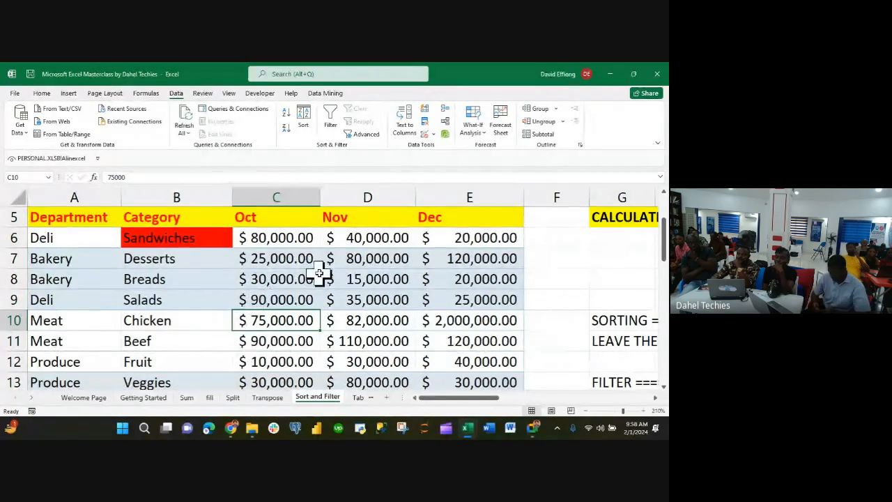
pyautogui.hotkey('ctrl', 'a')
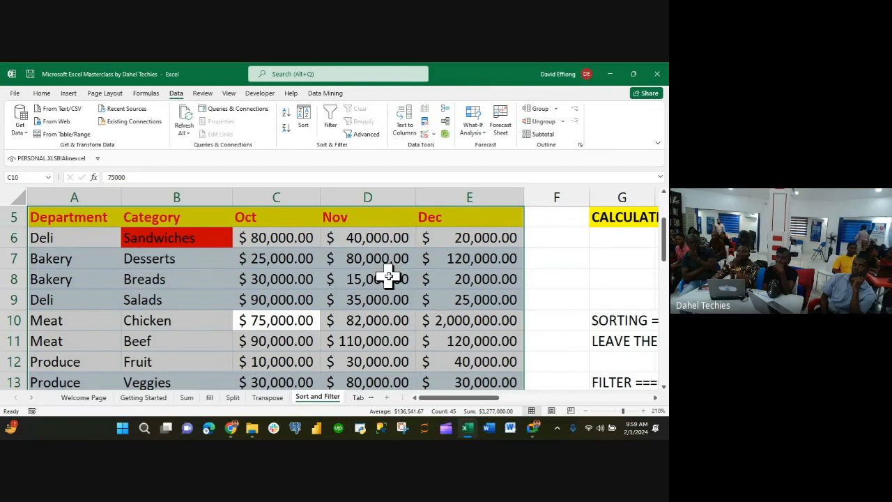
pyautogui.click(332, 125)
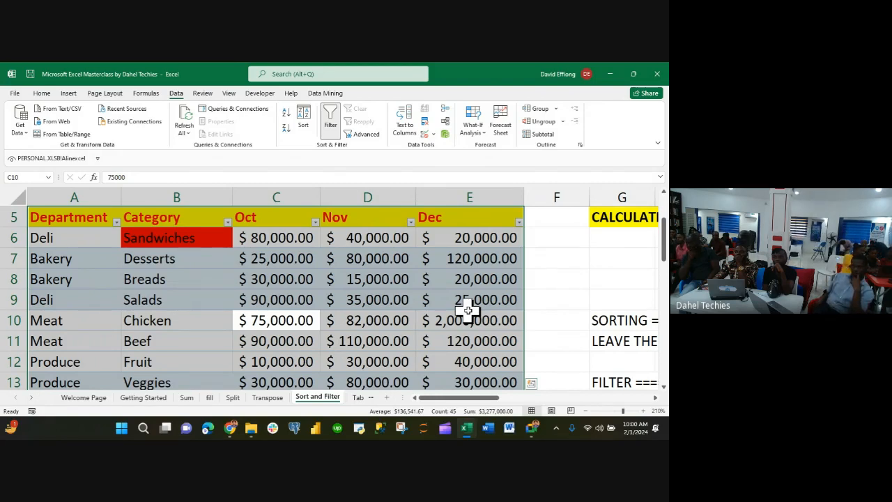
pyautogui.click(539, 234)
# - Filter the Dec column to show only $40,000.00, $120,000.00 and $2,000,000.00
pyautogui.click(519, 223)
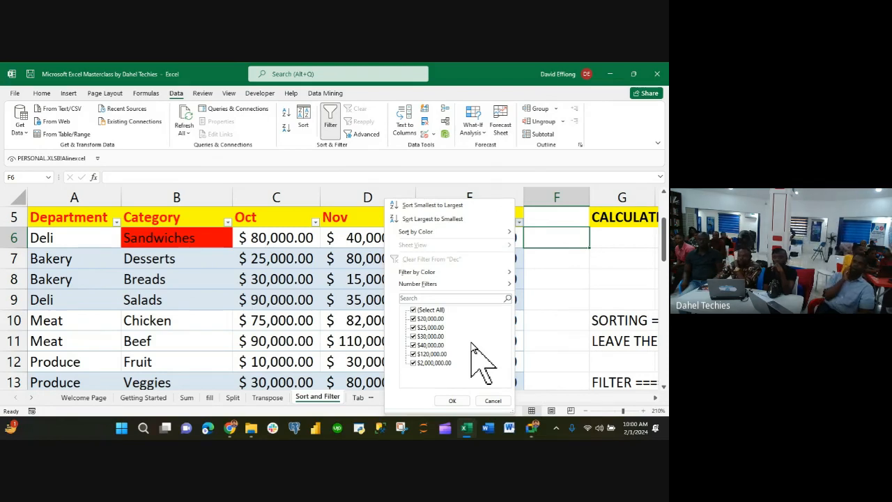
pyautogui.click(413, 311)
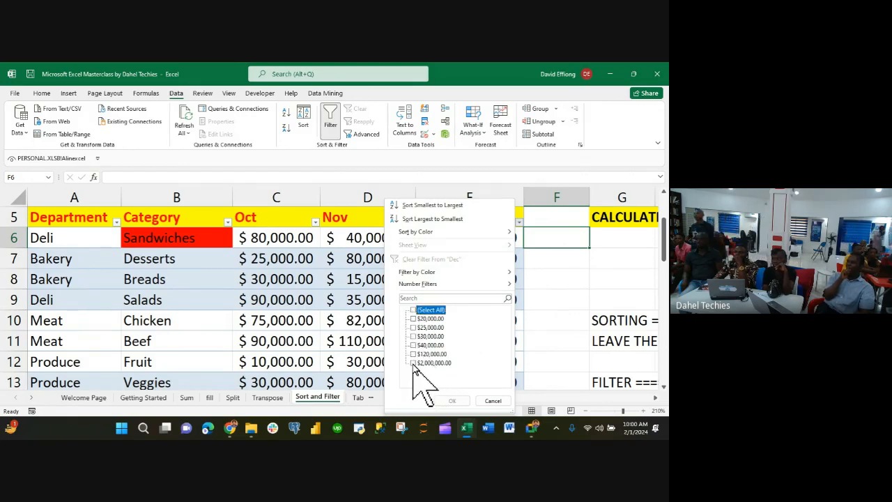
pyautogui.click(414, 363)
pyautogui.click(412, 354)
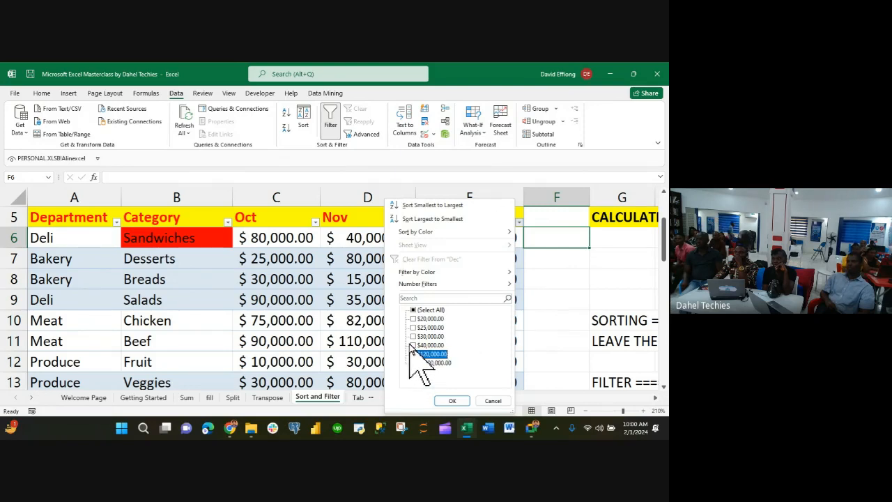
pyautogui.click(414, 345)
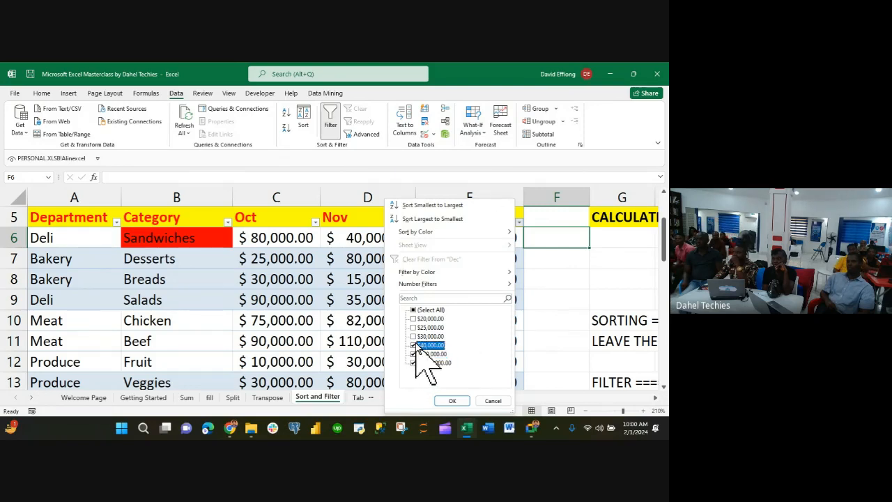
pyautogui.click(463, 403)
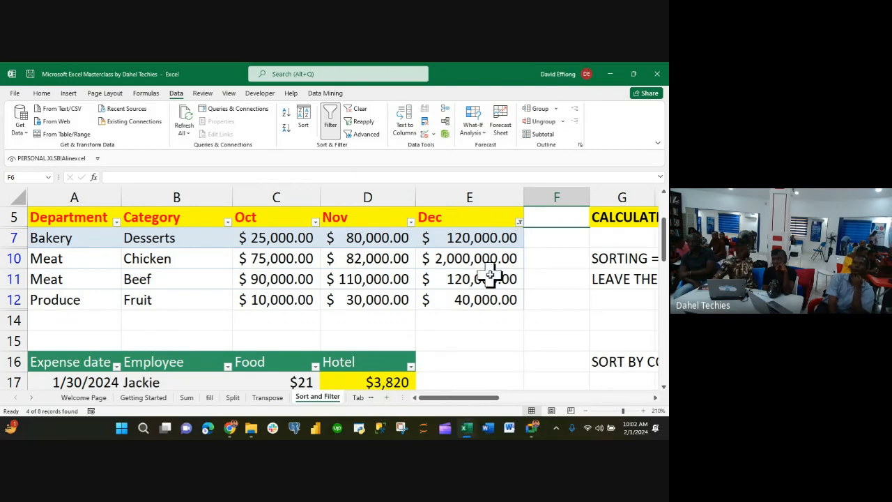
# - Reselect all values in the Dec column filter to bring back every row
pyautogui.click(519, 222)
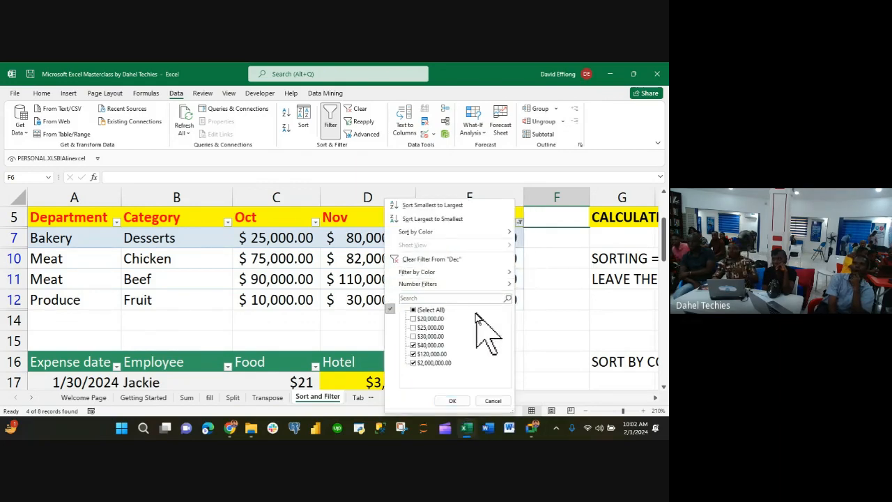
pyautogui.click(413, 310)
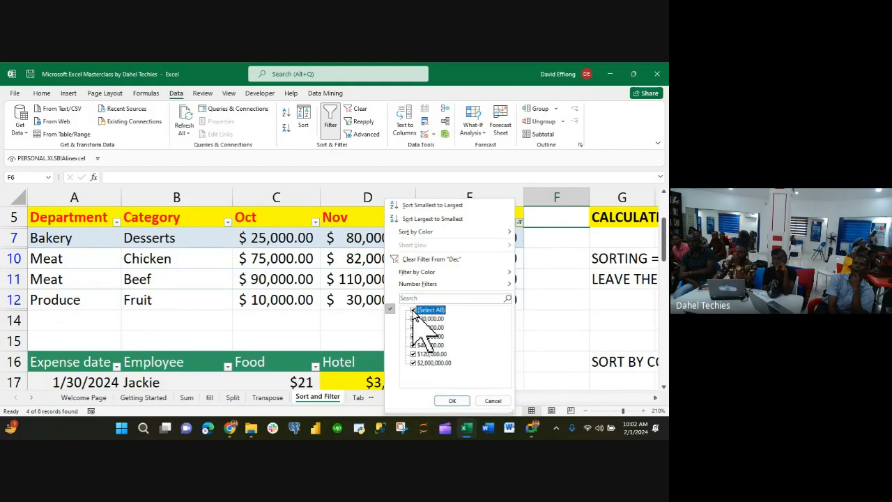
pyautogui.click(450, 401)
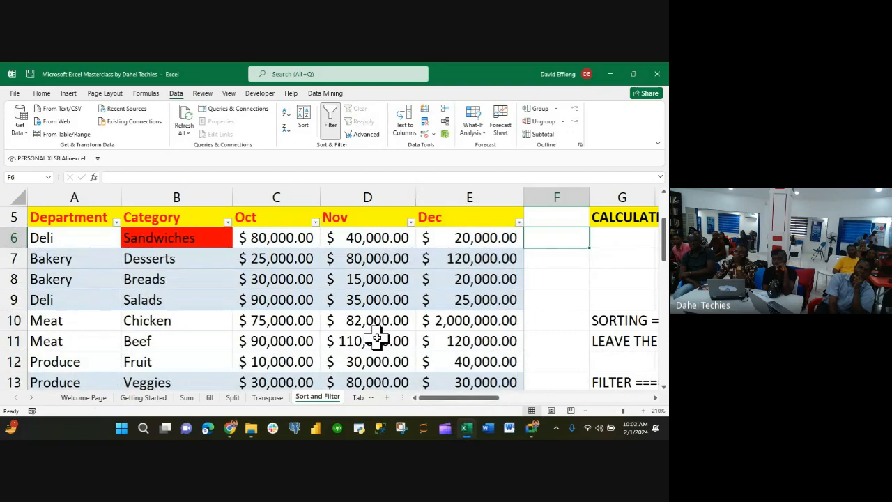
pyautogui.scroll(-2, 376, 338)
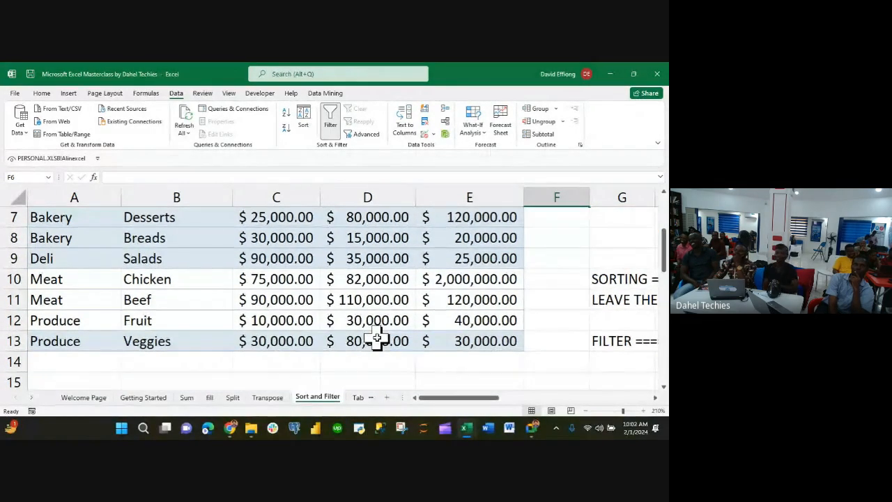
pyautogui.scroll(2, 376, 338)
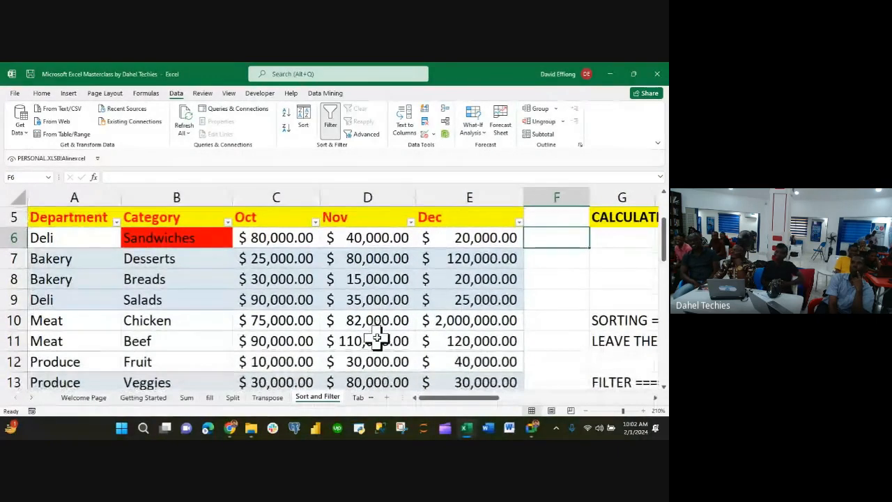
# - Filter the Department column of the sales table to show only Meat
pyautogui.scroll(1, 376, 338)
pyautogui.scroll(1, 377, 338)
pyautogui.scroll(-1, 376, 338)
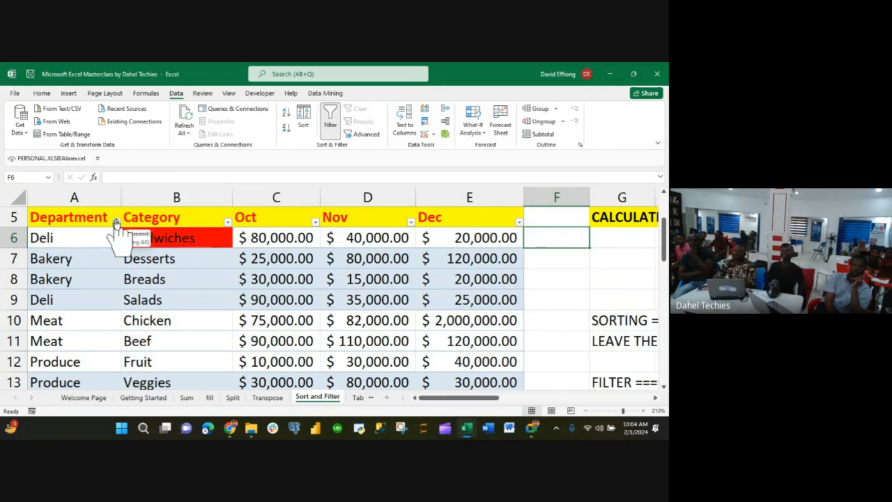
pyautogui.click(116, 221)
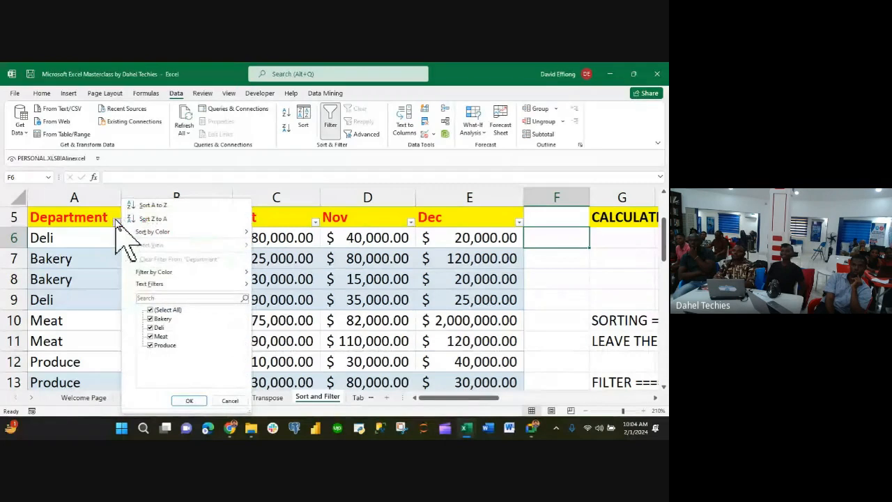
pyautogui.click(151, 327)
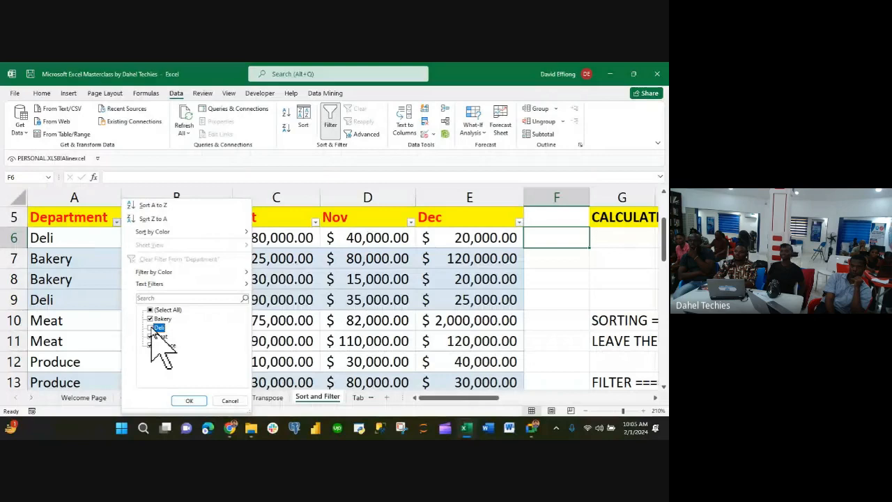
pyautogui.click(150, 319)
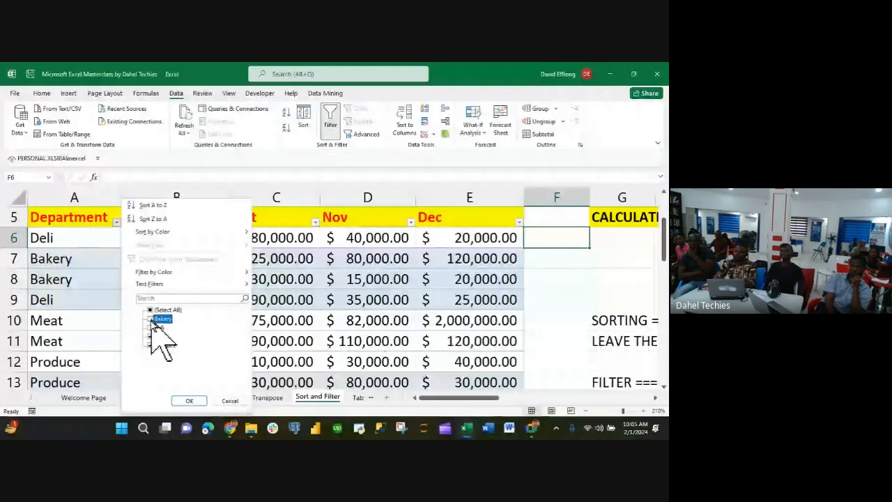
pyautogui.click(151, 345)
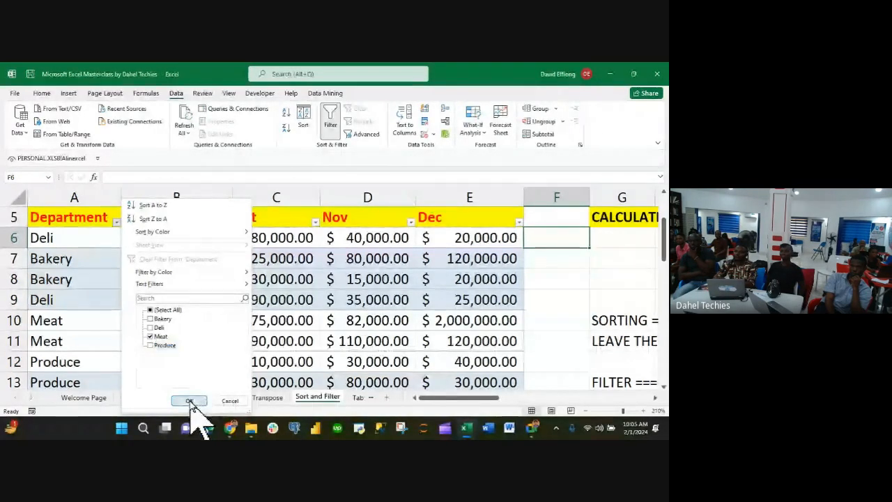
pyautogui.click(189, 401)
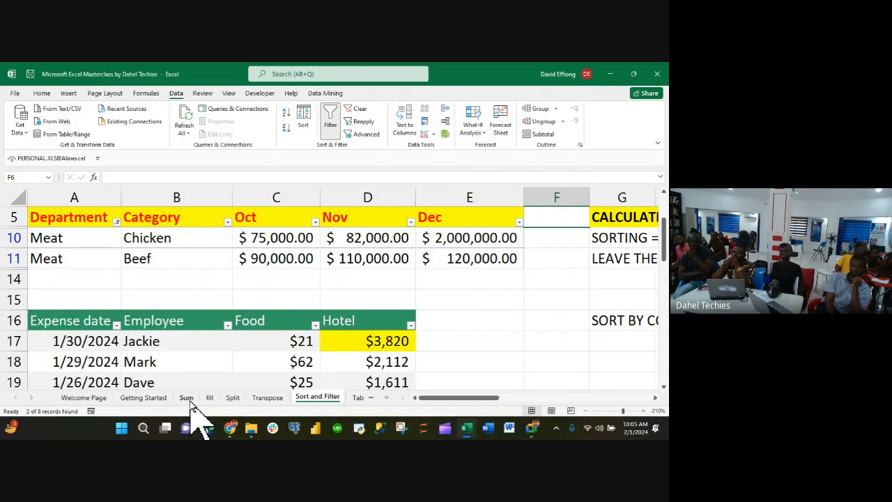
# - Examine the expense table with its highlighted Hotel amounts, and look briefly at the Tables worksheet before returning to Sort and Filter
pyautogui.scroll(-3, 264, 327)
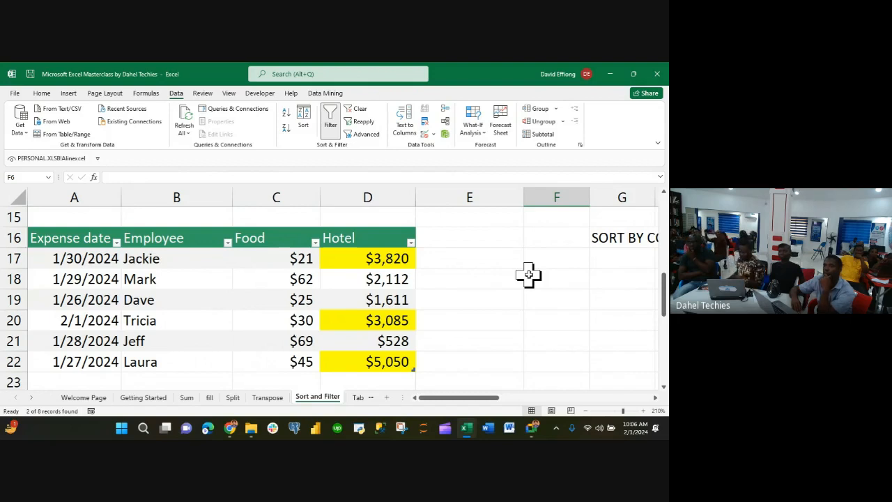
pyautogui.hscroll(2, 528, 276)
pyautogui.hscroll(-2, 528, 276)
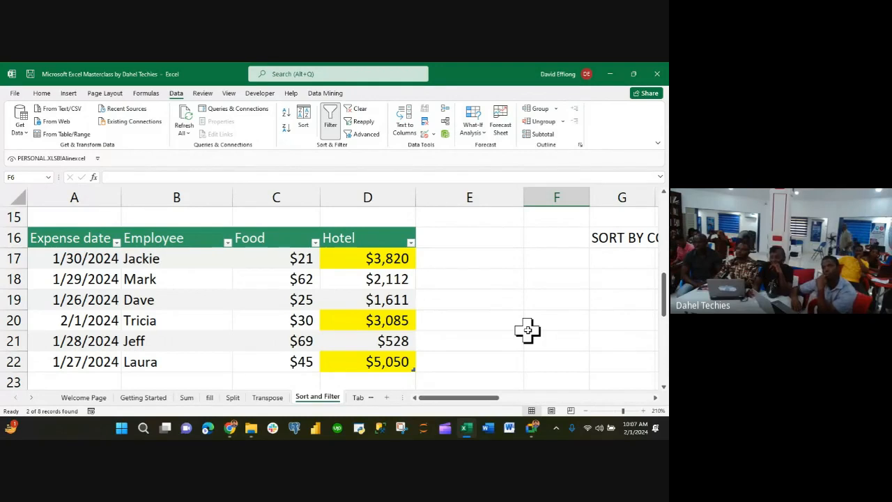
pyautogui.scroll(-1, 528, 331)
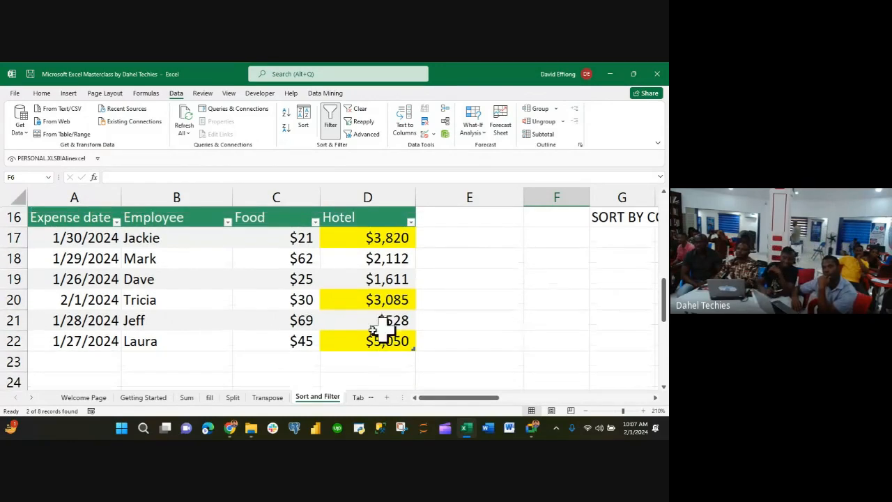
pyautogui.click(31, 397)
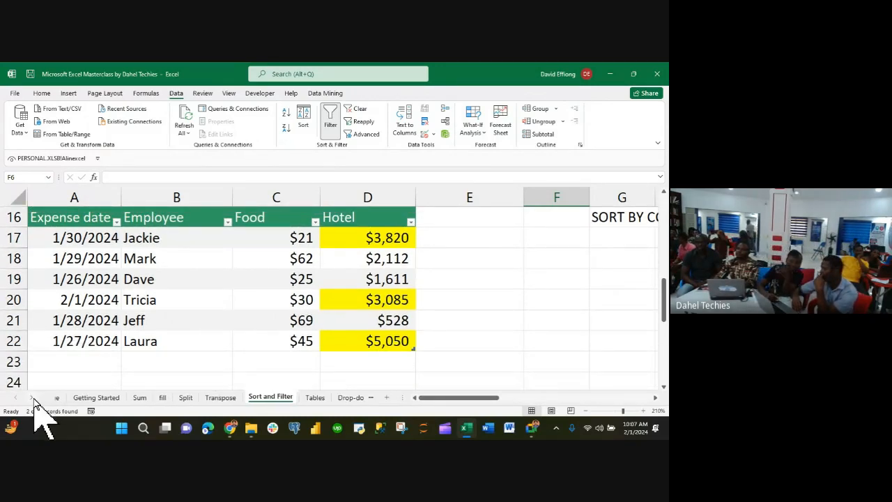
pyautogui.click(32, 398)
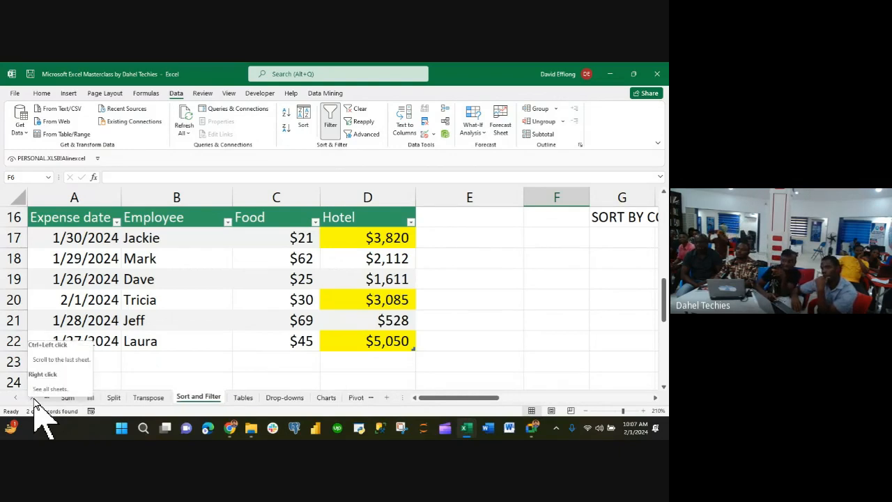
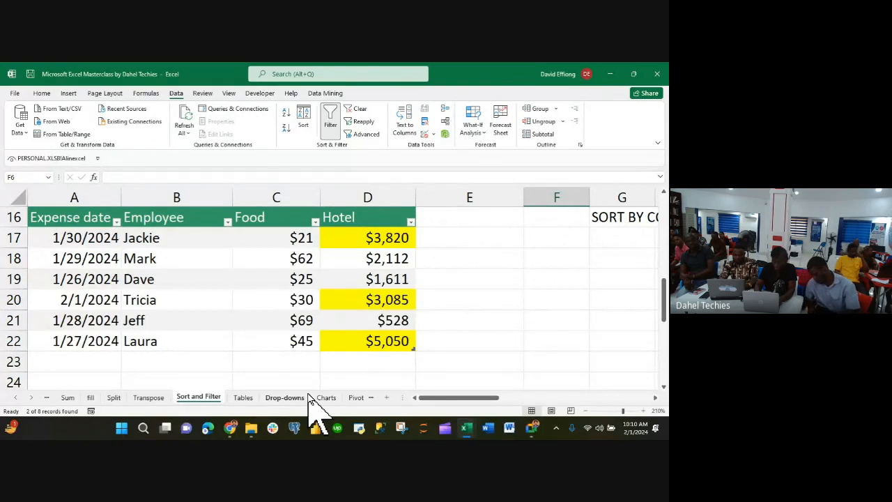
pyautogui.click(243, 398)
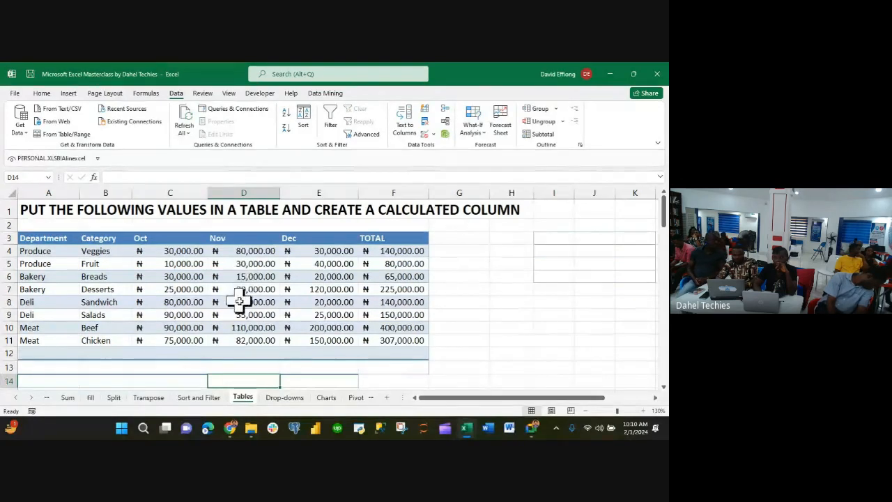
pyautogui.click(198, 398)
pyautogui.scroll(-1, 235, 337)
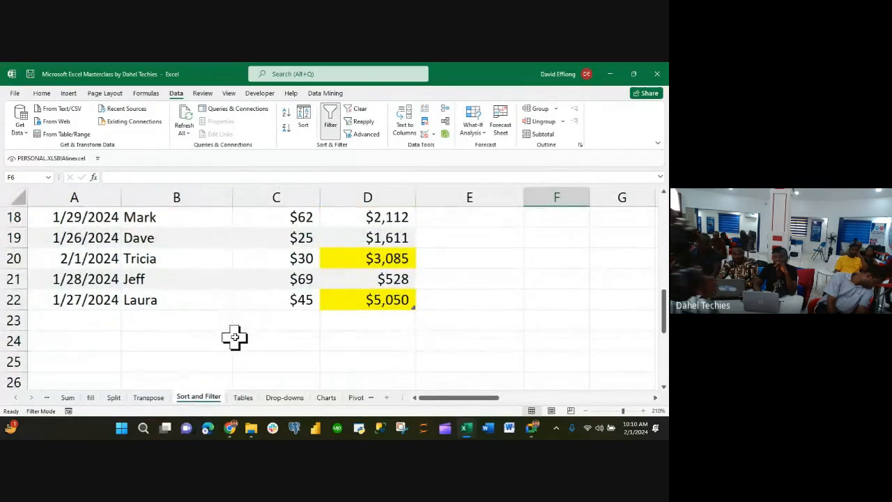
pyautogui.scroll(1, 235, 337)
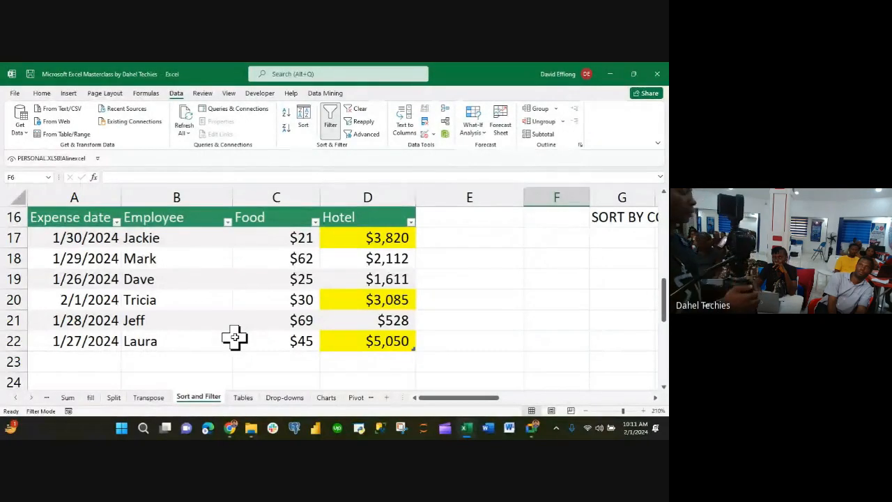
# - Turn off filtering on the department sales table to bring back all of its rows
pyautogui.scroll(5, 340, 309)
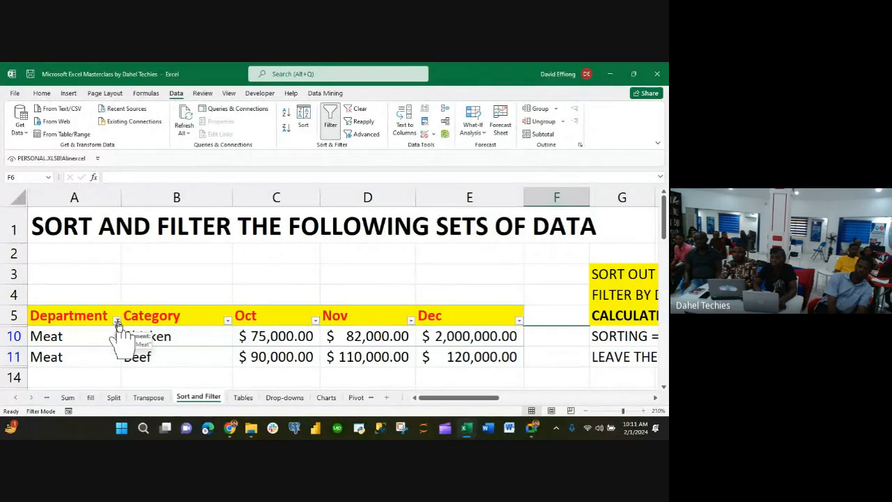
pyautogui.hotkey('ctrl', 'shift', 'l')
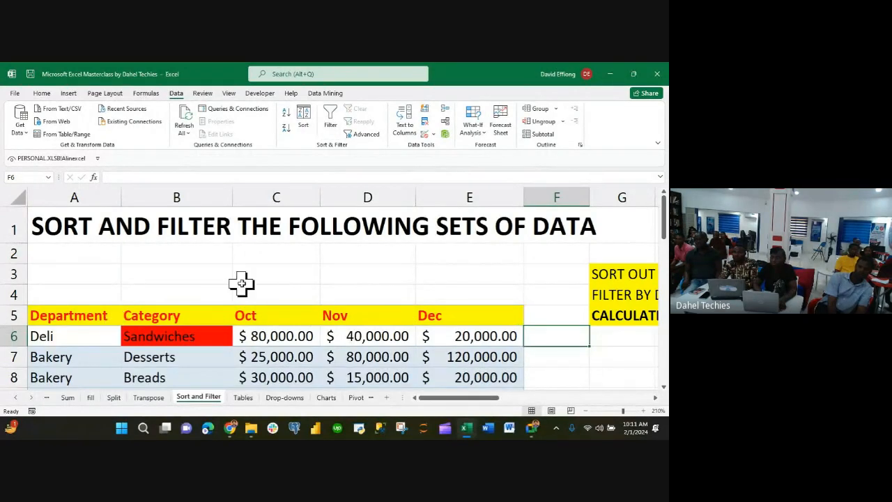
pyautogui.scroll(-1, 240, 297)
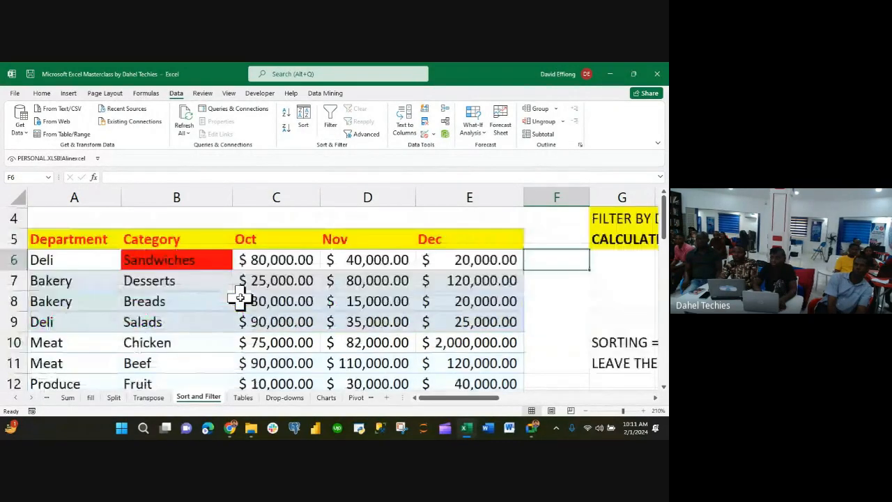
pyautogui.scroll(-1, 240, 297)
pyautogui.scroll(1, 240, 298)
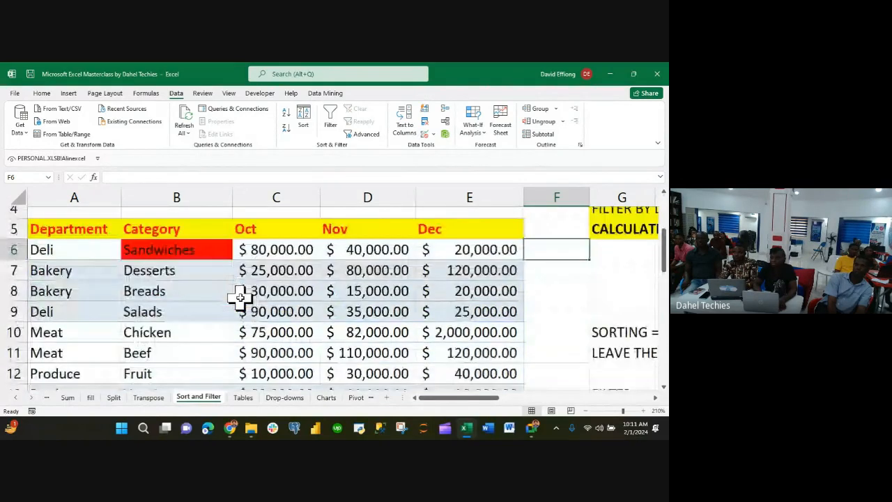
pyautogui.scroll(1, 239, 298)
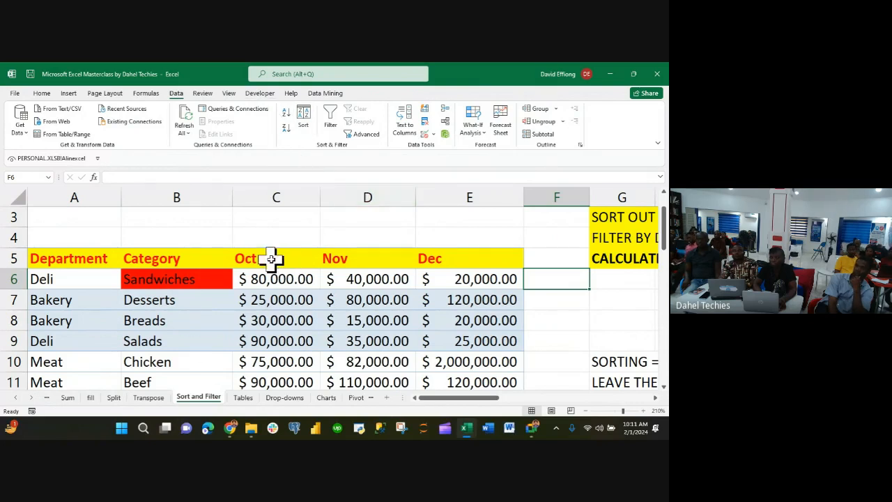
# - Apply the Currency number format to the Oct amount of the Sandwiches row in C6
pyautogui.click(268, 280)
pyautogui.hotkey('ctrl', 'a')
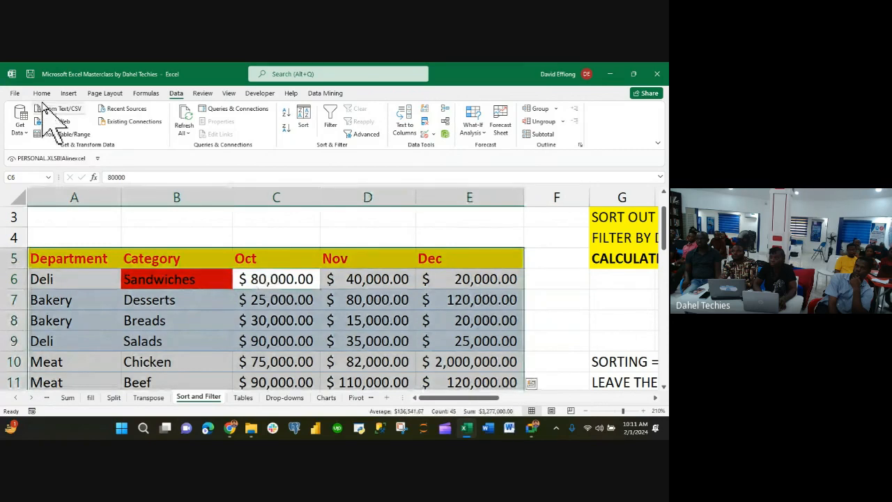
pyautogui.click(297, 280)
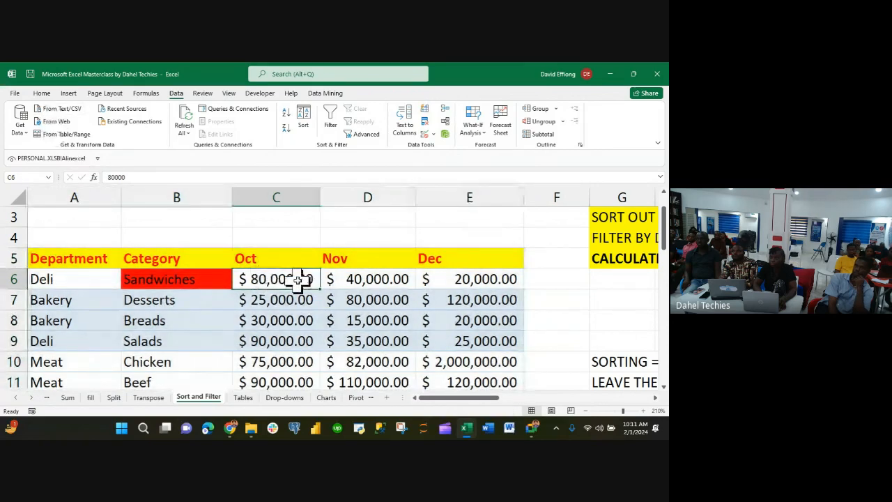
pyautogui.click(41, 93)
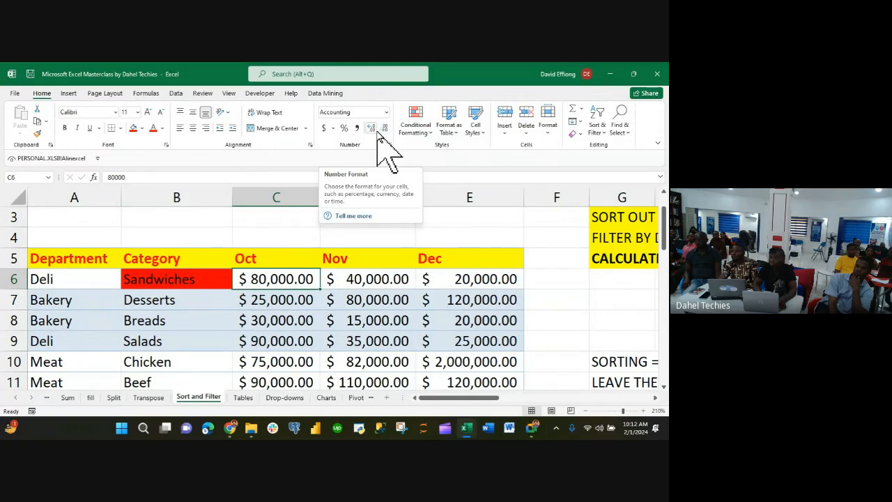
pyautogui.click(386, 113)
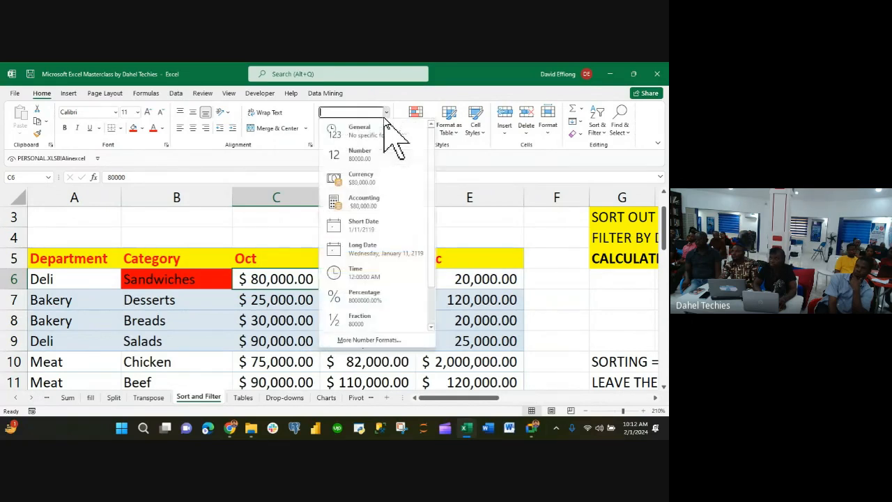
pyautogui.click(369, 175)
pyautogui.click(419, 324)
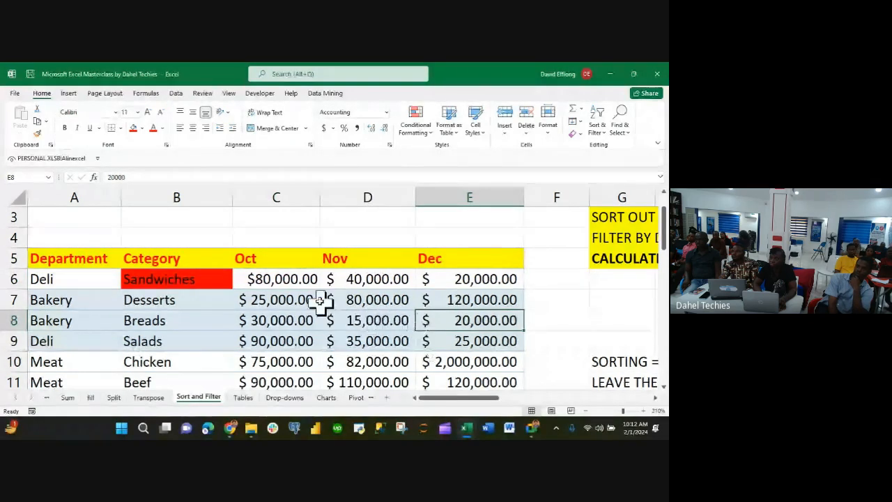
pyautogui.click(303, 282)
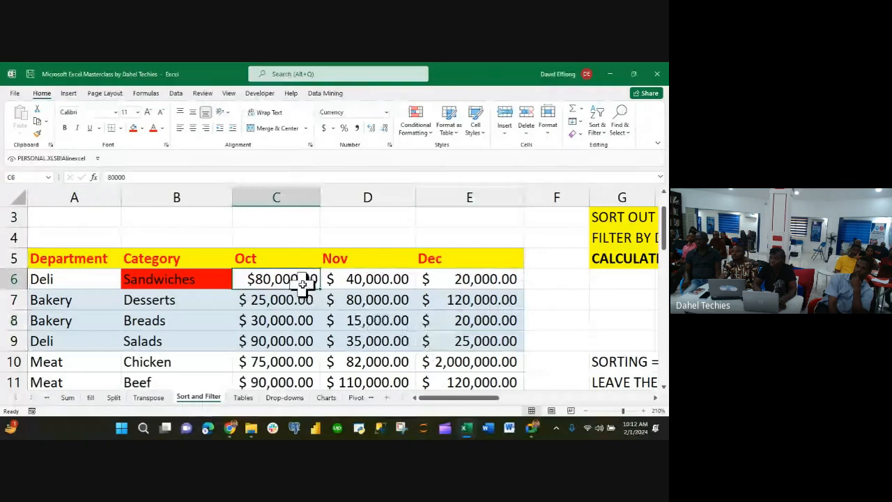
pyautogui.click(387, 112)
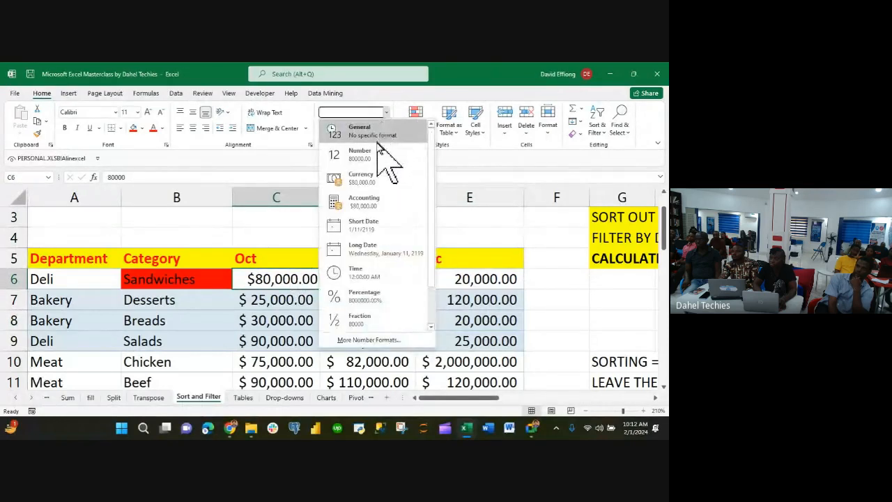
pyautogui.click(384, 176)
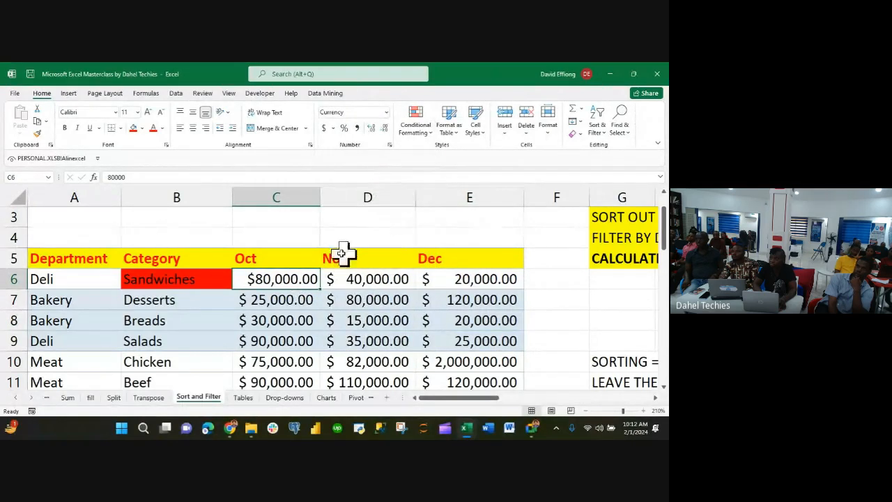
# - Set the number format of the Sandwiches Oct amount in C6 to Accounting
pyautogui.click(387, 113)
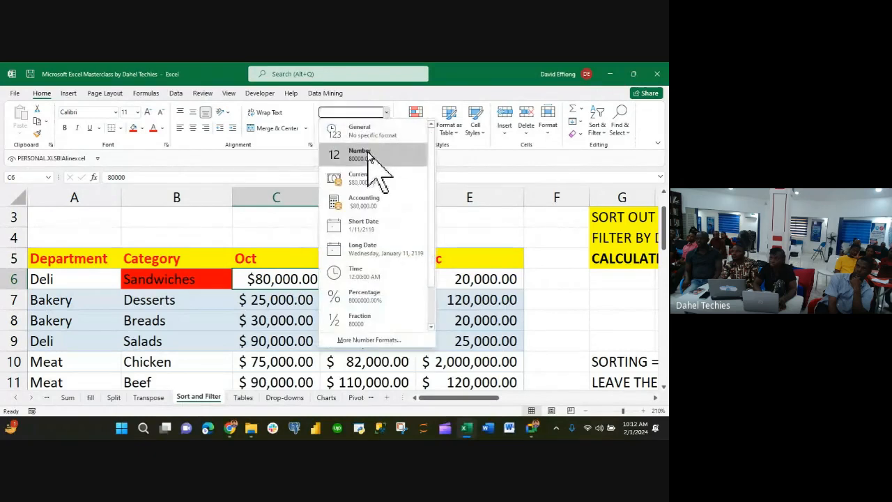
pyautogui.click(373, 201)
pyautogui.scroll(-1, 372, 295)
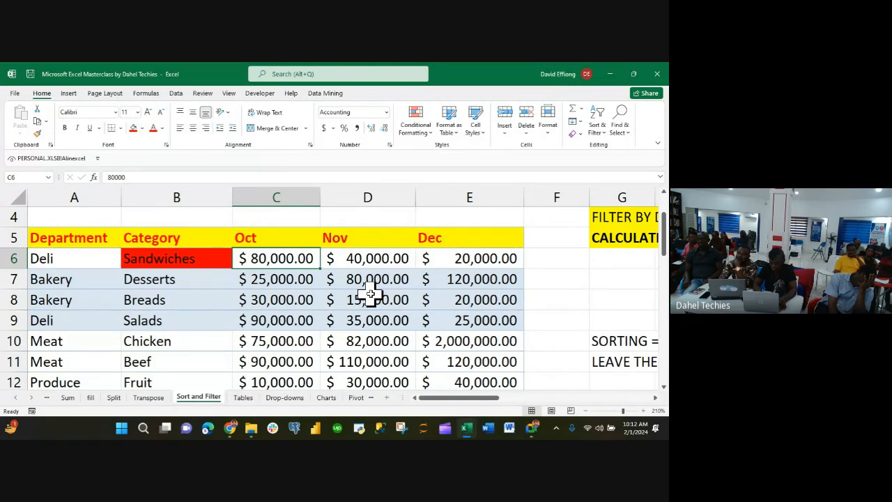
pyautogui.scroll(-1, 384, 324)
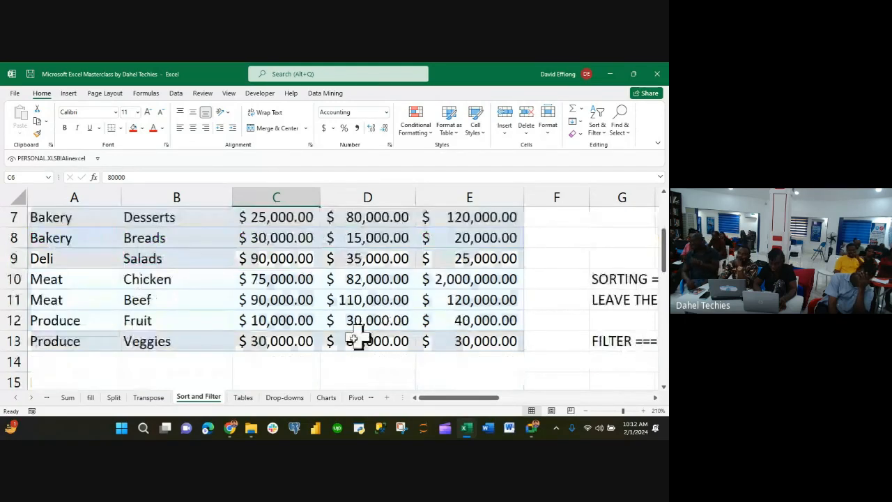
# - Open the Tables worksheet and enlarge its view to 180%, with the department table in sight
pyautogui.click(243, 397)
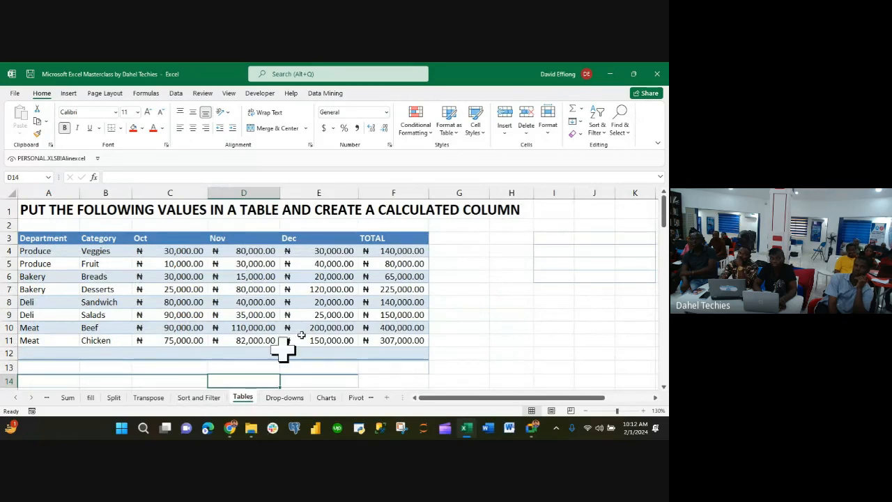
pyautogui.click(642, 412)
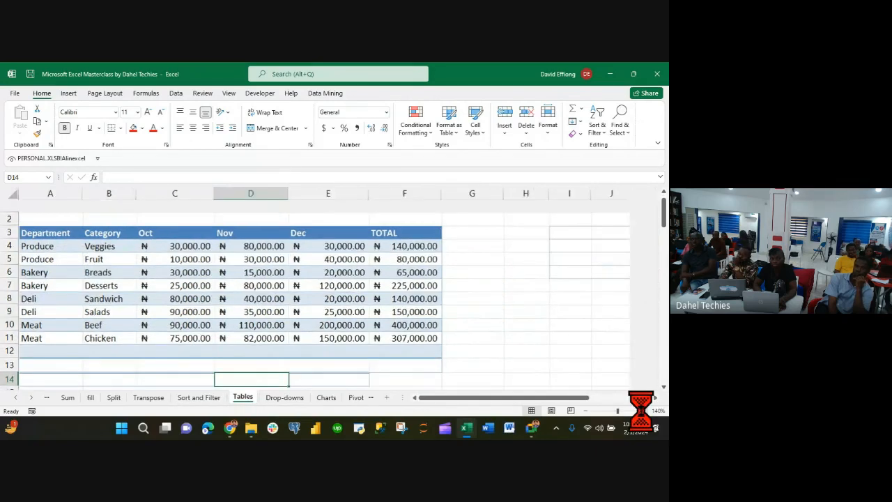
pyautogui.click(642, 411)
pyautogui.click(642, 411)
pyautogui.click(642, 412)
pyautogui.click(642, 411)
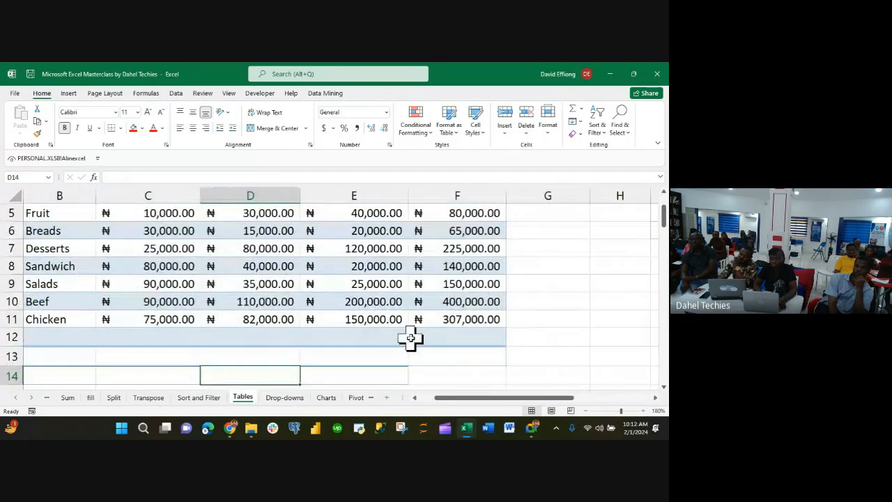
pyautogui.scroll(2, 409, 338)
pyautogui.hscroll(-1, 410, 338)
pyautogui.scroll(-1, 410, 339)
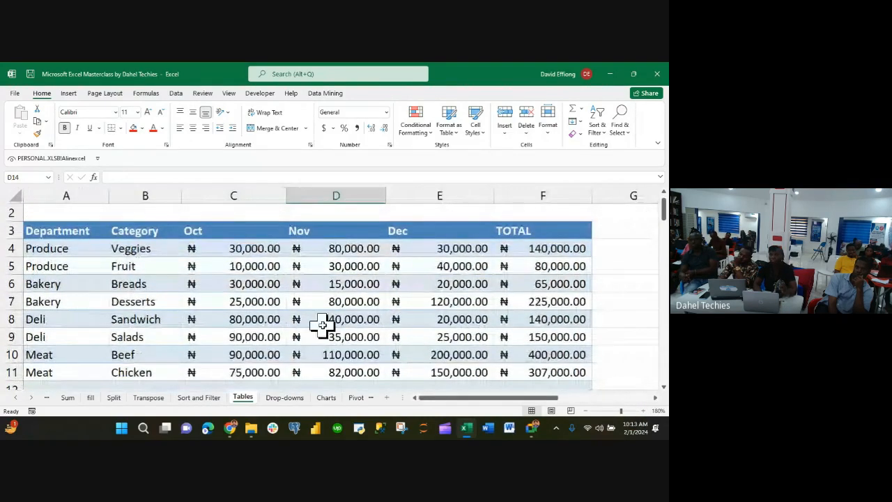
# - Sum the Oct amounts C4:C11 in C12 below the department data, and clear that sum again
pyautogui.scroll(-1, 322, 324)
pyautogui.click(239, 370)
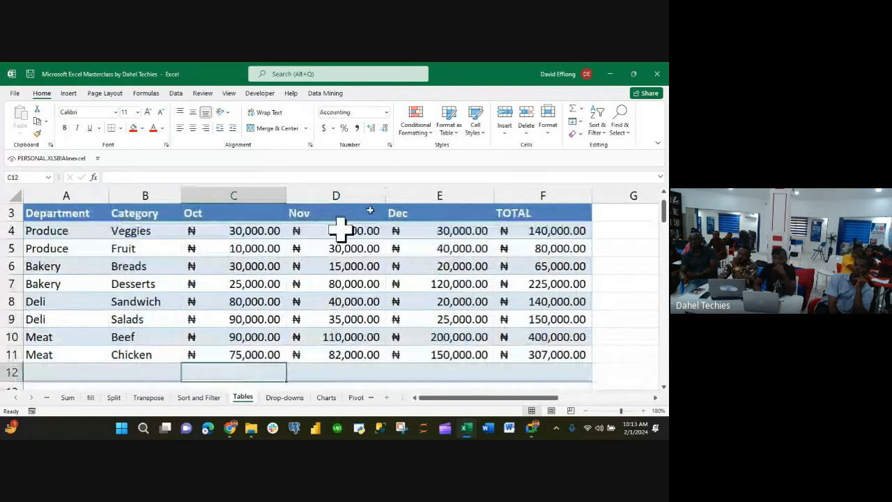
pyautogui.click(572, 109)
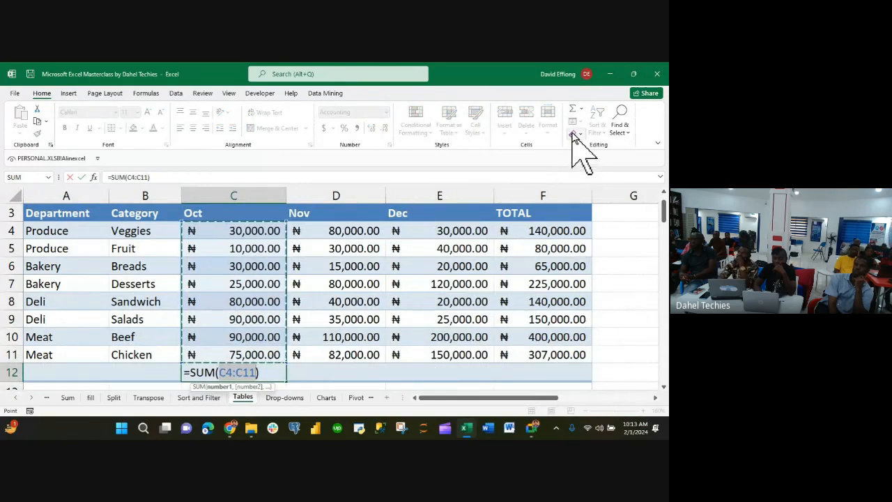
pyautogui.press('Return')
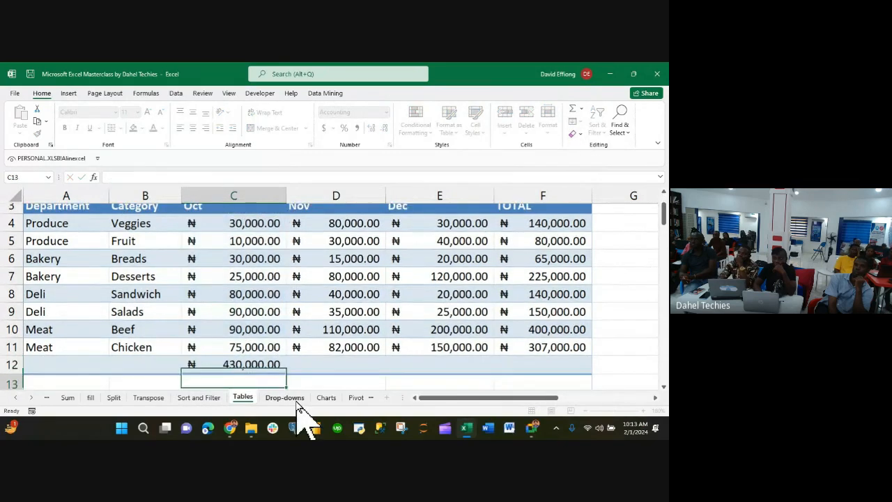
pyautogui.click(255, 355)
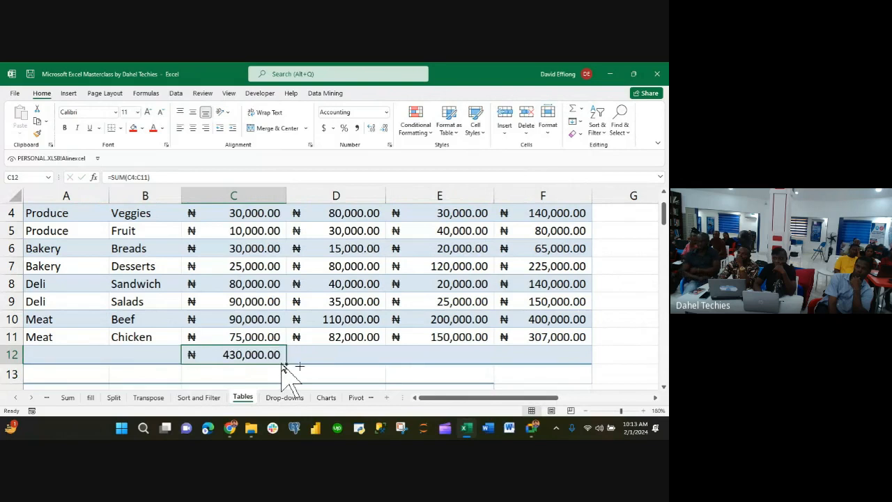
pyautogui.press('Delete')
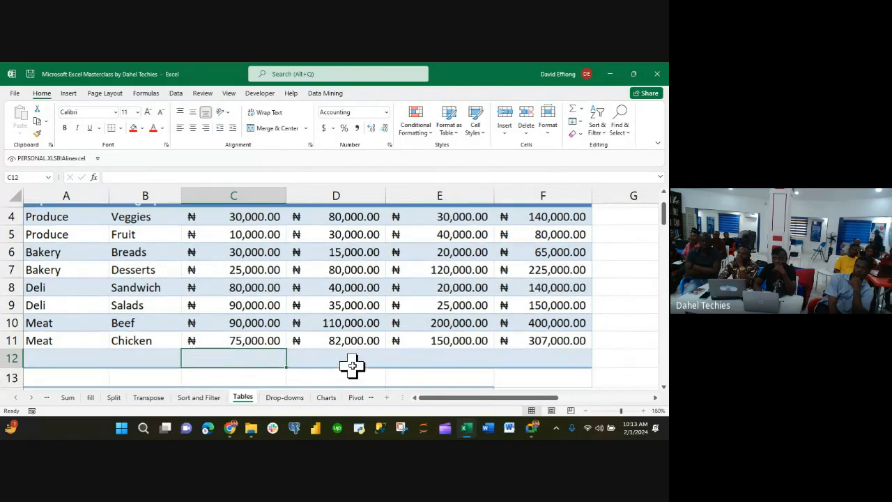
# - Try turning the range A3:F11 into a table without treating its first row as headers, and undo it
pyautogui.scroll(1, 352, 365)
pyautogui.click(221, 300)
pyautogui.hotkey('ctrl', 'a')
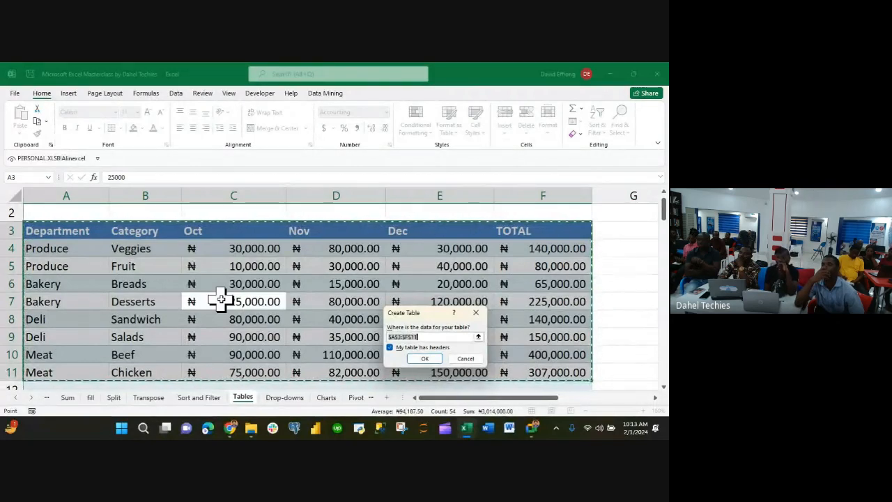
pyautogui.click(389, 348)
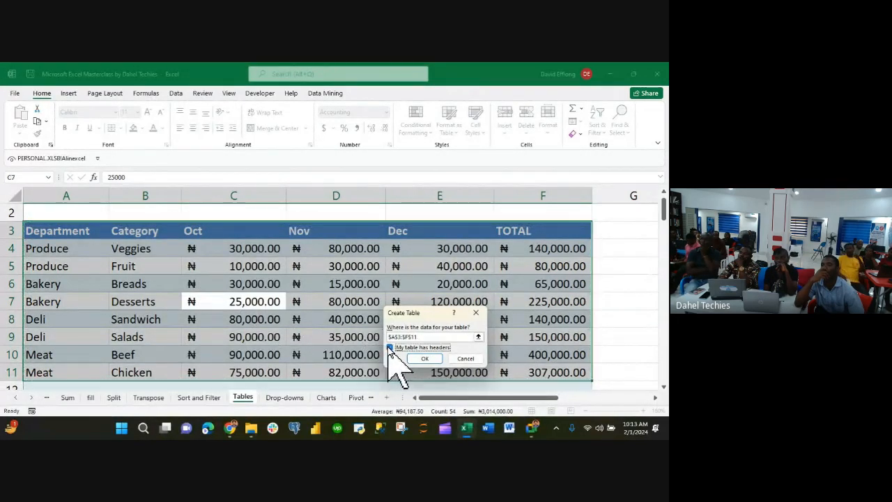
pyautogui.click(426, 358)
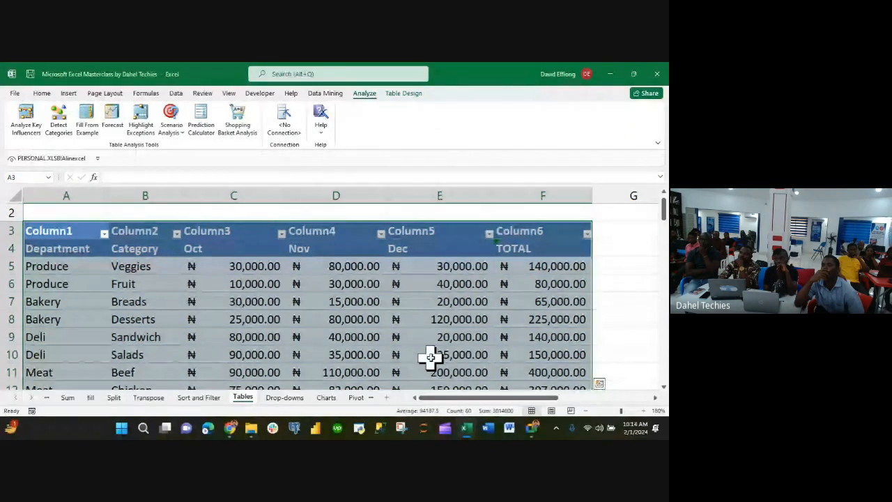
pyautogui.hotkey('ctrl', 'z')
# - Convert the range A3:F11 into a table that uses its first row as headers
pyautogui.hotkey('ctrl', 't')
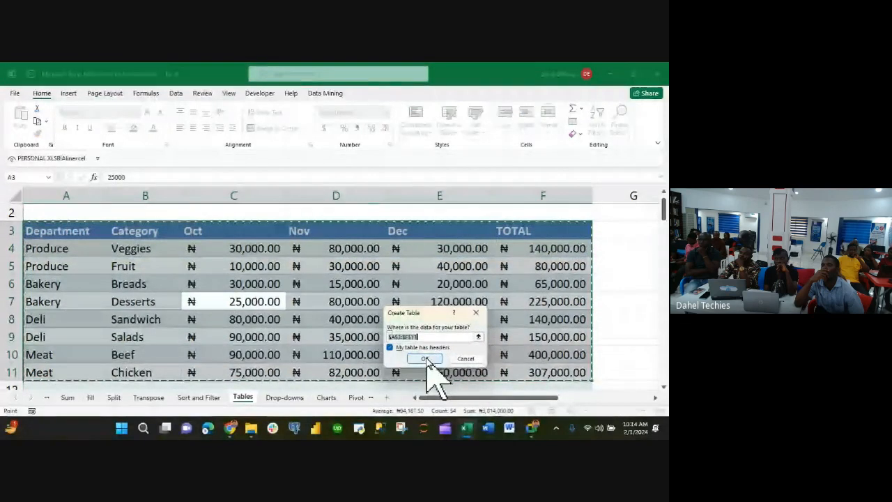
pyautogui.click(427, 359)
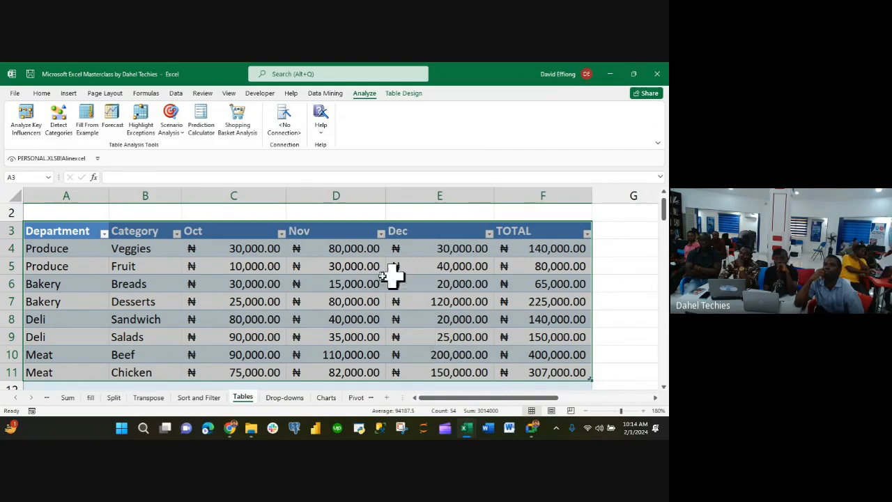
# - Add an automatic sum of the Oct column in C12, directly below the table
pyautogui.scroll(-1, 351, 283)
pyautogui.click(262, 332)
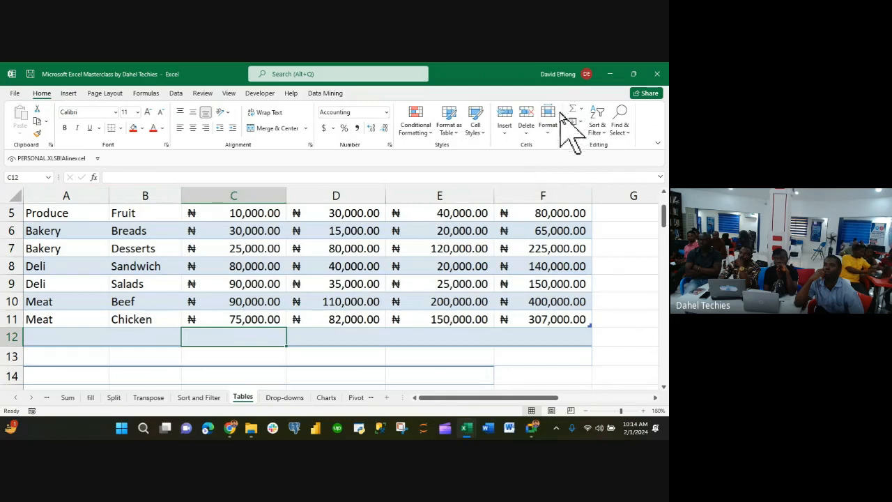
pyautogui.click(572, 111)
pyautogui.click(572, 110)
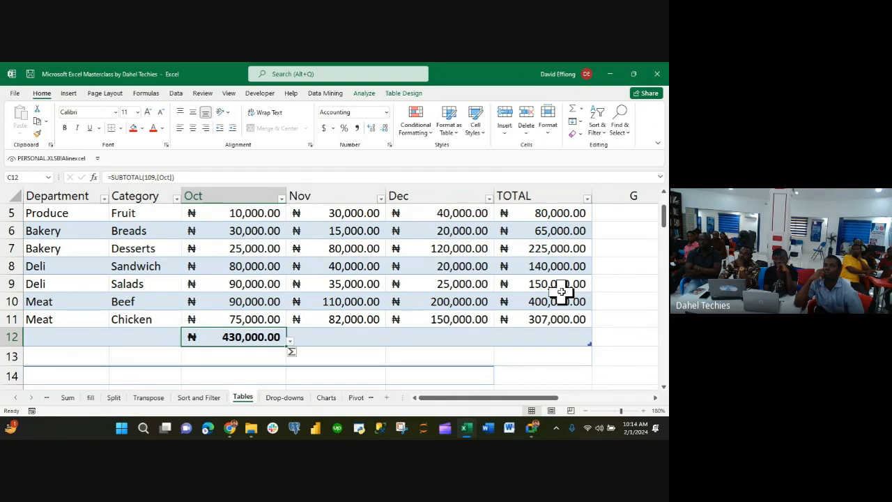
# - Try the Min, Max and Average functions for the Oct total in C12, and set it to StdDev
pyautogui.click(290, 343)
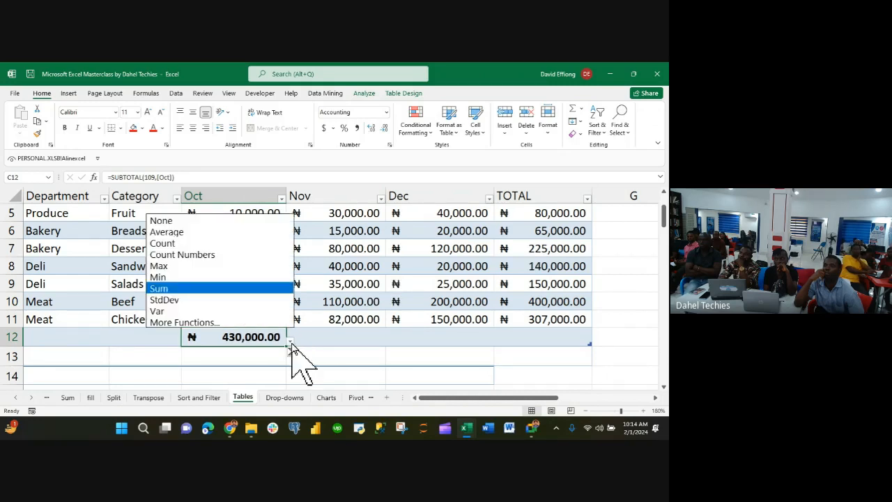
pyautogui.click(159, 278)
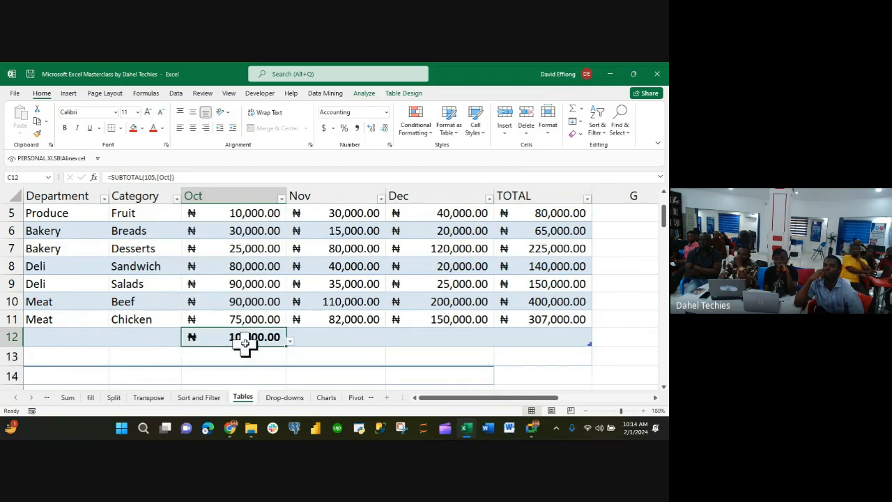
pyautogui.click(290, 342)
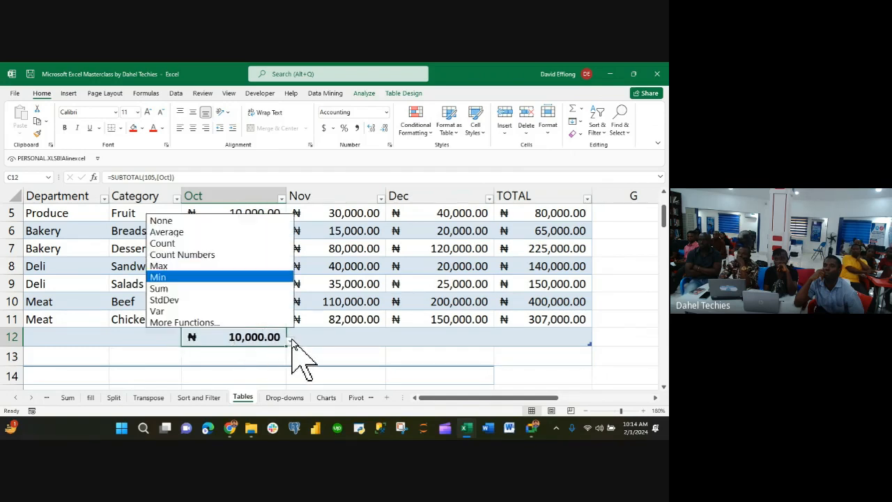
pyautogui.click(210, 267)
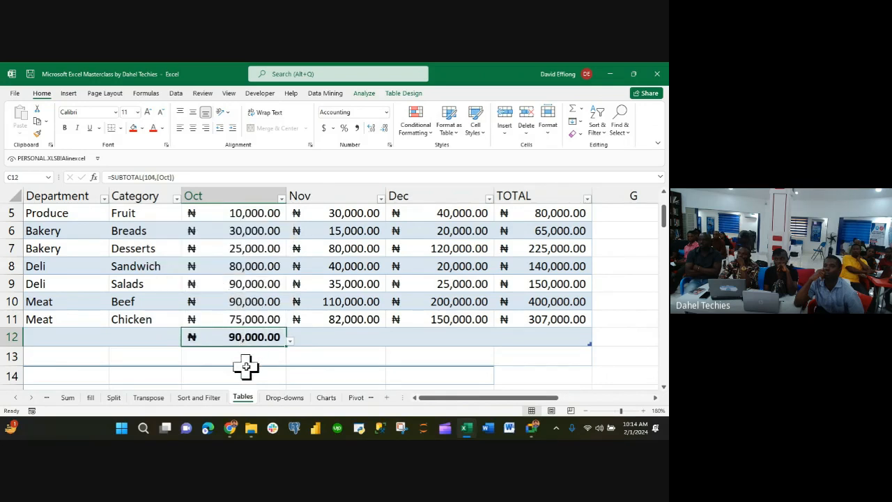
pyautogui.click(290, 341)
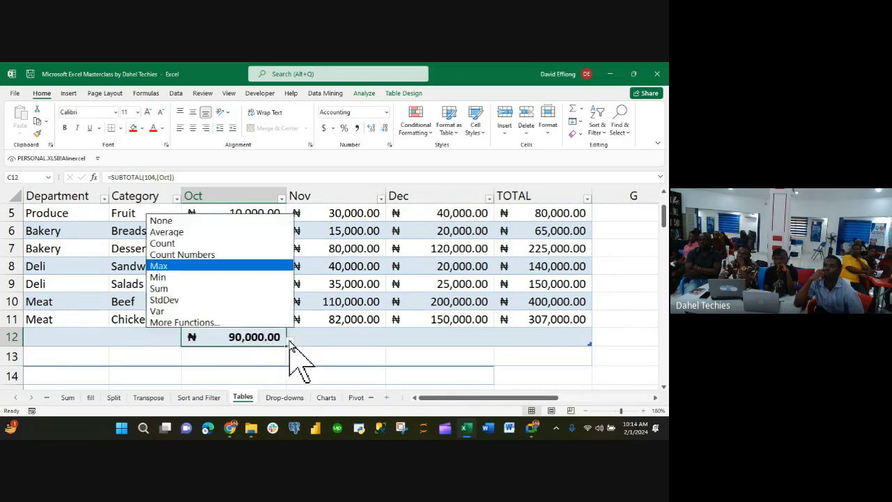
pyautogui.click(184, 231)
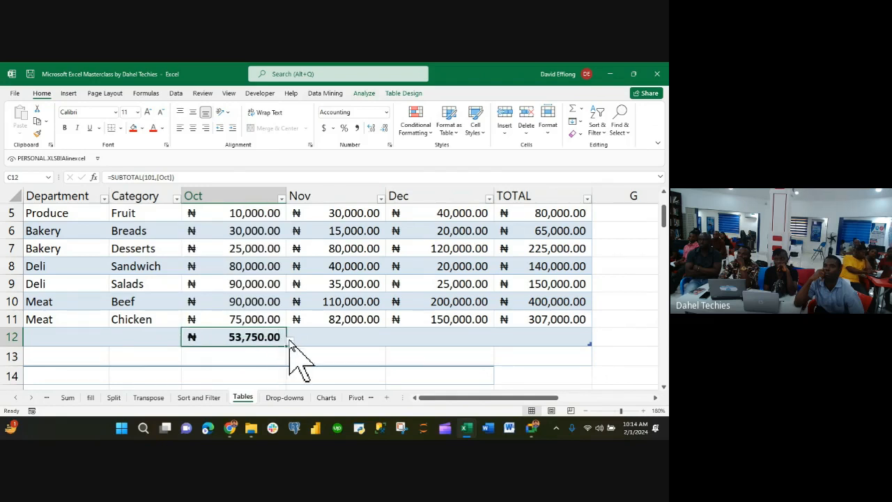
pyautogui.click(290, 341)
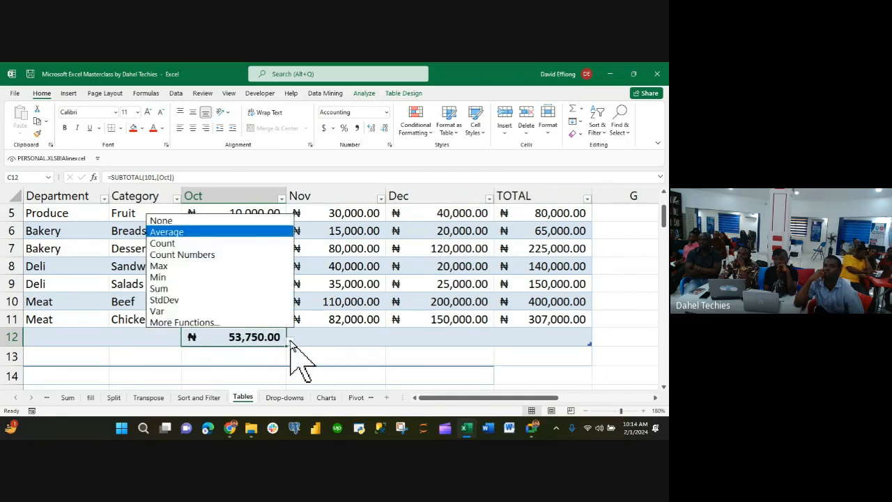
pyautogui.click(171, 304)
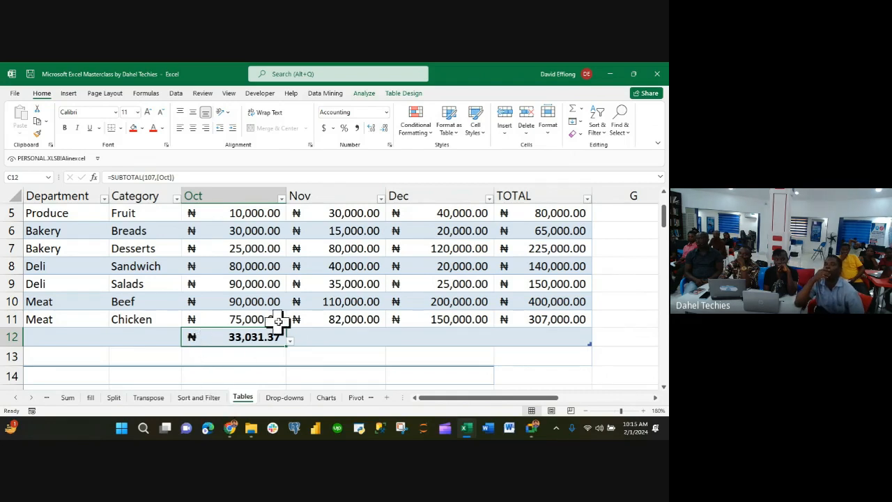
# - Set the Nov total in D12 of the table's total row to Sum
pyautogui.click(335, 334)
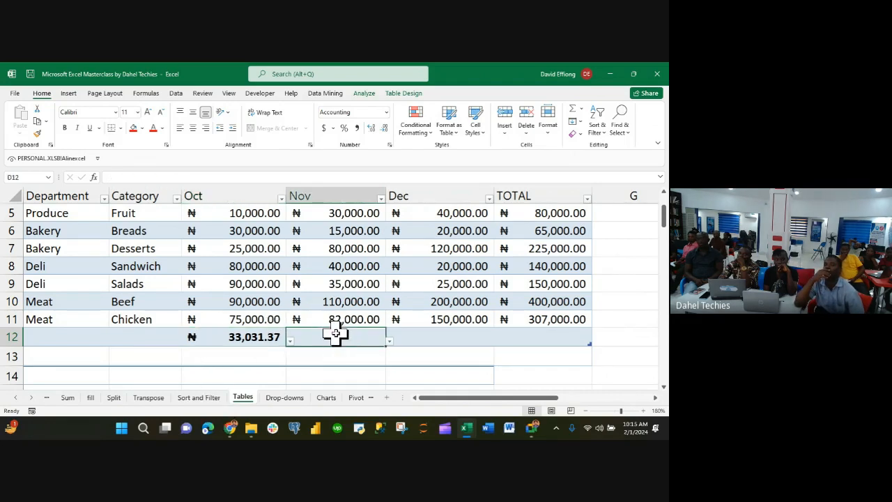
pyautogui.click(390, 341)
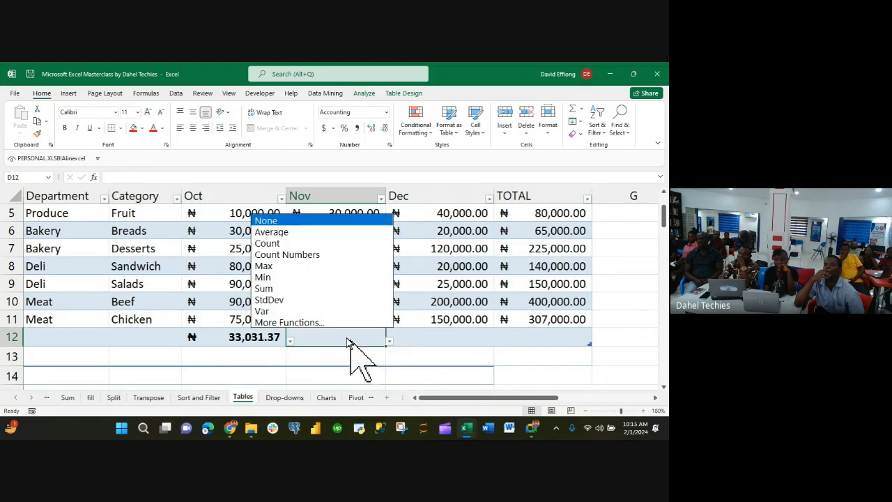
pyautogui.click(285, 287)
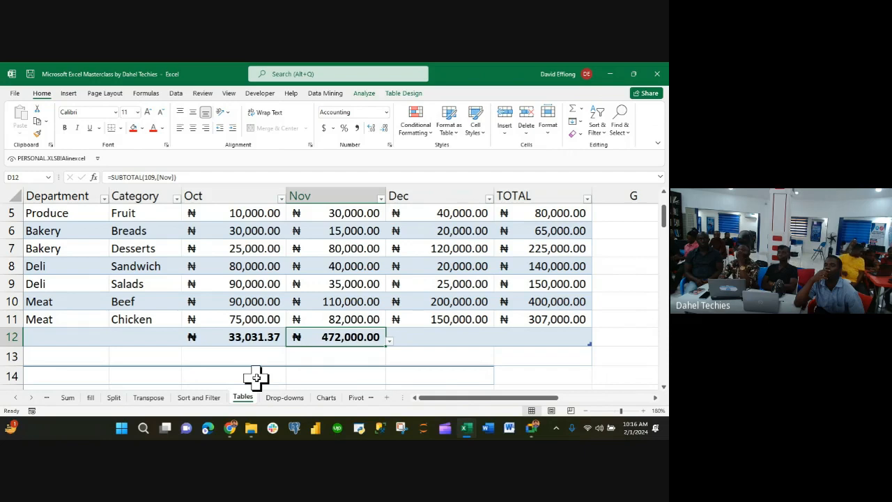
# - Convert the whole department table back to a normal range
pyautogui.click(270, 268)
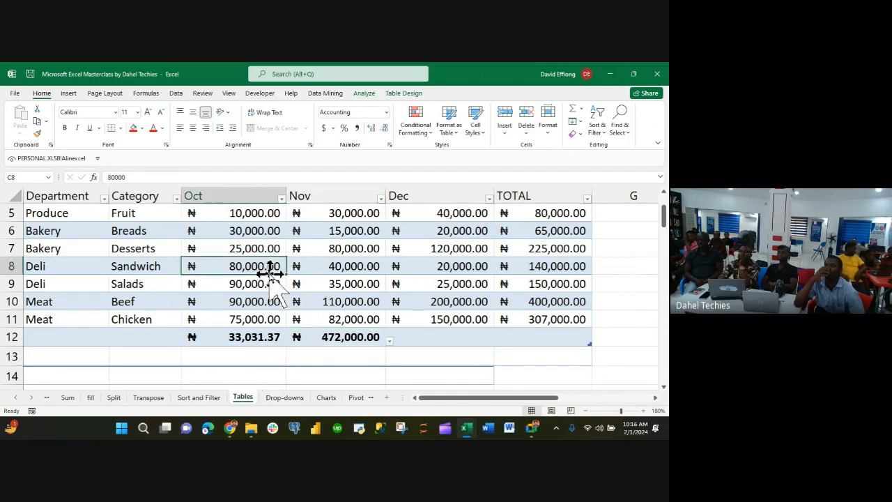
pyautogui.scroll(1, 271, 272)
pyautogui.scroll(1, 270, 274)
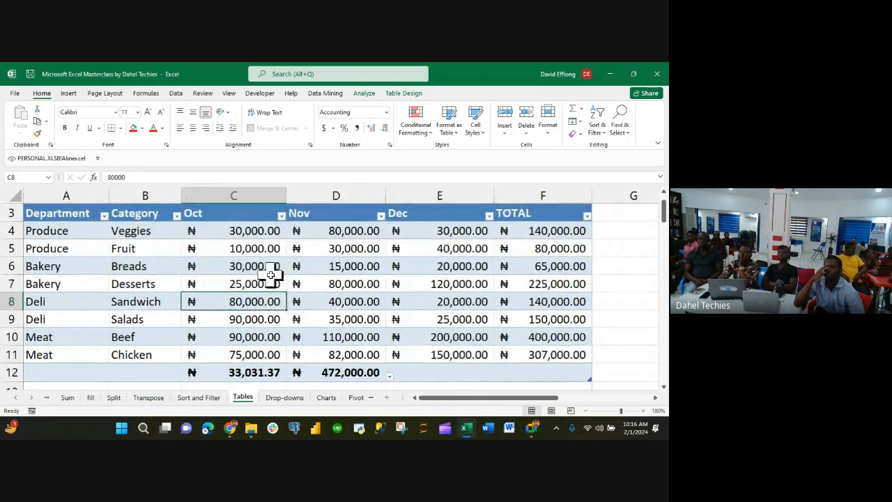
pyautogui.hotkey('ctrl', 'a')
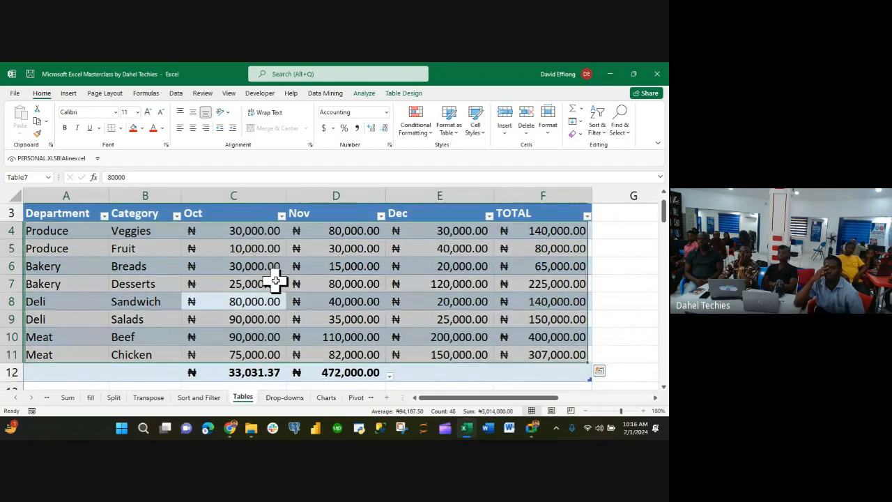
pyautogui.rightClick(311, 289)
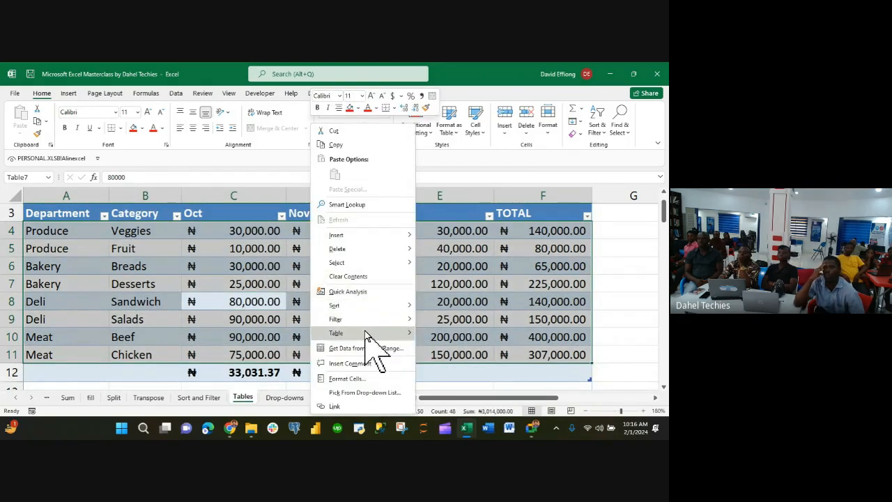
pyautogui.moveTo(368, 335)
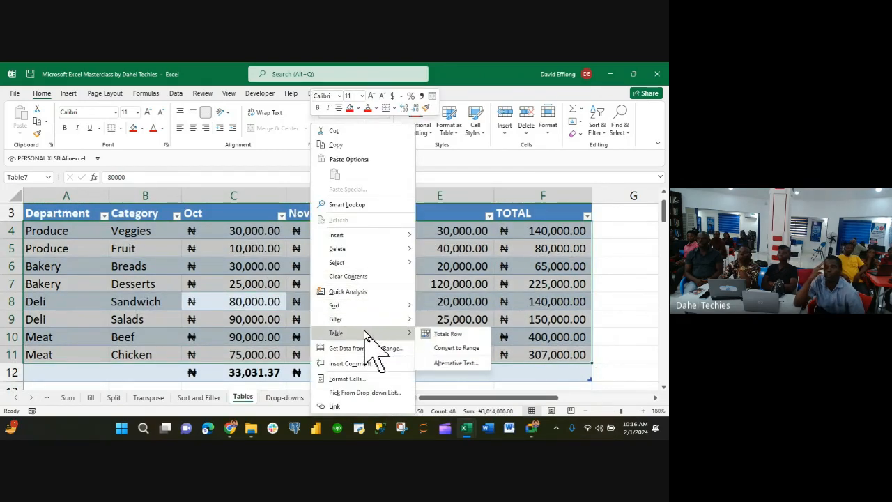
pyautogui.click(455, 348)
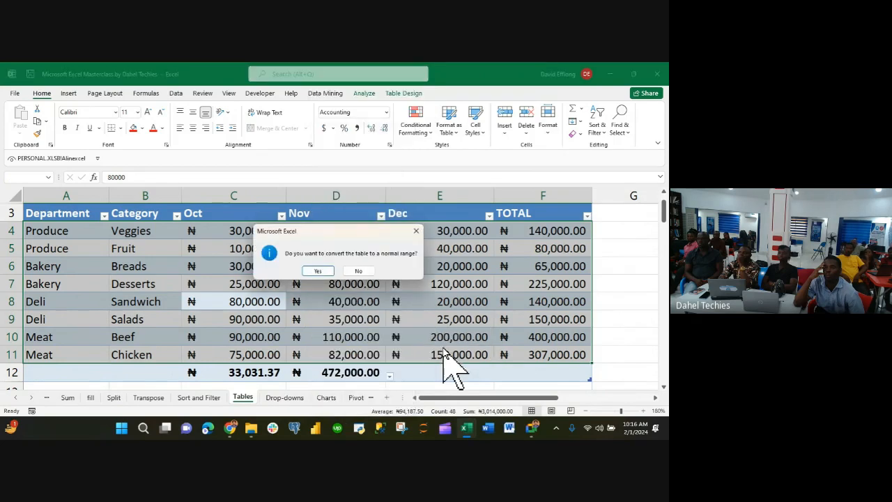
pyautogui.click(326, 272)
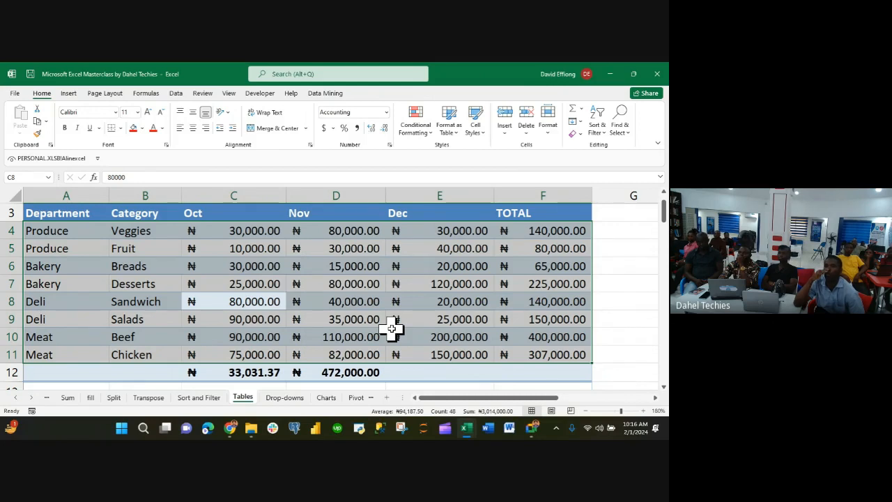
# - Clear the Oct and Nov totals in C12:D12
pyautogui.moveTo(240, 369); pyautogui.dragTo(367, 373)
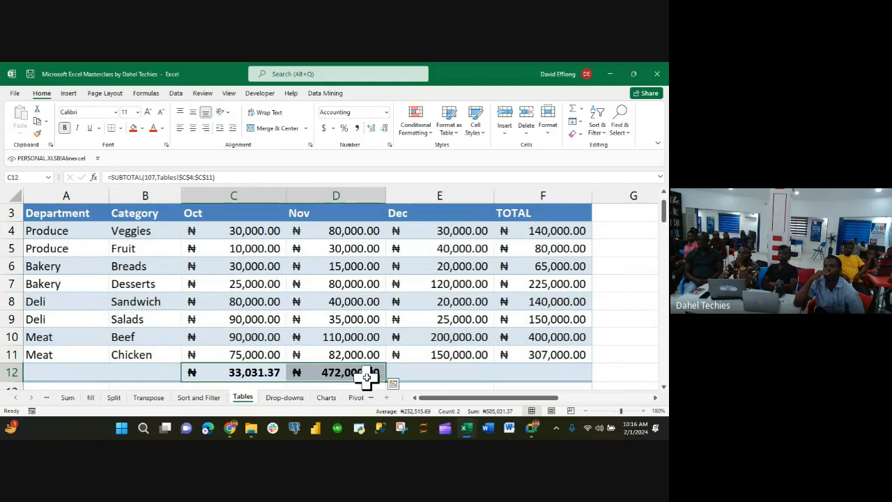
pyautogui.press('Delete')
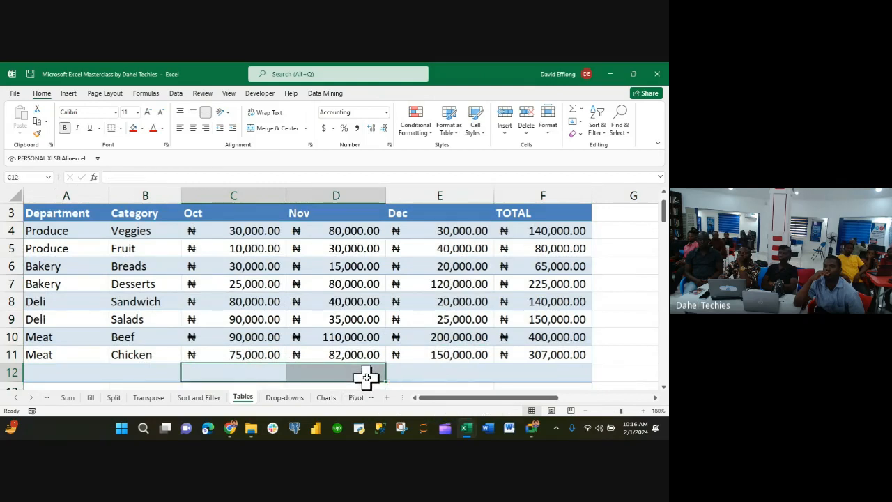
# - Turn the department data with its header row, A3:F11, into a table with headers again
pyautogui.click(299, 334)
pyautogui.hotkey('ctrl', 'a')
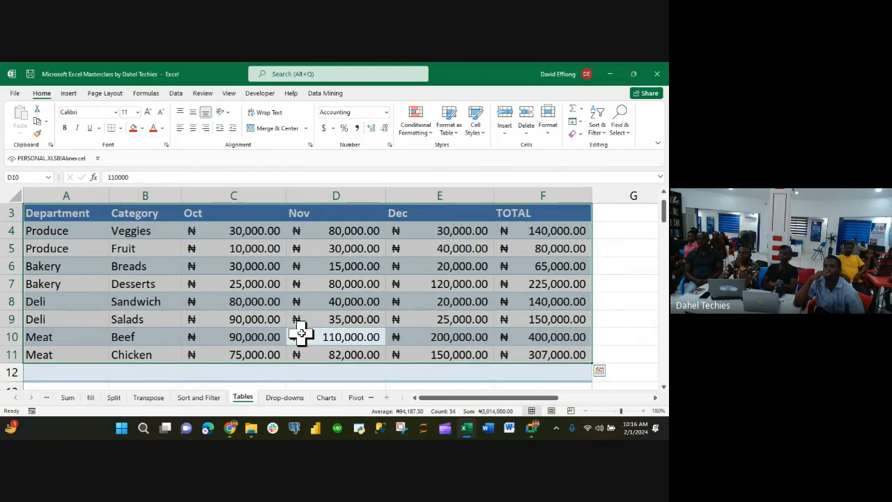
pyautogui.hotkey('ctrl', 't')
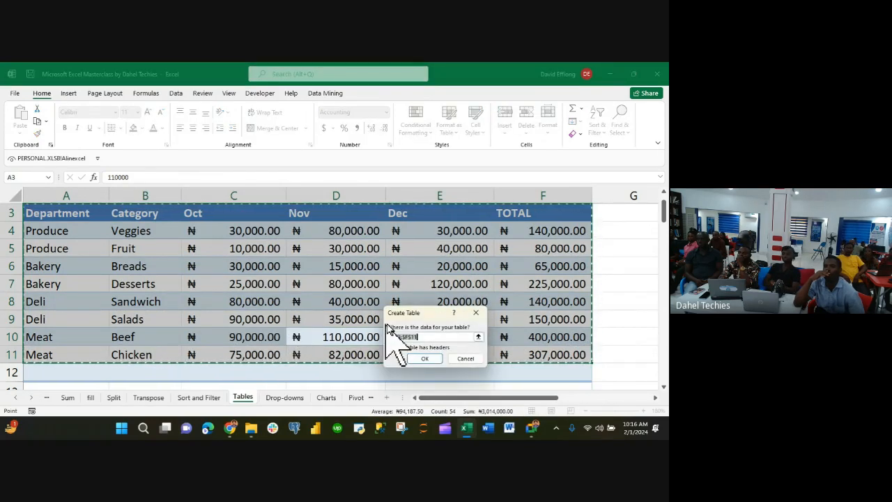
pyautogui.click(424, 359)
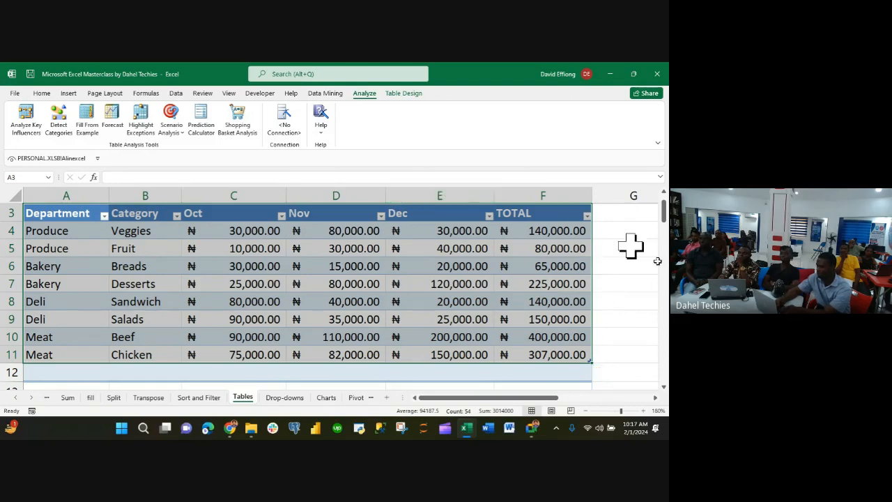
# - Look through the available table styles for the department table and compare their colour schemes
pyautogui.click(614, 277)
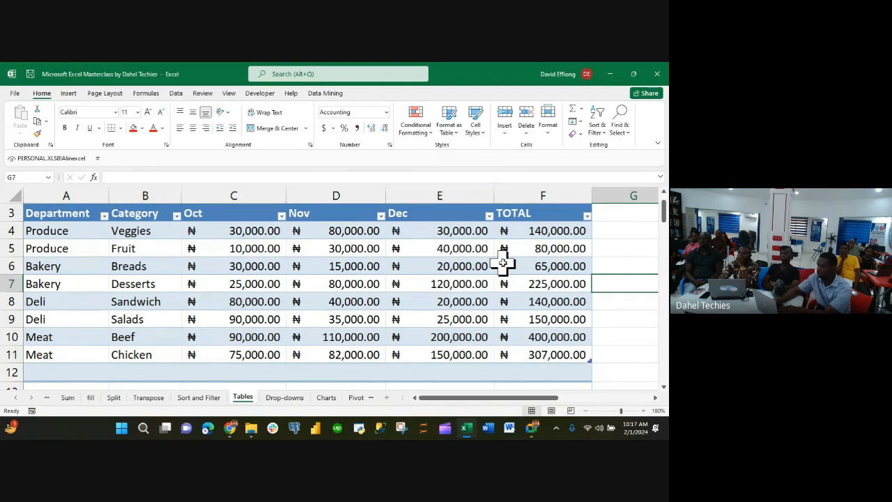
pyautogui.click(319, 281)
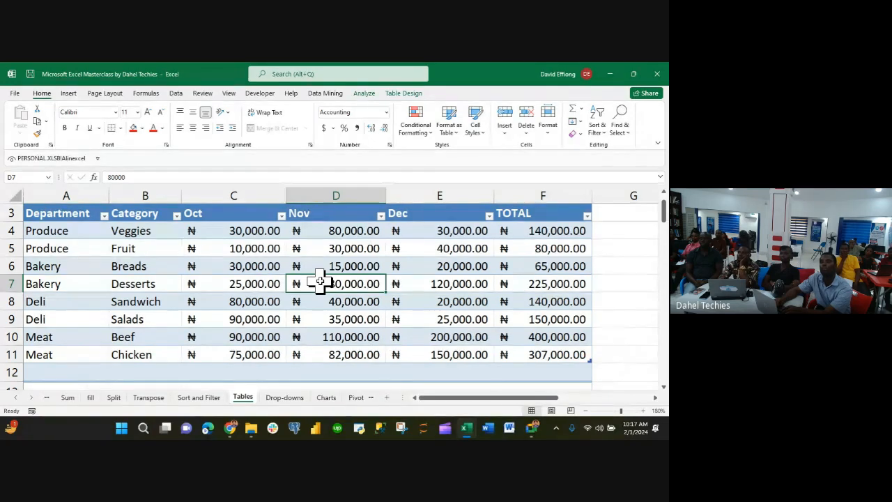
pyautogui.click(404, 93)
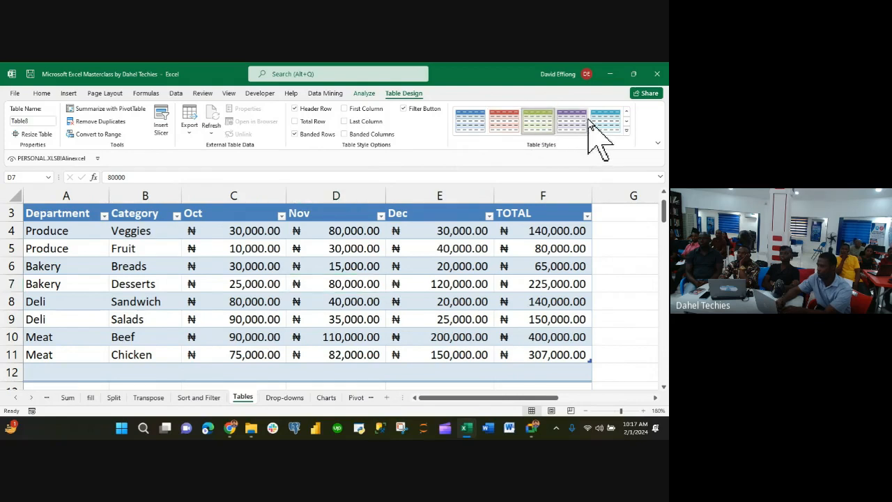
pyautogui.click(396, 317)
pyautogui.hotkey('ctrl', 'a')
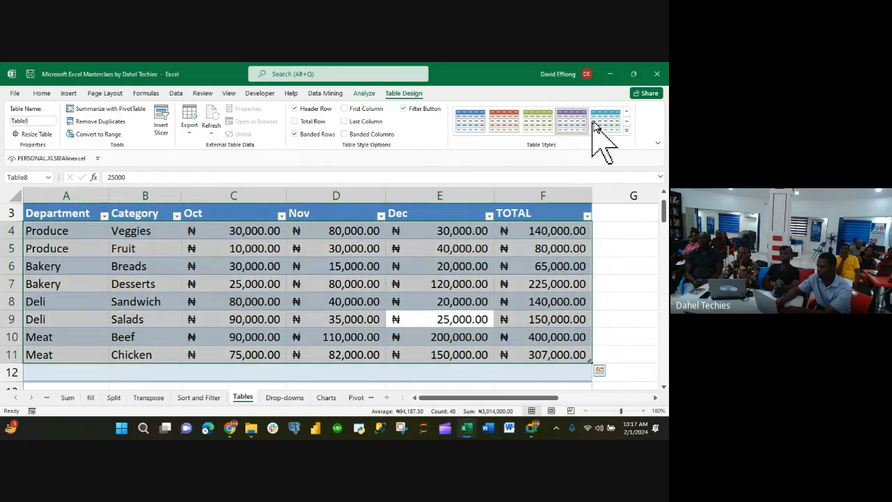
pyautogui.click(626, 121)
pyautogui.click(626, 121)
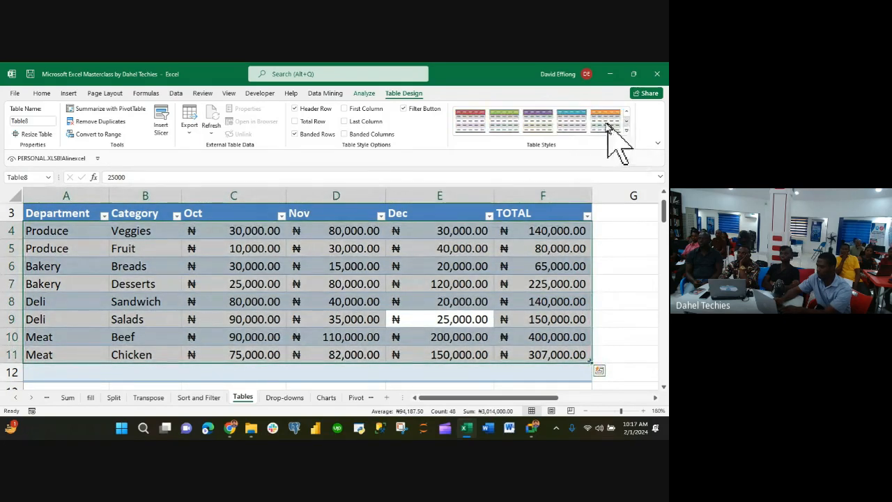
pyautogui.click(445, 245)
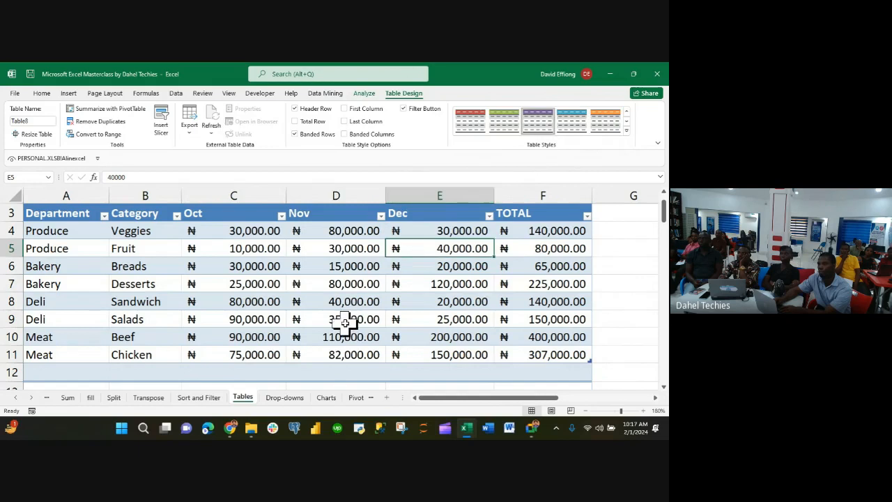
pyautogui.scroll(1, 348, 322)
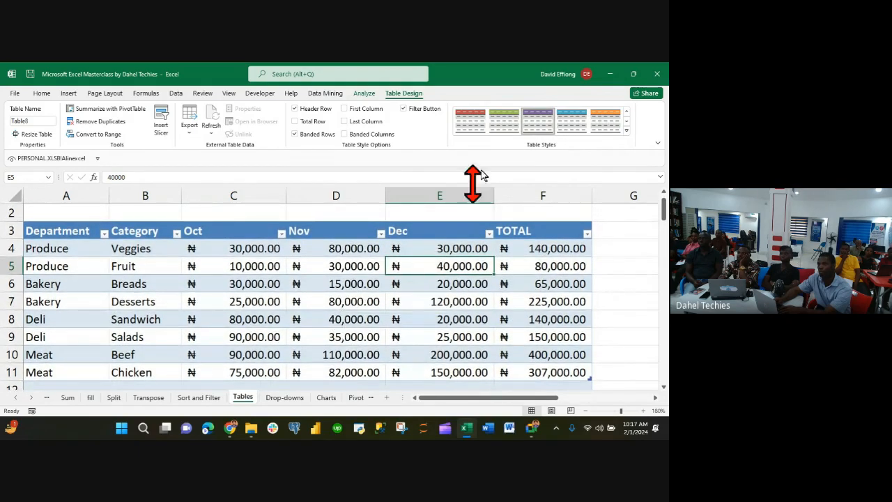
pyautogui.click(626, 121)
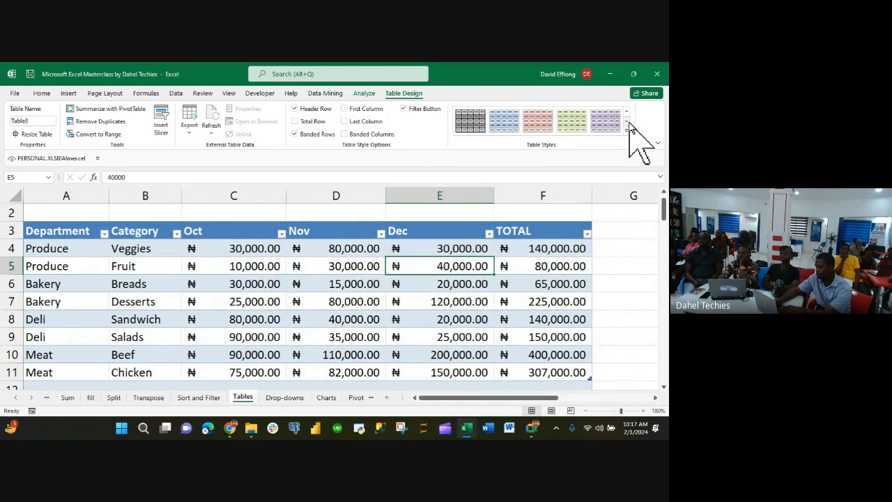
pyautogui.click(629, 286)
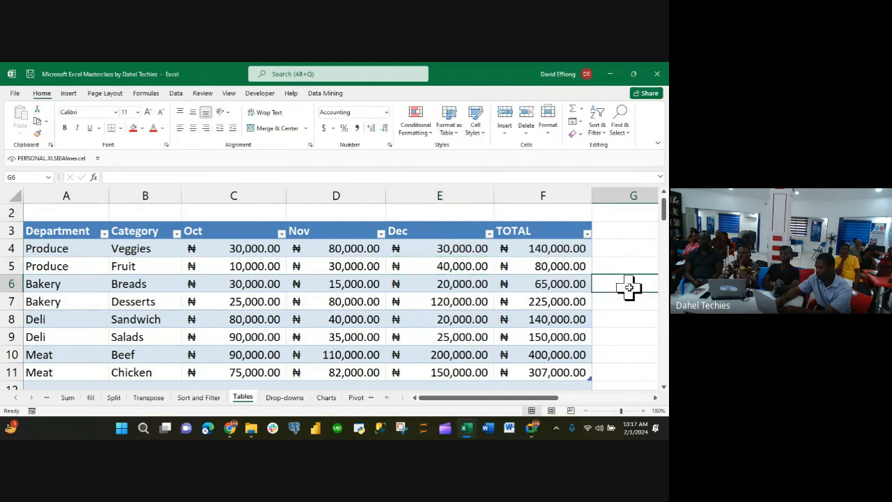
pyautogui.click(524, 301)
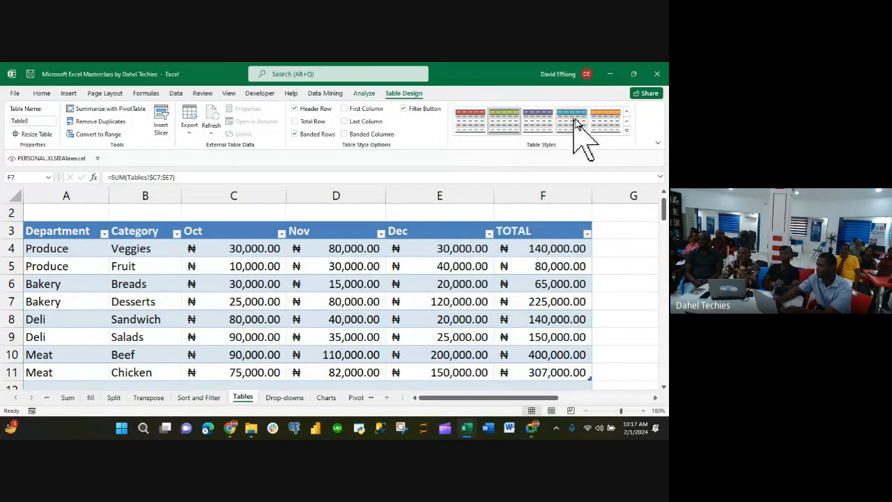
pyautogui.click(627, 124)
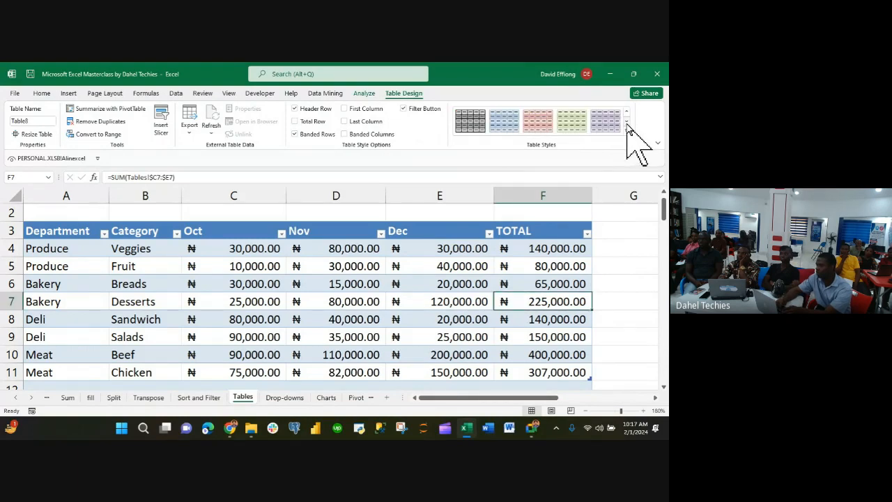
pyautogui.scroll(-1, 371, 302)
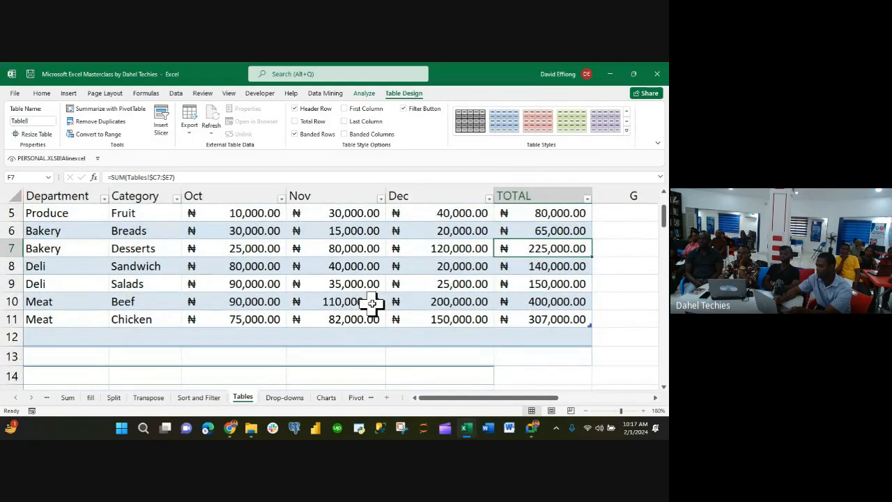
pyautogui.scroll(1, 372, 302)
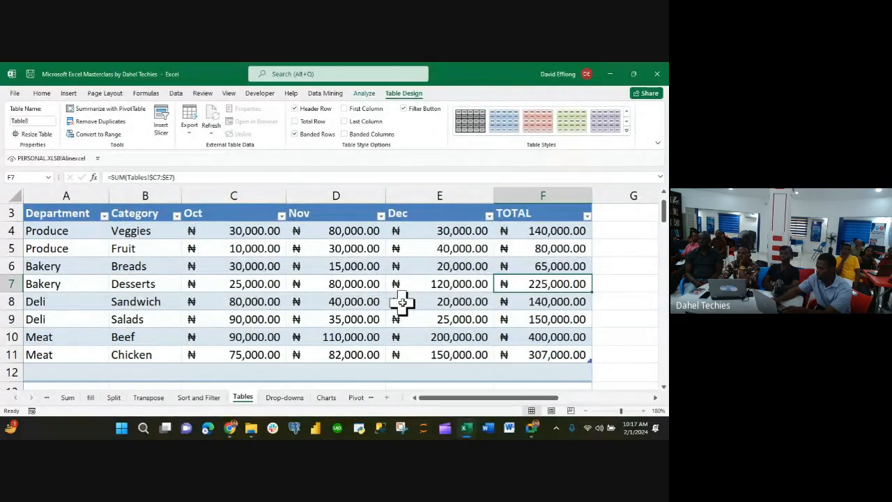
pyautogui.scroll(1, 403, 302)
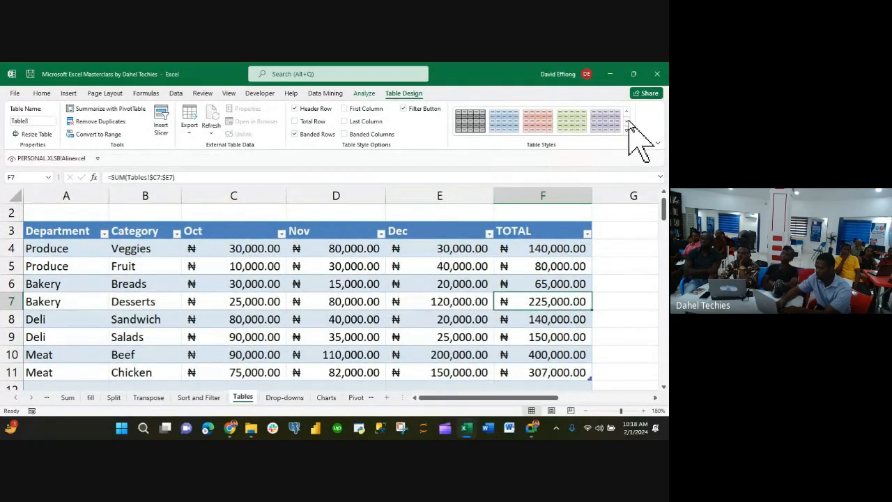
pyautogui.scroll(-2, 547, 279)
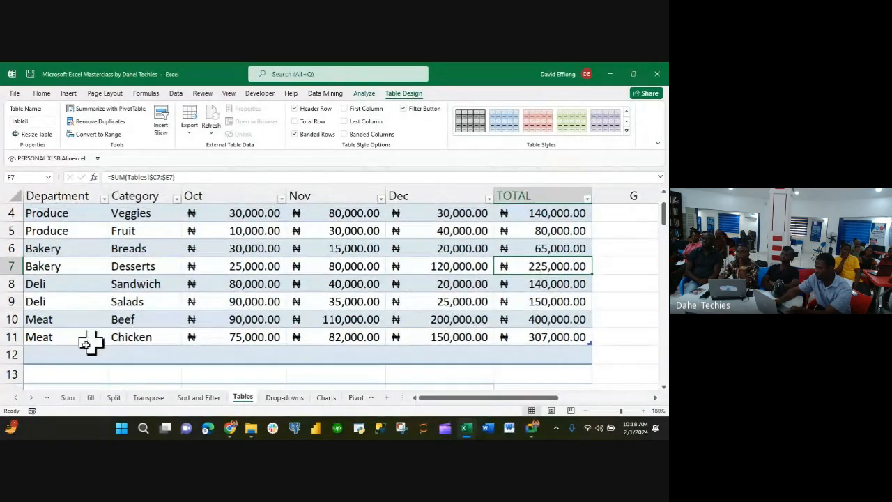
# - Clear the formatting from the empty cells below the department table, from A12 across the columns down to row 16
pyautogui.click(42, 357)
pyautogui.moveTo(133, 362); pyautogui.dragTo(604, 260)
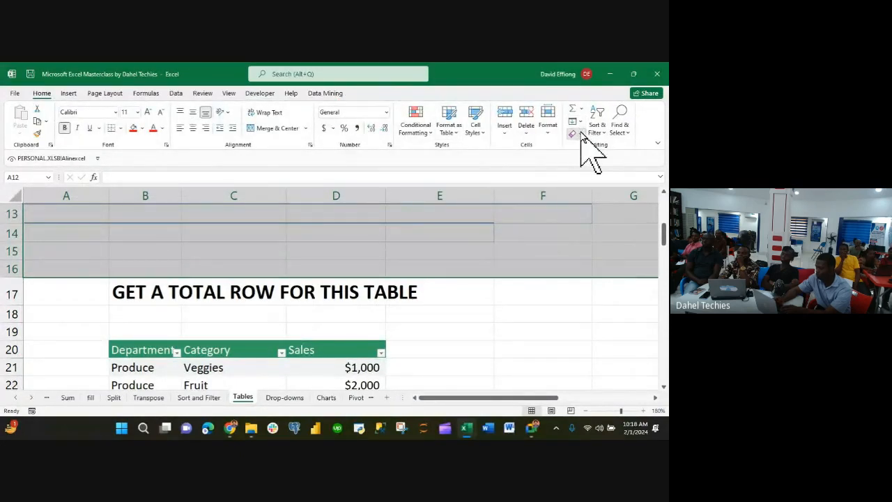
pyautogui.click(580, 135)
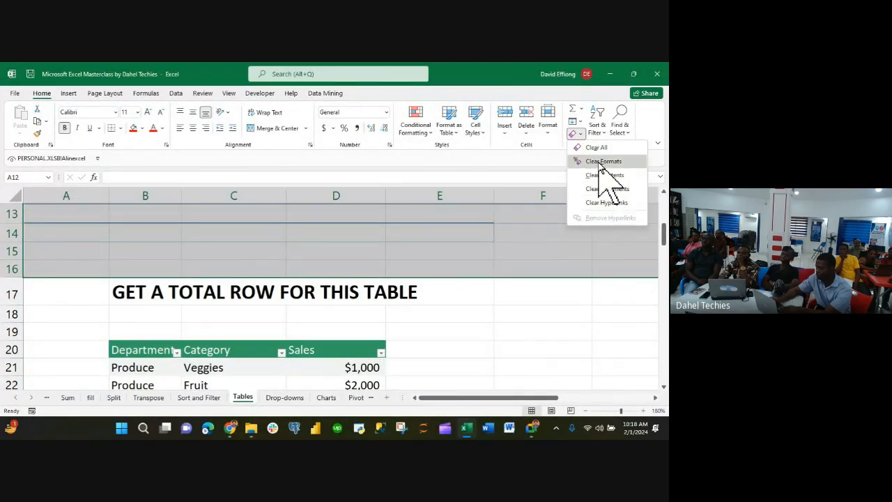
pyautogui.click(601, 161)
pyautogui.scroll(2, 568, 229)
pyautogui.click(558, 302)
pyautogui.scroll(2, 557, 302)
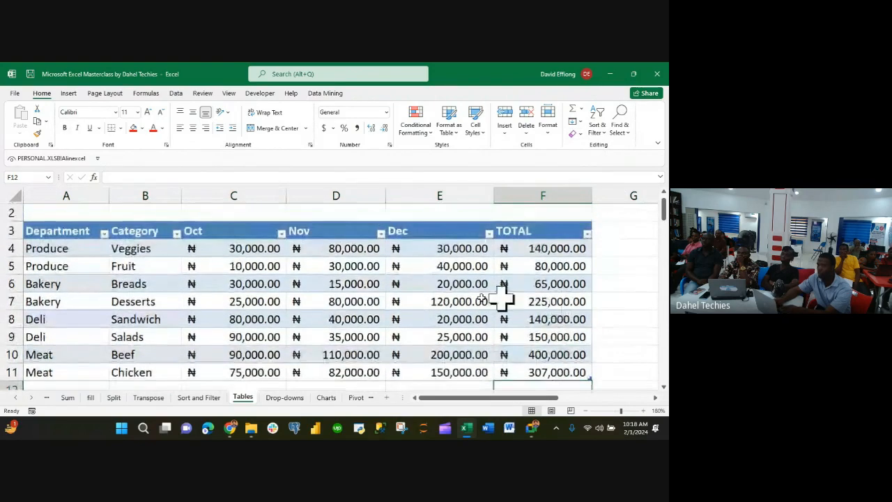
# - Try clearing the formats of the department table's data cells A4:F11, and undo the clearing
pyautogui.click(441, 304)
pyautogui.hotkey('ctrl', 'a')
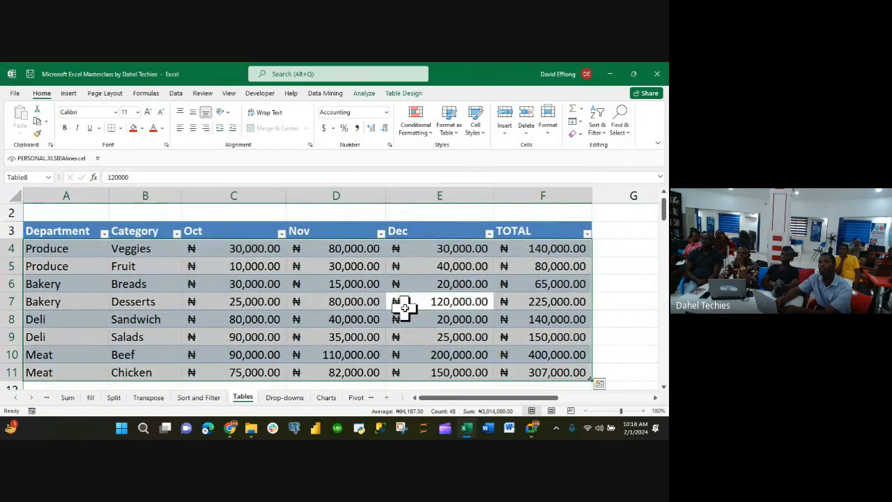
pyautogui.click(573, 135)
pyautogui.click(605, 161)
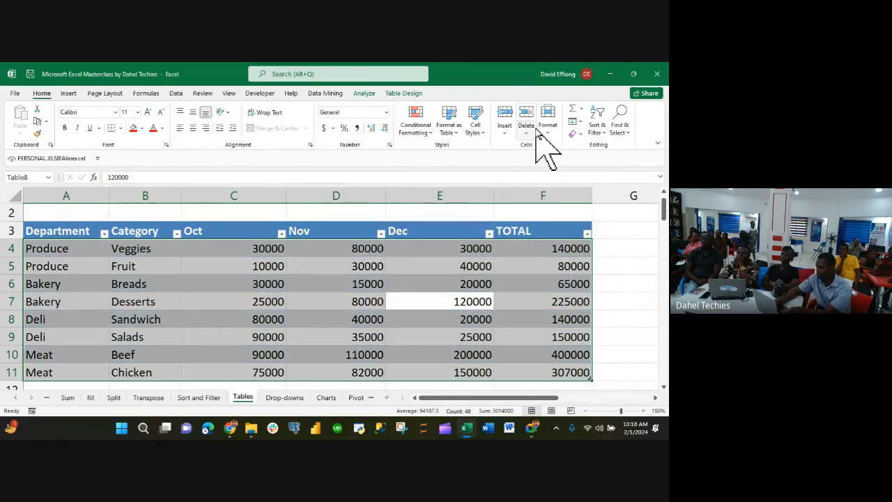
pyautogui.hotkey('ctrl', 'z')
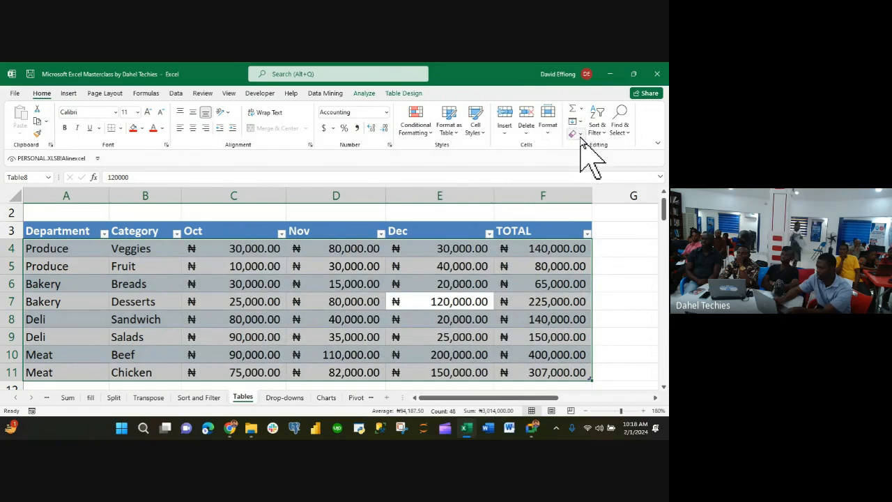
pyautogui.click(579, 135)
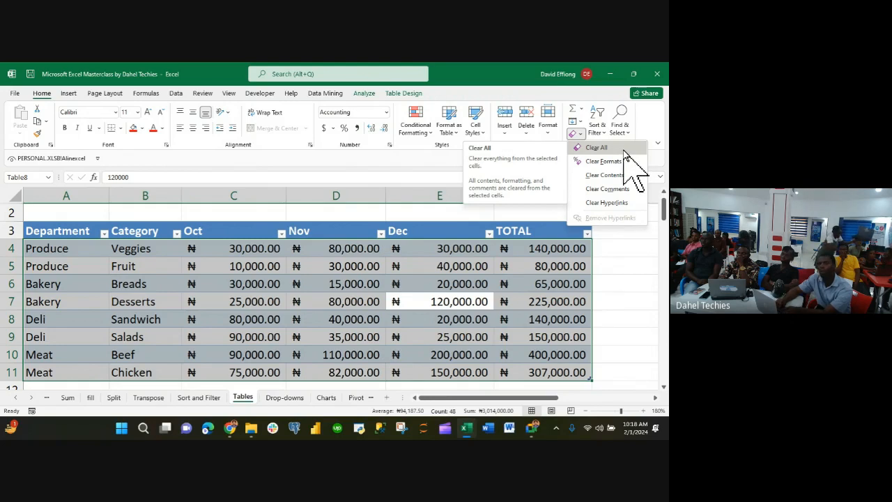
# - Convert the department table to a normal range and confirm the conversion
pyautogui.rightClick(253, 348)
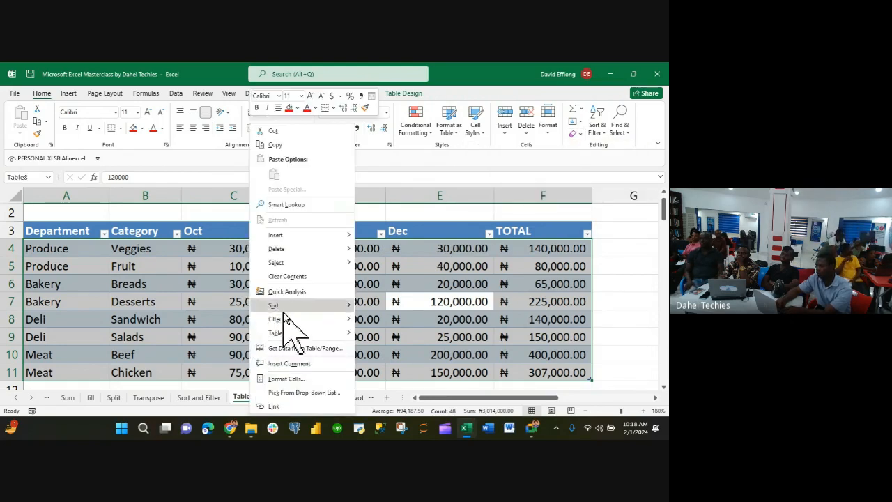
pyautogui.moveTo(299, 332)
pyautogui.click(407, 348)
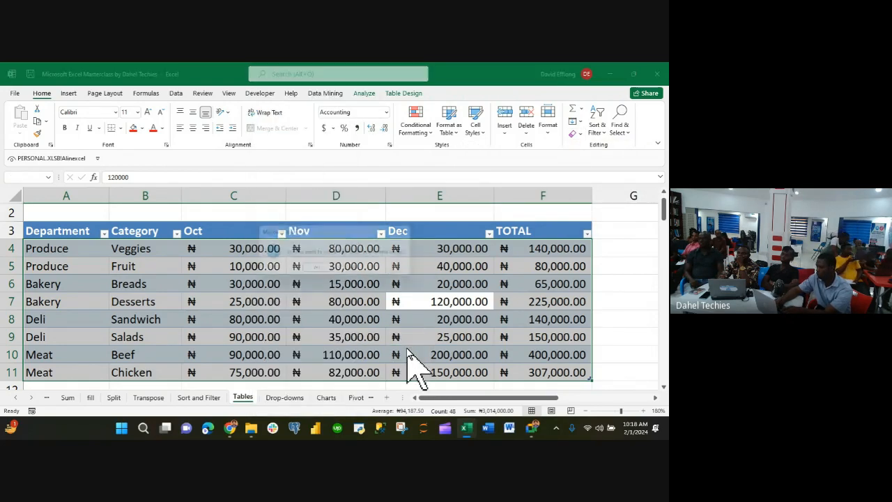
pyautogui.click(317, 271)
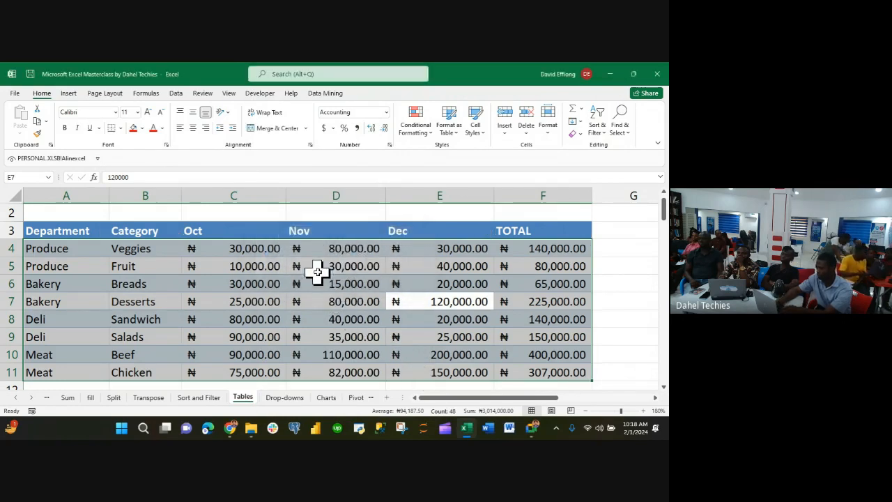
pyautogui.click(389, 296)
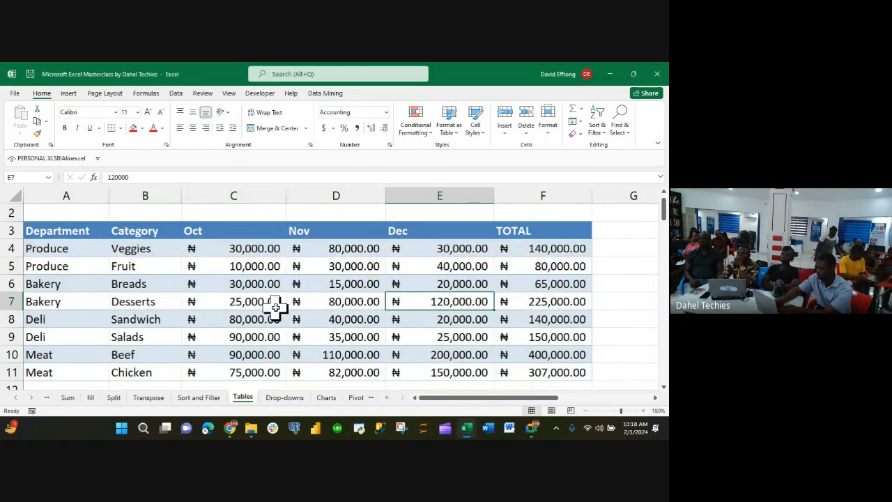
# - Create a table with headers from the department data in A3:F11
pyautogui.click(135, 317)
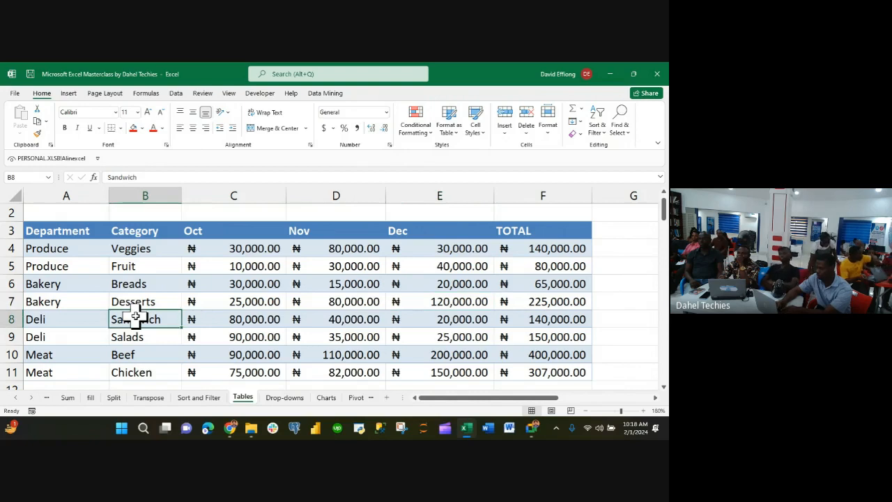
pyautogui.hotkey('ctrl', 'a')
pyautogui.hotkey('ctrl', 't')
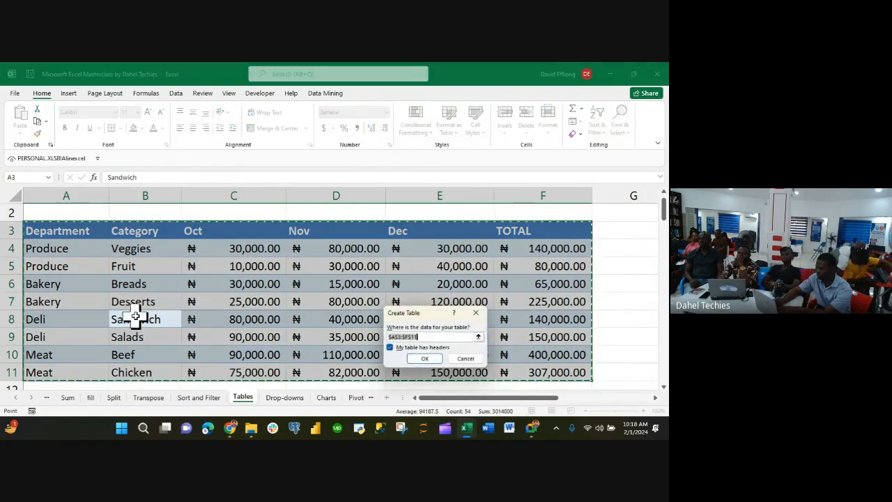
pyautogui.click(425, 358)
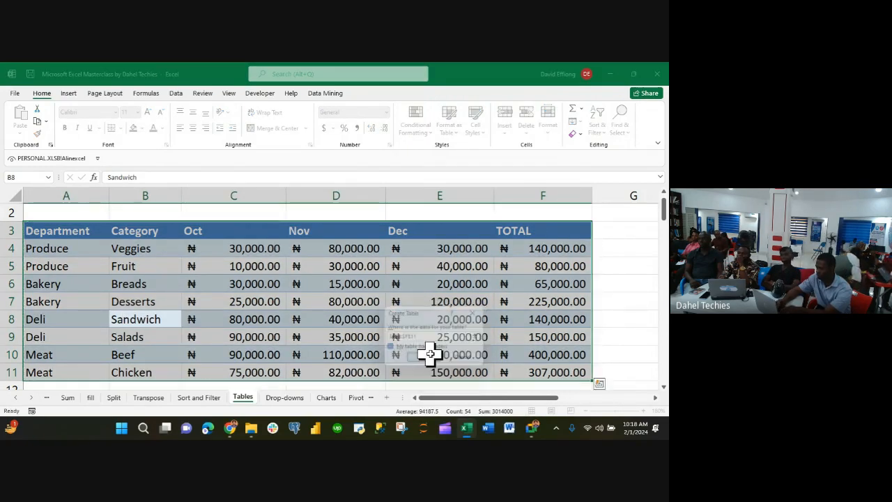
# - Apply the first black Medium table style to the department table and replace it with the black grid style
pyautogui.click(404, 93)
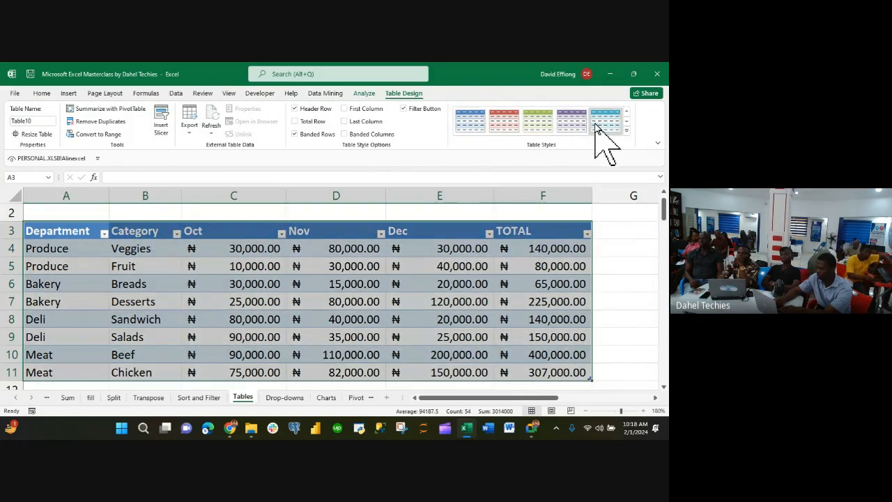
pyautogui.click(627, 121)
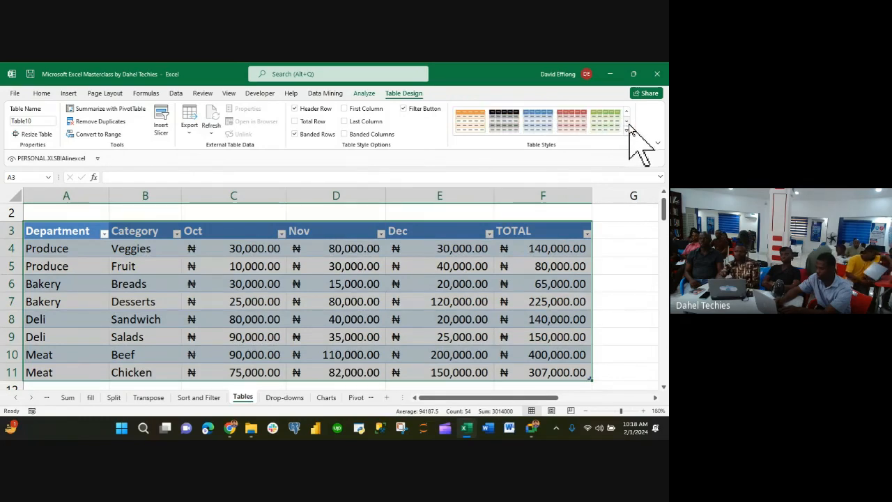
pyautogui.click(627, 130)
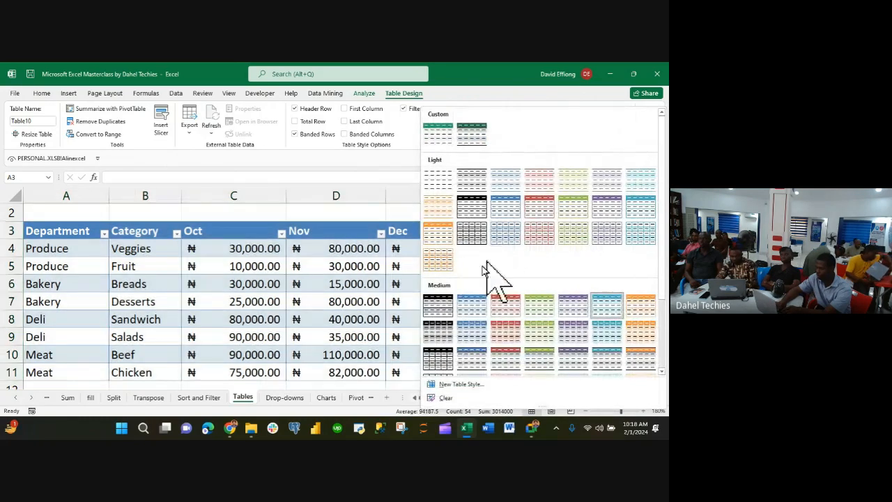
pyautogui.doubleClick(444, 311)
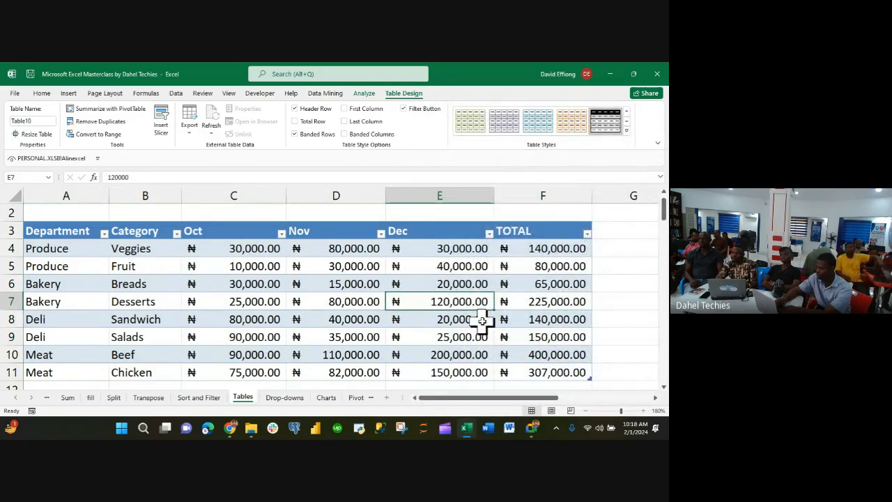
pyautogui.click(627, 121)
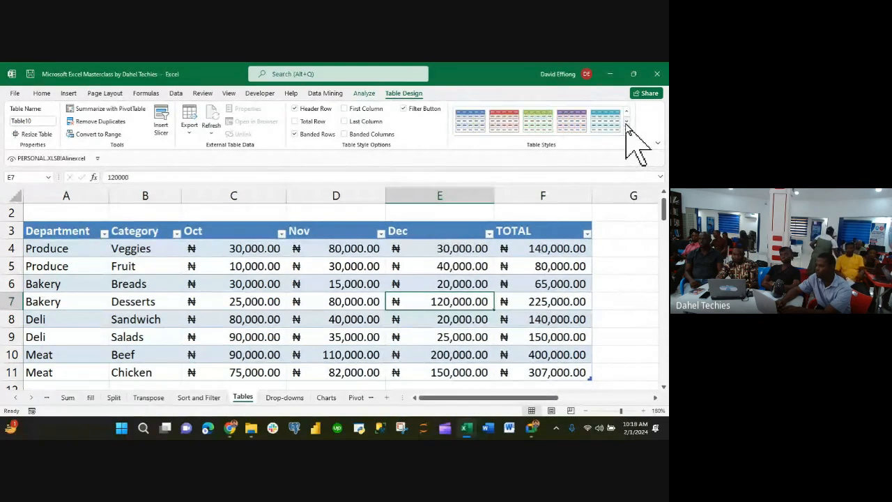
pyautogui.click(627, 111)
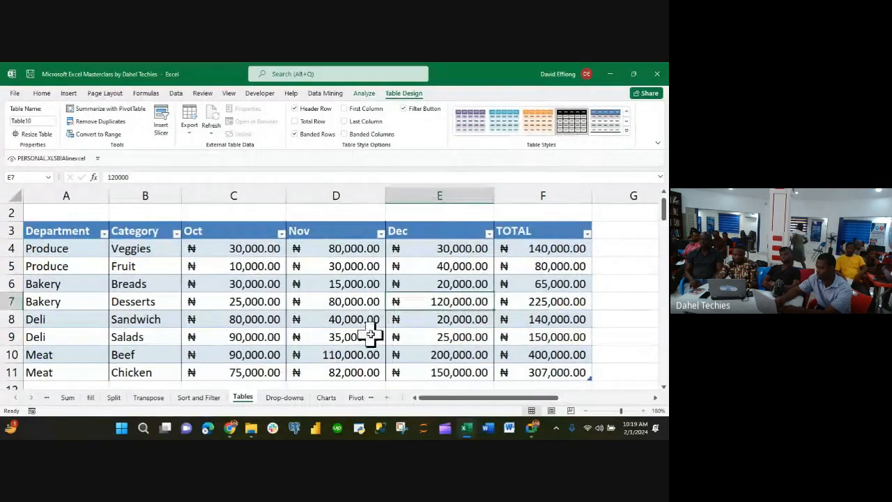
# - Clear the formats of the whole department table, including its header row, A3:F11
pyautogui.click(322, 319)
pyautogui.scroll(1, 322, 319)
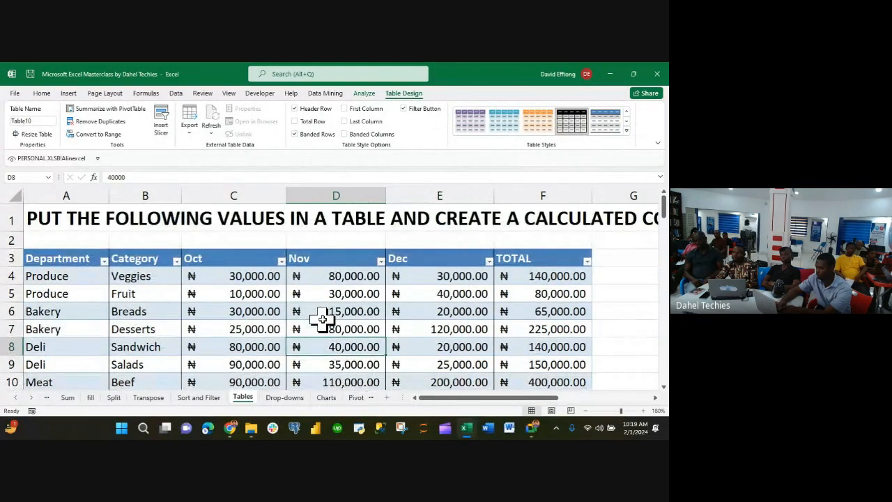
pyautogui.moveTo(66, 259); pyautogui.dragTo(581, 358)
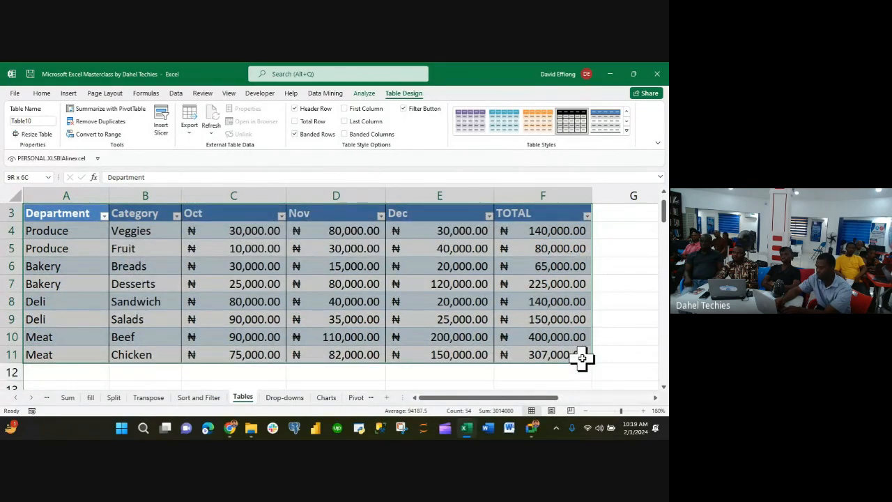
pyautogui.click(41, 92)
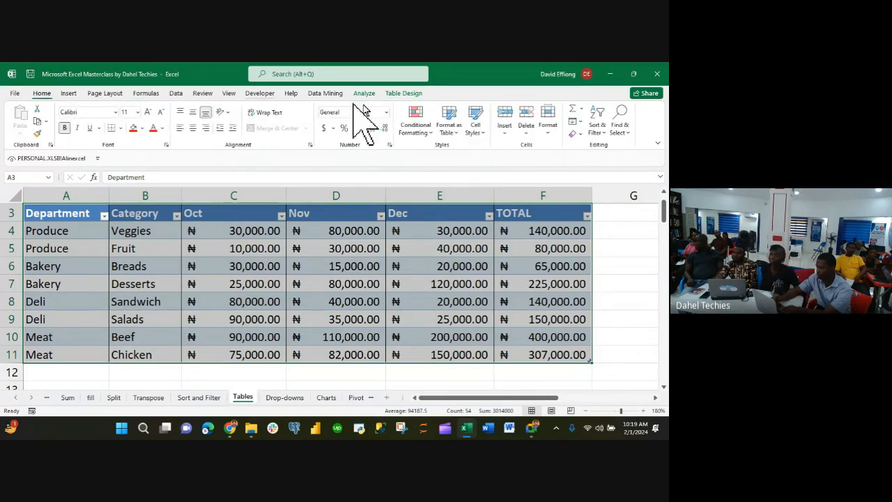
pyautogui.click(579, 133)
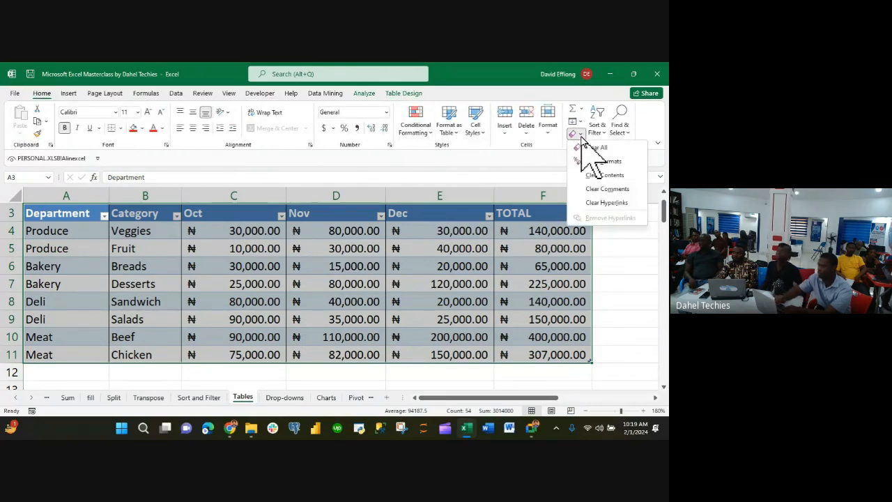
pyautogui.click(640, 159)
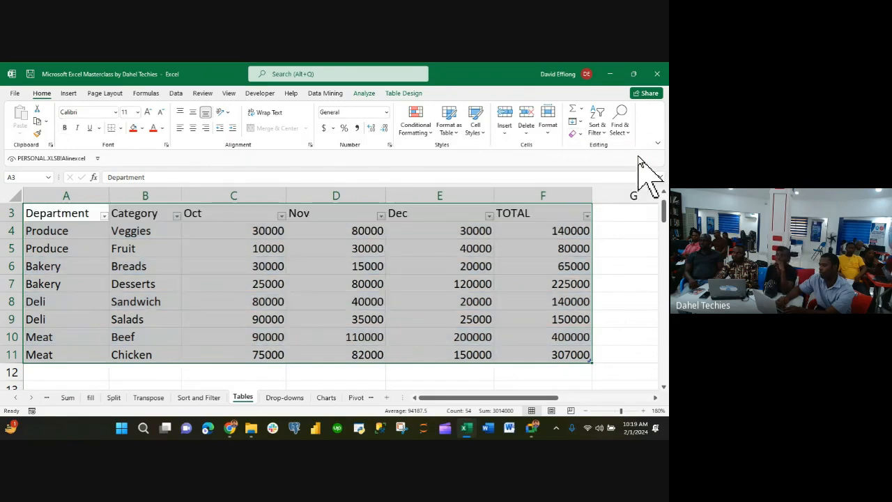
# - Try clearing everything from the department table A3:F11, contents included, and undo that clearing
pyautogui.click(581, 135)
pyautogui.click(605, 148)
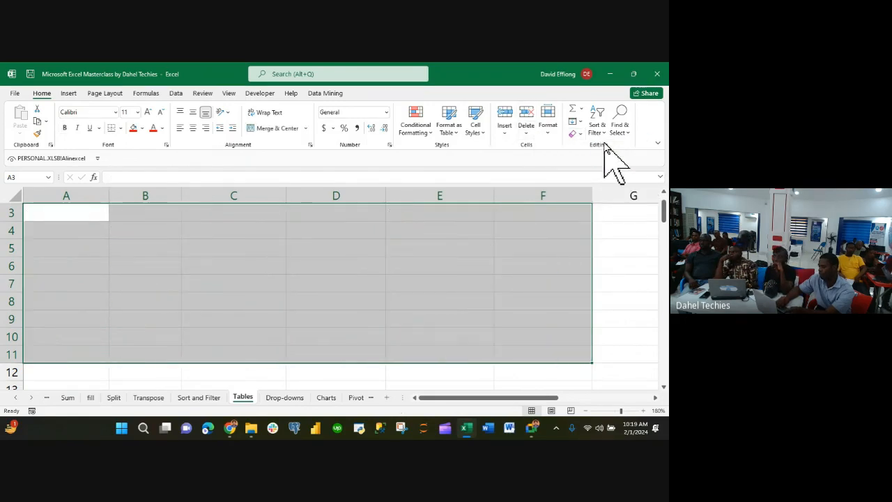
pyautogui.hotkey('ctrl', 'z')
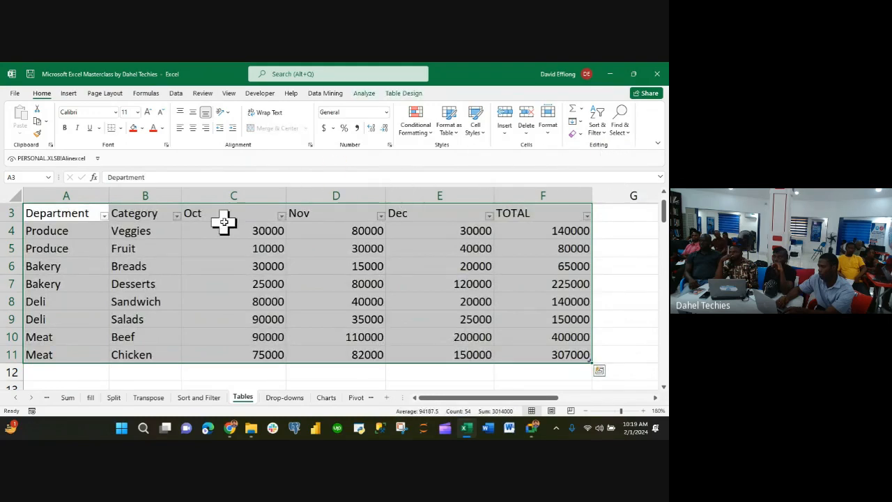
# - Convert the department table to a normal range, and create a table with headers from A3:F11 again
pyautogui.rightClick(145, 261)
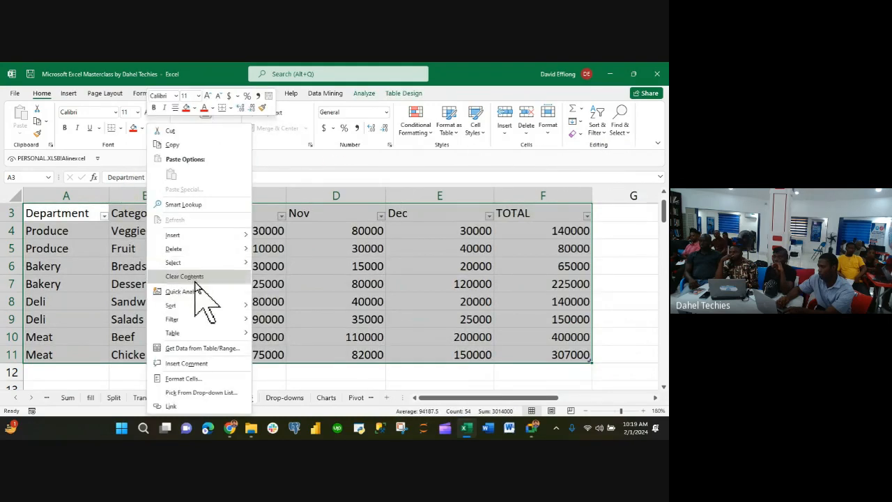
pyautogui.moveTo(206, 339)
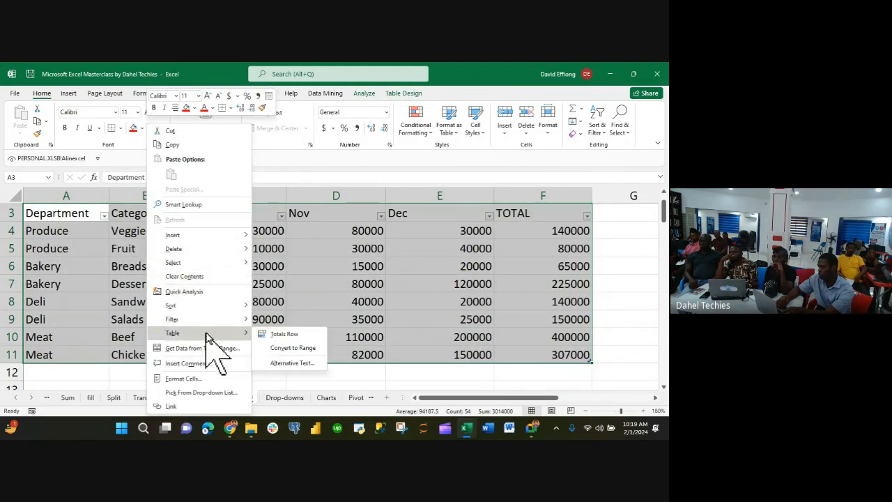
pyautogui.click(289, 348)
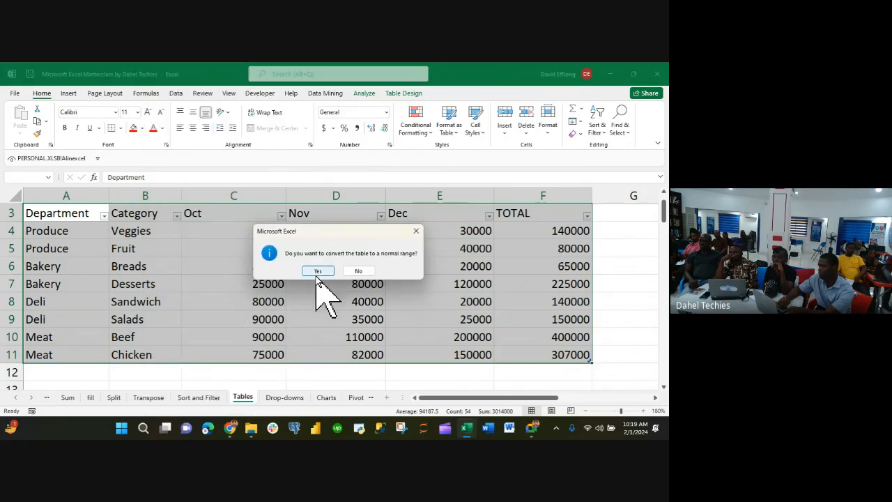
pyautogui.click(318, 272)
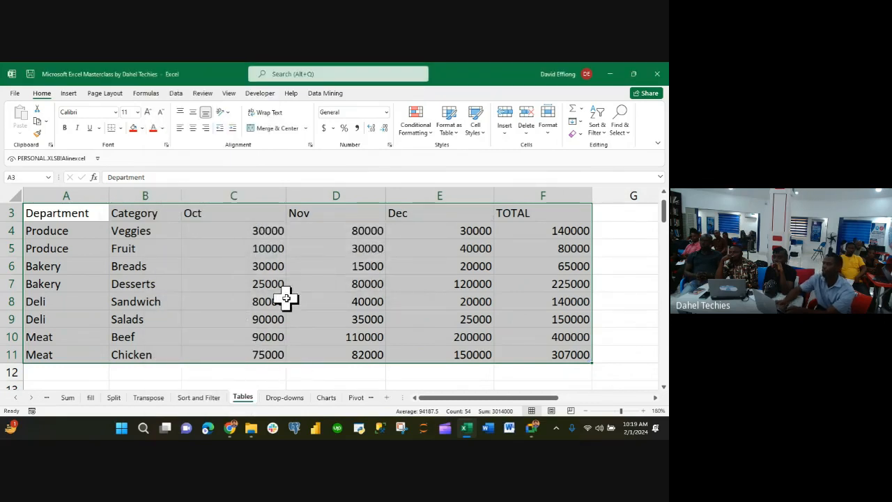
pyautogui.hotkey('ctrl', 't')
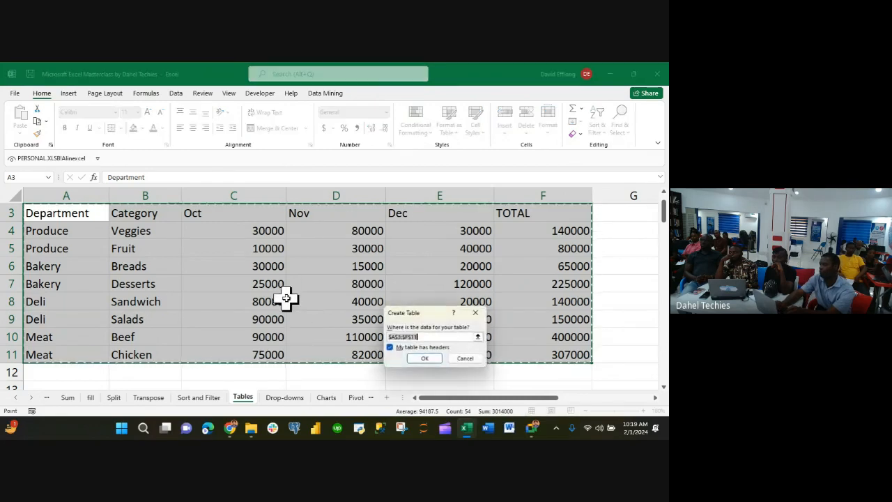
pyautogui.click(427, 359)
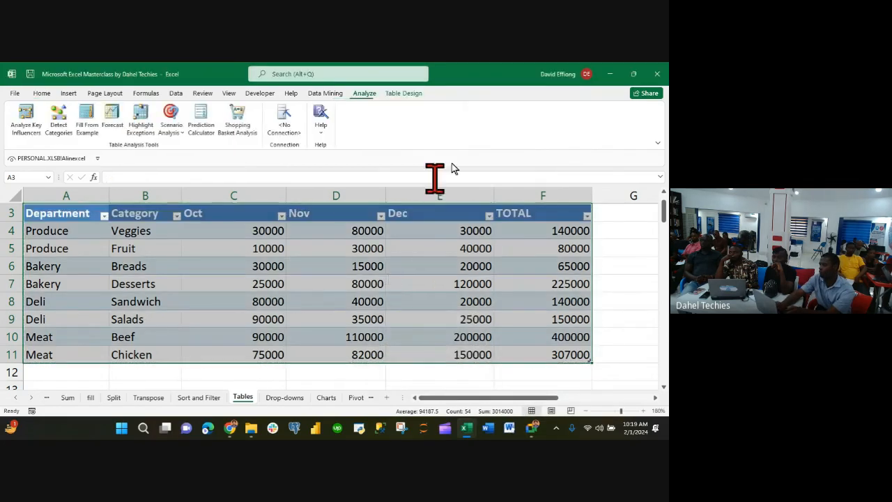
# - Apply the red Medium table style with shaded banded rows to the new department table
pyautogui.click(403, 94)
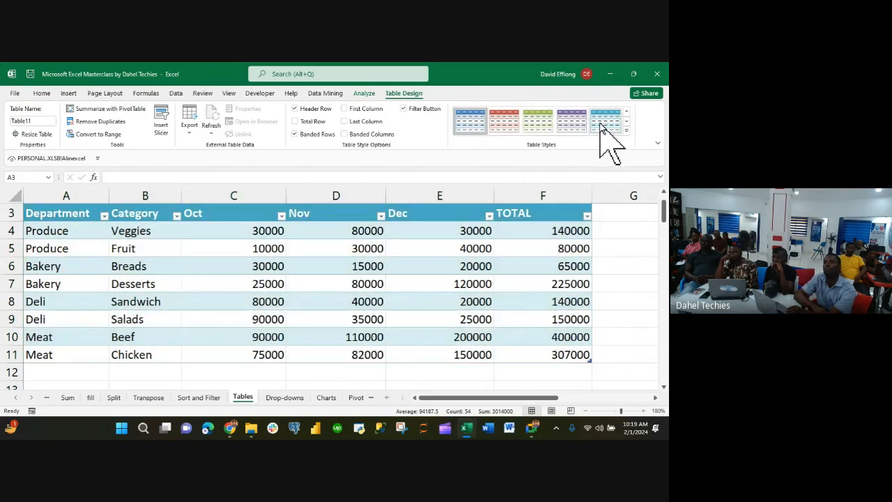
pyautogui.click(627, 122)
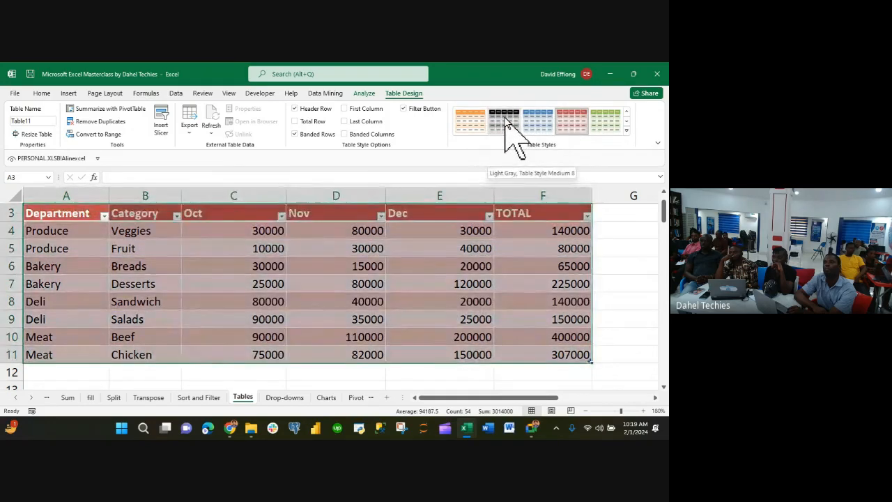
pyautogui.click(626, 121)
pyautogui.click(626, 121)
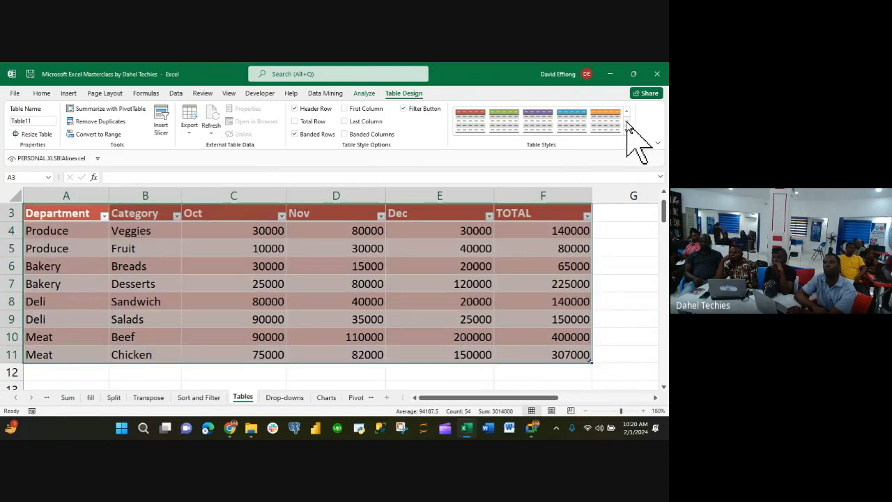
pyautogui.click(628, 124)
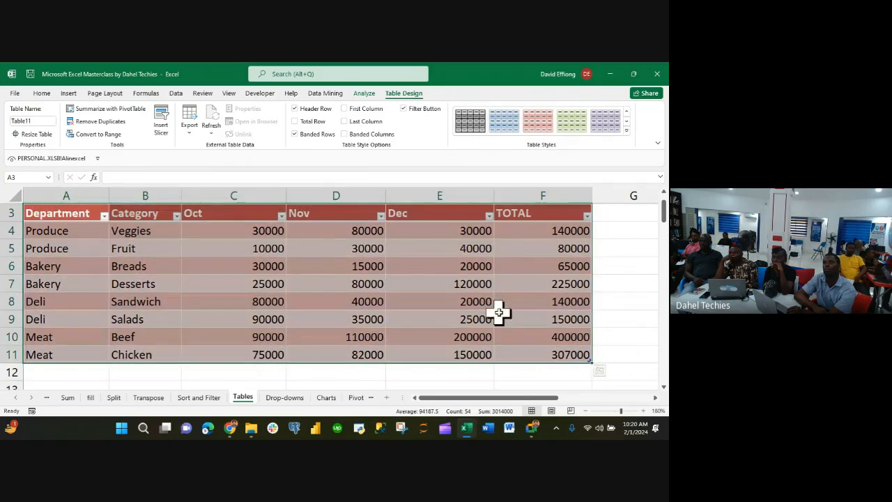
pyautogui.click(531, 304)
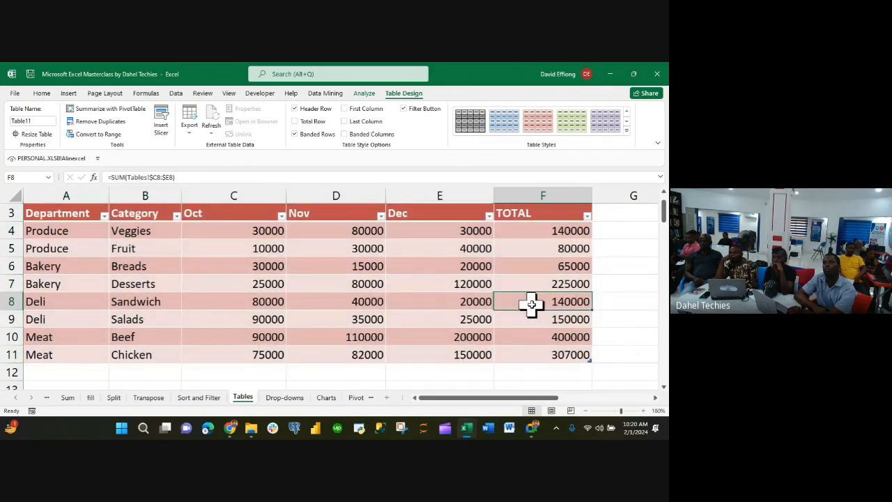
# - Rename the department table as DepartTable
pyautogui.scroll(1, 531, 304)
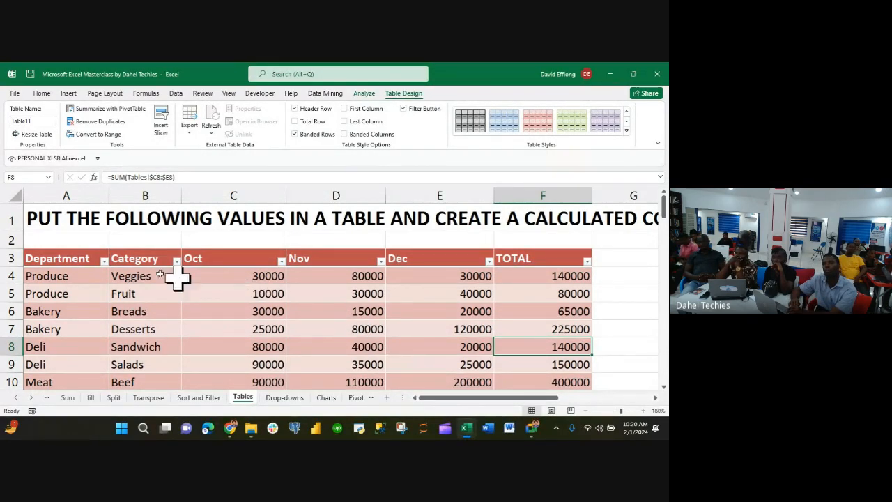
pyautogui.click(35, 121)
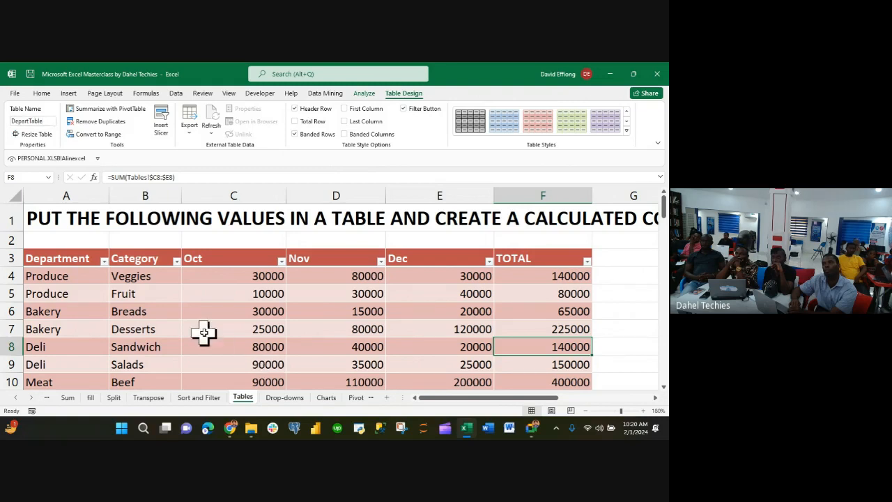
pyautogui.hscroll(5, 218, 341)
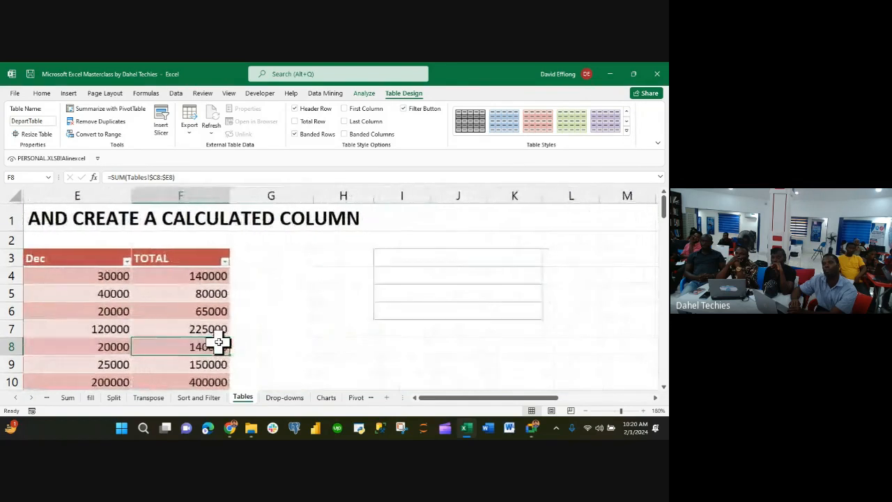
# - Add a new blank worksheet after the Tables sheet
pyautogui.click(387, 398)
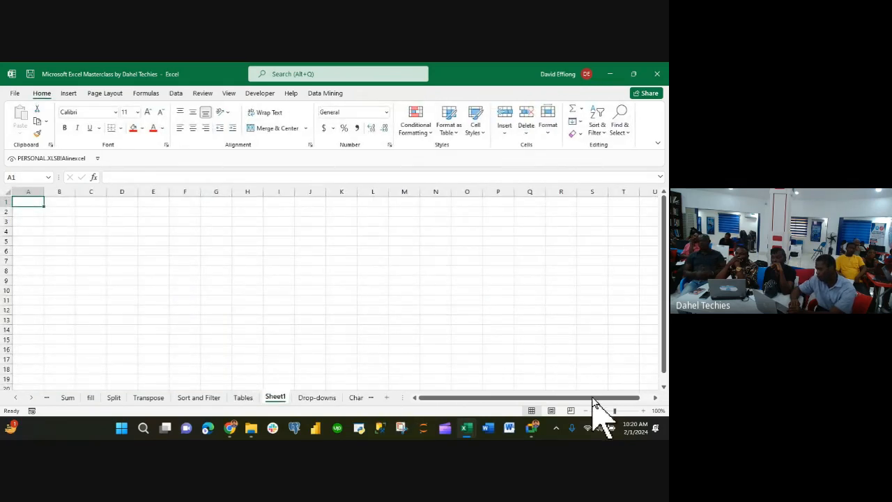
pyautogui.click(643, 412)
pyautogui.click(643, 411)
pyautogui.click(643, 411)
pyautogui.click(644, 411)
pyautogui.click(643, 411)
pyautogui.click(643, 411)
pyautogui.click(643, 411)
pyautogui.click(643, 411)
pyautogui.click(643, 411)
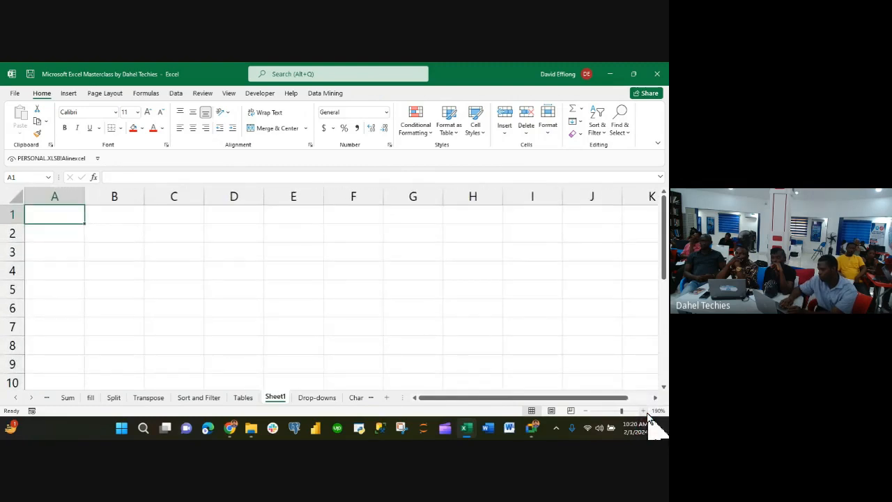
# - Start a SUMIF formula in cell D5 of the new sheet with DepartTable as the range reference
pyautogui.click(246, 296)
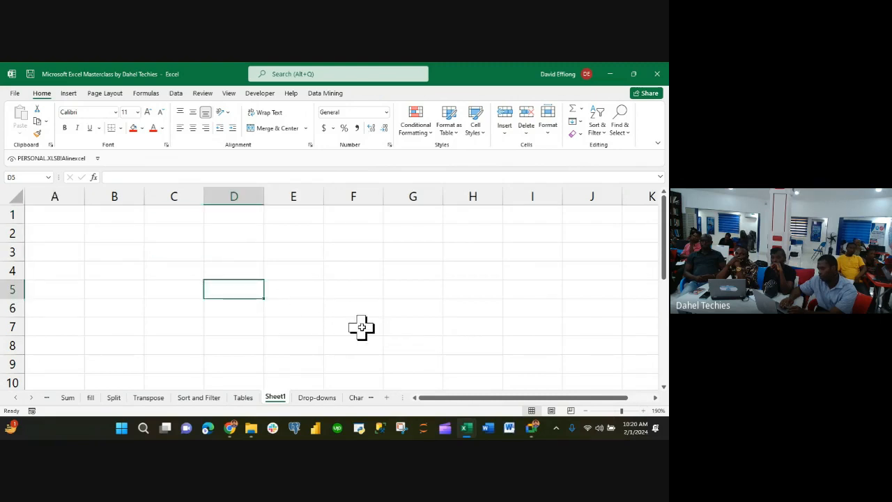
pyautogui.write('=SUMIF(')
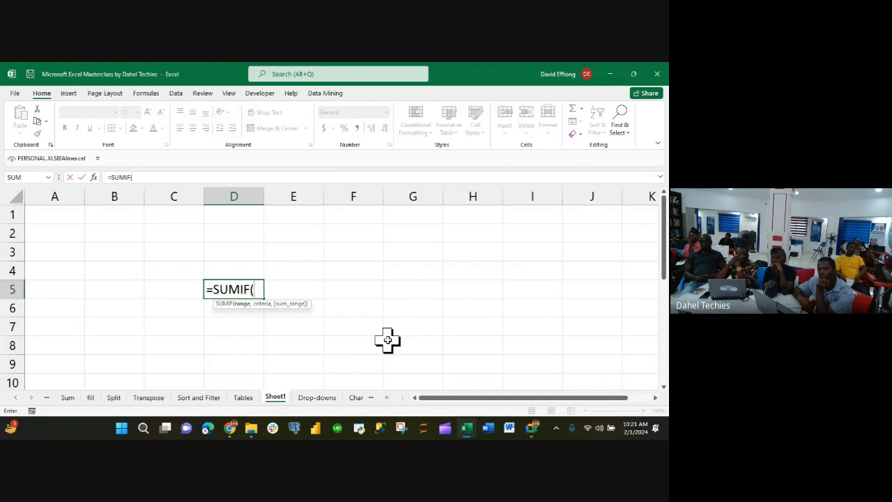
pyautogui.write('DEP')
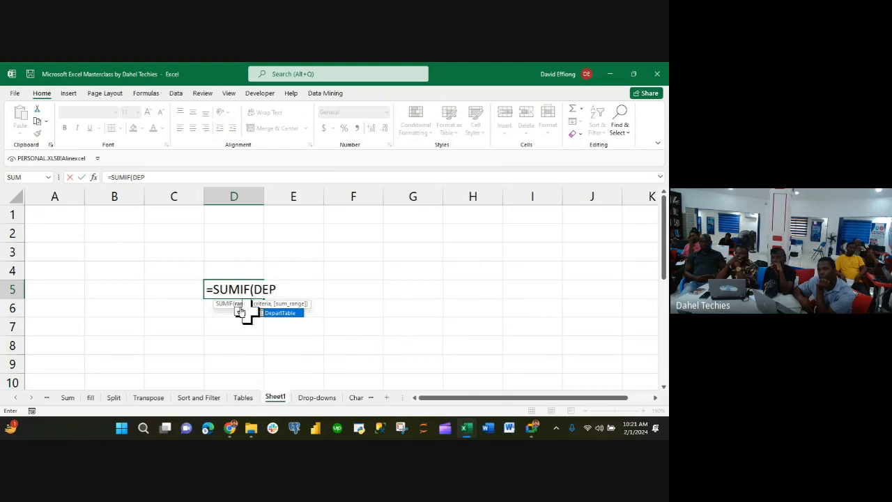
pyautogui.doubleClick(268, 313)
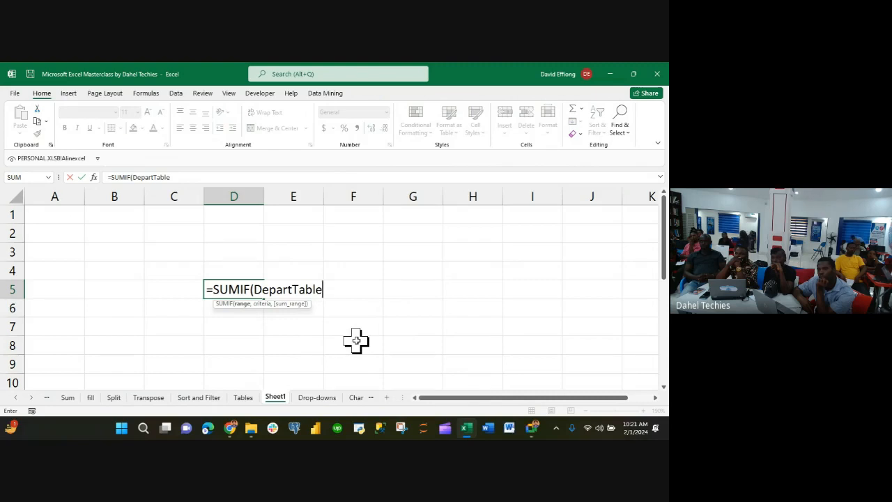
pyautogui.write(',')
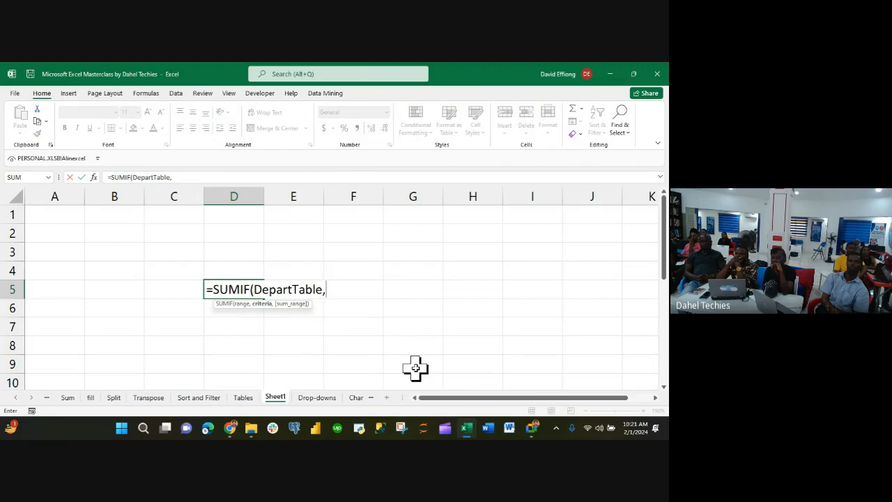
pyautogui.press('BackSpace')
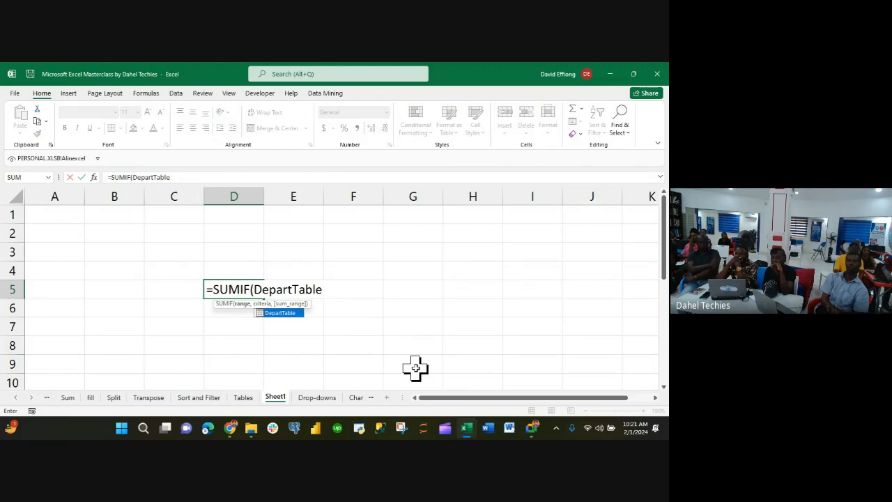
pyautogui.write('[')
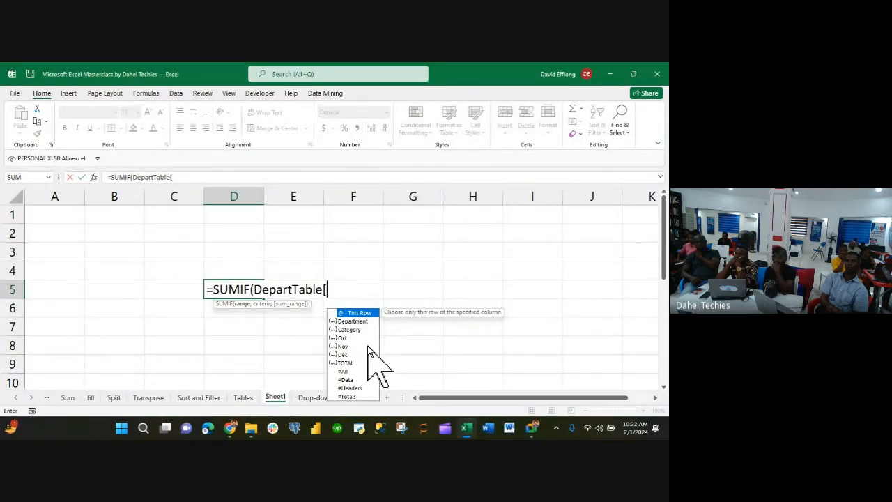
pyautogui.press('BackSpace')
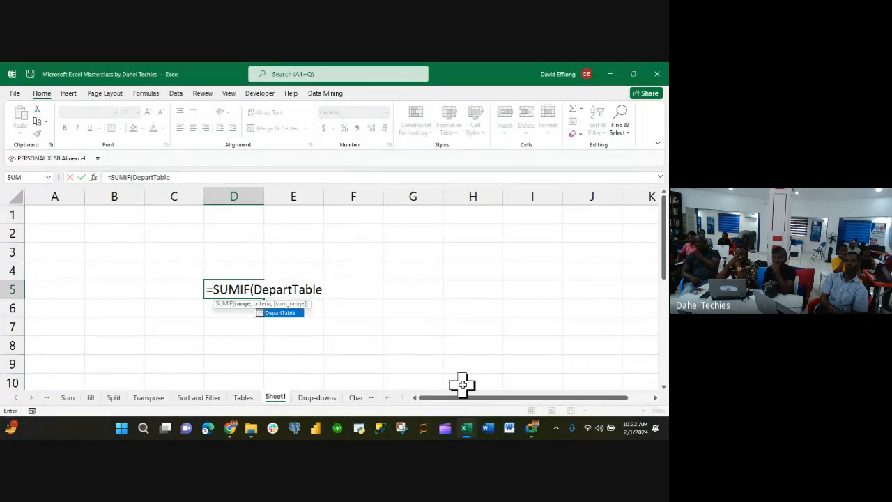
pyautogui.write('k')
pyautogui.press('BackSpace')
pyautogui.write(',')
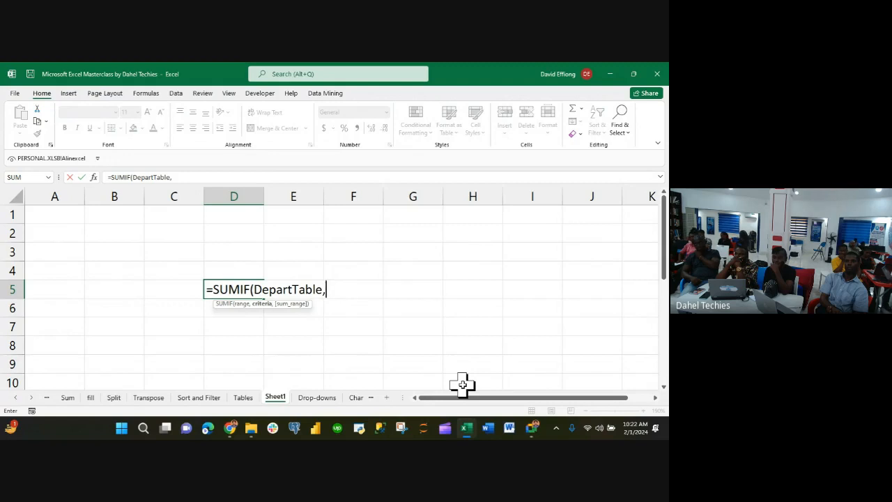
pyautogui.press('BackSpace')
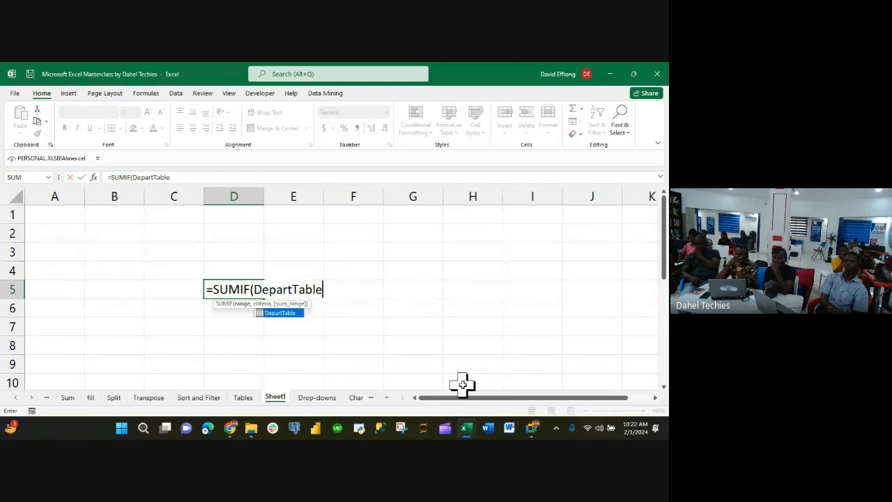
# - Complete the SUMIF formula in D5 using the Dec column of DepartTable as the range and ">20" as the criterion
pyautogui.write('[')
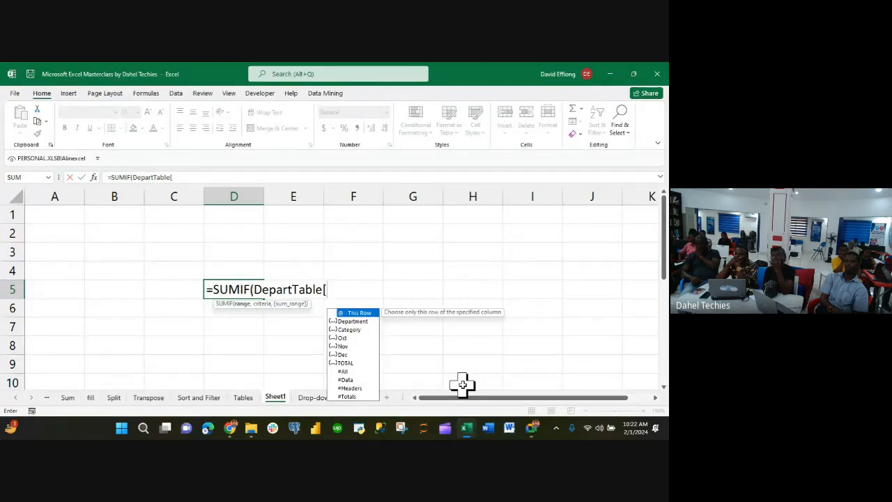
pyautogui.doubleClick(342, 354)
pyautogui.write('],')
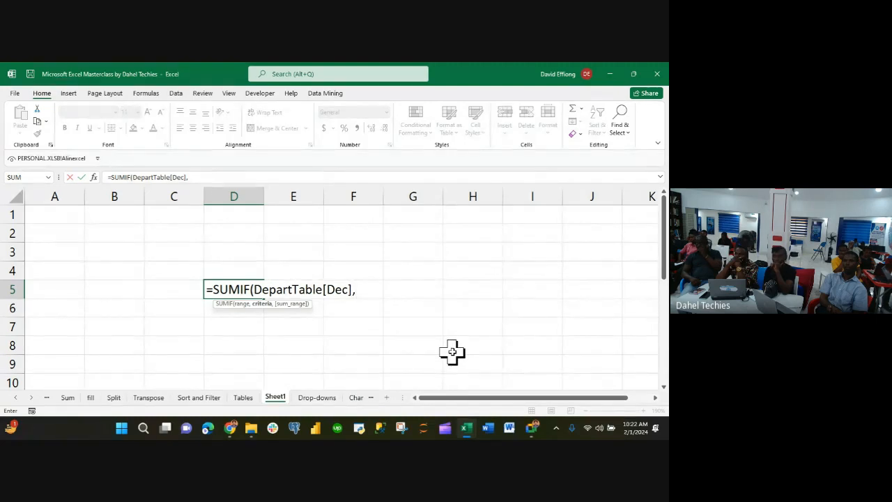
pyautogui.write('">')
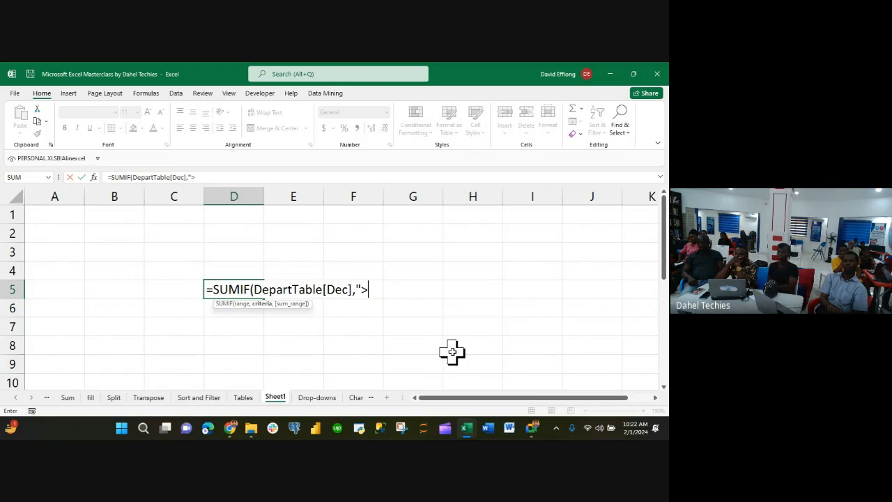
pyautogui.write('20')
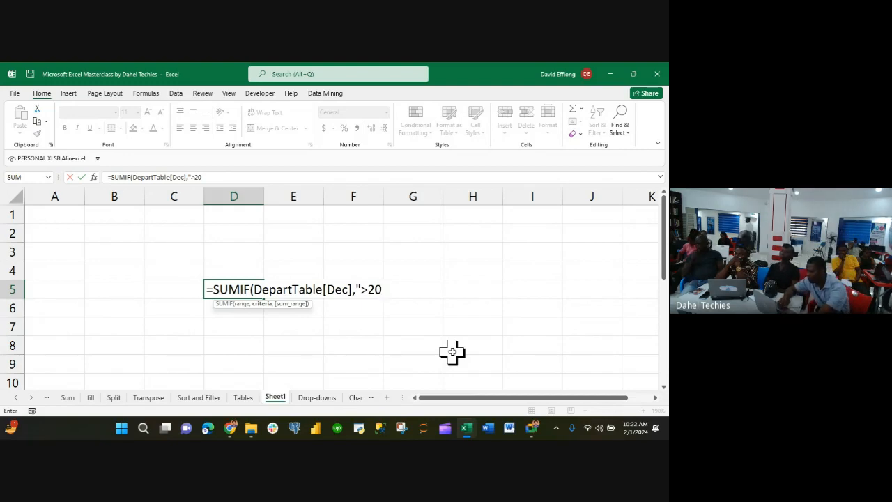
pyautogui.write('"')
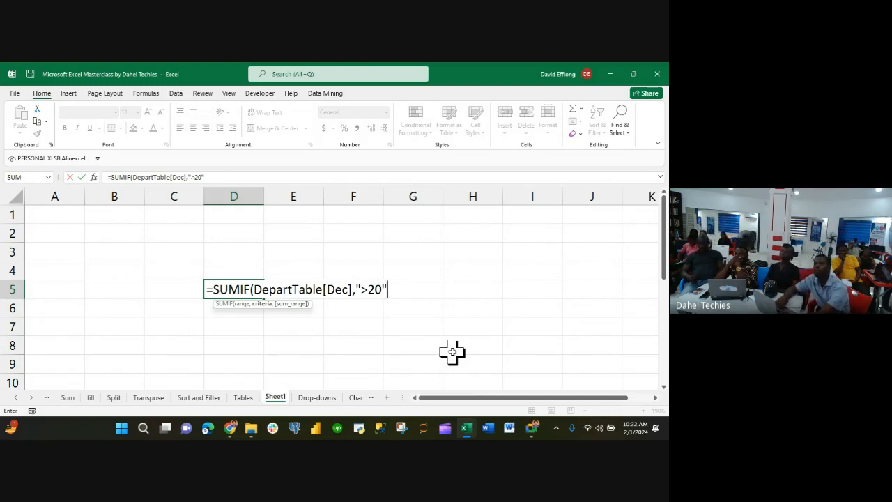
pyautogui.write(')')
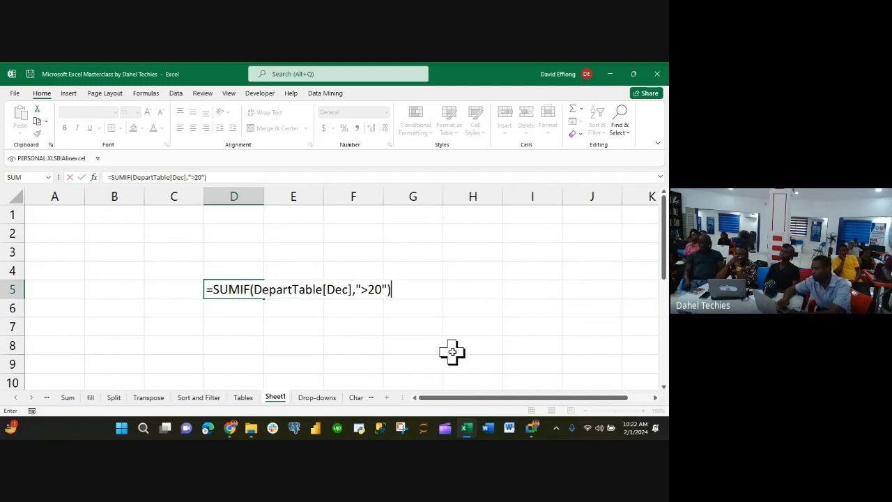
pyautogui.press('Return')
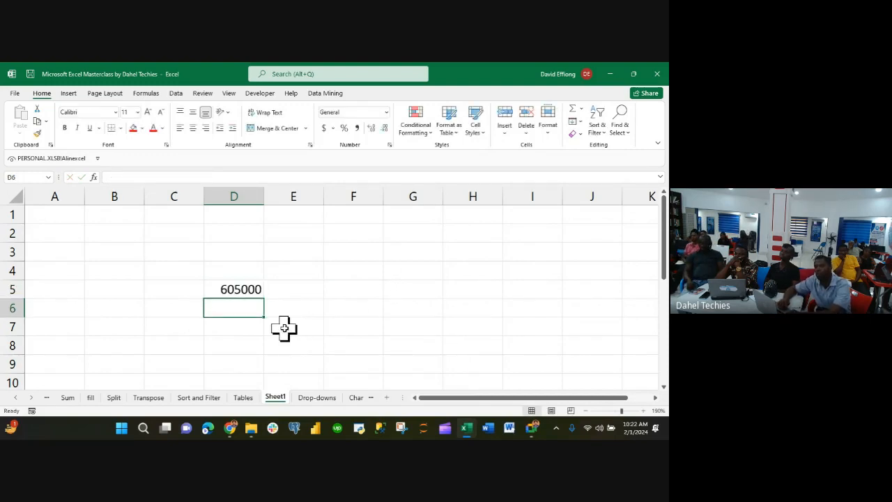
pyautogui.click(242, 289)
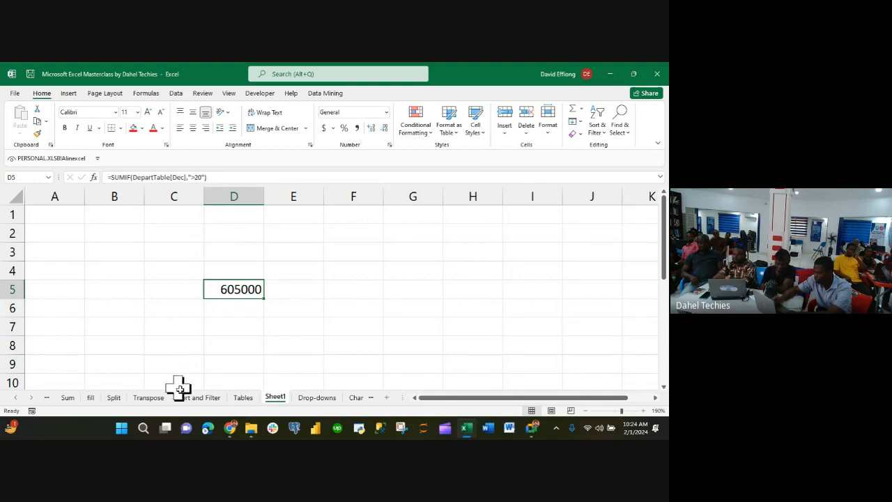
# - Return to the Tables sheet and bring the department table's first columns into view
pyautogui.click(312, 398)
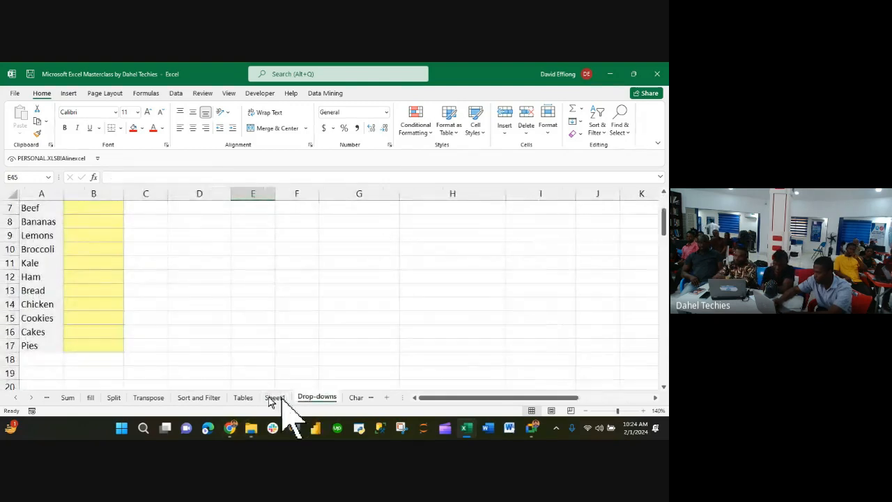
pyautogui.click(31, 400)
pyautogui.click(31, 400)
pyautogui.click(31, 400)
pyautogui.click(31, 400)
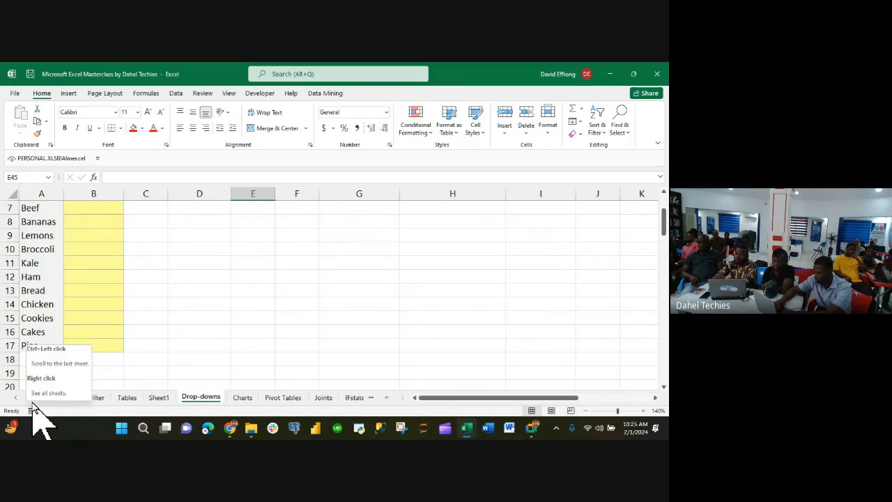
pyautogui.click(123, 400)
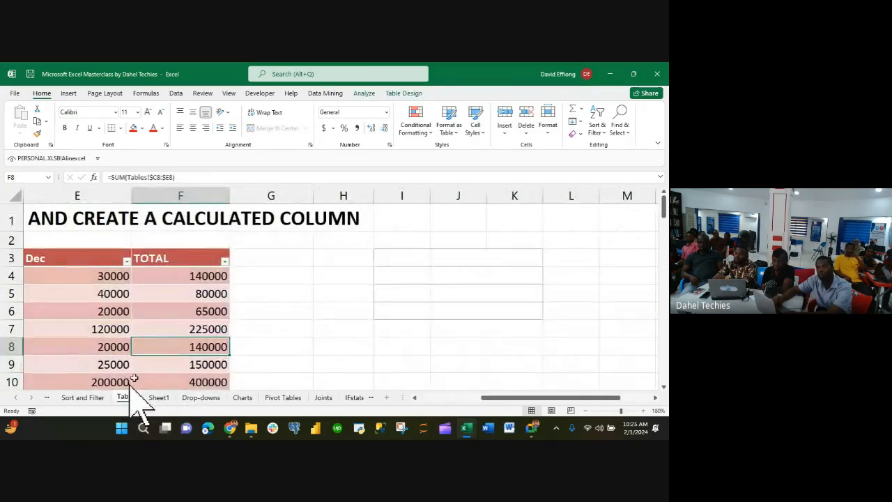
pyautogui.hscroll(-5, 224, 320)
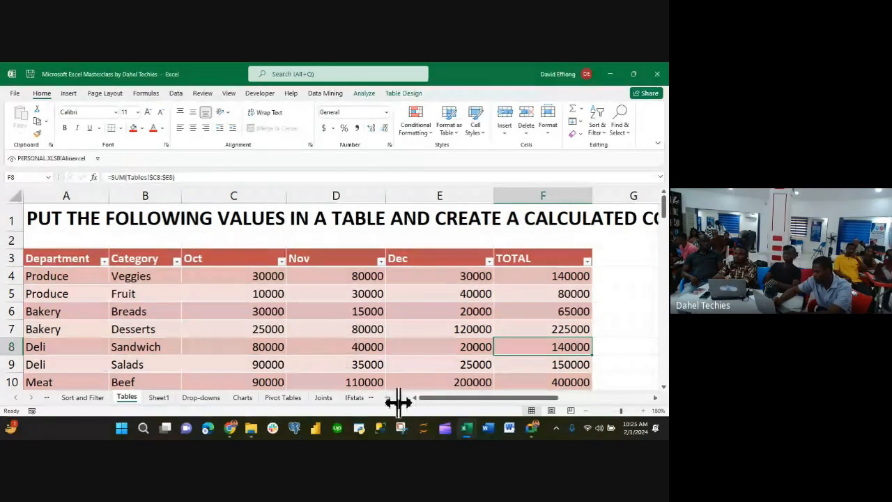
# - Check the Google Meet class window in Chrome, return to the Excel workbook and show the department table's design options
pyautogui.moveTo(230, 432)
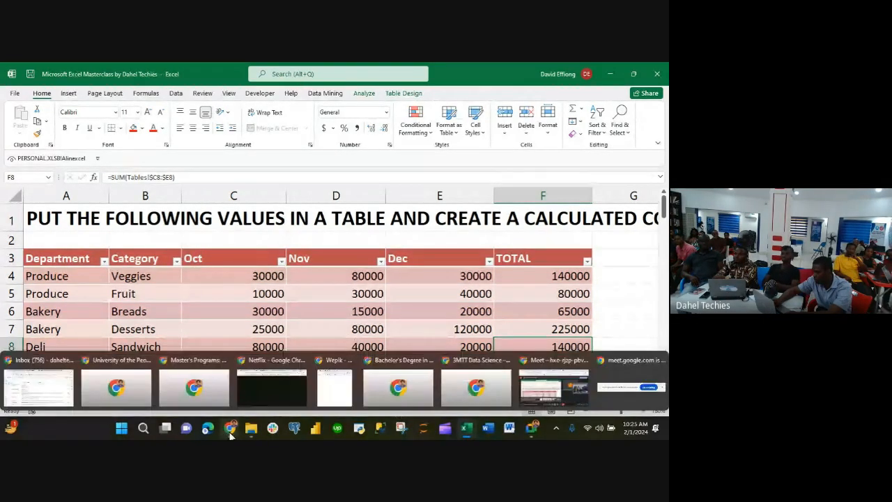
pyautogui.click(555, 388)
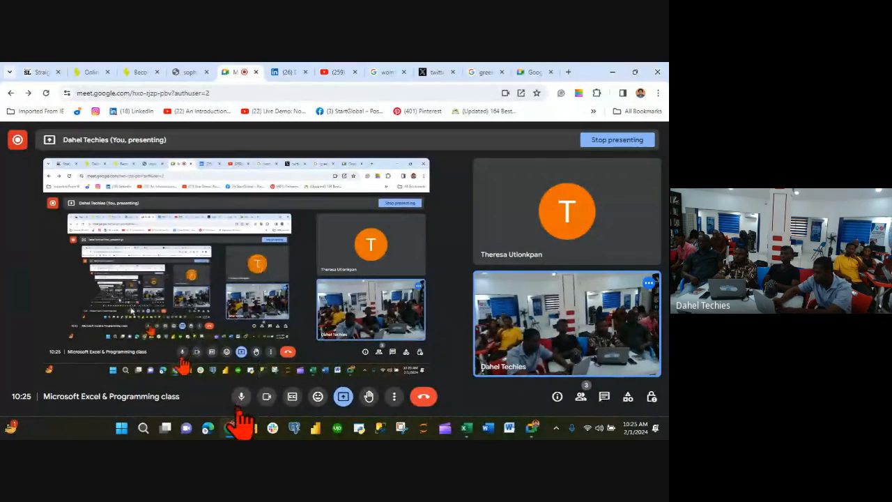
pyautogui.moveTo(234, 424)
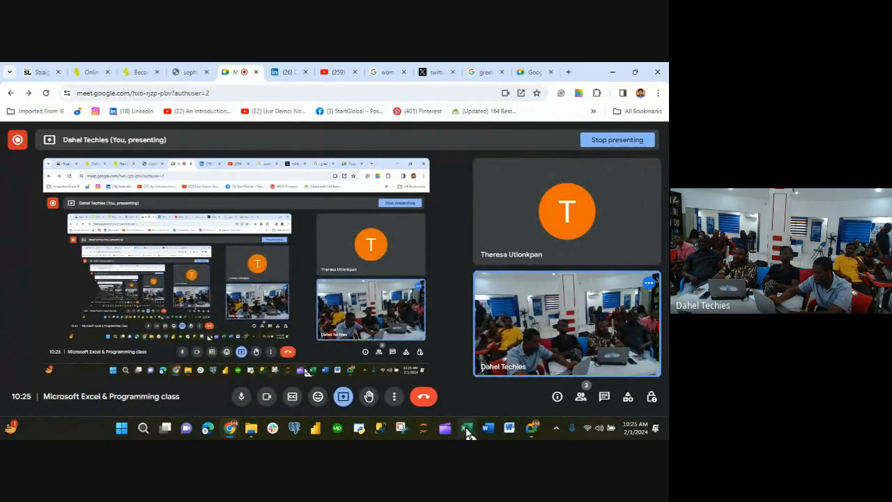
pyautogui.moveTo(467, 428)
pyautogui.click(421, 380)
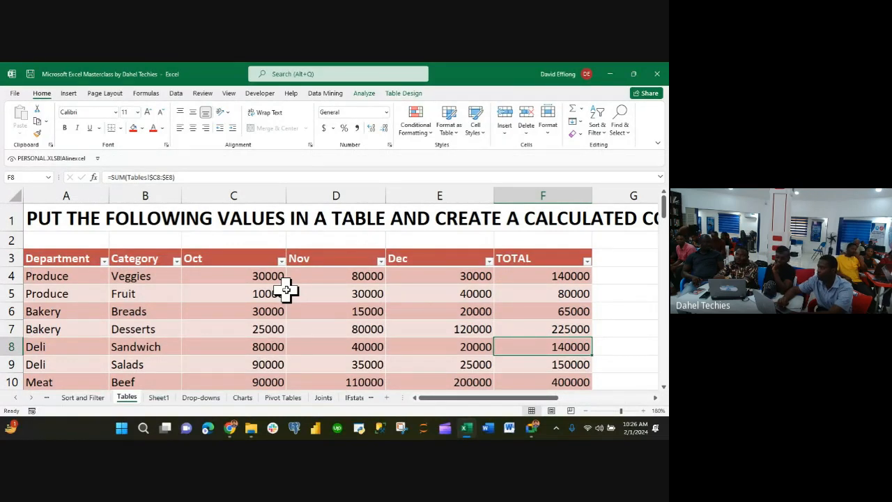
pyautogui.click(409, 94)
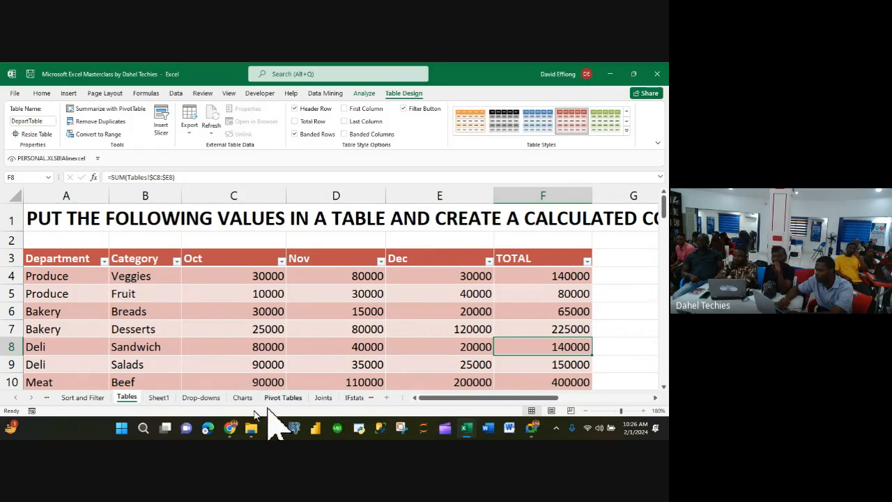
# - Open the Drop-downs sheet and enlarge its display to 200%
pyautogui.click(202, 398)
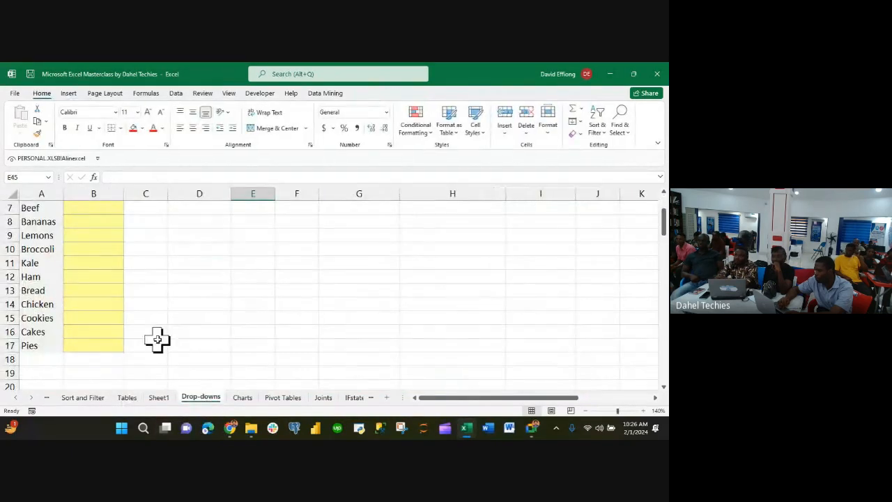
pyautogui.scroll(2, 157, 339)
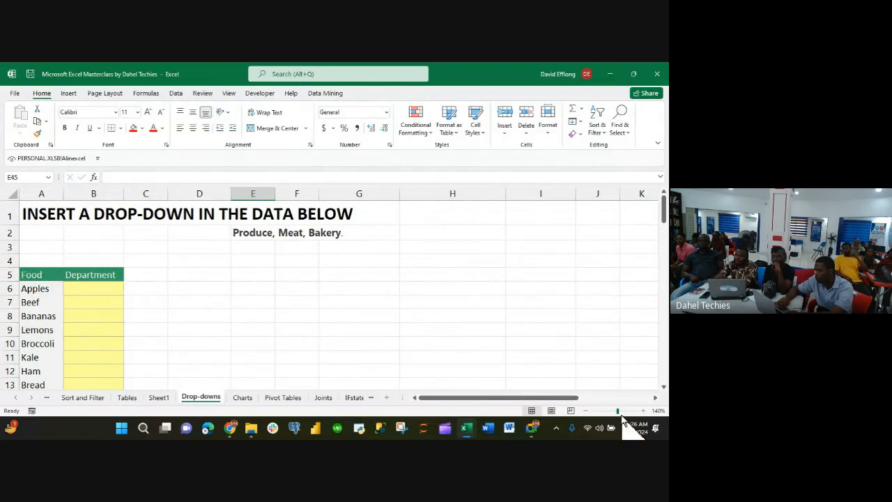
pyautogui.click(642, 412)
pyautogui.click(642, 412)
pyautogui.click(643, 411)
pyautogui.click(643, 411)
pyautogui.click(642, 411)
pyautogui.click(642, 411)
pyautogui.scroll(1, 406, 320)
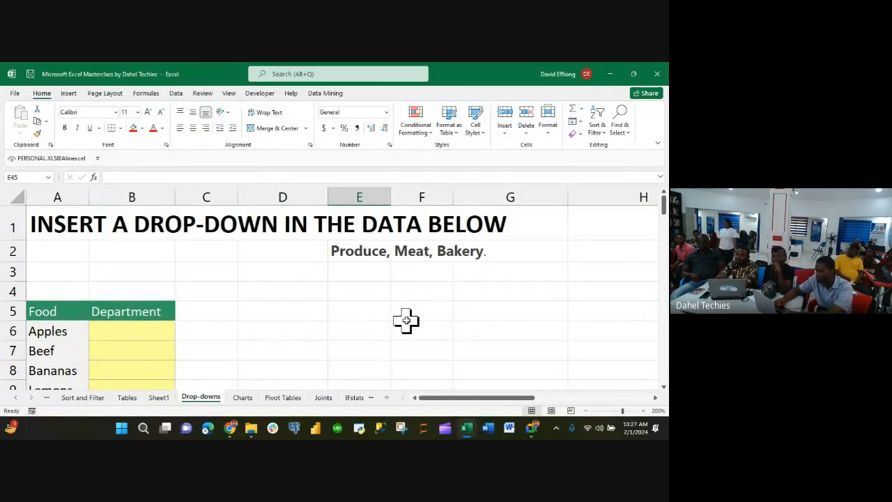
# - Examine the drop-down exercise's food list, its department options and the empty columns beside them
pyautogui.hscroll(4, 406, 320)
pyautogui.hscroll(-4, 406, 320)
pyautogui.scroll(-1, 406, 320)
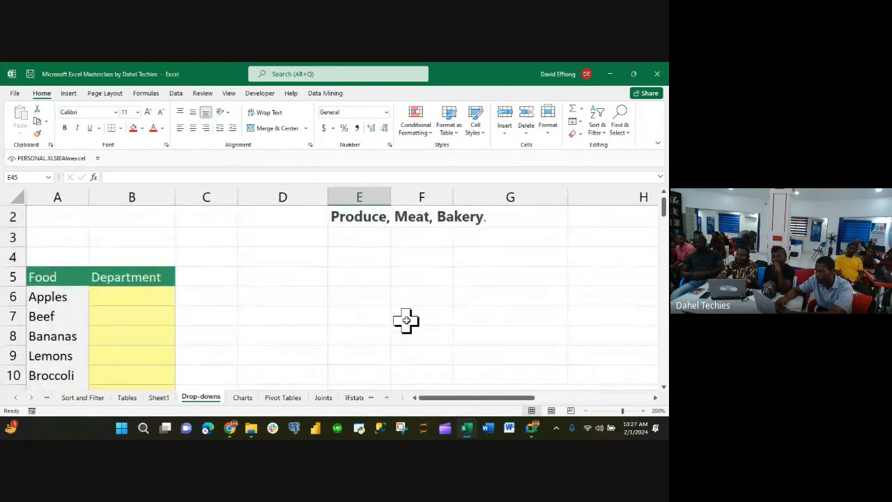
pyautogui.scroll(-2, 215, 279)
pyautogui.scroll(-1, 215, 279)
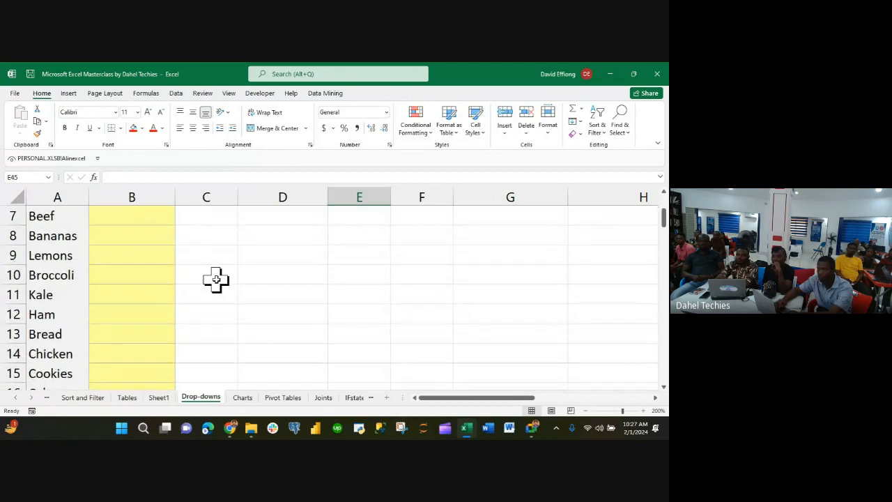
pyautogui.scroll(2, 215, 279)
pyautogui.hscroll(5, 258, 283)
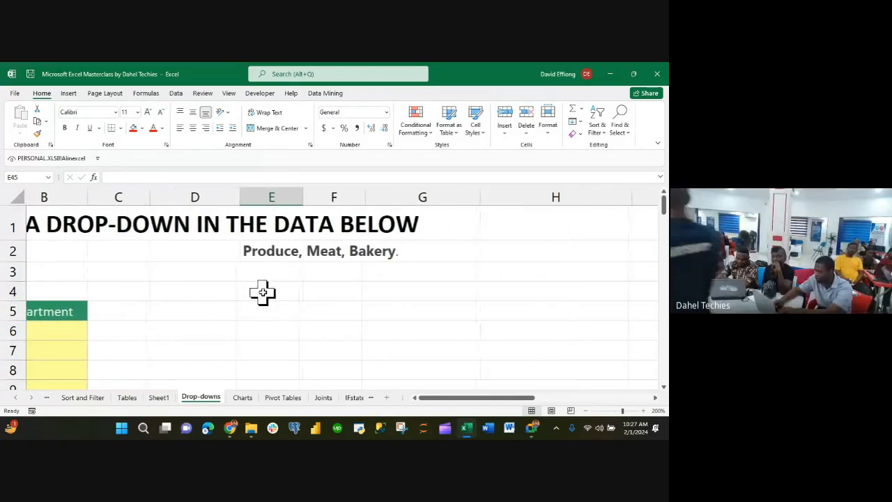
pyautogui.scroll(-1, 259, 283)
pyautogui.hscroll(2, 262, 293)
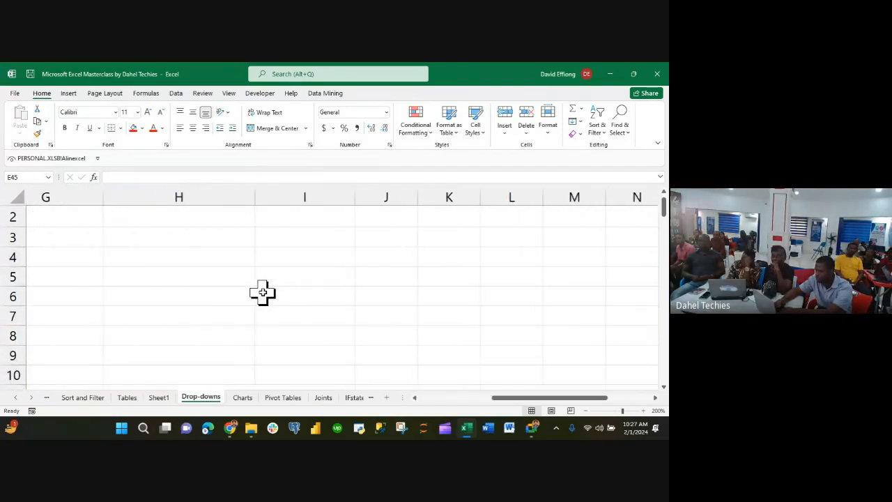
pyautogui.scroll(1, 261, 287)
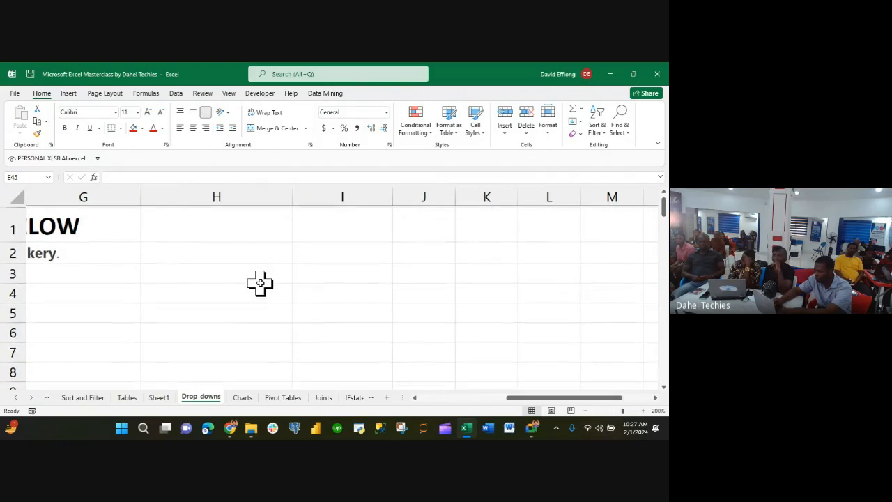
pyautogui.click(333, 258)
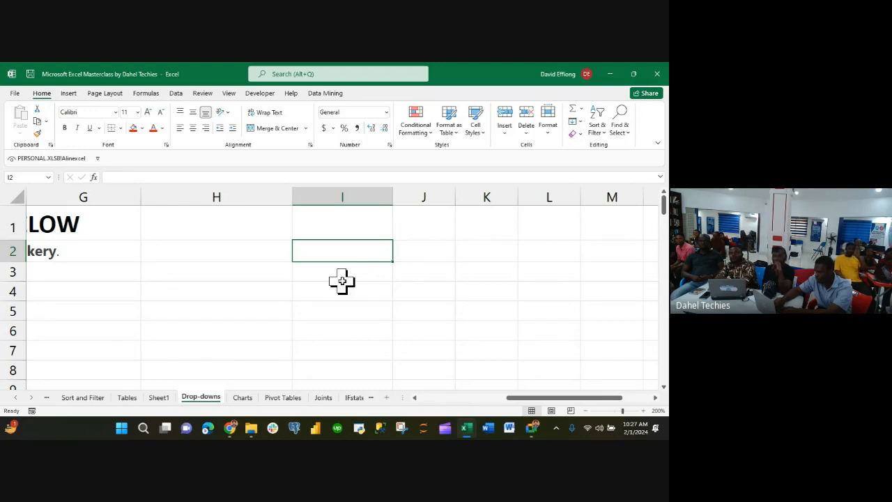
pyautogui.write('Pepsi')
pyautogui.press('Return')
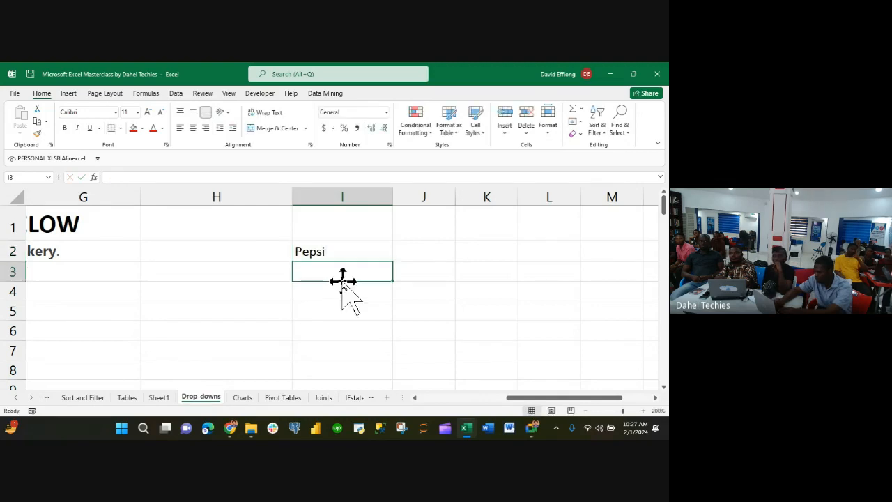
pyautogui.write('Cwa')
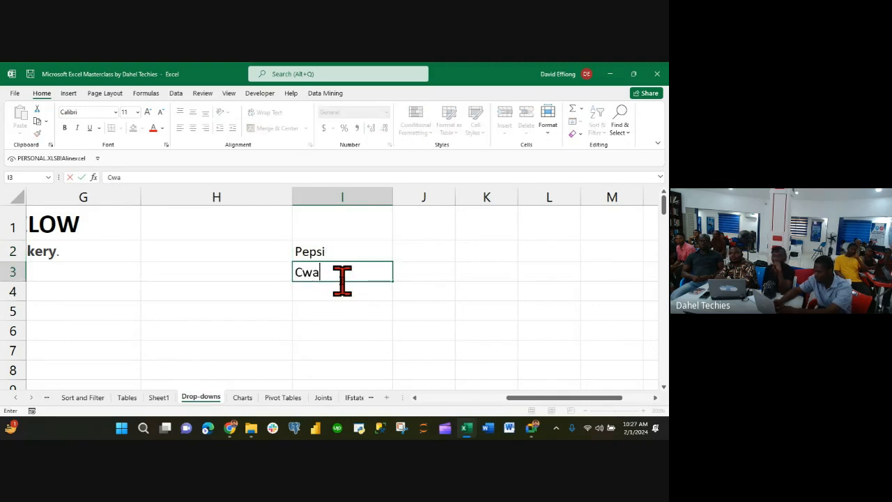
pyautogui.press('BackSpace')
pyautogui.press('BackSpace')
pyautogui.press('BackSpace')
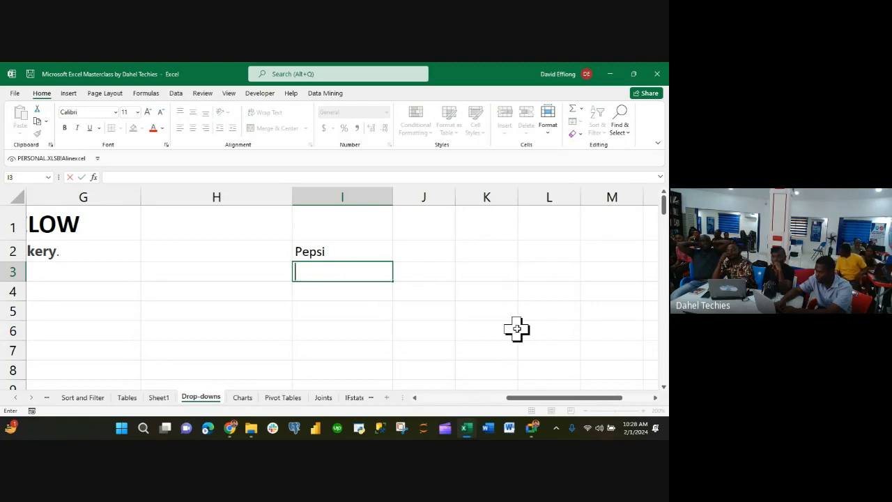
pyautogui.click(494, 275)
pyautogui.click(372, 256)
pyautogui.press('Delete')
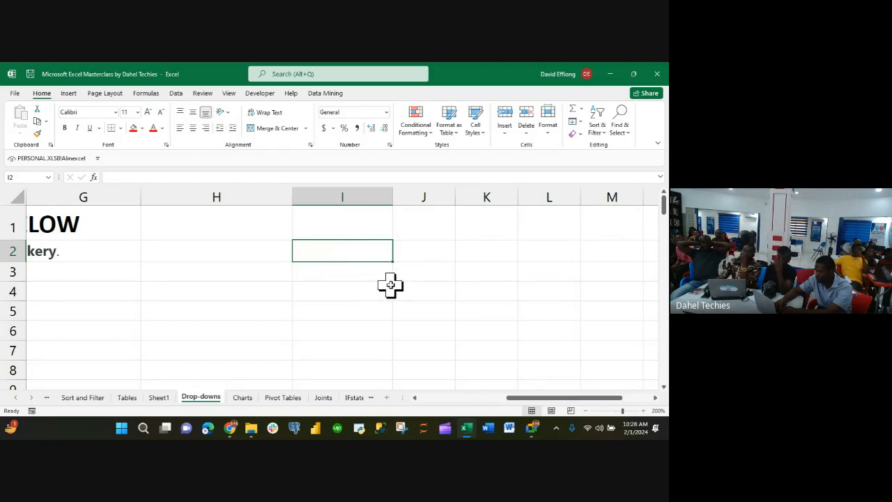
# - Enter iPhones in cell I2 as the first item of a new list in column I
pyautogui.write('I')
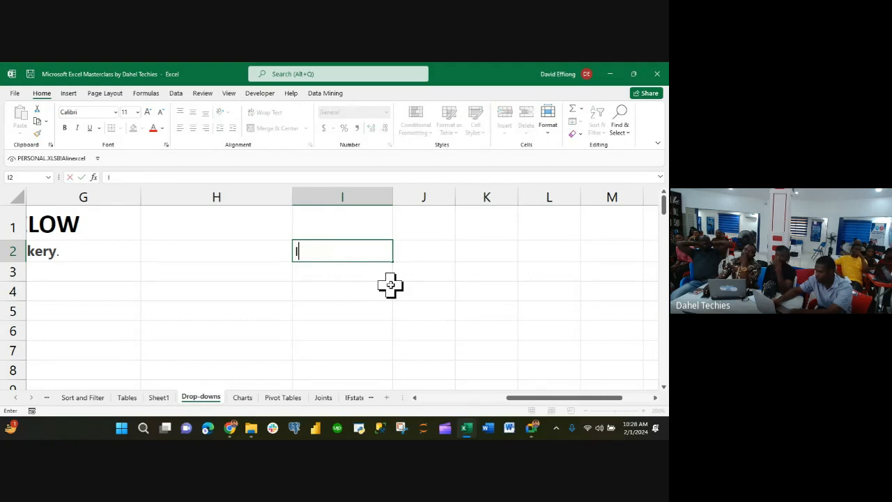
pyautogui.press('BackSpace')
pyautogui.write('IpOB')
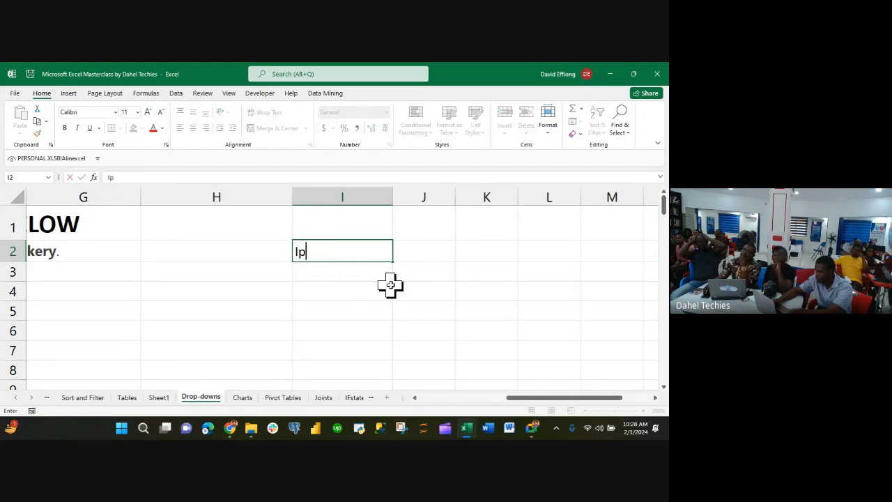
pyautogui.press('BackSpace')
pyautogui.press('BackSpace')
pyautogui.press('BackSpace')
pyautogui.press('BackSpace')
pyautogui.write('iPhones')
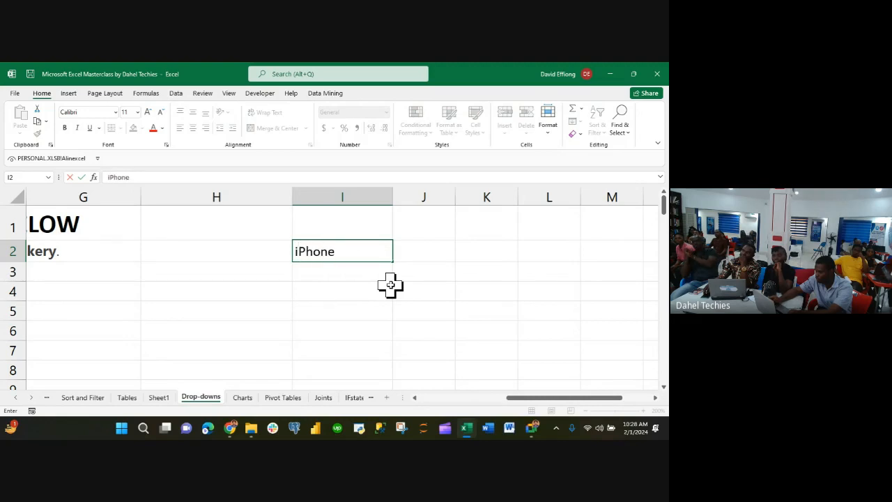
pyautogui.press('Return')
# - Add the phone brands Samsung, Techno and Infinix in cells I3 to I5 below iPhones
pyautogui.write('Sam')
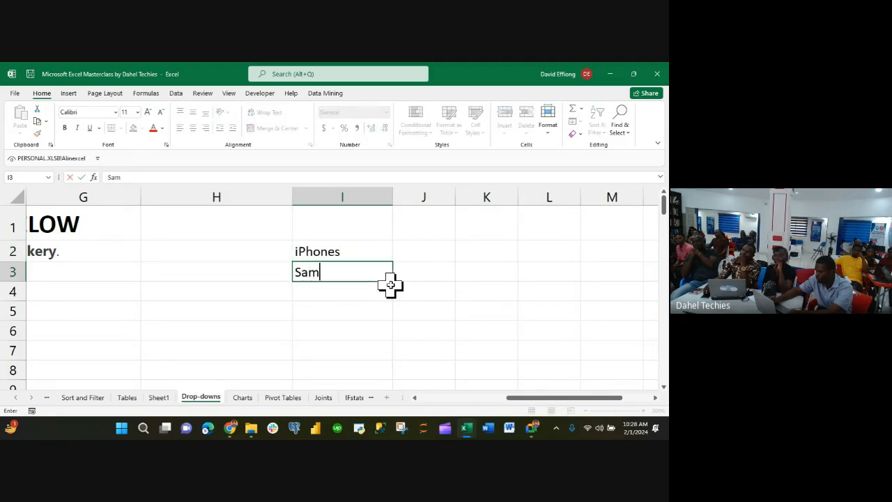
pyautogui.write('sung')
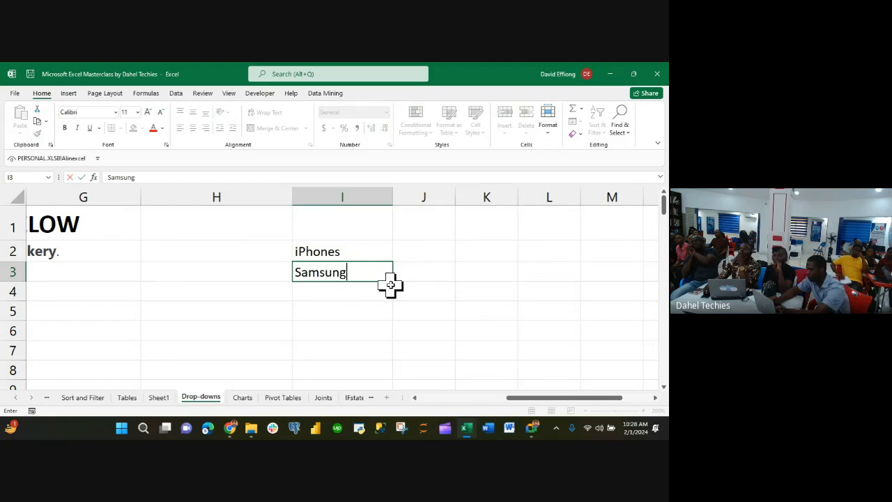
pyautogui.press('Return')
pyautogui.write('Techno')
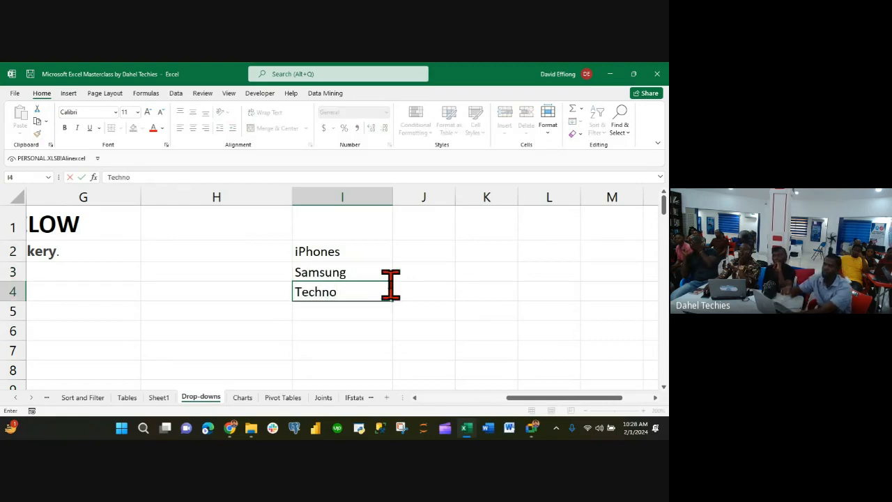
pyautogui.press('Return')
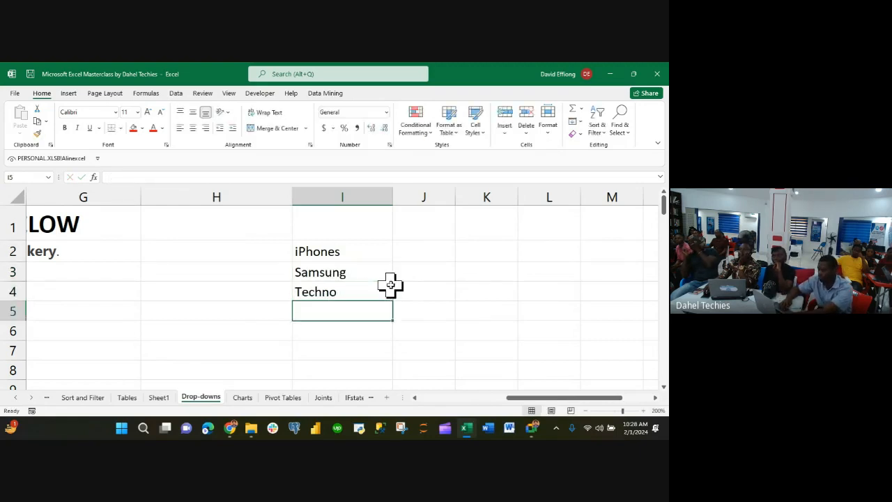
pyautogui.write('In')
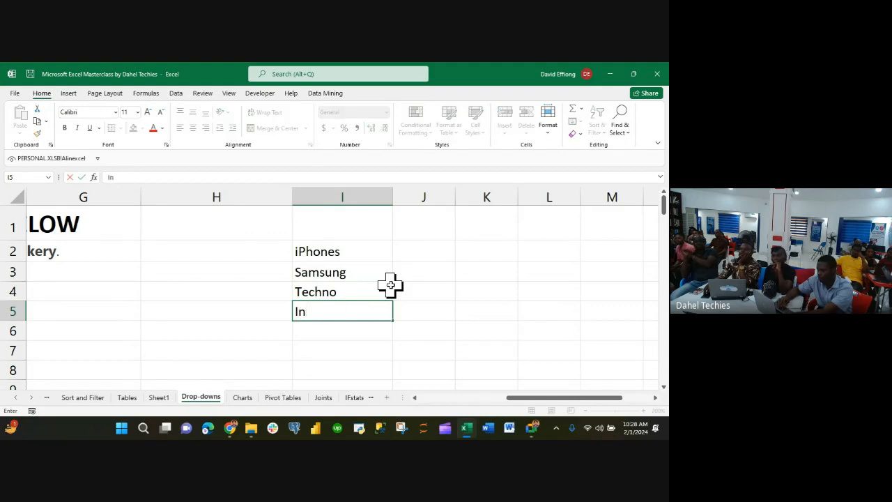
pyautogui.write('finix')
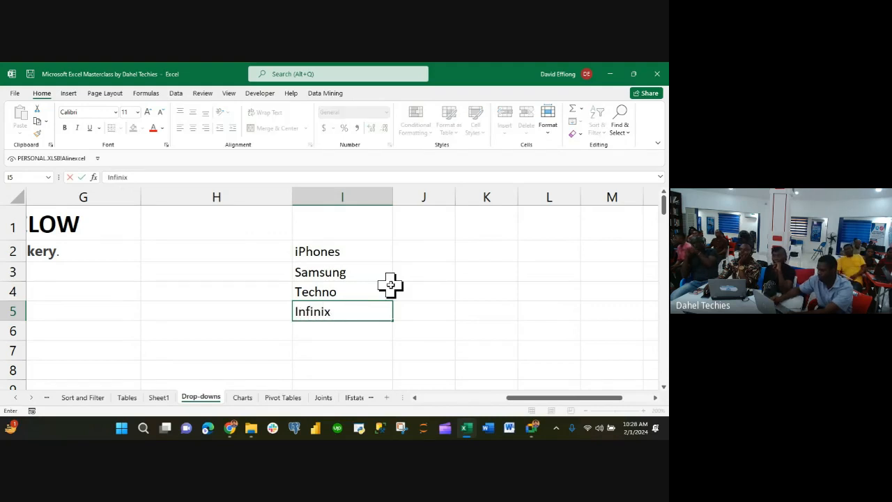
pyautogui.scroll(-1, 338, 350)
pyautogui.scroll(1, 338, 350)
pyautogui.press('Return')
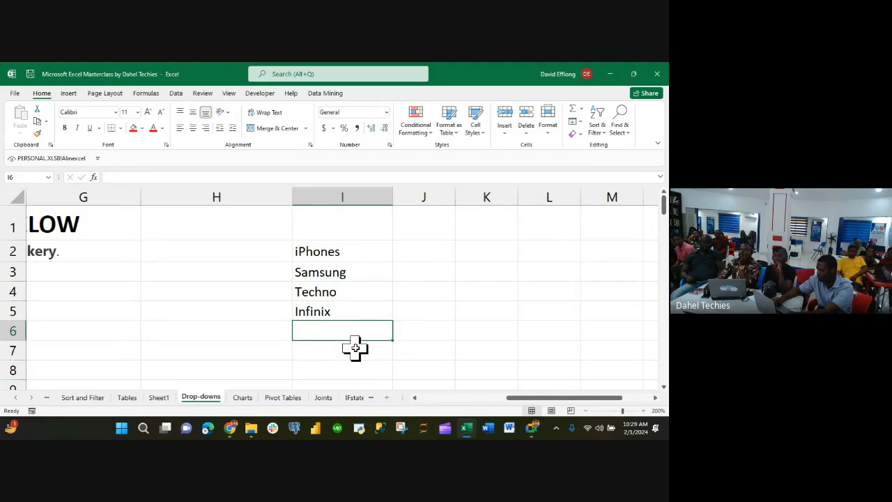
# - Enter the car name Corrolla in cell I6 below the phone brands
pyautogui.write('M')
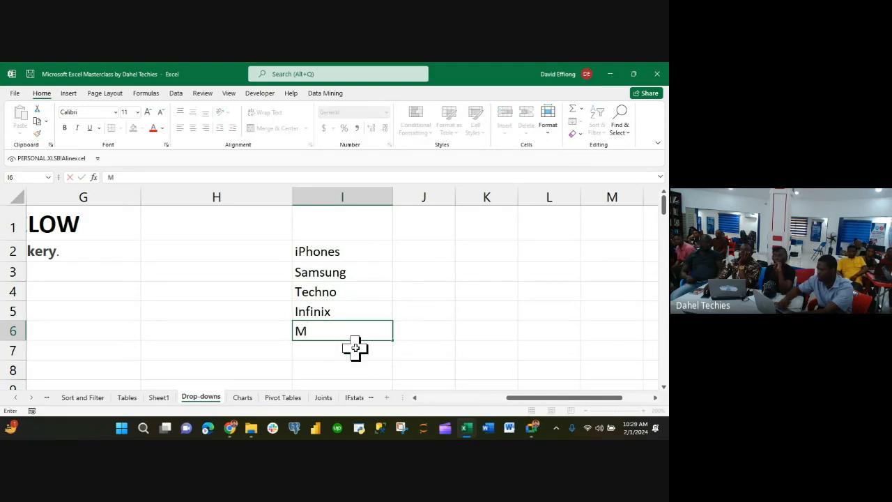
pyautogui.press('BackSpace')
pyautogui.write('Corrol')
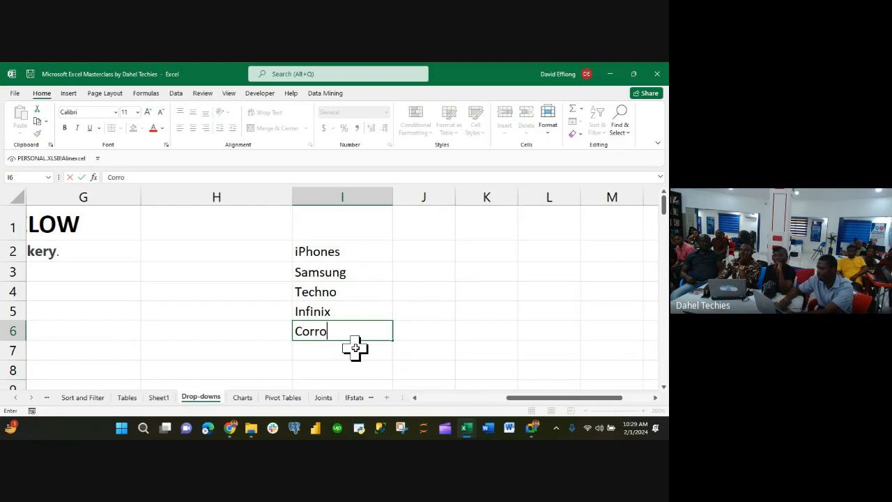
pyautogui.press('BackSpace')
pyautogui.press('BackSpace')
pyautogui.press('BackSpace')
pyautogui.write('rola')
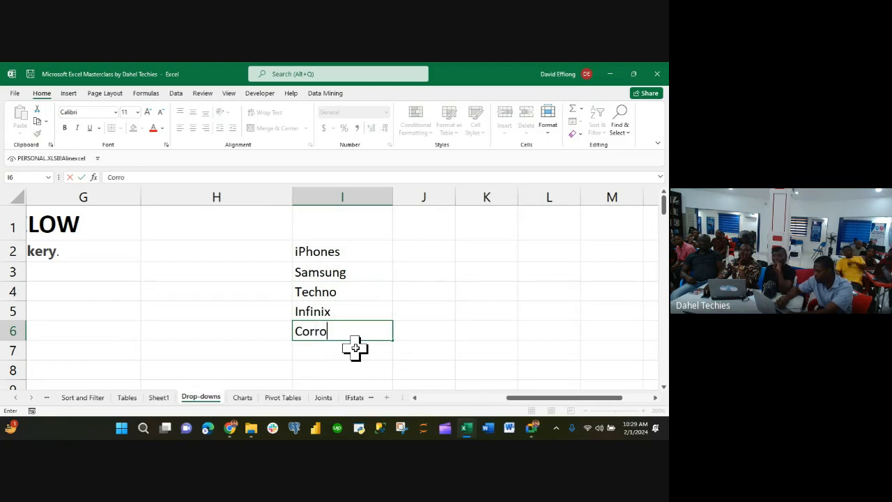
pyautogui.press('BackSpace')
pyautogui.write('la')
pyautogui.press('Return')
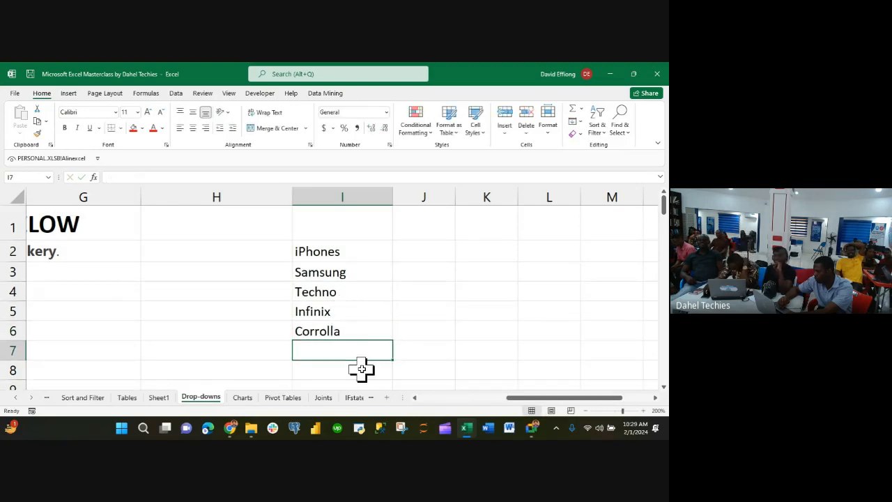
# - Continue the list with the car names Lambourghini, Lexus and Nissan in cells I7 to I9
pyautogui.write('Lam')
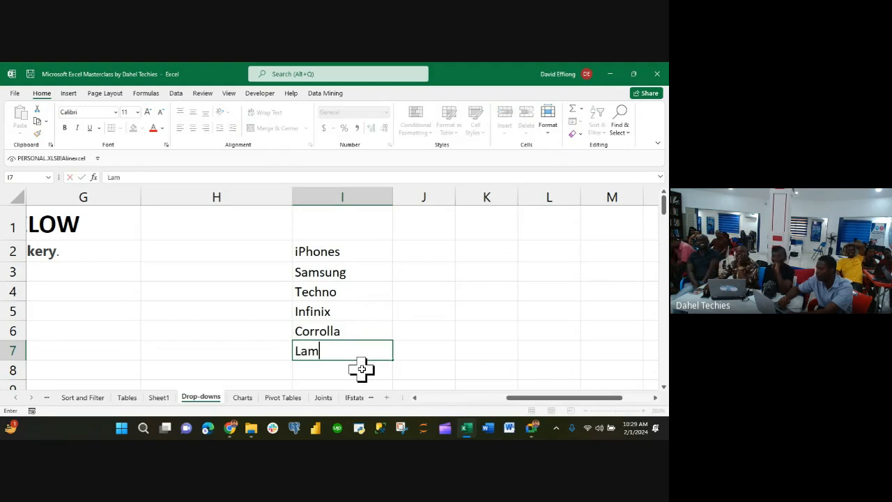
pyautogui.write('bourghini')
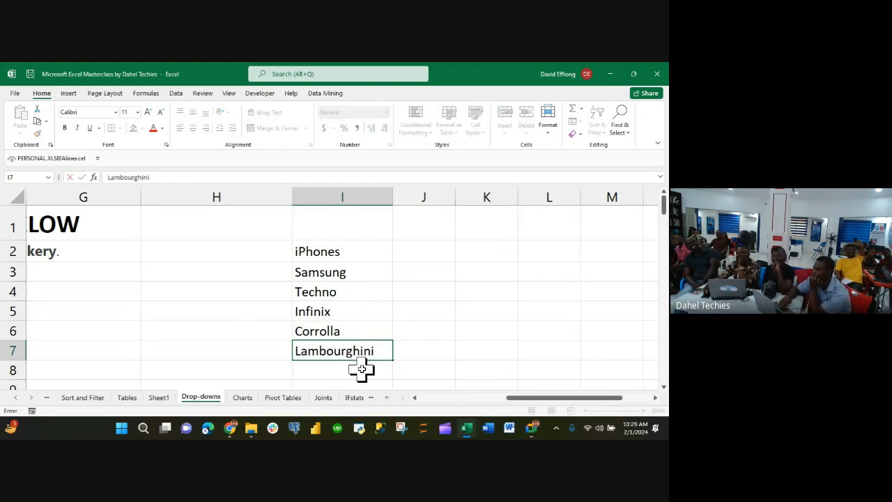
pyautogui.press('Return')
pyautogui.write('Lexus')
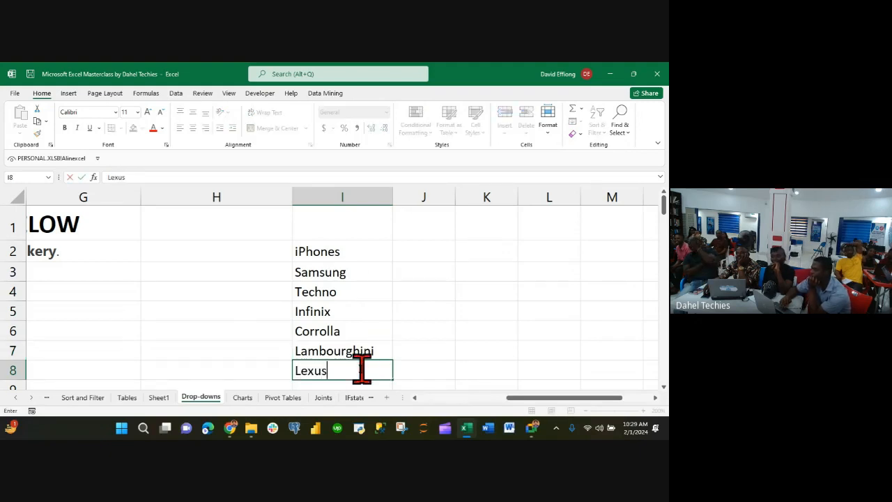
pyautogui.press('Return')
pyautogui.write('N')
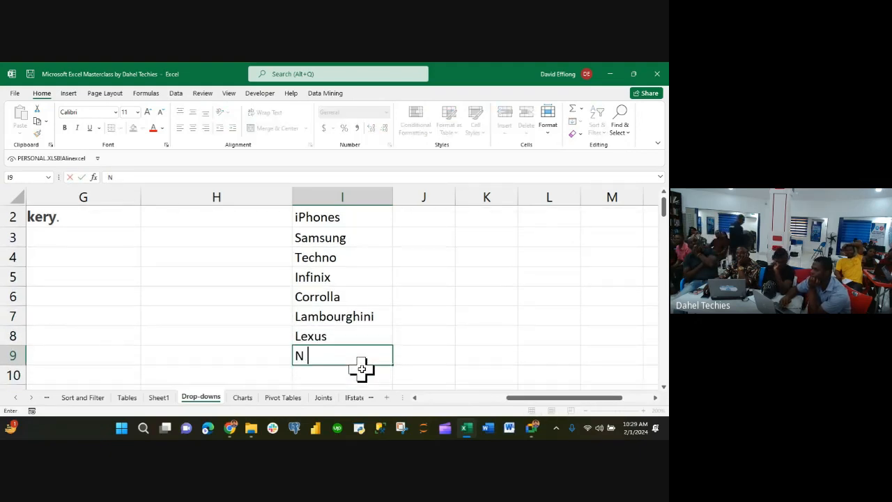
pyautogui.write('issan')
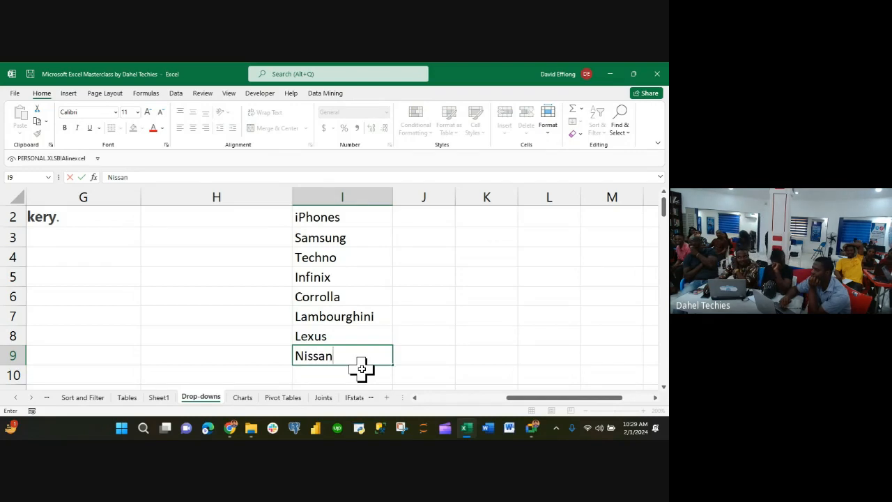
pyautogui.scroll(1, 362, 370)
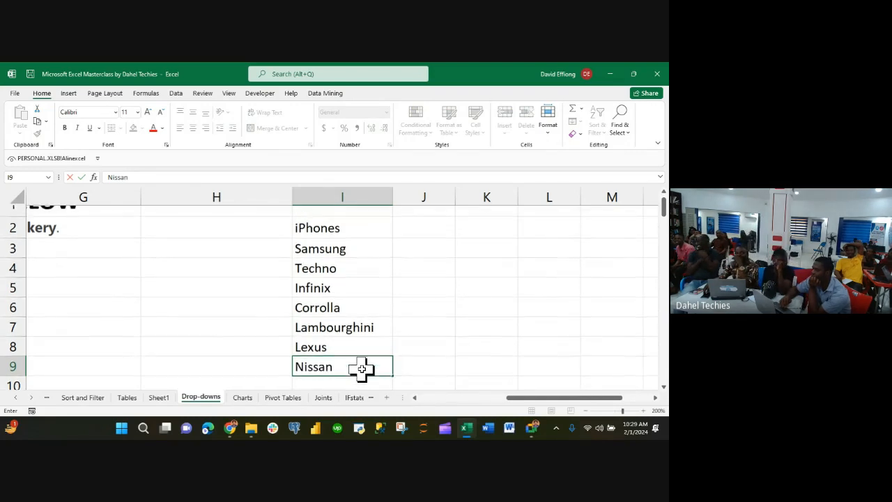
pyautogui.scroll(-1, 361, 369)
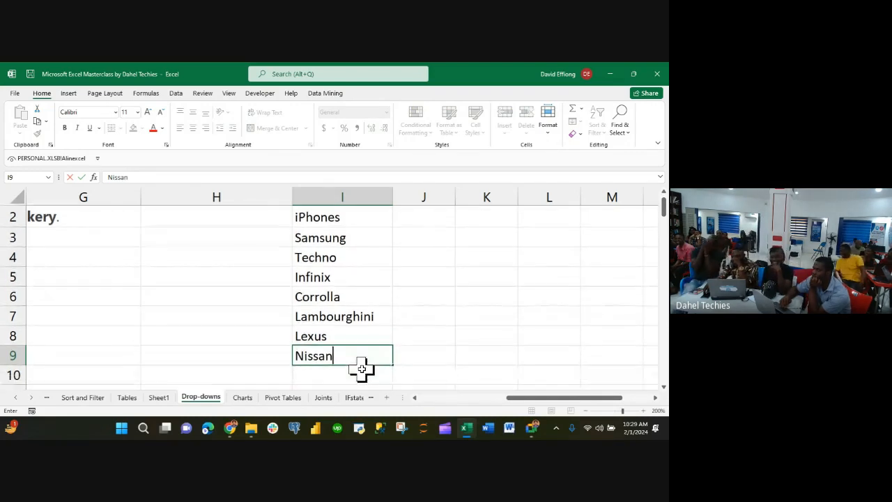
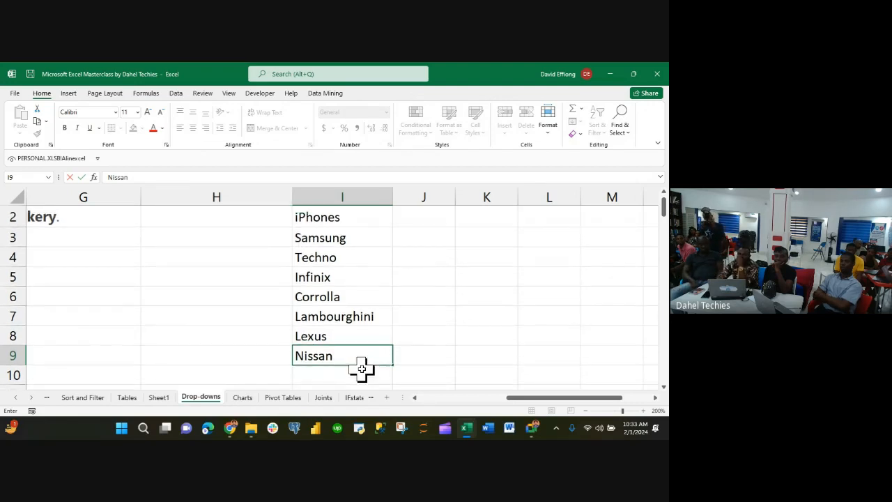
# - Add the meats Chicken, Beef and Pork in cells I10 to I12 below the car names
pyautogui.click(339, 369)
pyautogui.scroll(-2, 364, 373)
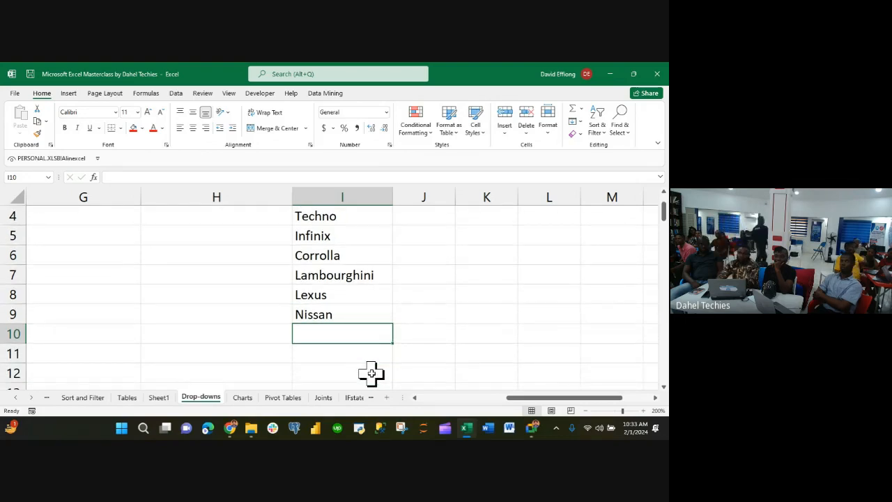
pyautogui.write('Ch')
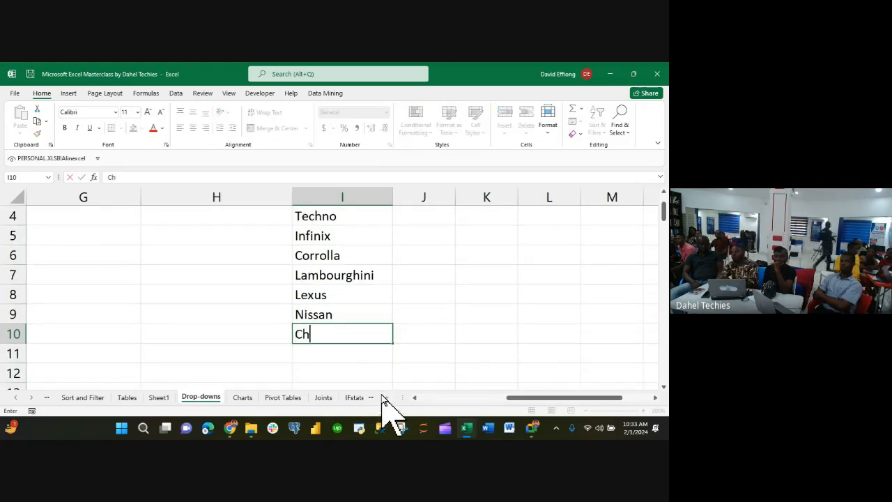
pyautogui.write('icken')
pyautogui.press('Return')
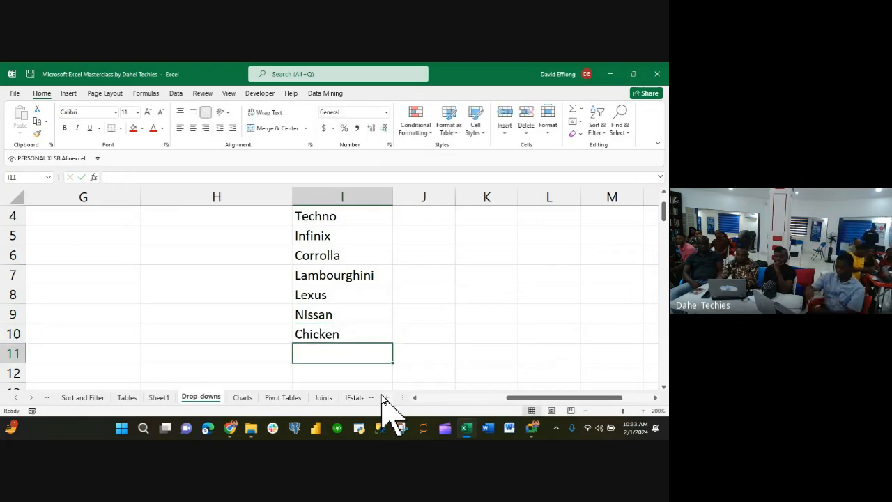
pyautogui.write('G')
pyautogui.press('BackSpace')
pyautogui.write('Beef')
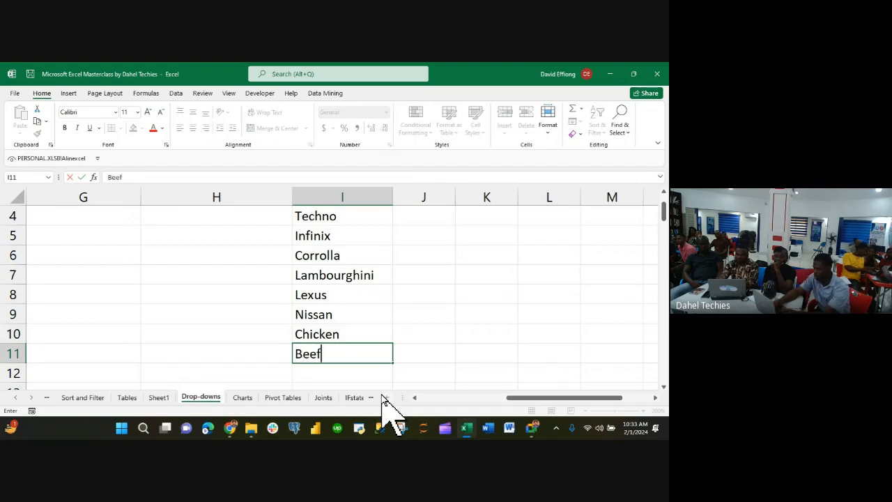
pyautogui.press('Return')
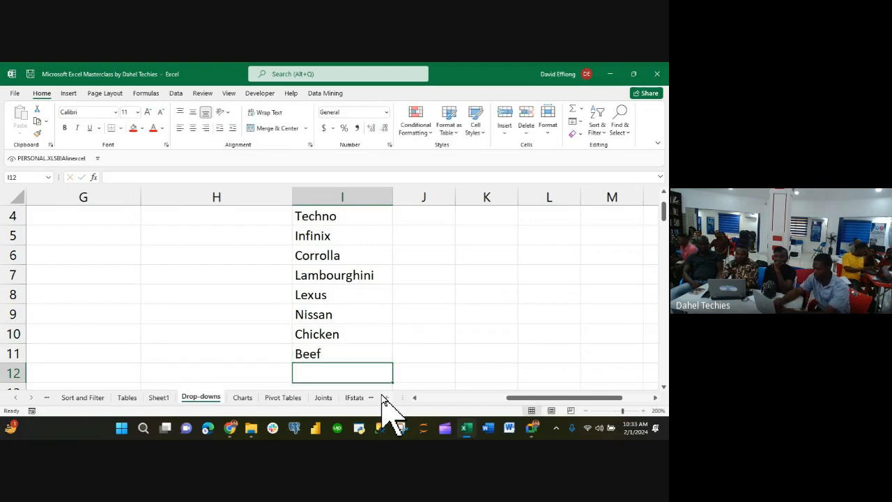
pyautogui.write('Pork')
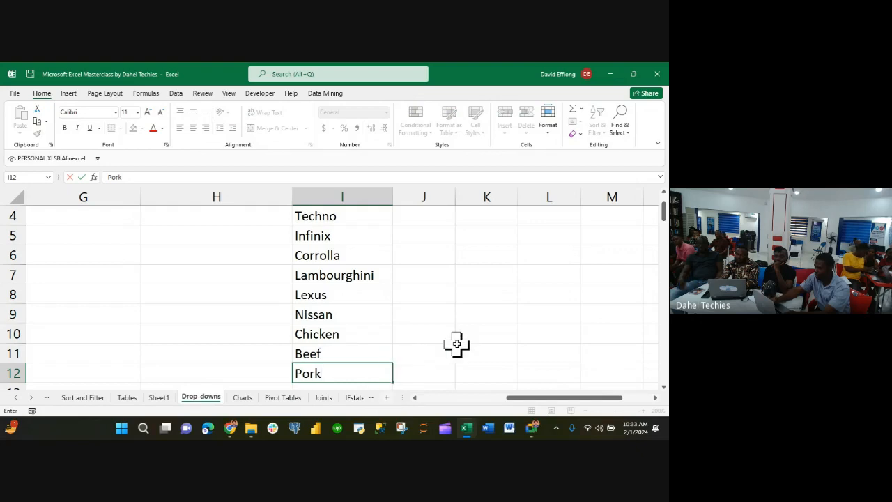
# - Head the item list with PRODUCT in cell I1 and the empty column beside it with CATEGORY in J1
pyautogui.scroll(1, 456, 343)
pyautogui.hscroll(1, 444, 279)
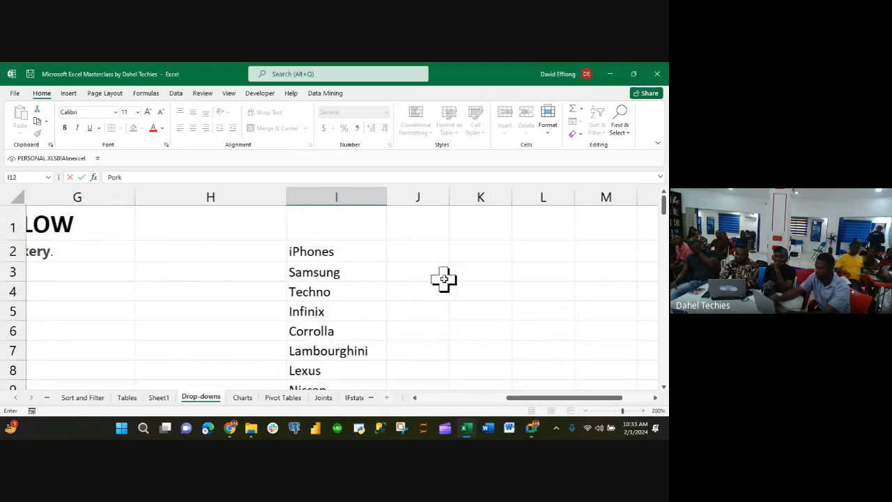
pyautogui.click(336, 224)
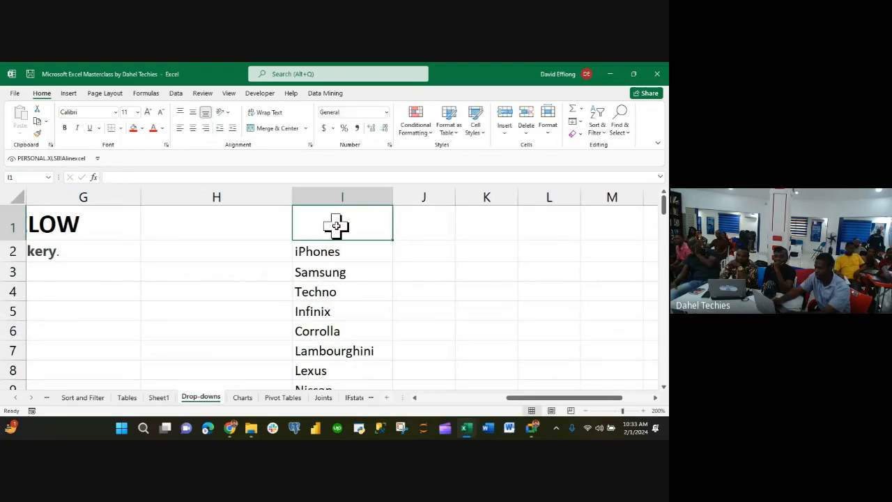
pyautogui.write('PRODUCT')
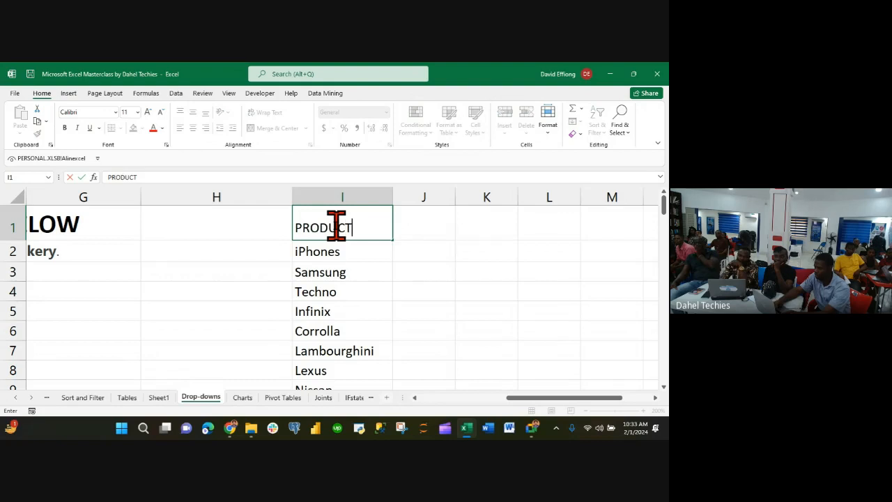
pyautogui.click(441, 221)
pyautogui.write('CATEGORY')
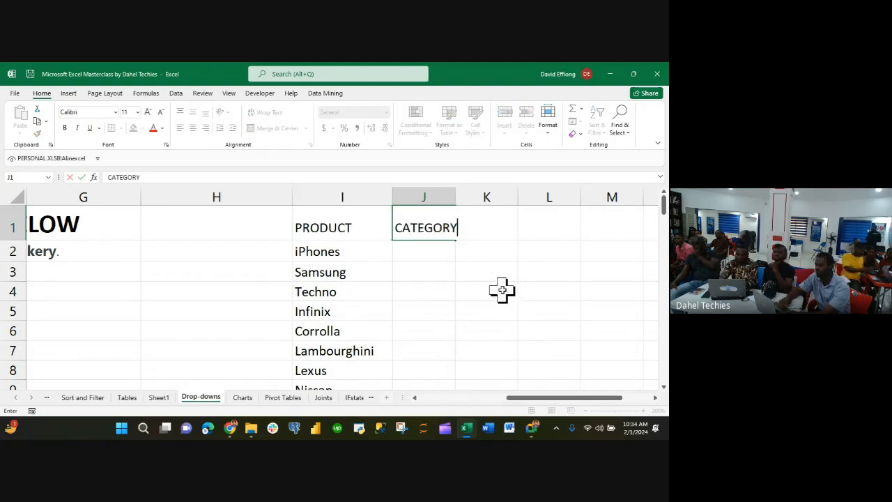
pyautogui.click(421, 253)
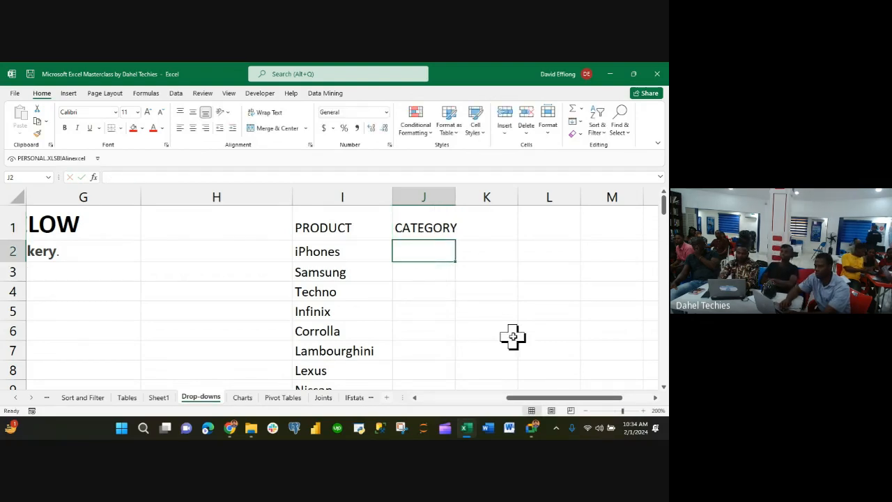
# - Head a separate lookup list with CATEGORIES in cell M1, in the same row as the PRODUCT and CATEGORY headers
pyautogui.click(555, 230)
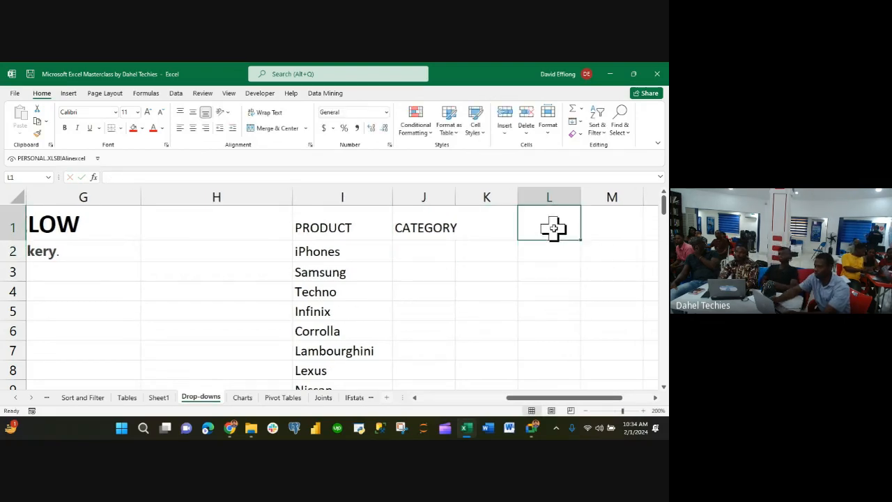
pyautogui.click(607, 233)
pyautogui.write('CATE')
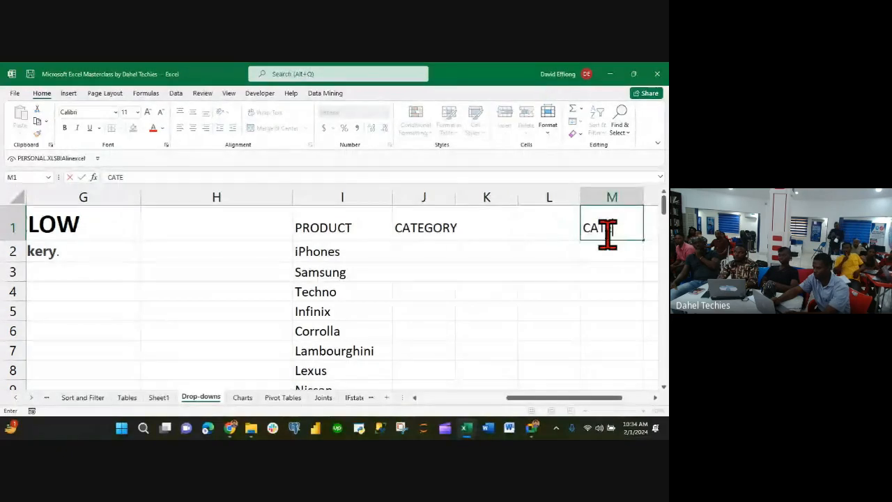
pyautogui.write('GORIES')
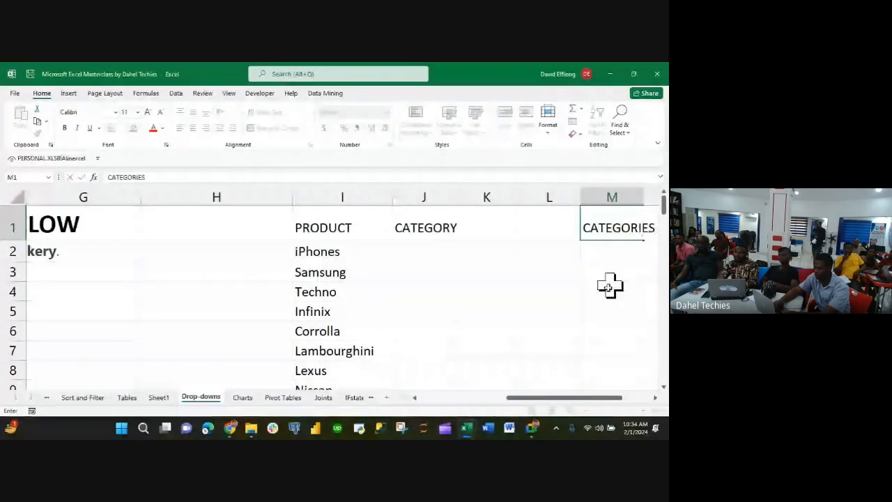
# - List the category names Phones, Cars and Meat in cells M2 to M4 below the CATEGORIES heading
pyautogui.click(625, 247)
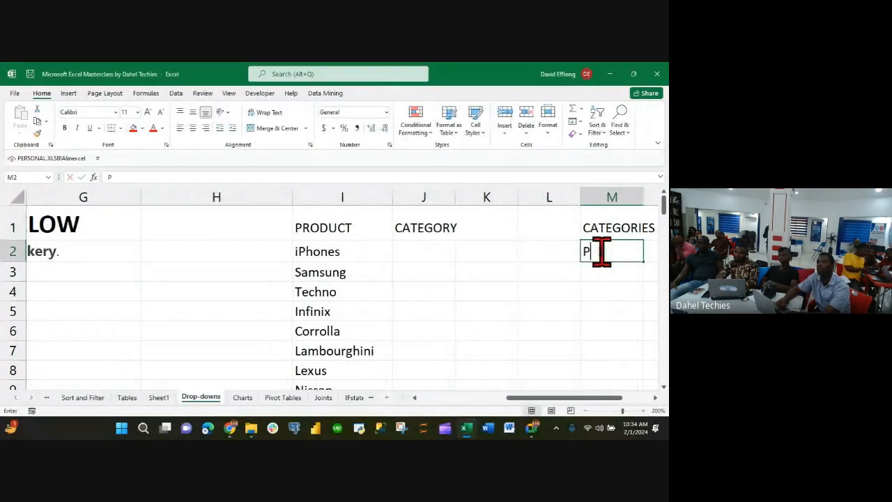
pyautogui.write('Phones')
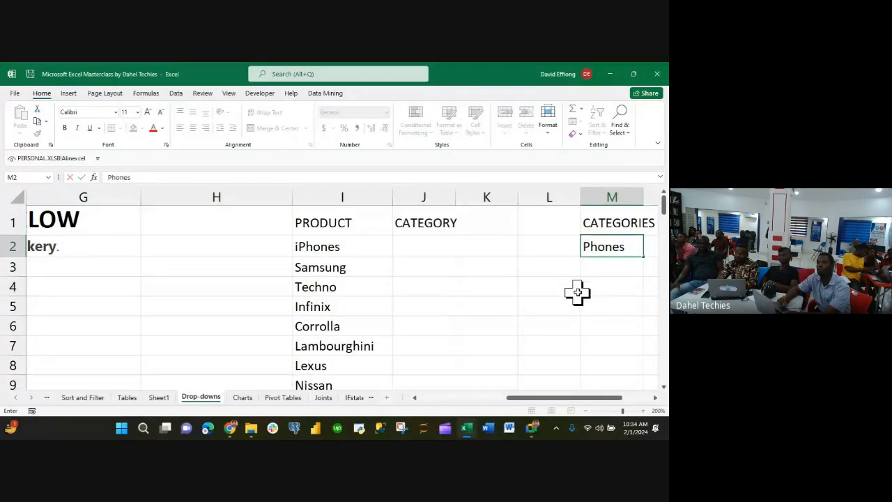
pyautogui.scroll(-1, 578, 293)
pyautogui.scroll(1, 623, 243)
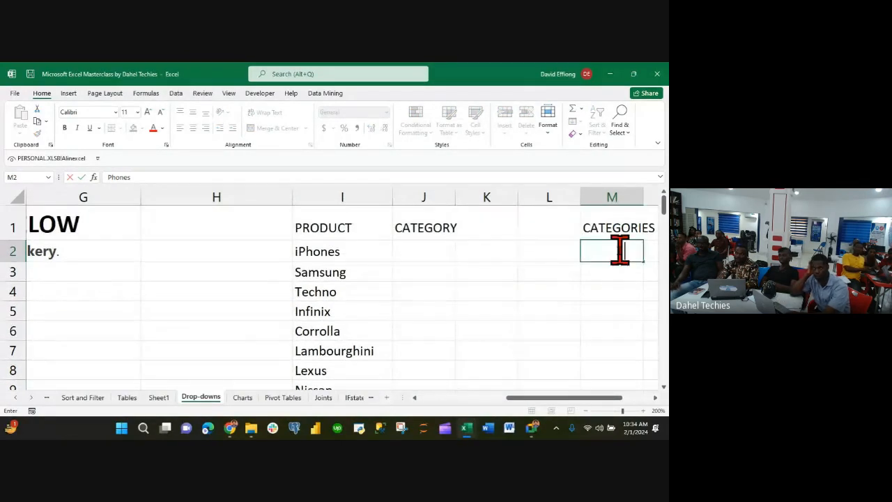
pyautogui.click(609, 277)
pyautogui.write('Cars')
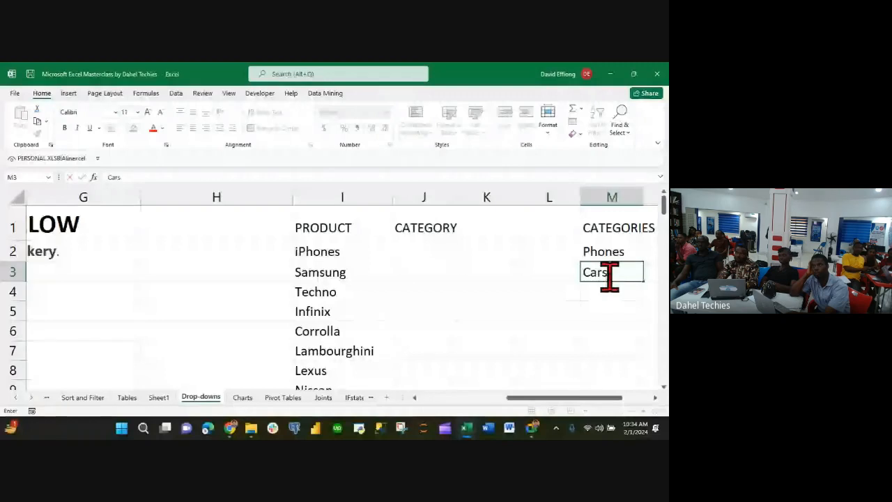
pyautogui.scroll(-3, 583, 348)
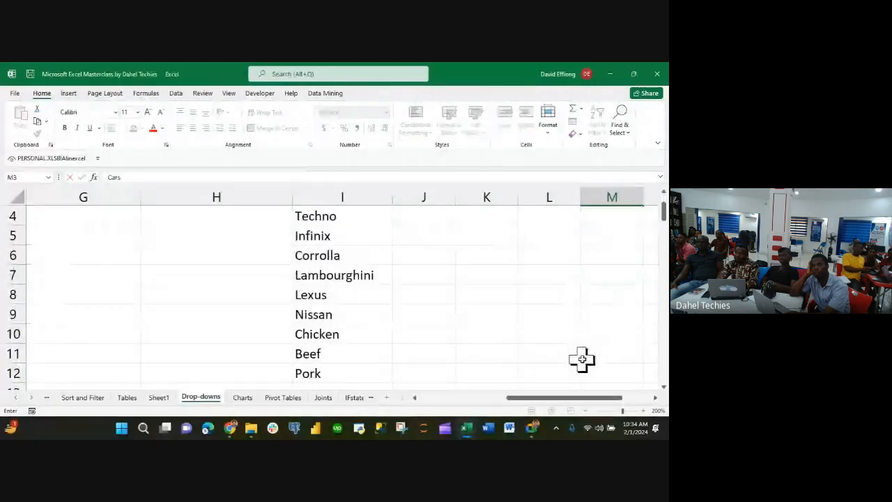
pyautogui.scroll(2, 582, 358)
pyautogui.scroll(1, 582, 358)
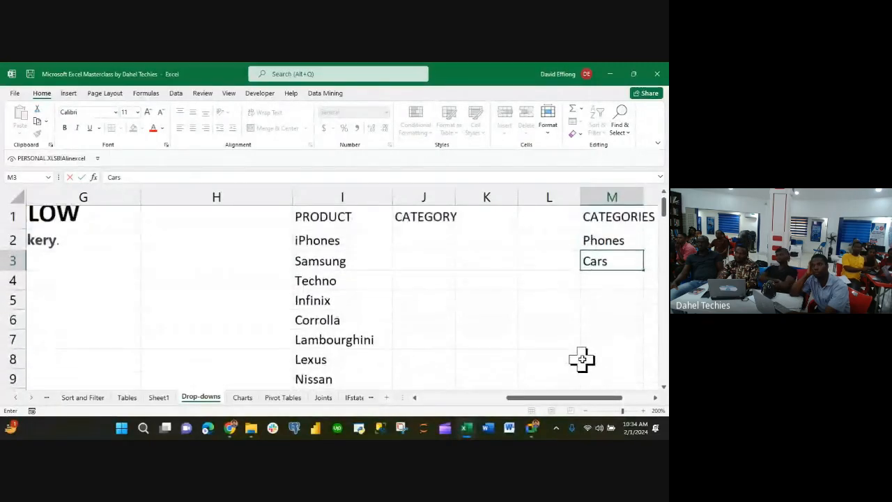
pyautogui.press('Return')
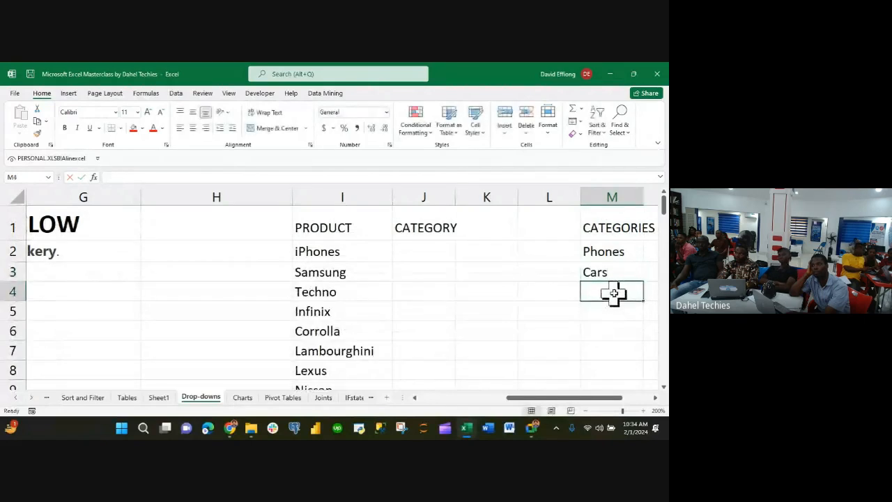
pyautogui.write('Meat')
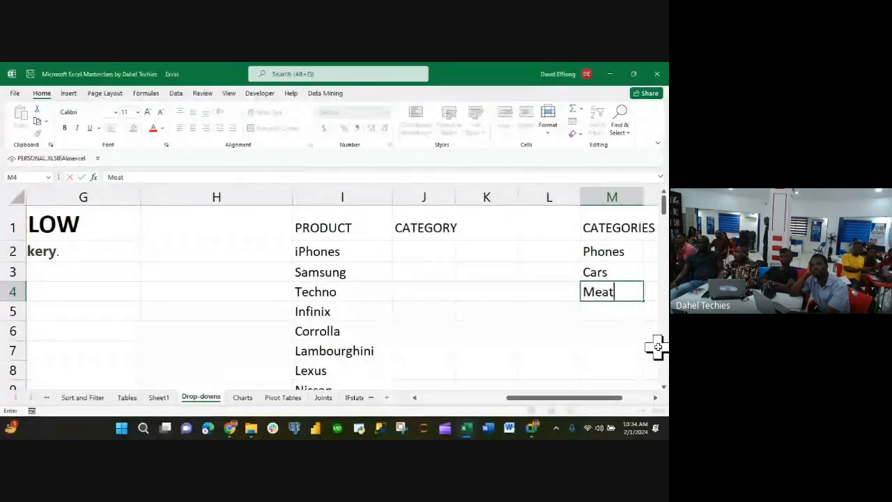
# - Fill the PRODUCT and CATEGORY header cells I1:J1 with the standard orange colour
pyautogui.moveTo(313, 230); pyautogui.dragTo(426, 234)
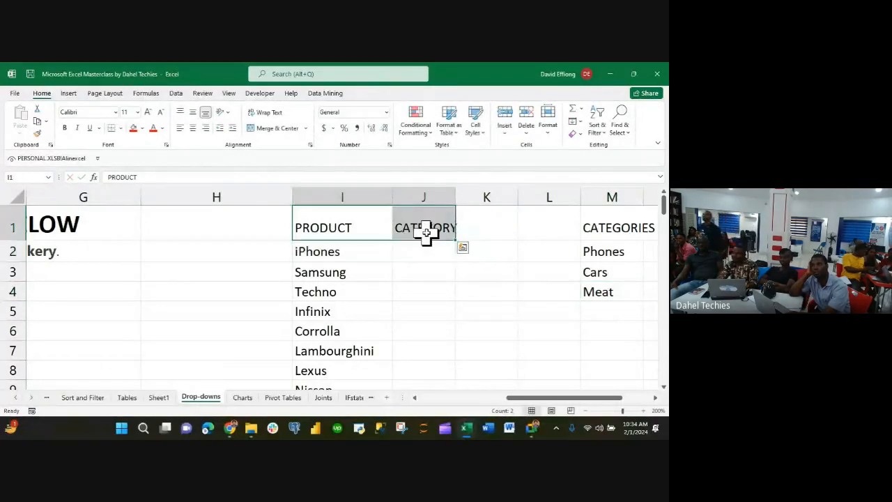
pyautogui.click(142, 129)
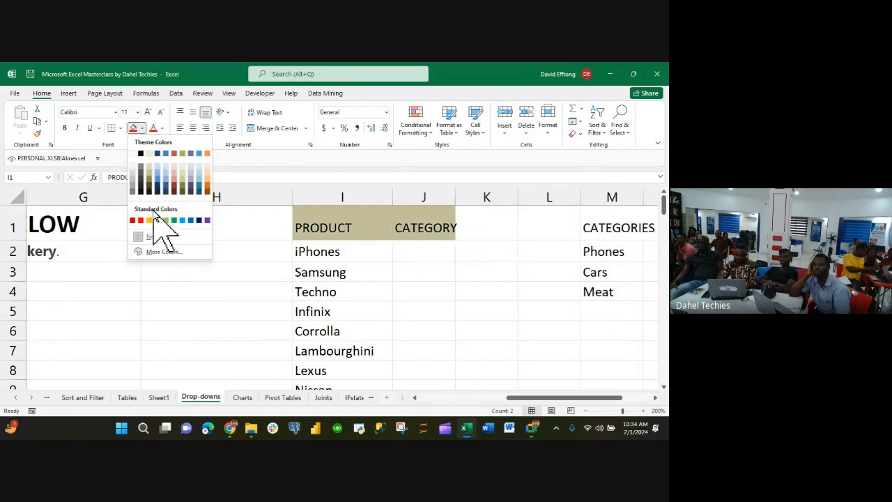
pyautogui.click(150, 222)
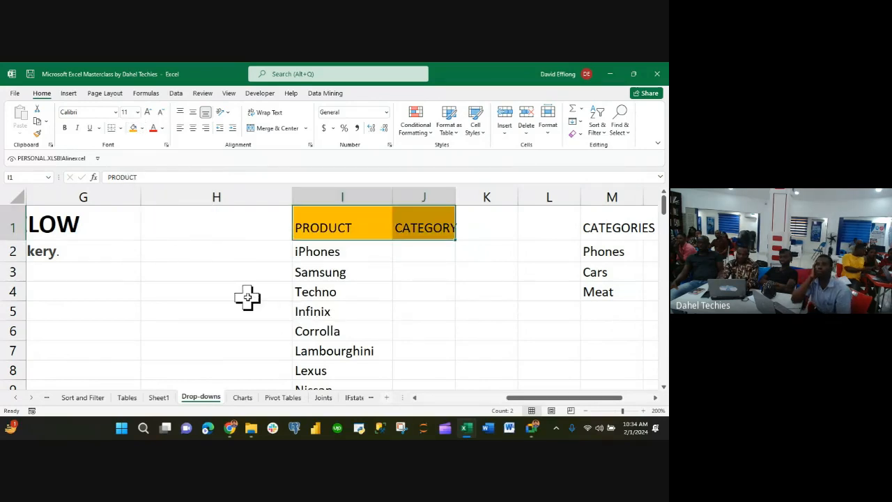
# - Enter the categories by hand for three products: Phones in J2, cars in J7 and Meat in J10
pyautogui.click(410, 258)
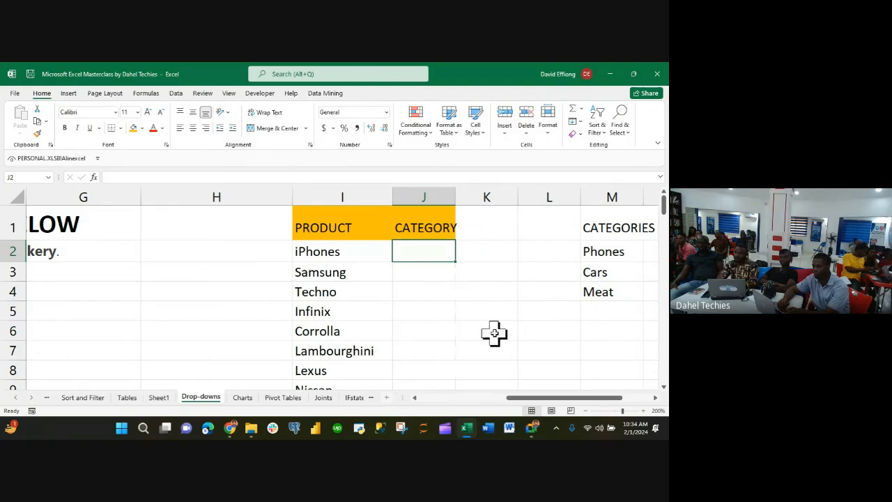
pyautogui.write('Phones')
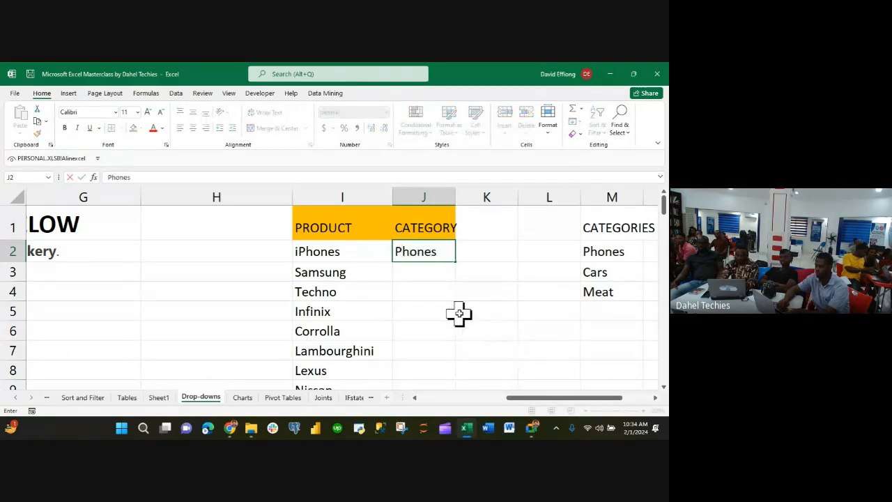
pyautogui.click(414, 345)
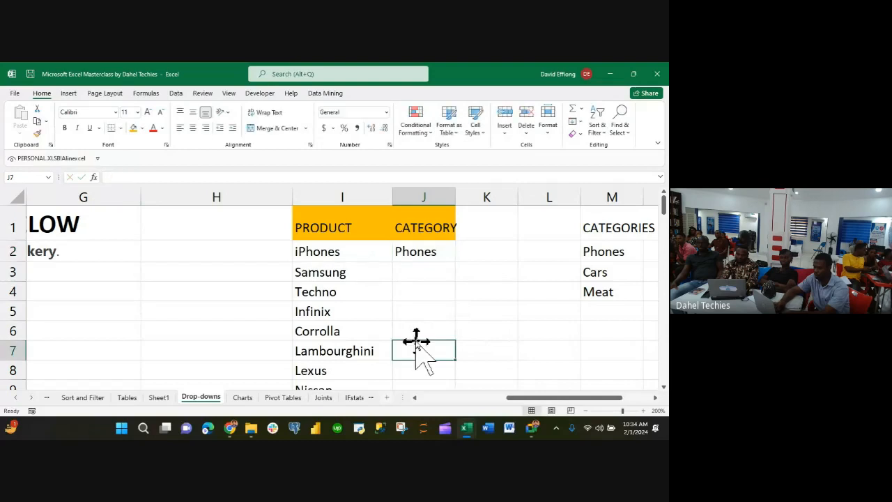
pyautogui.write('cars')
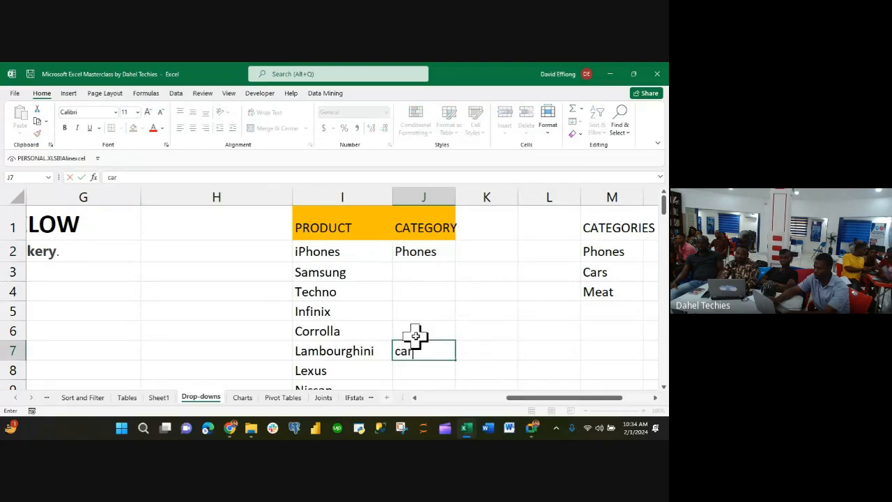
pyautogui.scroll(-1, 416, 336)
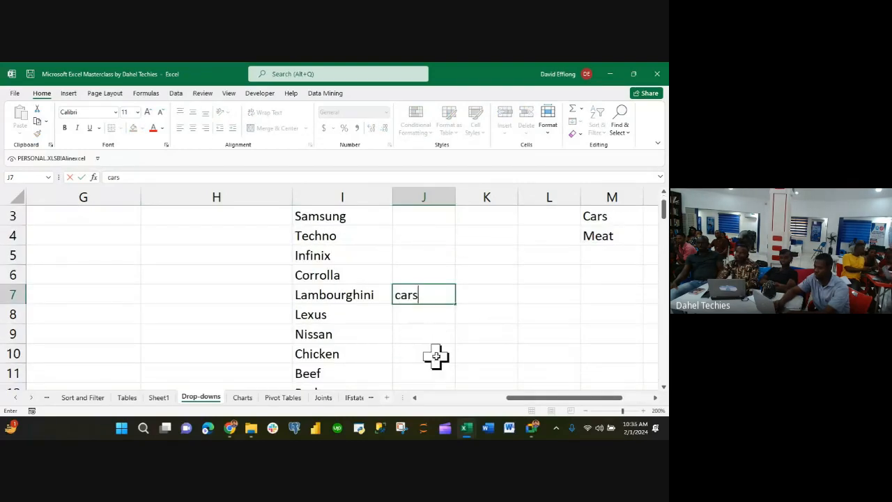
pyautogui.click(436, 354)
pyautogui.write('Meat')
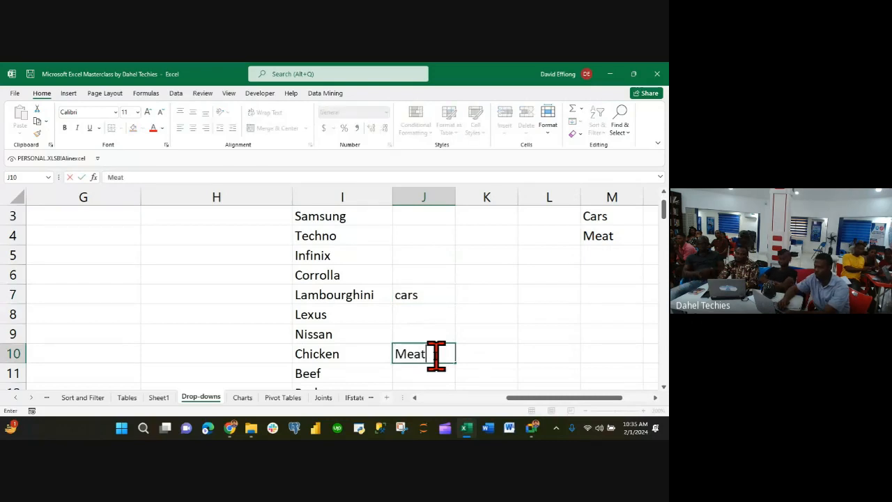
pyautogui.click(515, 312)
pyautogui.scroll(1, 518, 310)
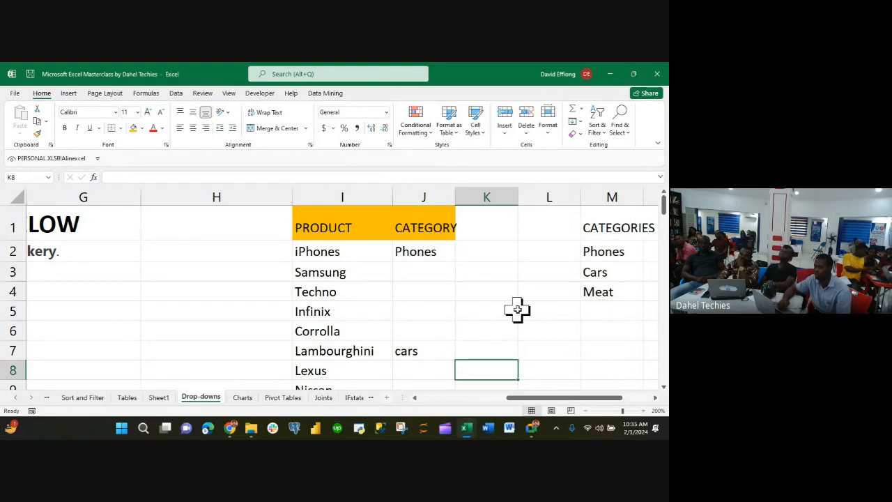
# - Clear the hand-entered categories from cells J2, J7 and J10 in the CATEGORY column
pyautogui.click(431, 255)
pyautogui.press('Delete')
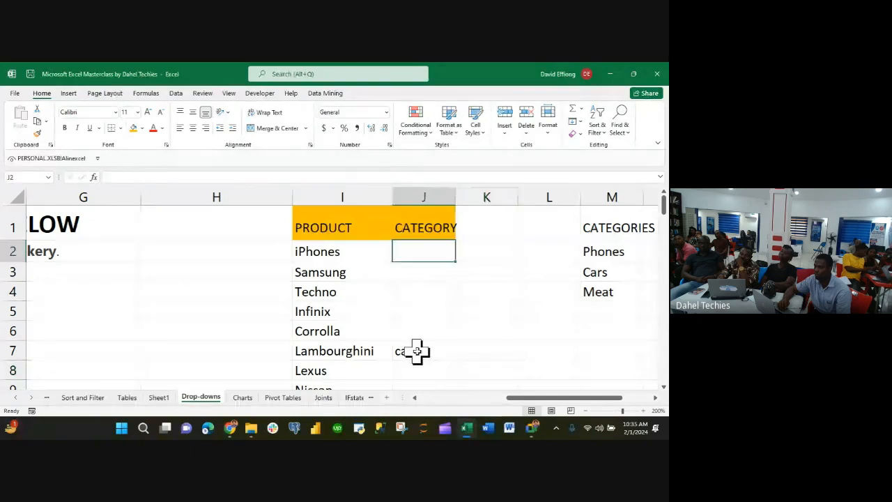
pyautogui.click(417, 352)
pyautogui.press('Delete')
pyautogui.scroll(-1, 417, 351)
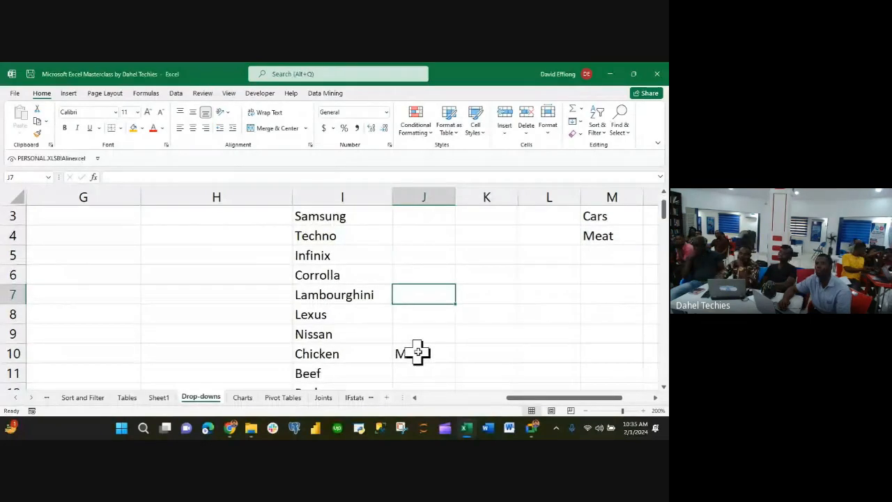
pyautogui.click(417, 353)
pyautogui.scroll(1, 419, 353)
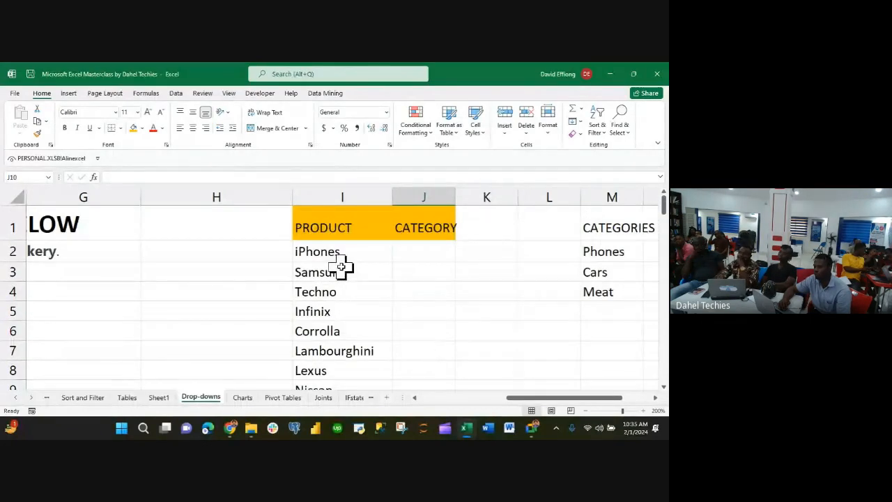
# - Open Data Validation for cell J10 and set the allowed values to List
pyautogui.click(177, 94)
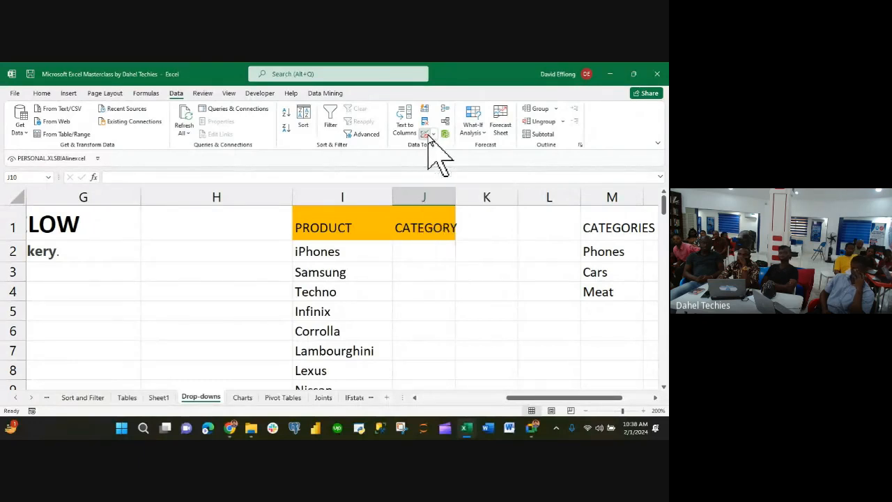
pyautogui.click(430, 136)
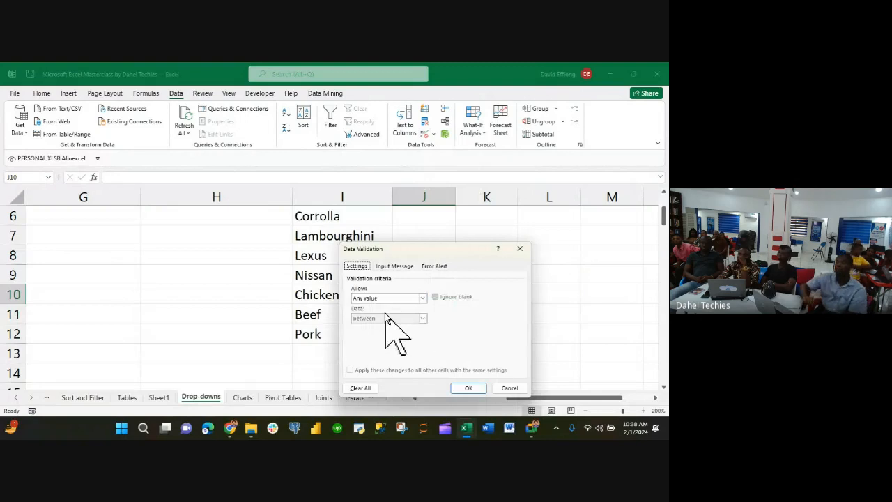
pyautogui.click(421, 299)
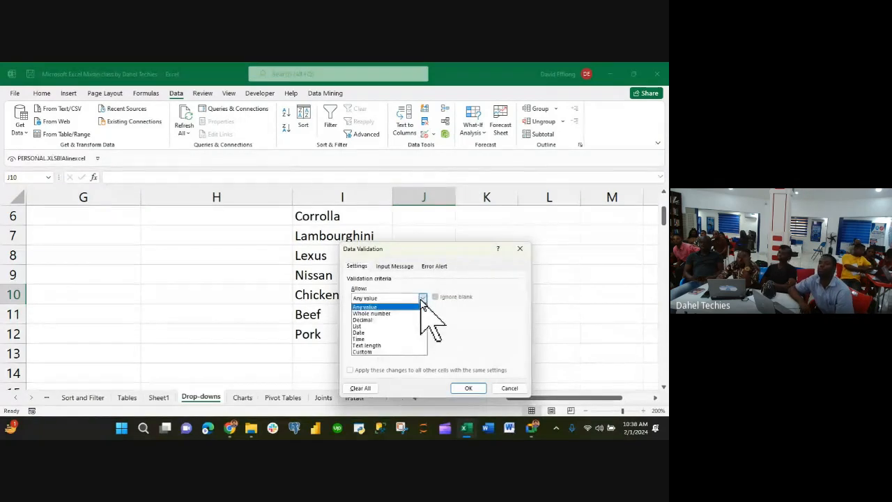
pyautogui.click(357, 326)
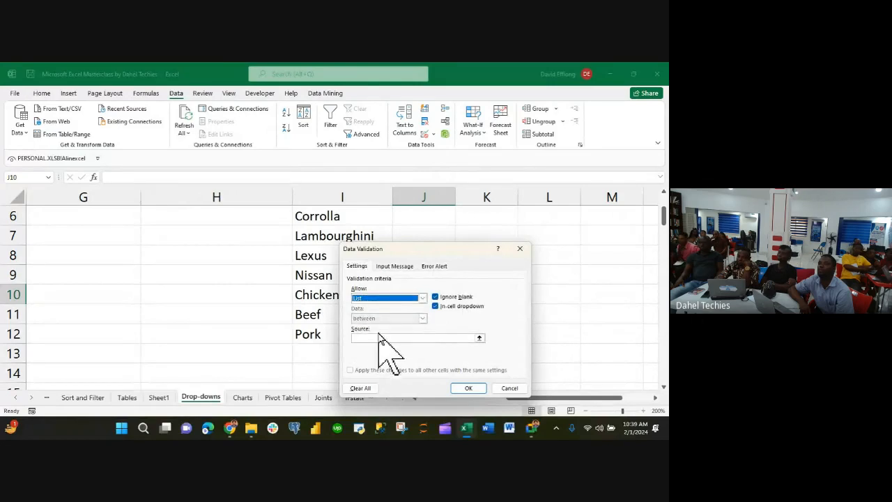
# - Enter Phones, Cars, Meat as the source of the validation list and apply it to cell J10
pyautogui.click(379, 338)
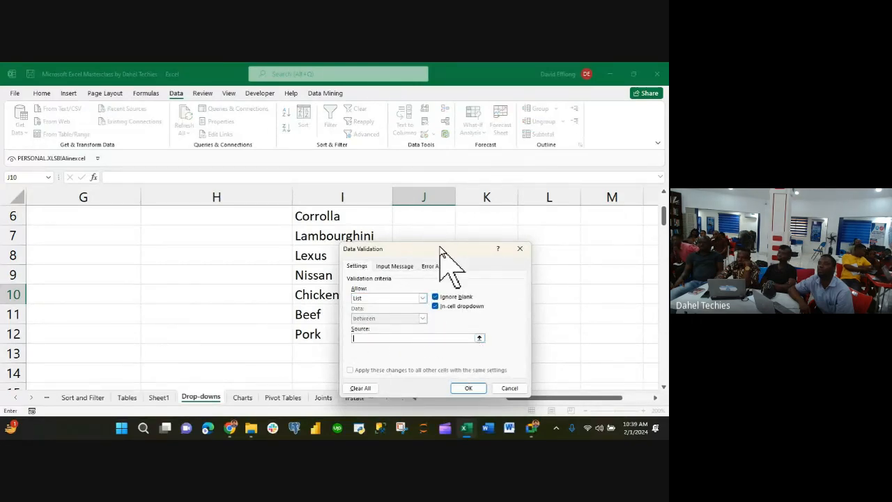
pyautogui.moveTo(440, 246); pyautogui.dragTo(175, 232)
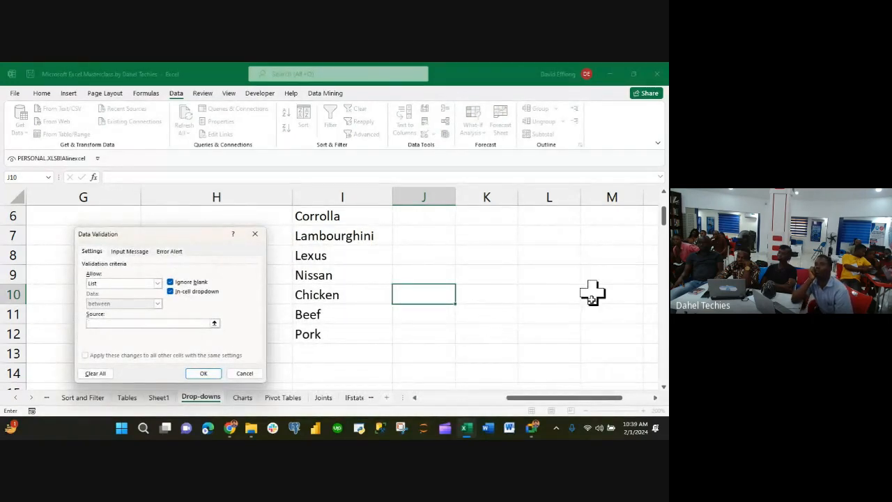
pyautogui.scroll(1, 589, 272)
pyautogui.scroll(1, 606, 255)
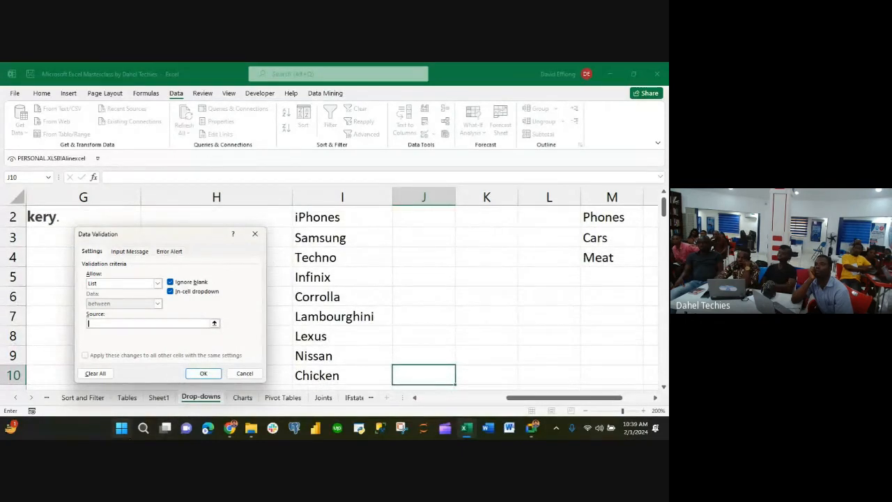
pyautogui.write('Phones, ')
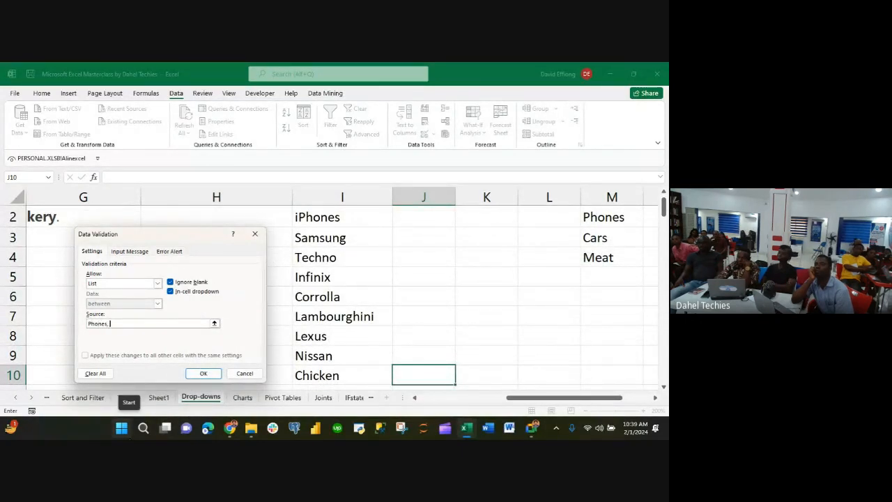
pyautogui.write('Cars, Meat')
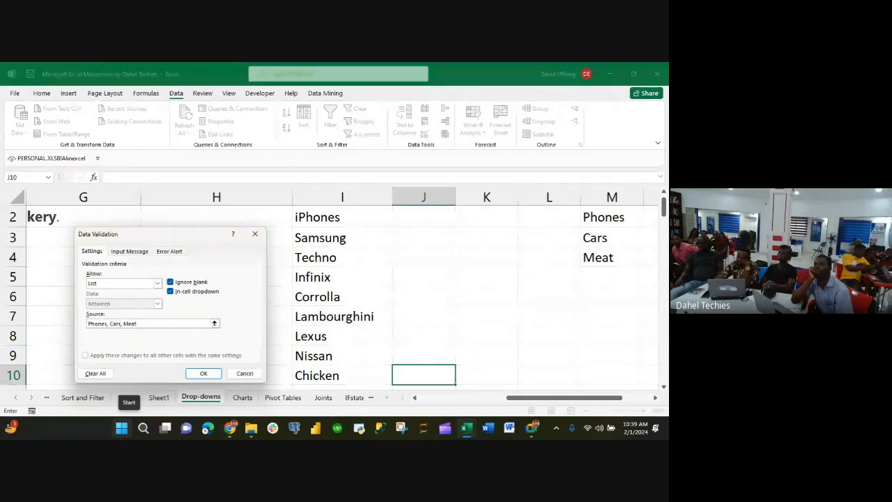
pyautogui.click(201, 373)
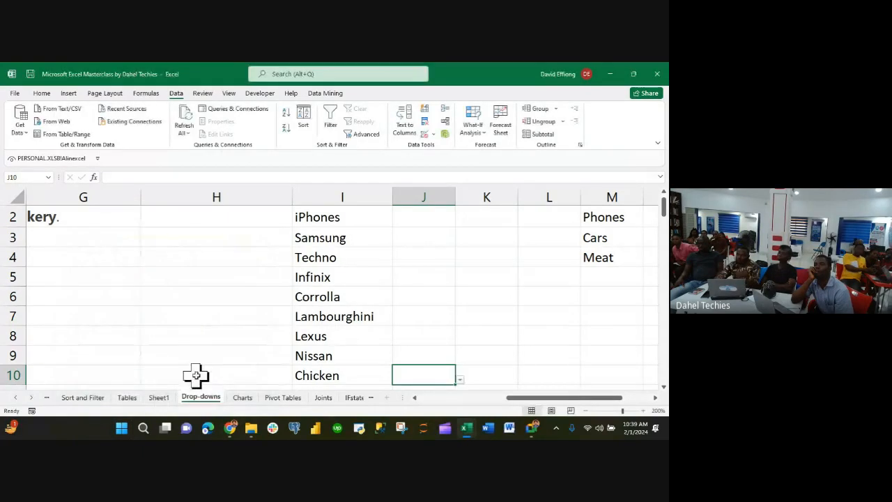
pyautogui.scroll(-1, 443, 304)
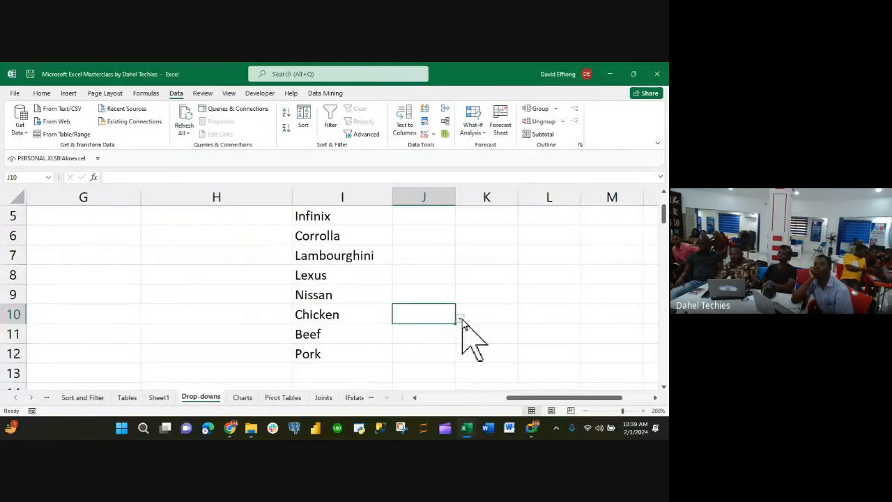
# - Pick Meat from the drop-down list in cell J10 for Chicken and check the list's options again
pyautogui.click(460, 319)
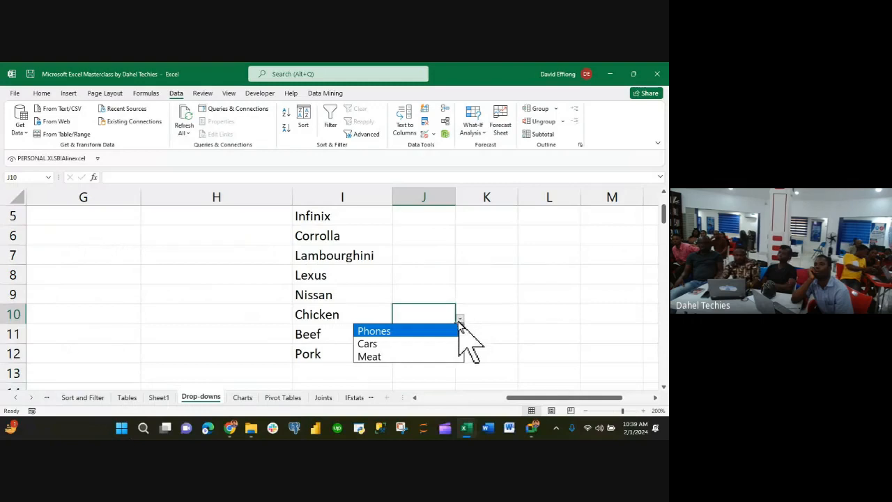
pyautogui.click(390, 357)
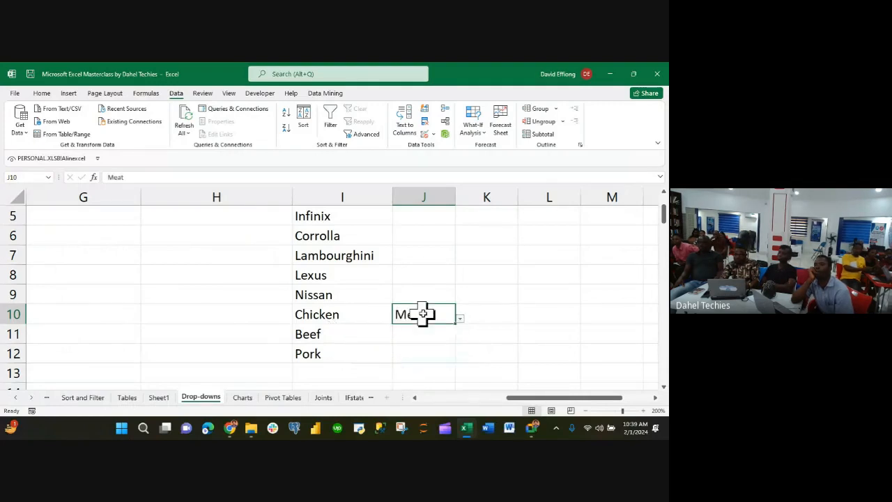
pyautogui.click(460, 319)
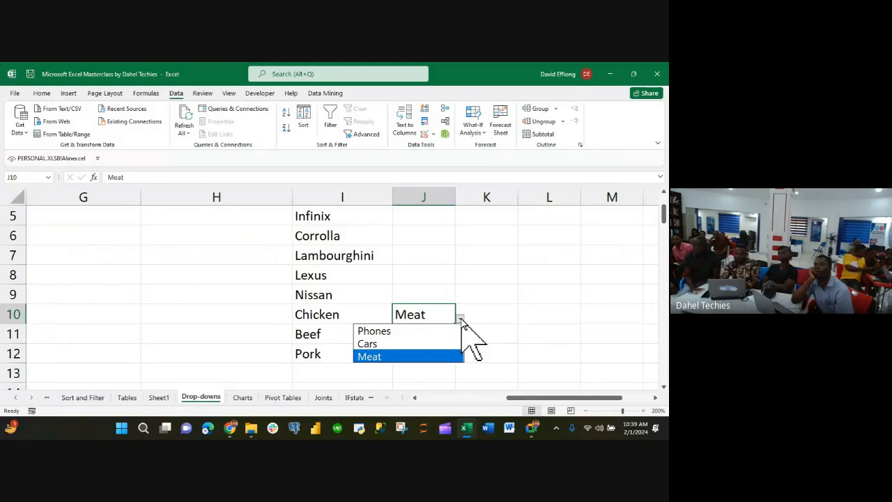
pyautogui.click(427, 315)
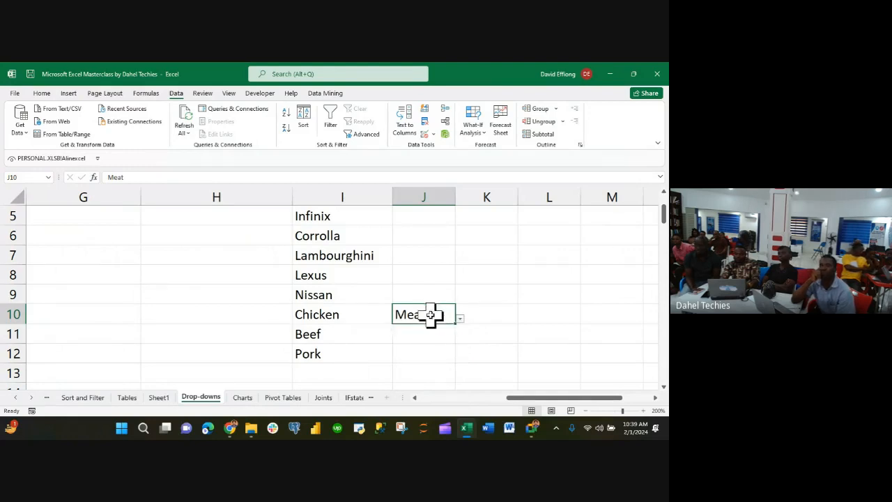
# - Try to replace the entry in J10 with Drink, a value outside the list, and clear the cell
pyautogui.doubleClick(412, 315)
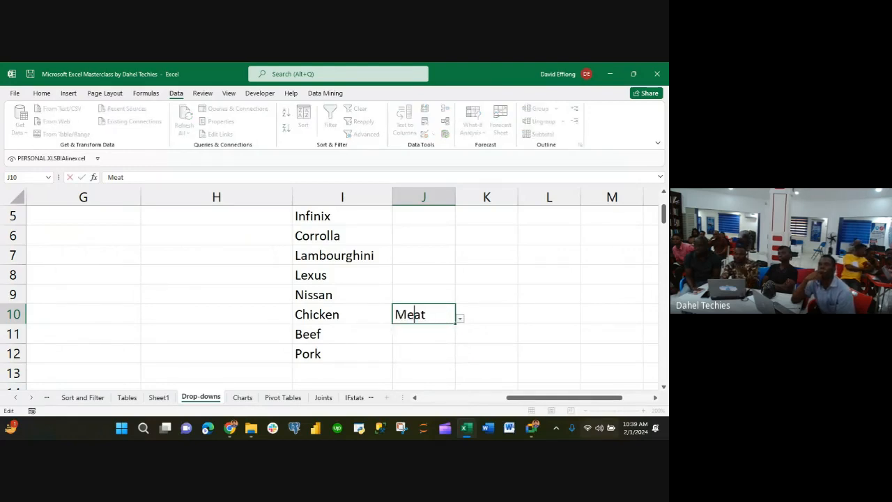
pyautogui.press('End')
pyautogui.press('BackSpace')
pyautogui.press('BackSpace')
pyautogui.press('BackSpace')
pyautogui.press('BackSpace')
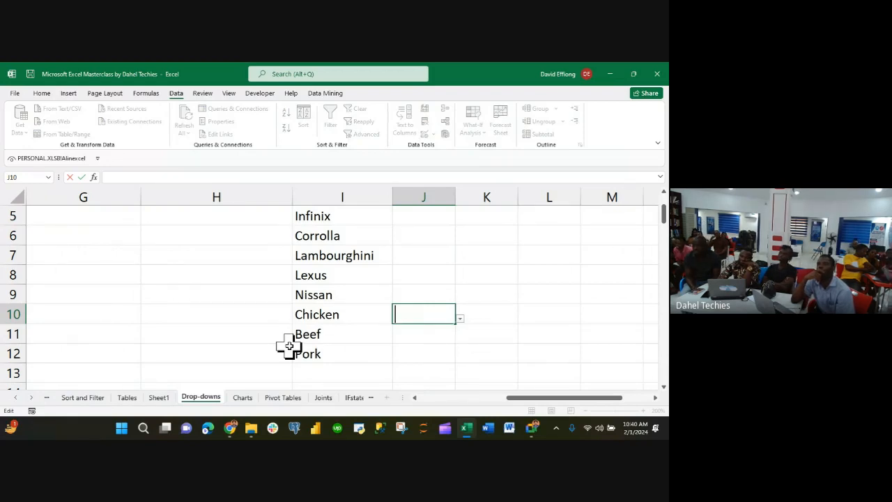
pyautogui.write('Drink')
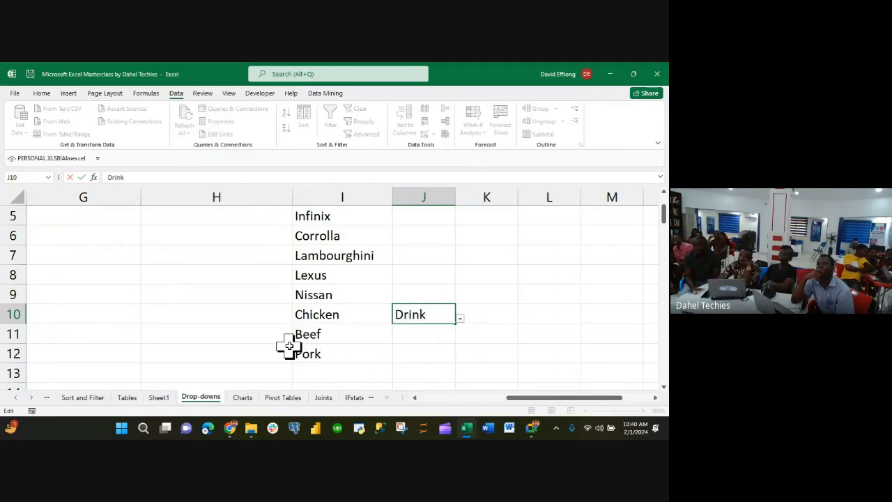
pyautogui.press('Return')
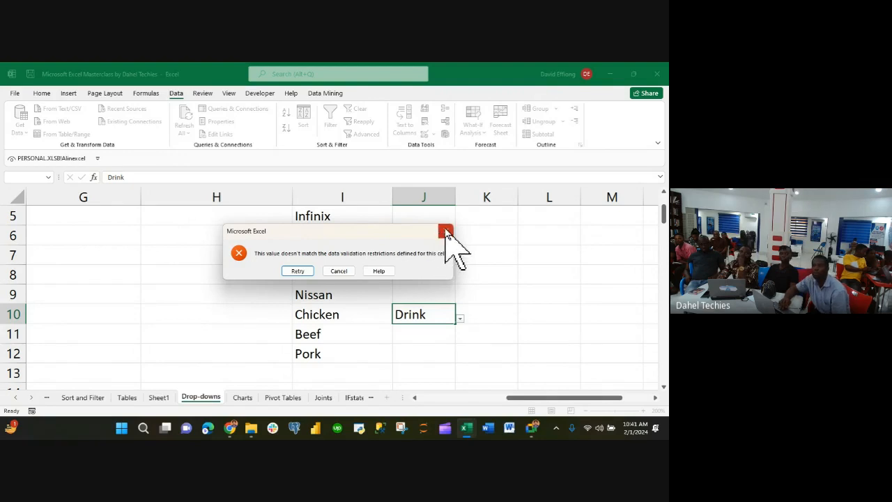
pyautogui.click(446, 232)
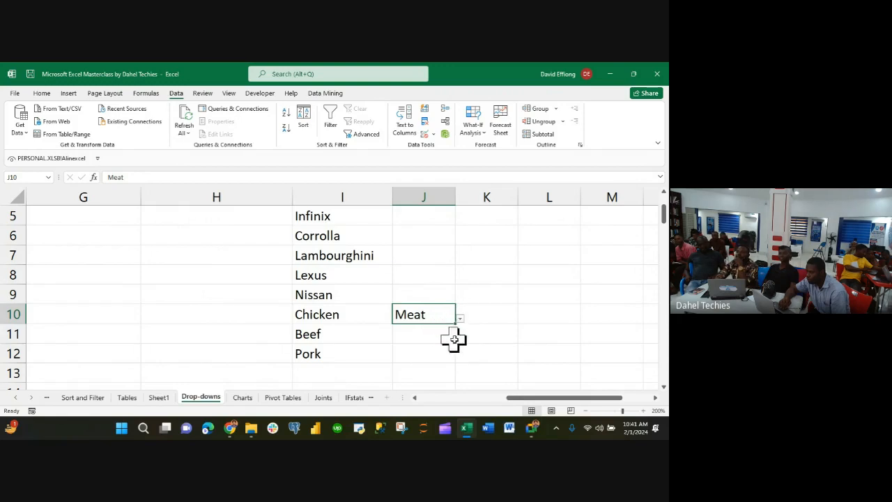
pyautogui.press('Delete')
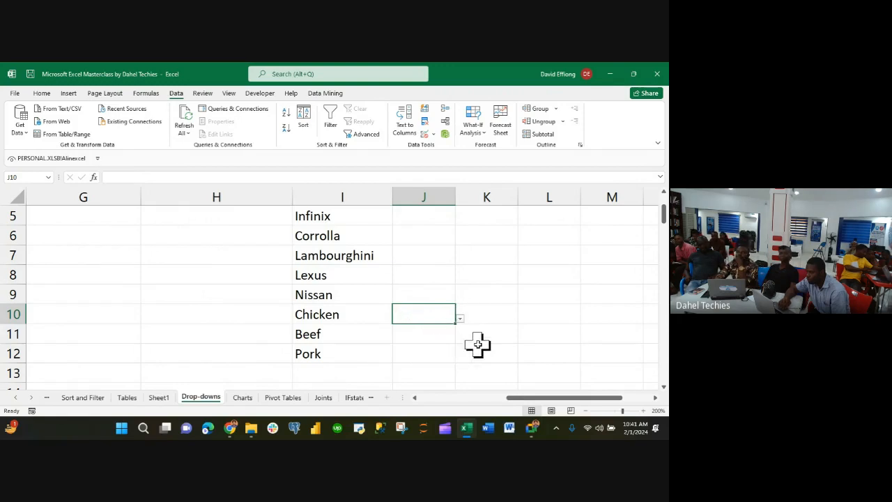
# - Extend the Phones, Cars, Meat list validation to all CATEGORY cells from J2 to J12
pyautogui.click(477, 351)
pyautogui.scroll(1, 478, 349)
pyautogui.scroll(1, 478, 349)
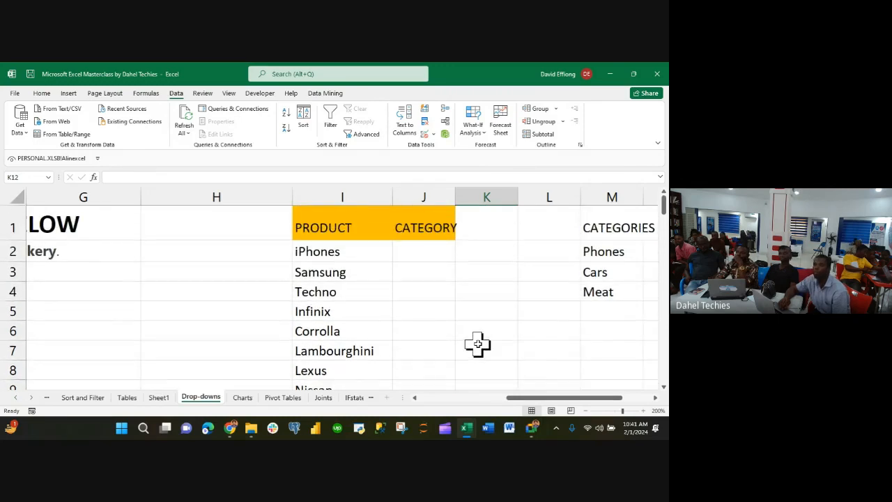
pyautogui.click(418, 256)
pyautogui.moveTo(419, 263); pyautogui.dragTo(421, 360)
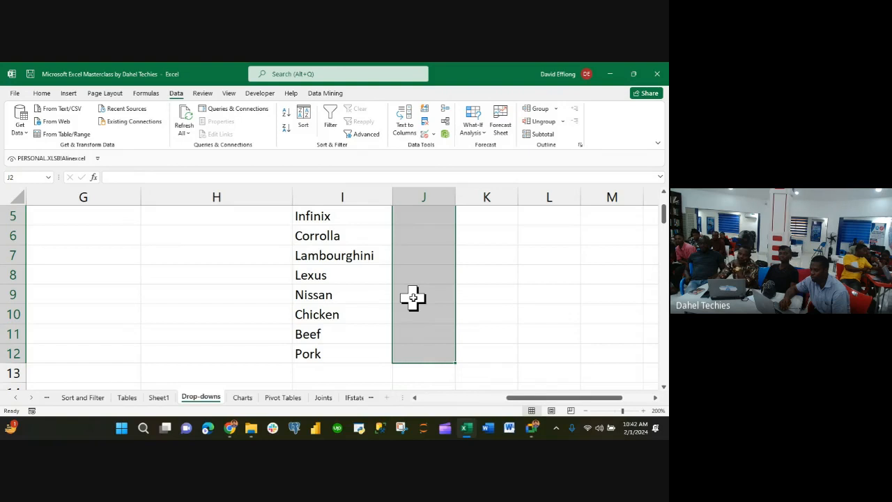
pyautogui.click(424, 133)
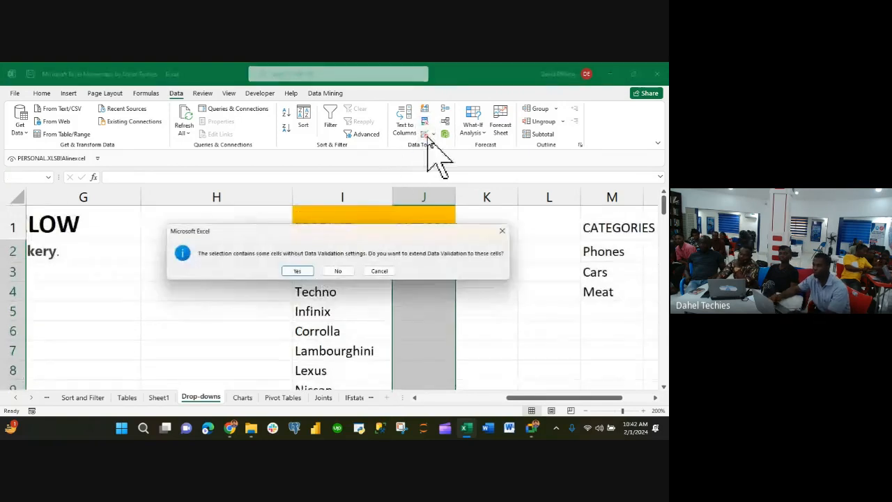
pyautogui.click(298, 271)
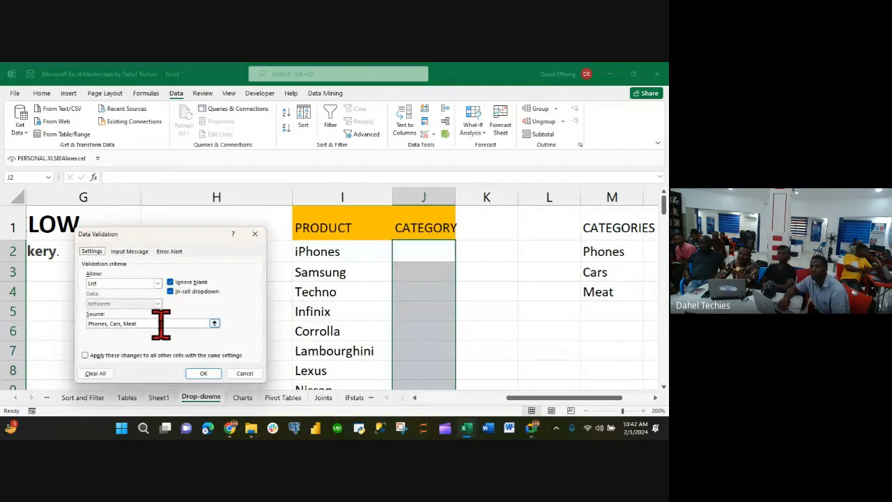
pyautogui.click(206, 373)
# - Check several CATEGORY cells for the drop-down and view the list options in J5
pyautogui.click(413, 289)
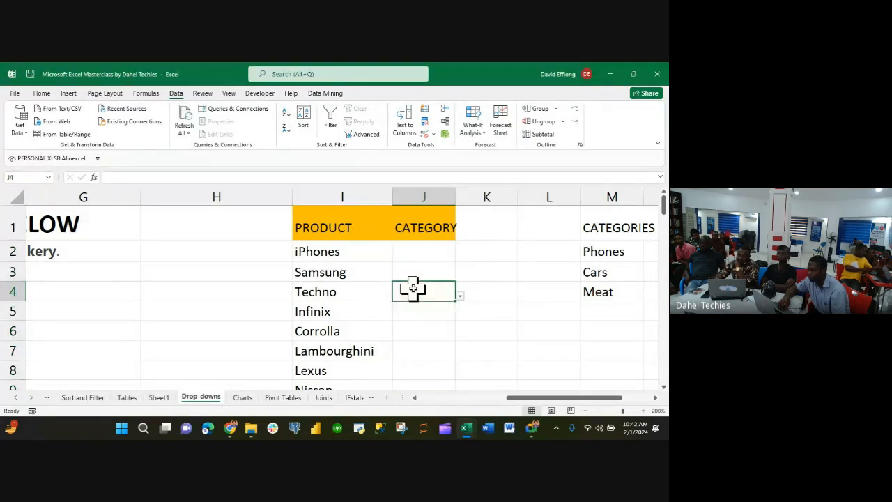
pyautogui.click(414, 272)
pyautogui.click(427, 292)
pyautogui.click(431, 315)
pyautogui.scroll(-1, 431, 315)
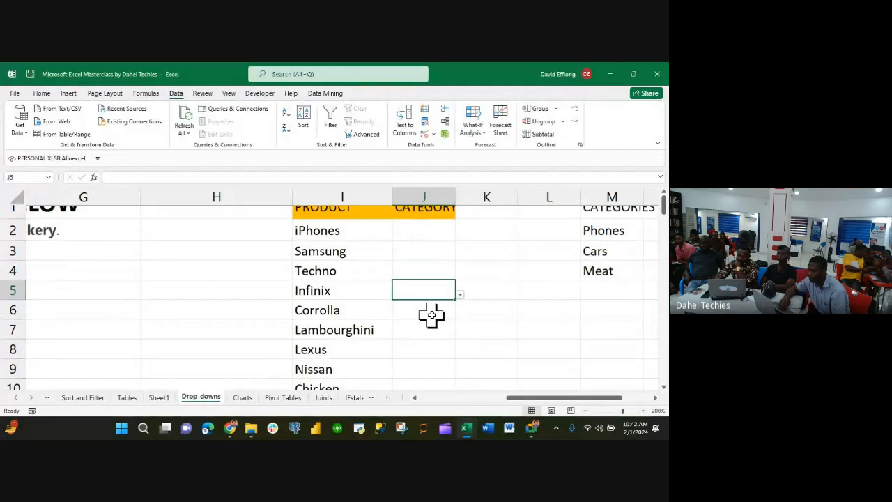
pyautogui.scroll(-1, 431, 316)
pyautogui.click(460, 281)
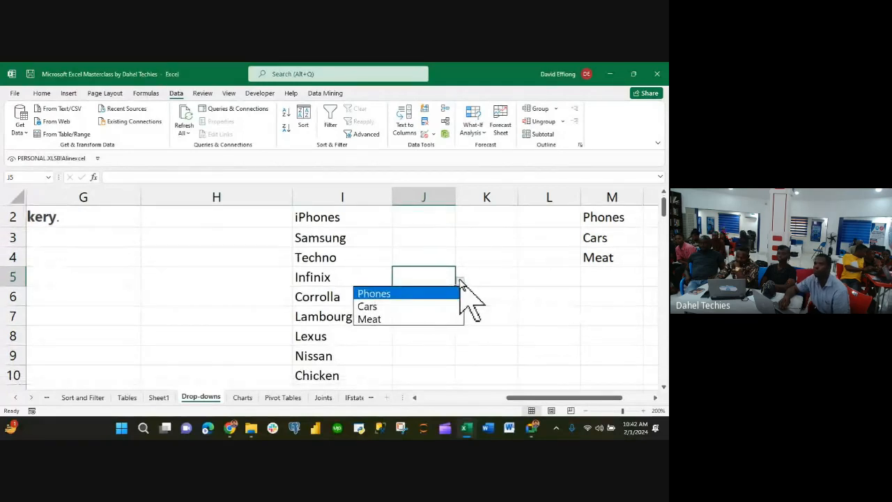
pyautogui.press('Escape')
pyautogui.scroll(1, 504, 311)
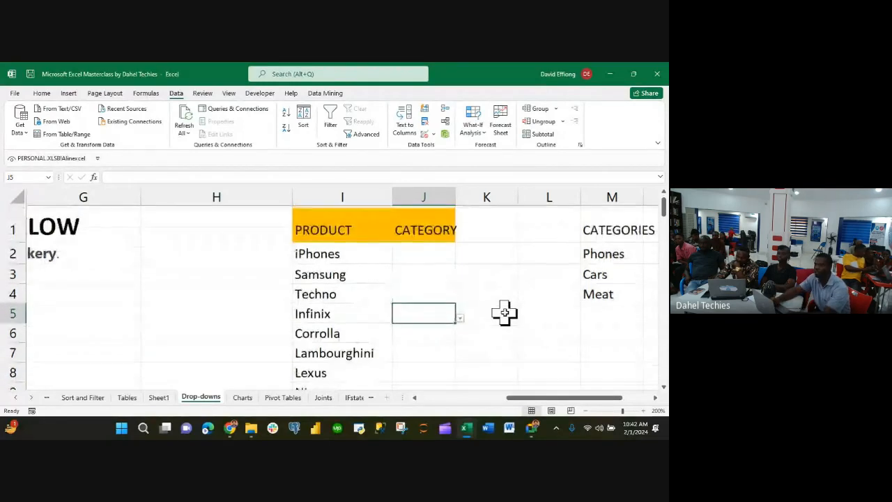
# - Use the drop-downs to assign Phones to iPhones in J2 and Cars to Corrolla in J6
pyautogui.click(427, 252)
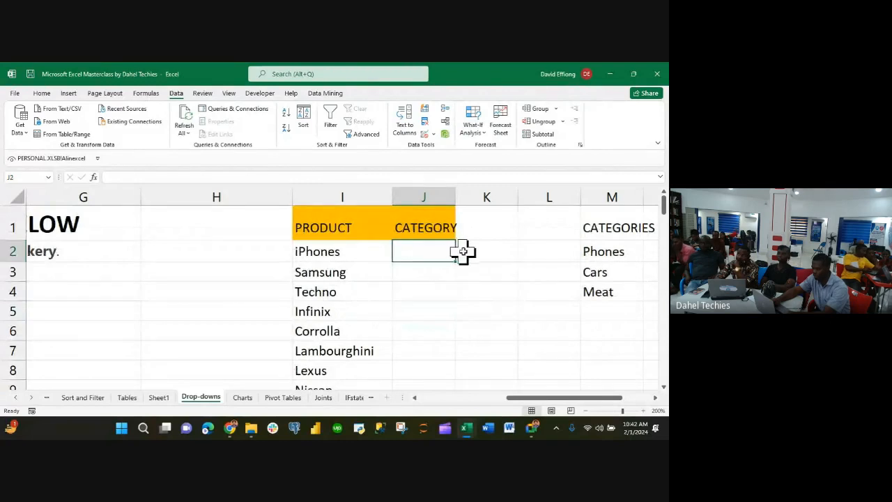
pyautogui.click(460, 258)
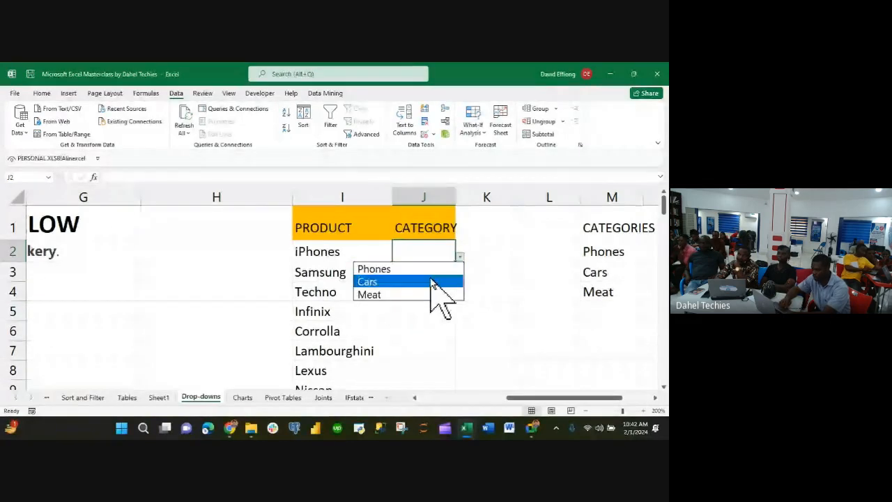
pyautogui.click(419, 269)
pyautogui.click(419, 270)
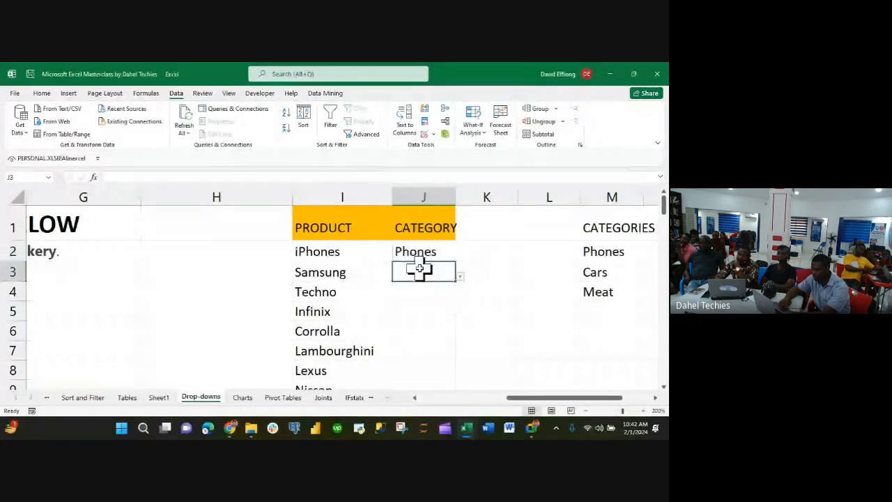
pyautogui.click(423, 332)
pyautogui.click(460, 336)
pyautogui.click(415, 360)
pyautogui.click(408, 370)
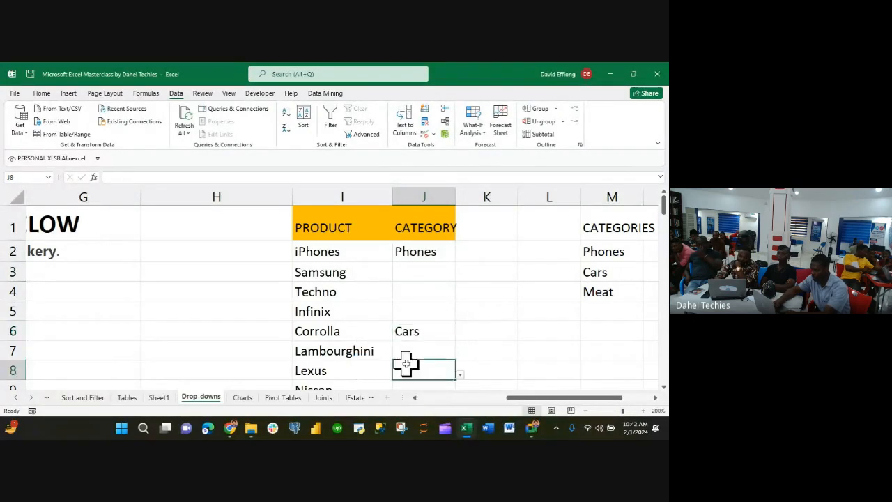
# - Replace Meat in cell M4 of the CATEGORIES list with Chop chop
pyautogui.hscroll(3, 490, 337)
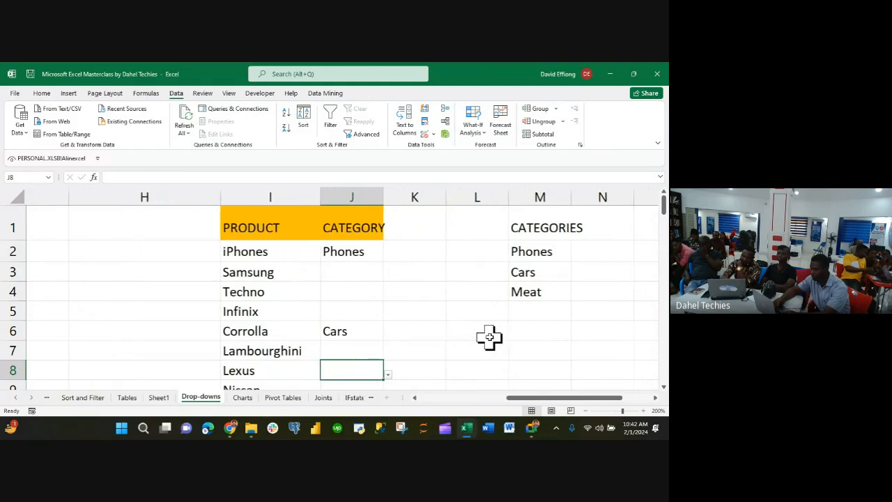
pyautogui.hscroll(1, 490, 337)
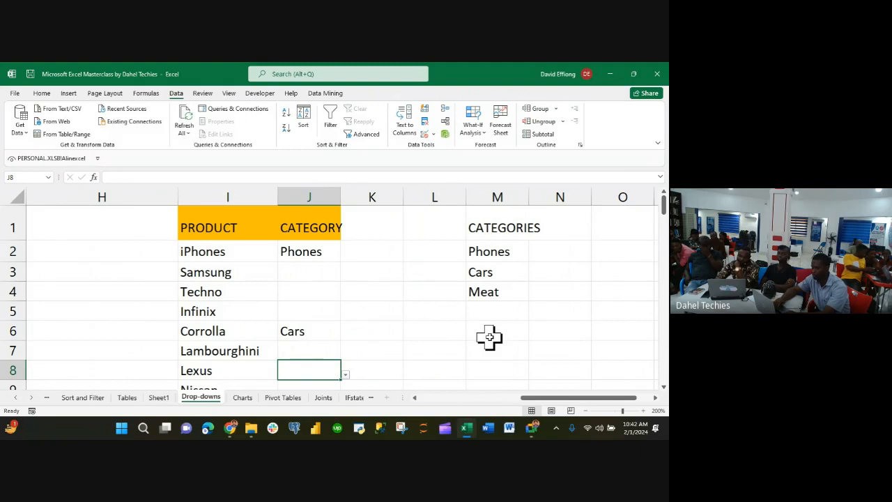
pyautogui.click(487, 294)
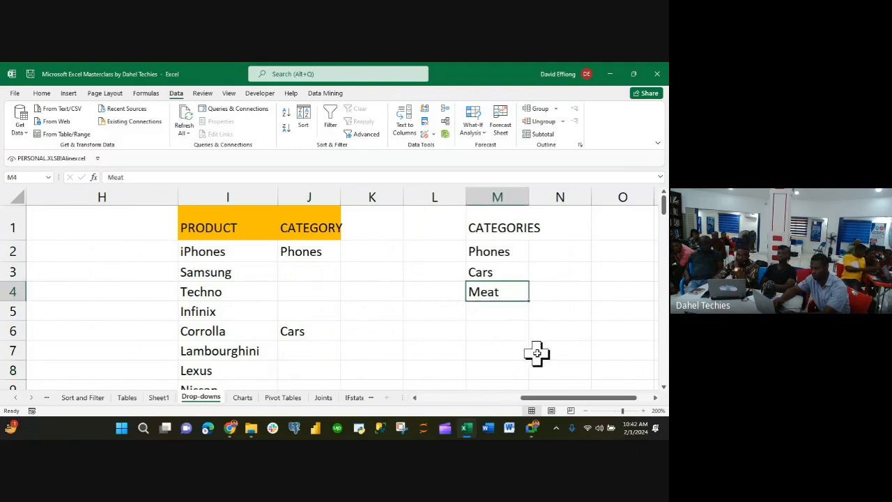
pyautogui.press('Delete')
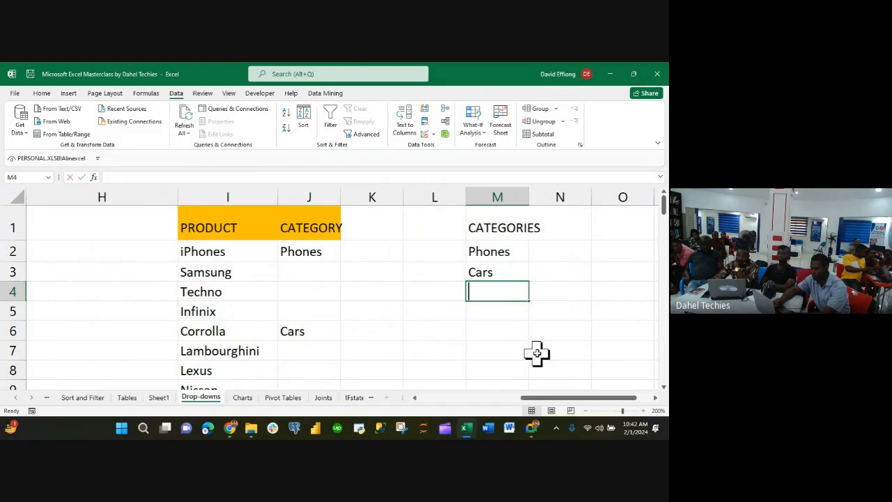
pyautogui.write('Chop coh')
pyautogui.press('BackSpace')
pyautogui.press('BackSpace')
pyautogui.write('hop')
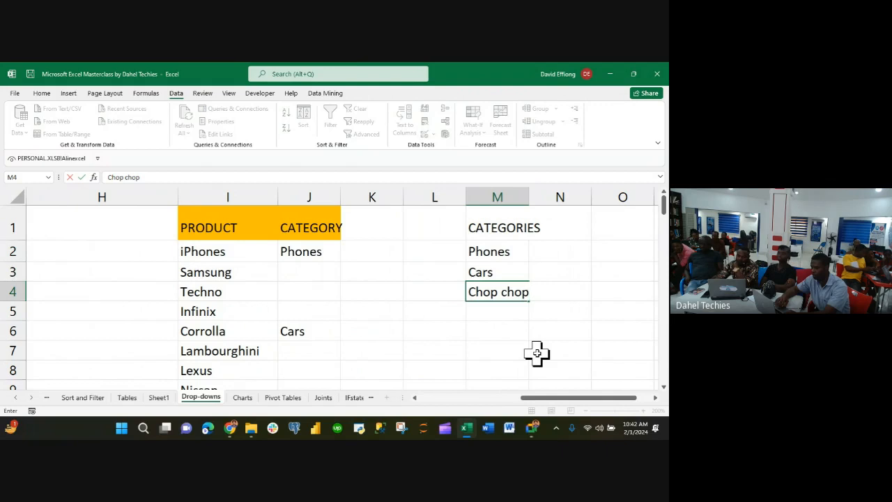
pyautogui.click(584, 345)
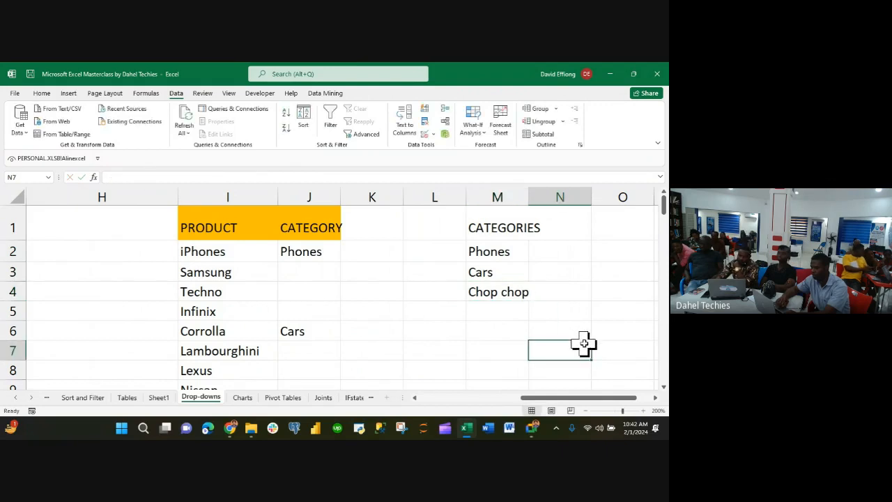
# - Examine the drop-down options in J2 against the edited CATEGORIES list
pyautogui.click(300, 253)
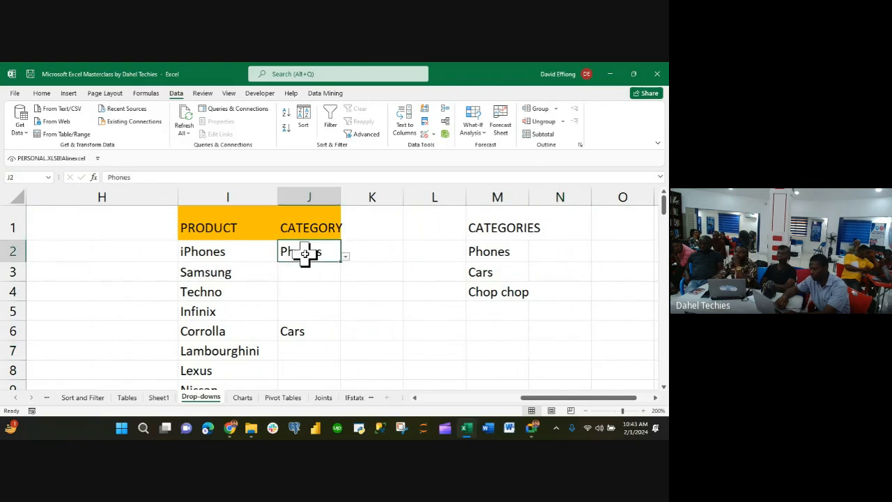
pyautogui.click(344, 257)
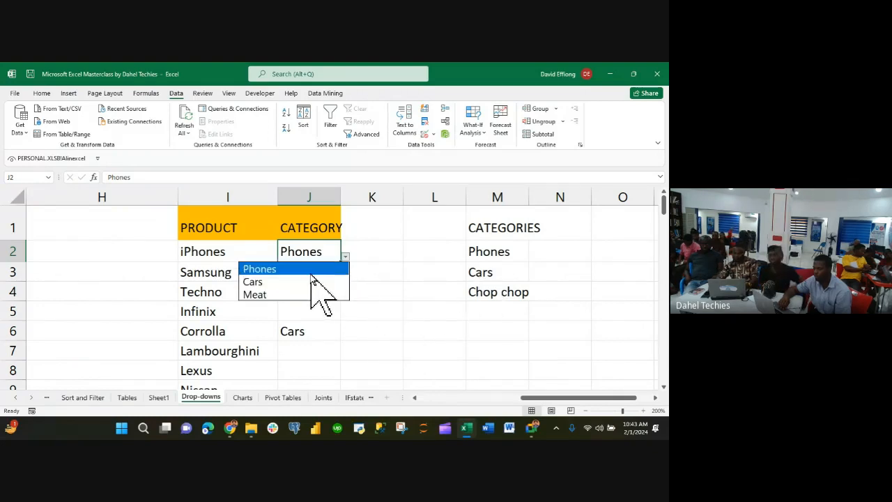
pyautogui.click(328, 249)
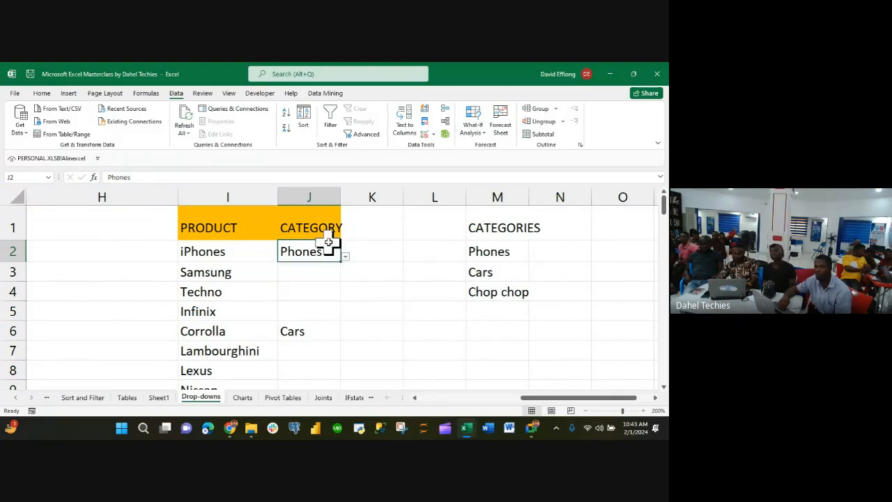
# - Clear the chosen categories from cells J2 to J6
pyautogui.moveTo(327, 250); pyautogui.dragTo(325, 330)
pyautogui.press('Delete')
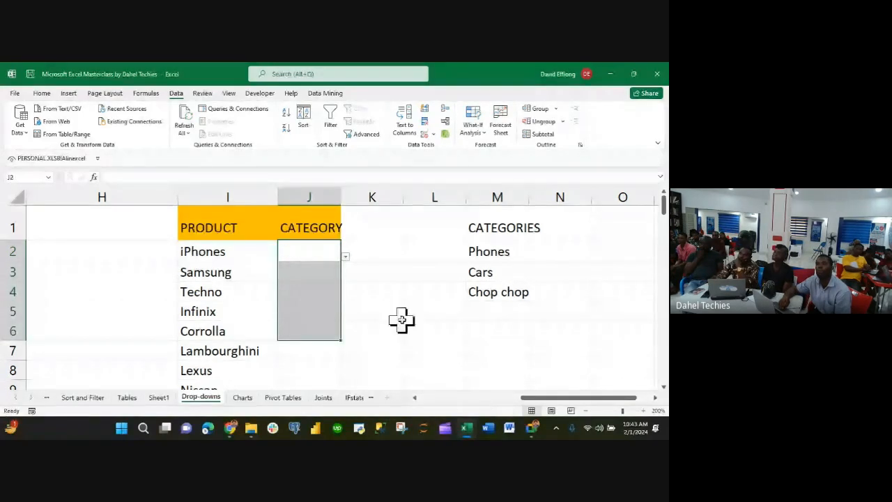
pyautogui.click(420, 320)
pyautogui.click(500, 251)
# - Set the validation list source for J2:J12 to the range =$M$2:$M$4 and check the drop-down options in J2
pyautogui.click(322, 246)
pyautogui.moveTo(322, 246); pyautogui.dragTo(318, 353)
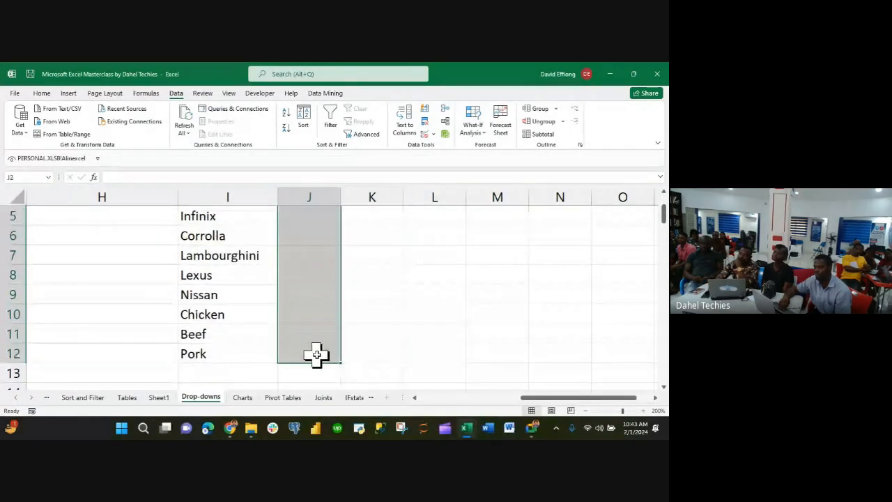
pyautogui.scroll(2, 310, 345)
pyautogui.click(424, 134)
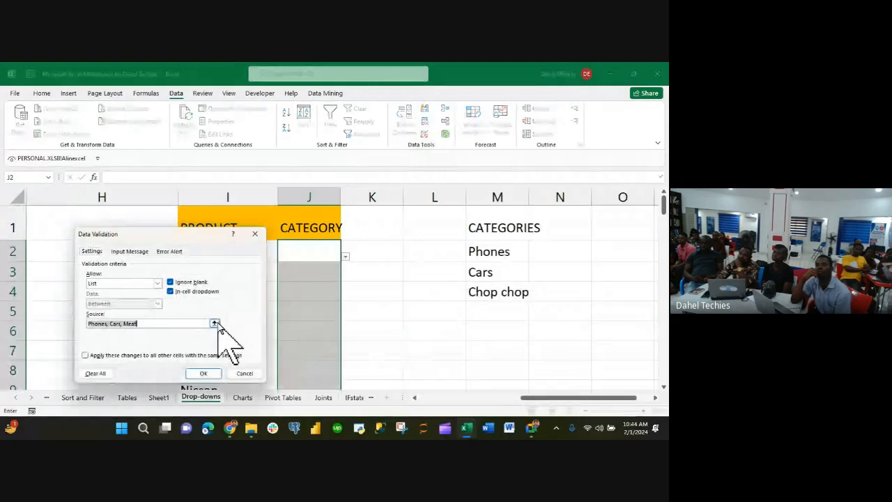
pyautogui.click(214, 323)
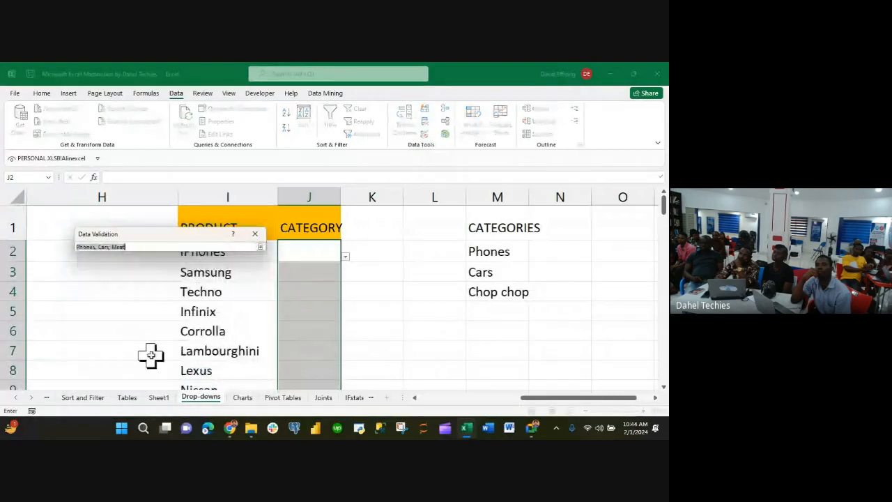
pyautogui.press('BackSpace')
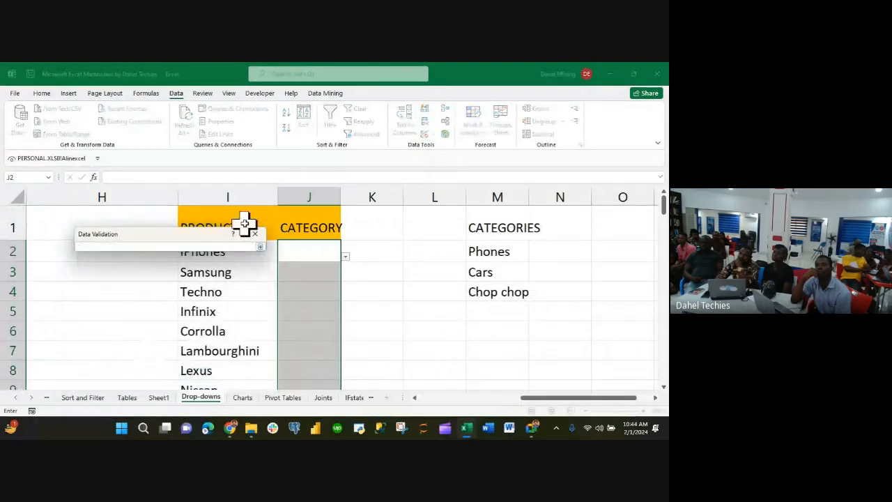
pyautogui.moveTo(488, 248); pyautogui.dragTo(496, 275)
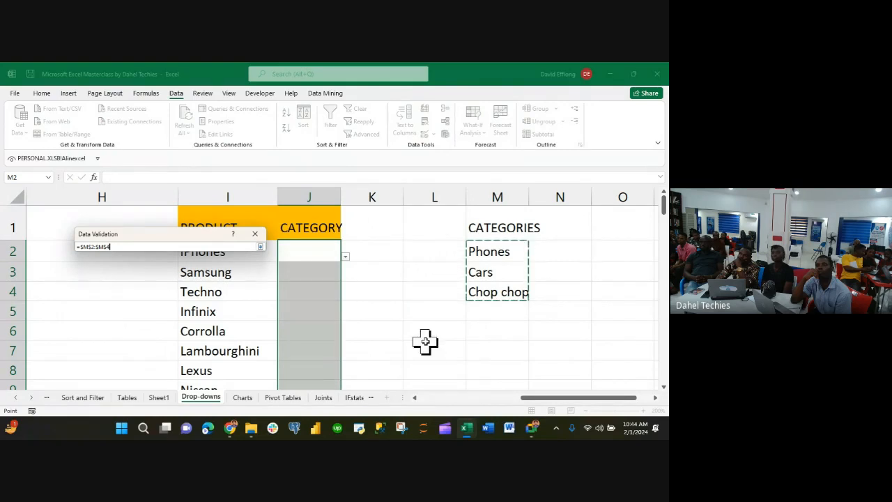
pyautogui.click(260, 247)
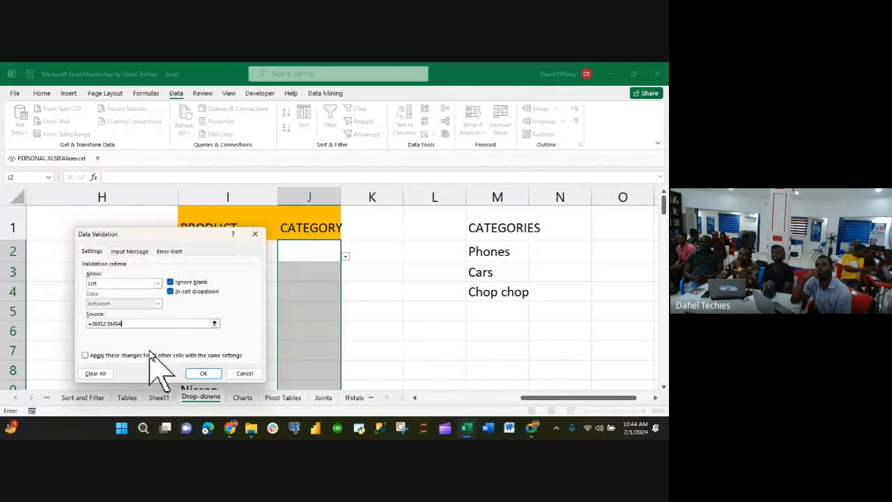
pyautogui.click(202, 375)
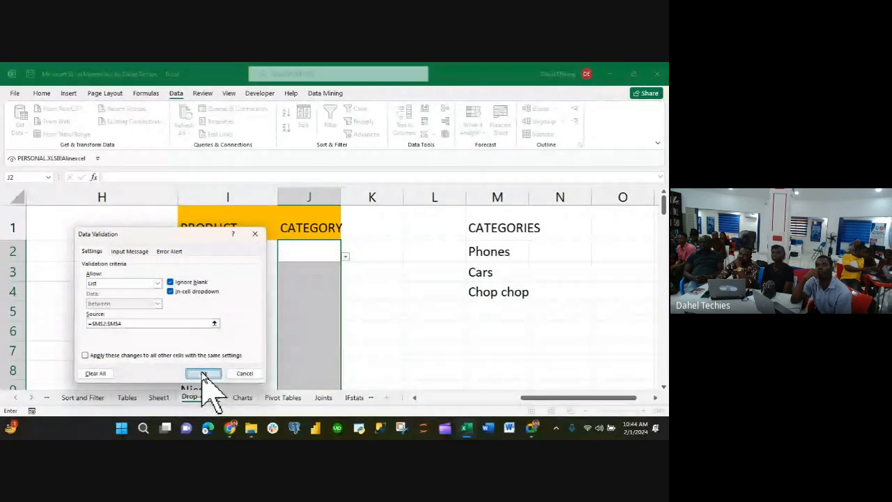
pyautogui.click(305, 257)
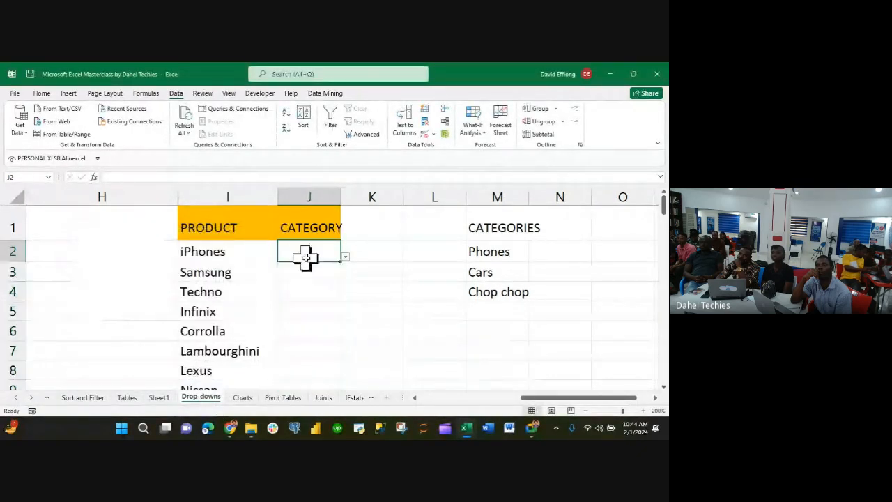
pyautogui.click(345, 258)
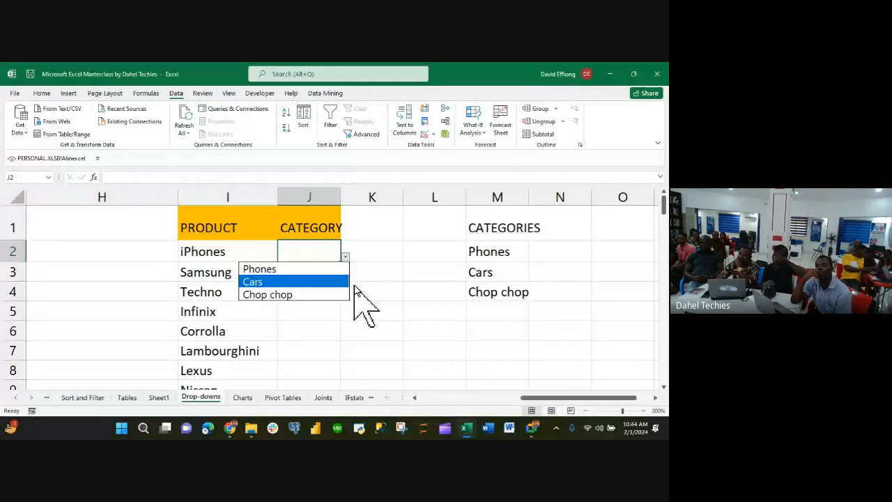
# - Replace Chop chop in cell M4 of the CATEGORIES list with Meat and check the drop-down options in J2
pyautogui.click(498, 290)
pyautogui.click(495, 291)
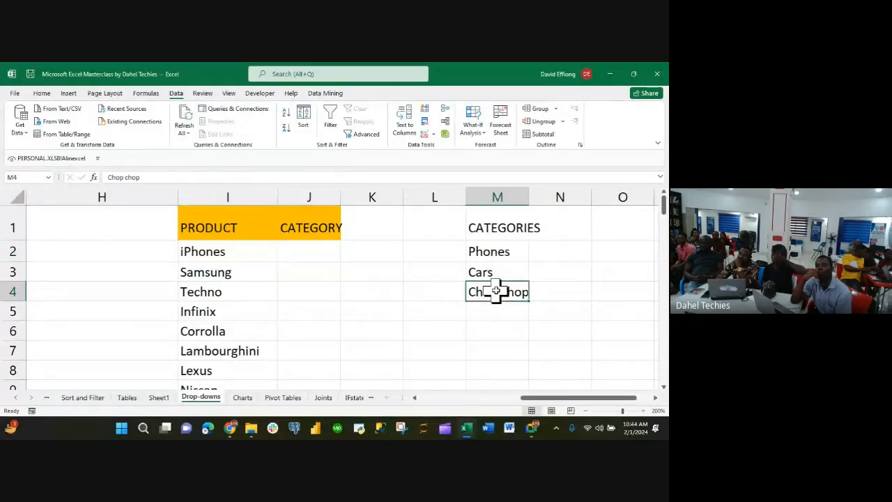
pyautogui.press('Delete')
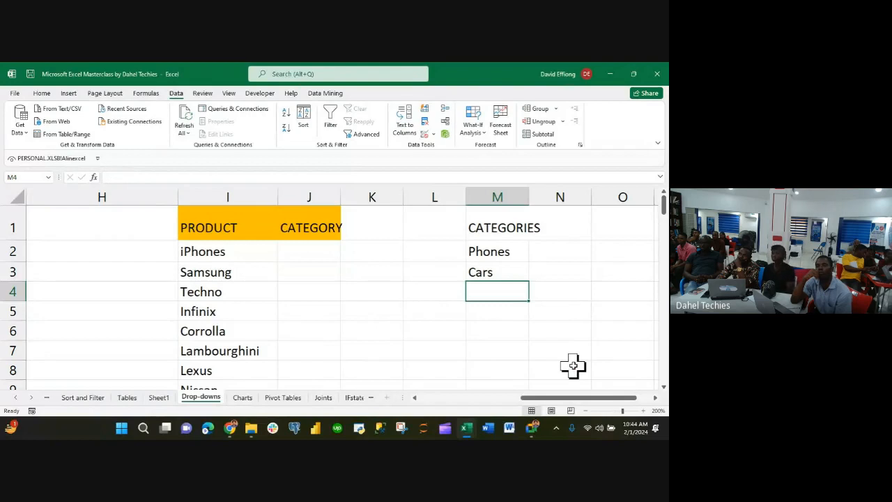
pyautogui.write('Meat')
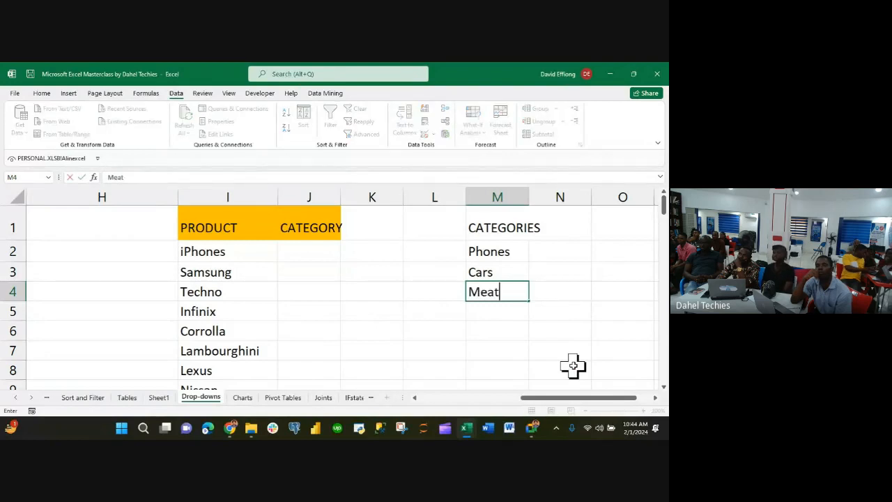
pyautogui.click(458, 347)
pyautogui.click(331, 257)
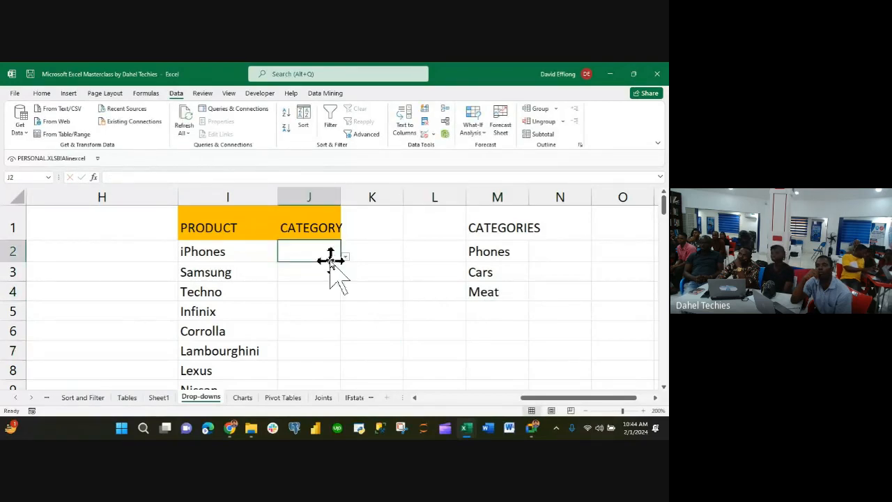
pyautogui.click(345, 257)
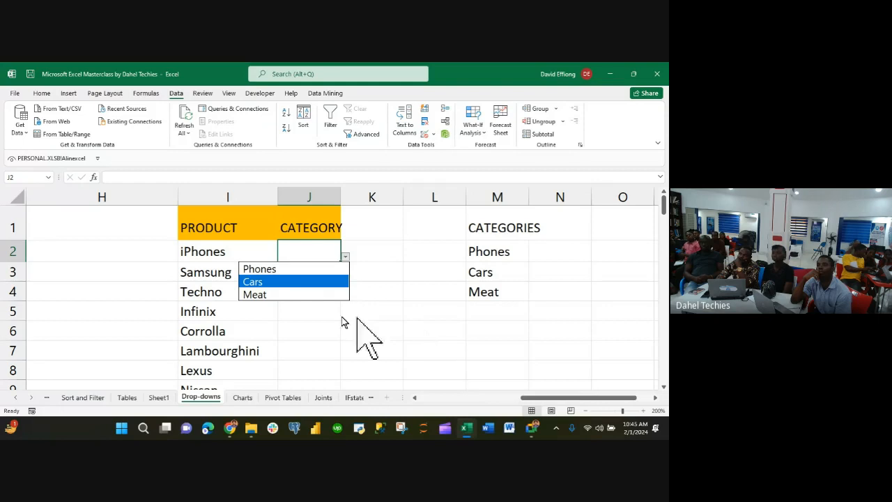
pyautogui.click(157, 317)
# - Review the Food and Department drop-down exercise at the start of the sheet
pyautogui.hscroll(-5, 157, 318)
pyautogui.hscroll(5, 157, 318)
pyautogui.scroll(-1, 157, 318)
pyautogui.scroll(-1, 157, 317)
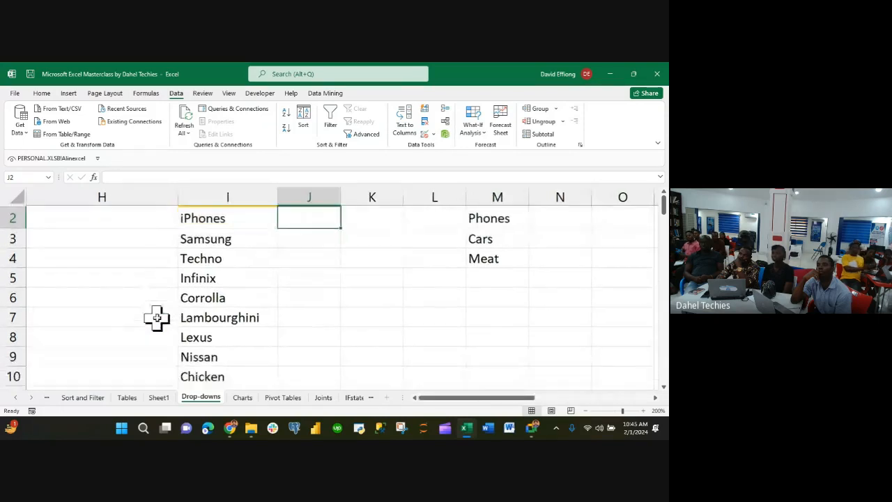
pyautogui.hscroll(-5, 156, 317)
pyautogui.scroll(-1, 157, 318)
pyautogui.scroll(3, 157, 318)
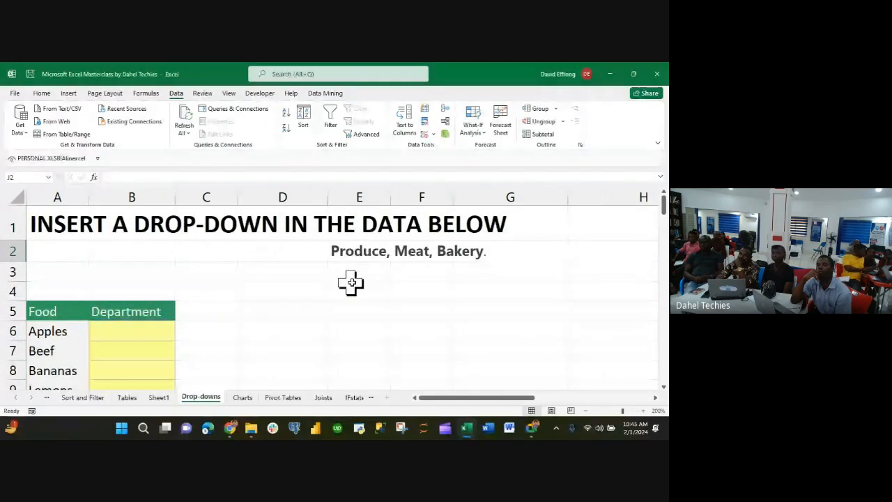
pyautogui.scroll(-1, 355, 282)
pyautogui.scroll(-1, 188, 271)
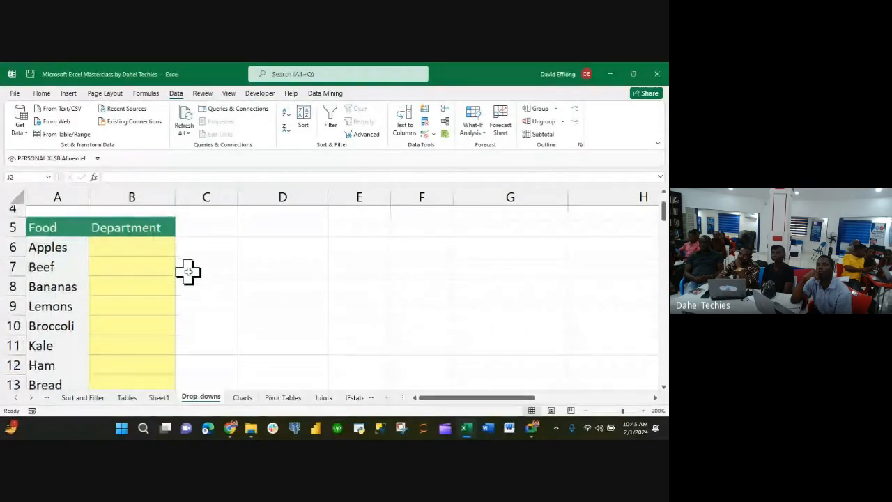
pyautogui.scroll(-3, 188, 271)
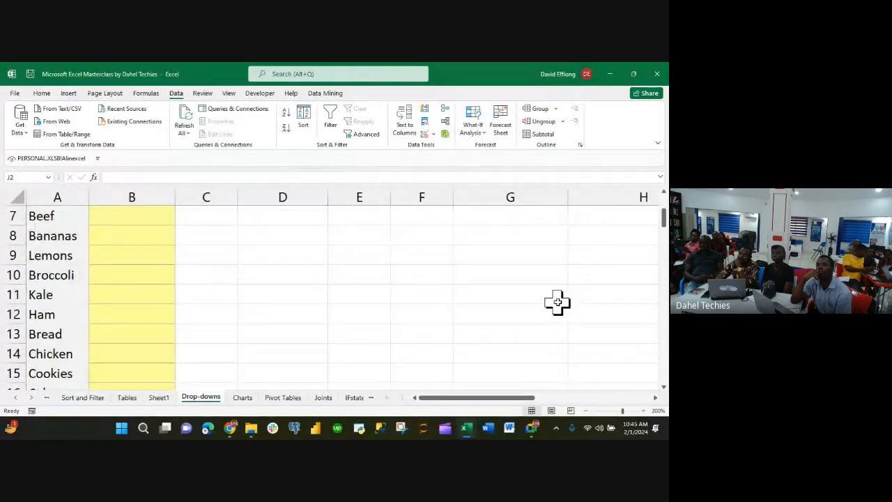
# - Zoom the sheet out to 100% to view the Food exercise and the product table together
pyautogui.click(589, 410)
pyautogui.click(589, 410)
pyautogui.click(589, 411)
pyautogui.click(589, 410)
pyautogui.click(589, 410)
pyautogui.click(589, 411)
pyautogui.click(589, 411)
pyautogui.click(589, 411)
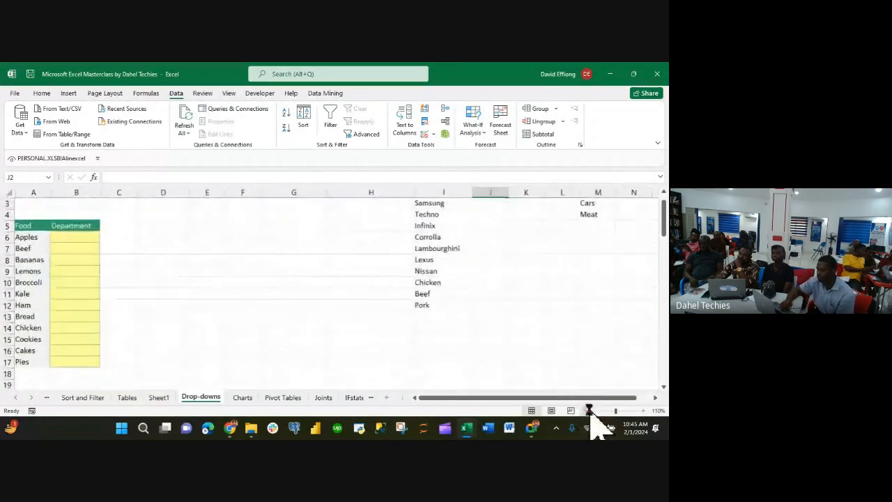
pyautogui.click(589, 410)
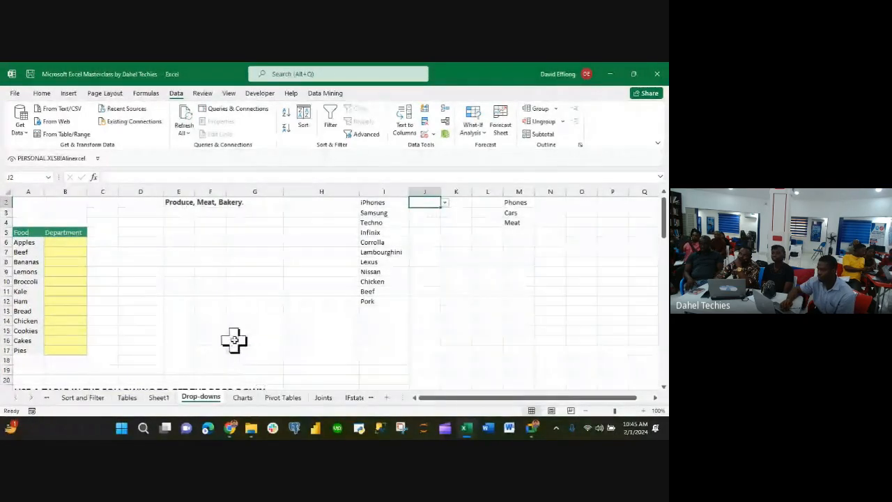
pyautogui.scroll(1, 234, 340)
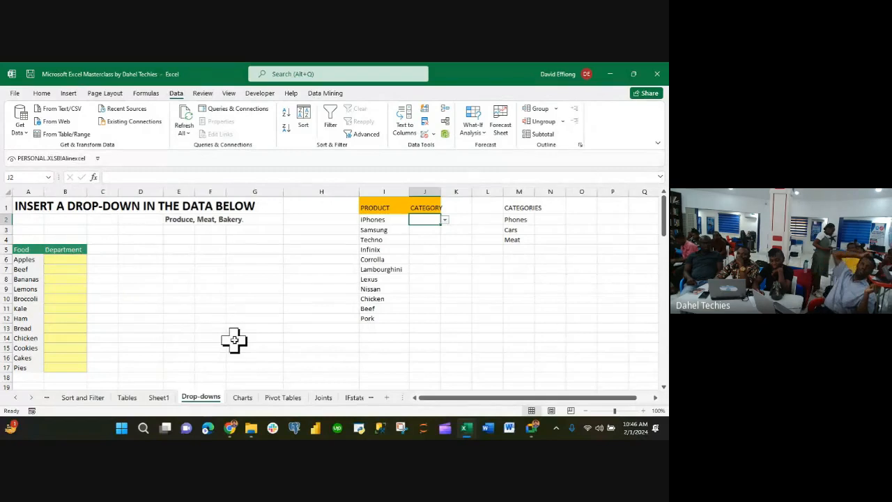
# - Enter the heading DATA VALIDATION in I15 and the label METHOD: in I17, below the product list
pyautogui.click(376, 346)
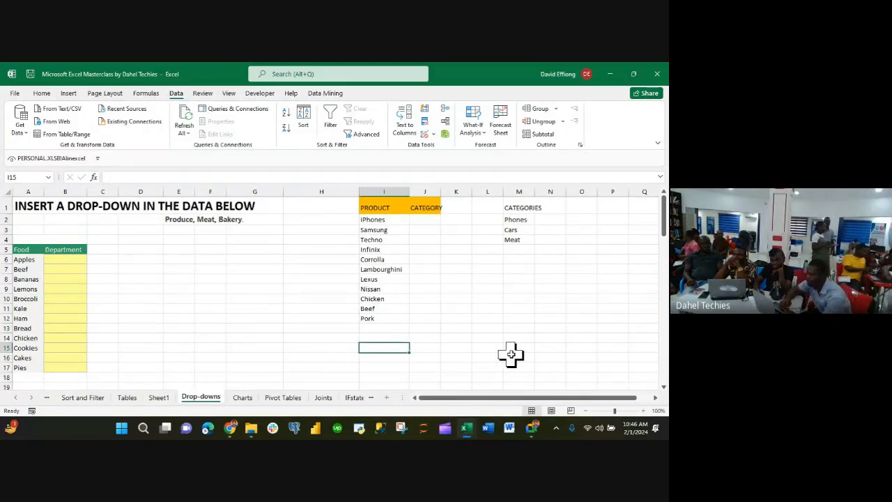
pyautogui.write('DA')
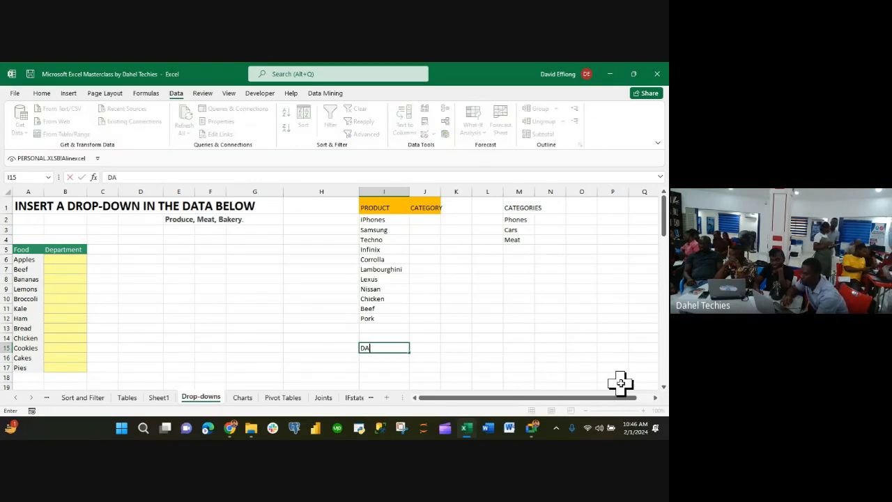
pyautogui.write('TA VALIDATION')
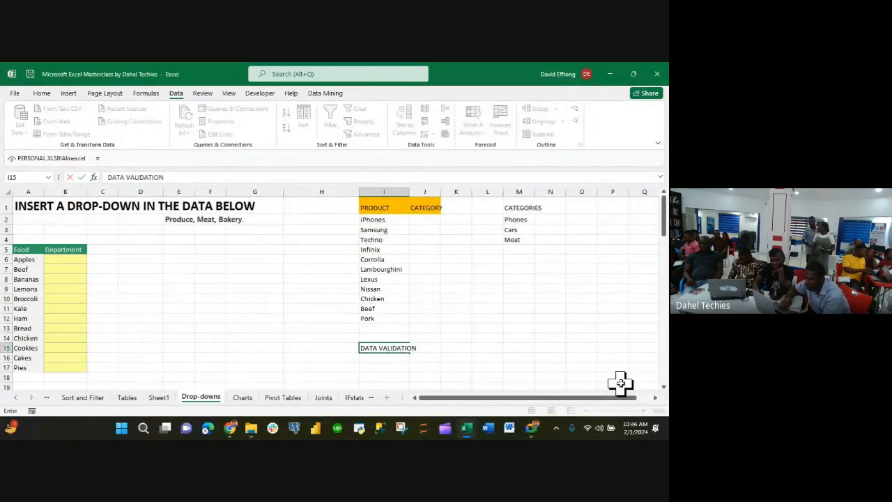
pyautogui.press('Return')
pyautogui.press('Return')
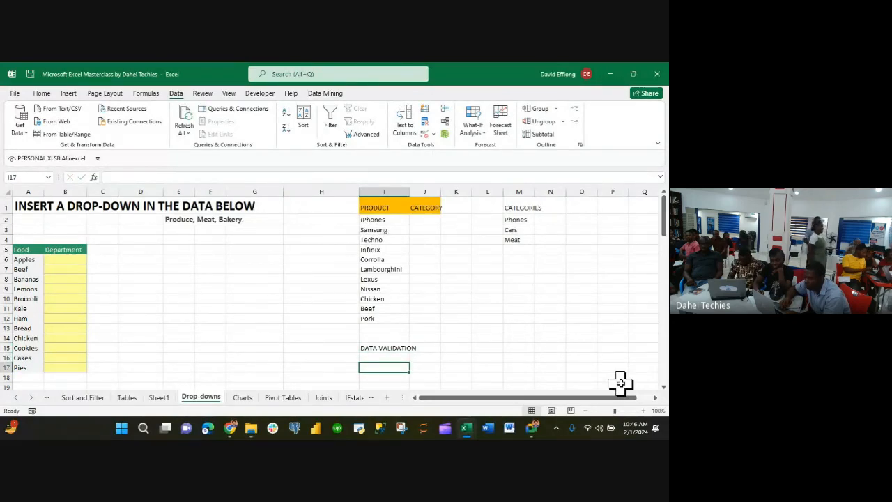
pyautogui.write('METHOD')
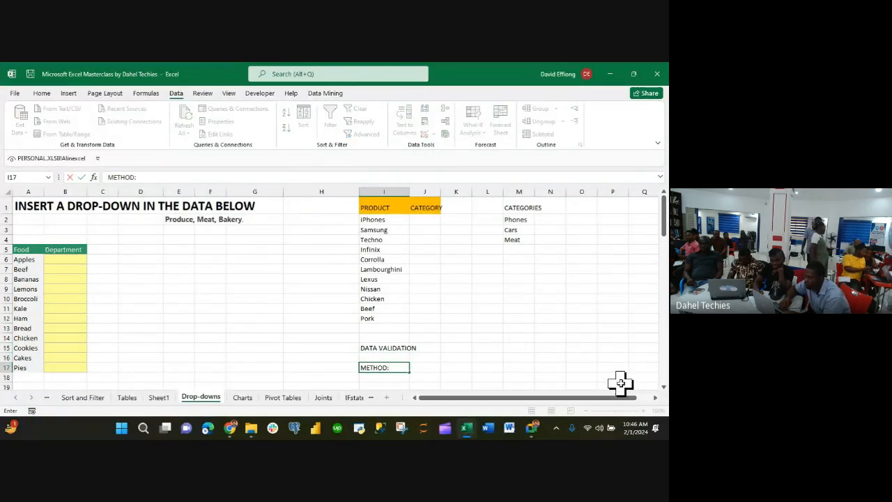
pyautogui.write(':')
pyautogui.hotkey('alt', 'Return')
pyautogui.scroll(-1, 450, 363)
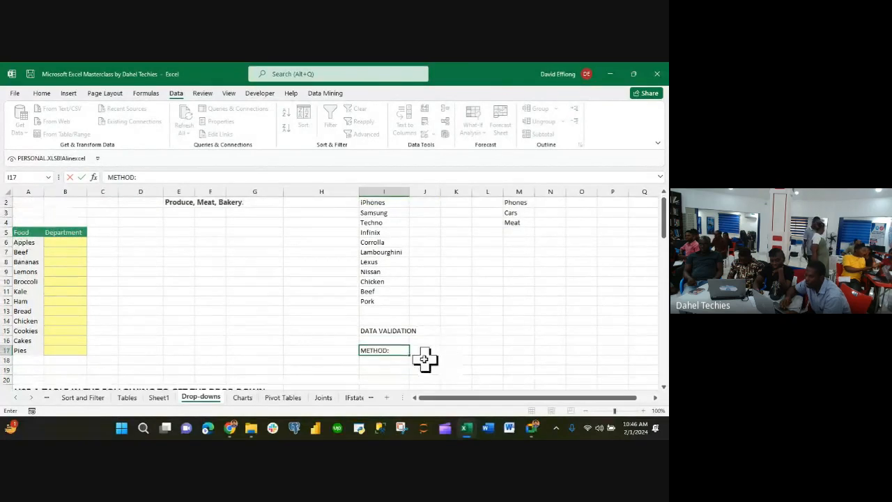
# - Enter the first method instruction, HIGHLIGHT THE CELLS YOU WANT TO VALIDATE, in I19
pyautogui.click(379, 369)
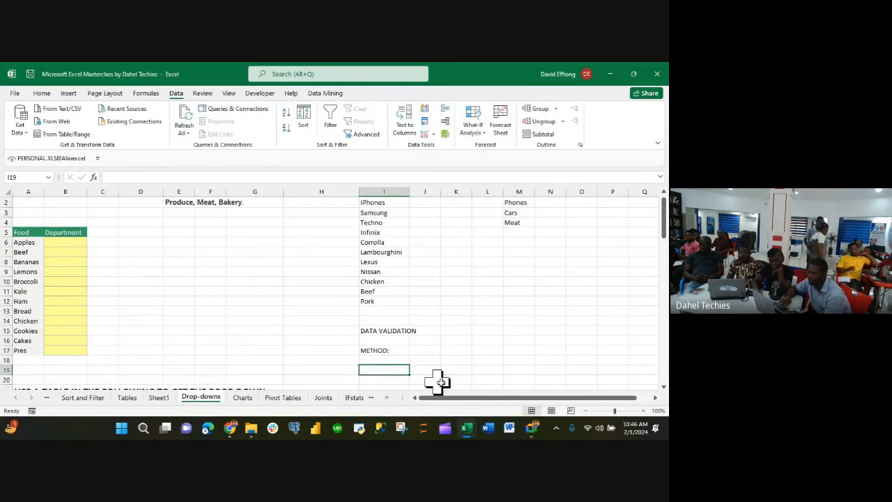
pyautogui.write('HIGHTL')
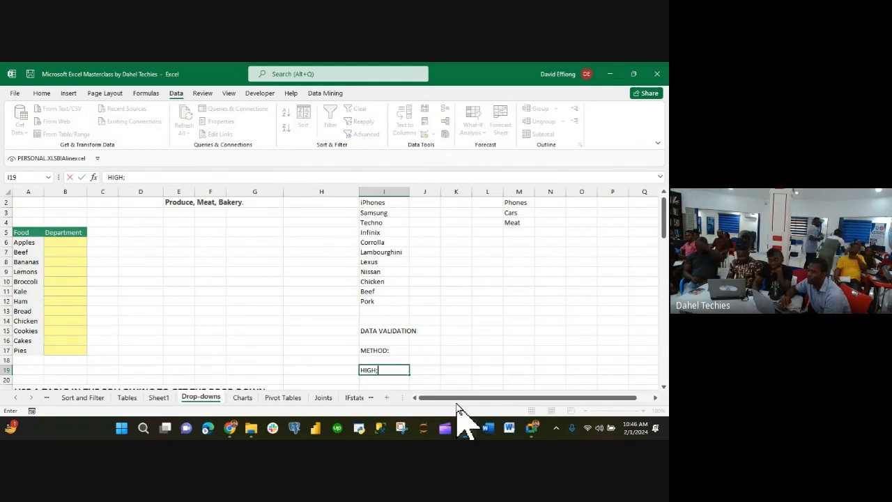
pyautogui.write('GHT THE CELLS YOU WANT TO VALIDATE')
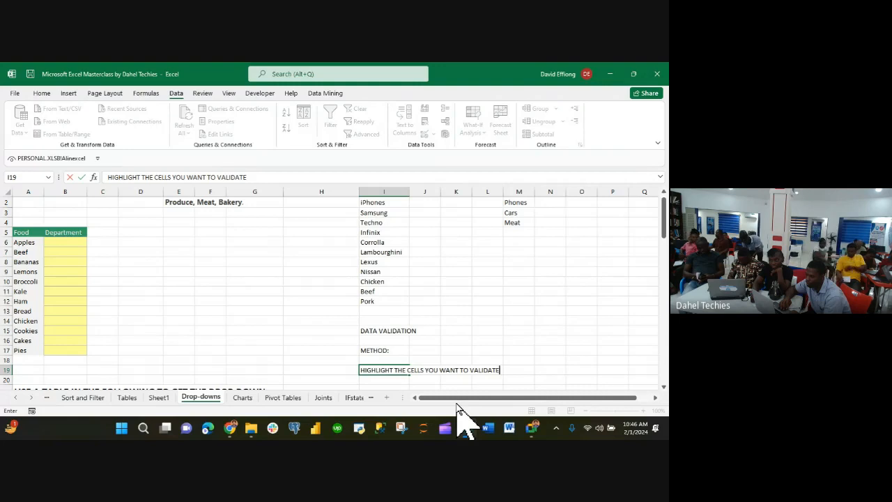
pyautogui.press('Return')
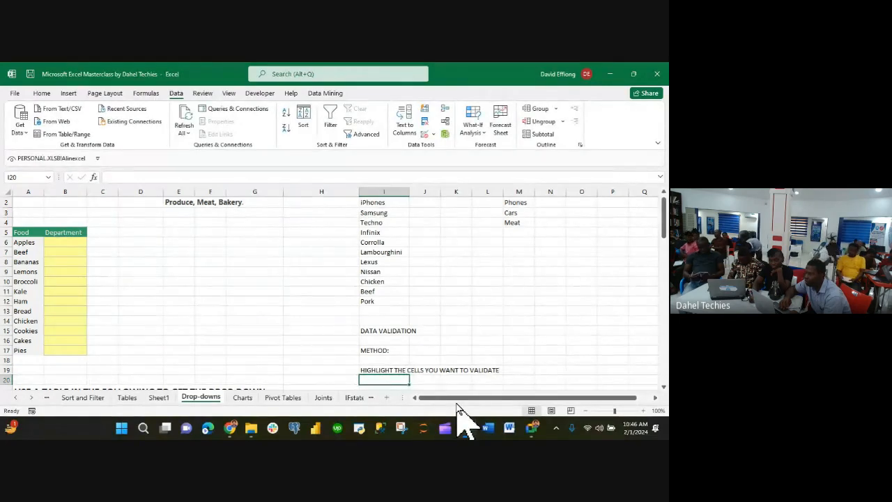
# - Enter the second method instruction, GO TO THE DATA MENU, in I20
pyautogui.scroll(-1, 480, 313)
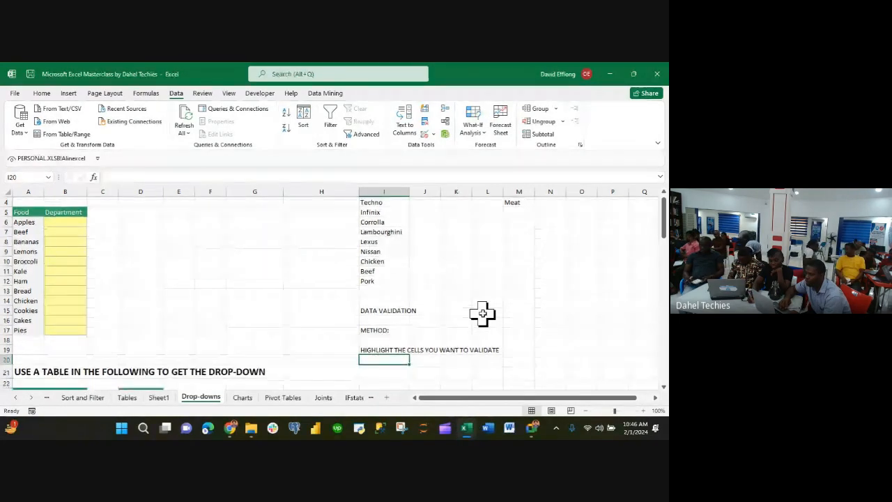
pyautogui.scroll(-1, 481, 313)
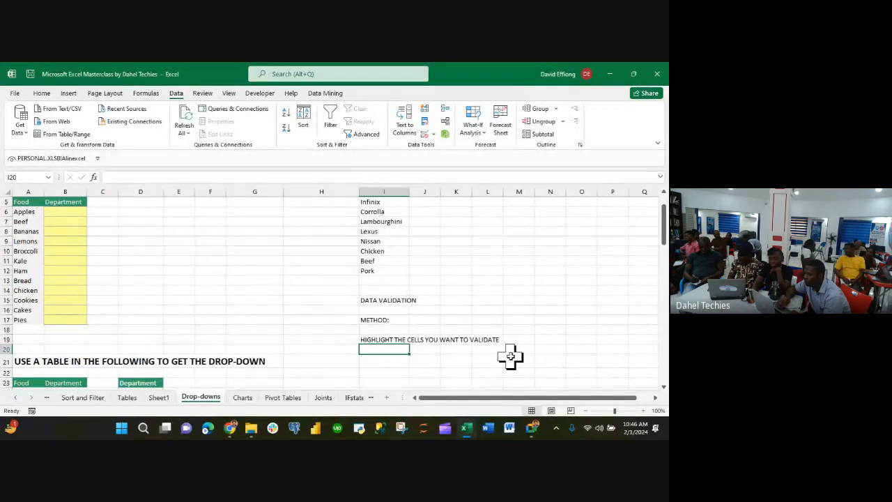
pyautogui.write('GO TO')
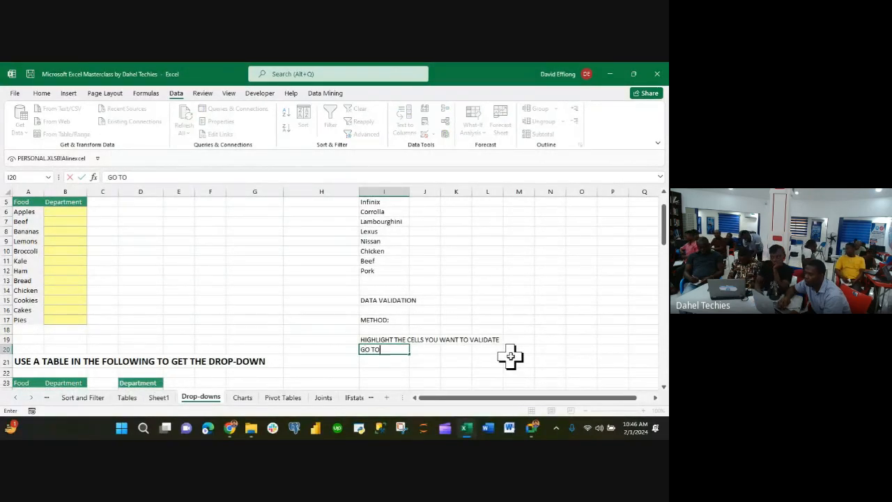
pyautogui.write(' THE DATA MENU')
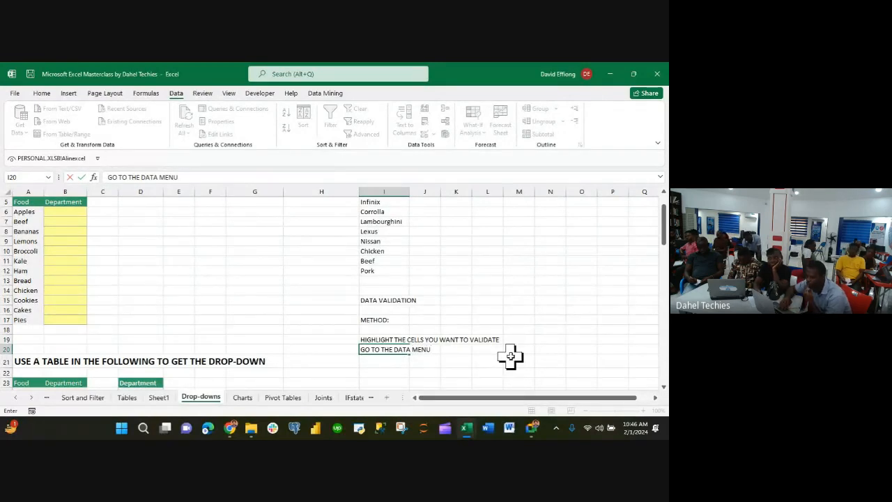
pyautogui.press('Return')
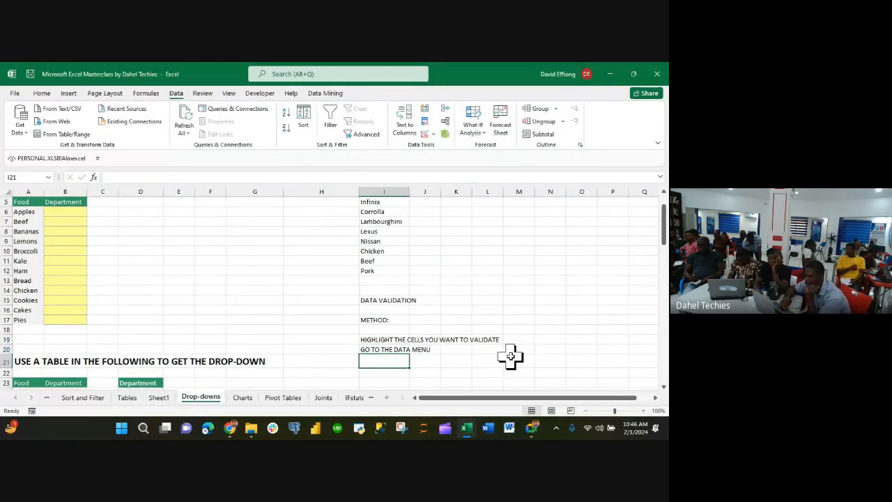
# - Enter the third method instruction, CLICK ON DATA VALIDATION, in I21
pyautogui.write('CLIKN')
pyautogui.press('BackSpace')
pyautogui.press('BackSpace')
pyautogui.press('BackSpace')
pyautogui.write('N DATA VAL IDATION')
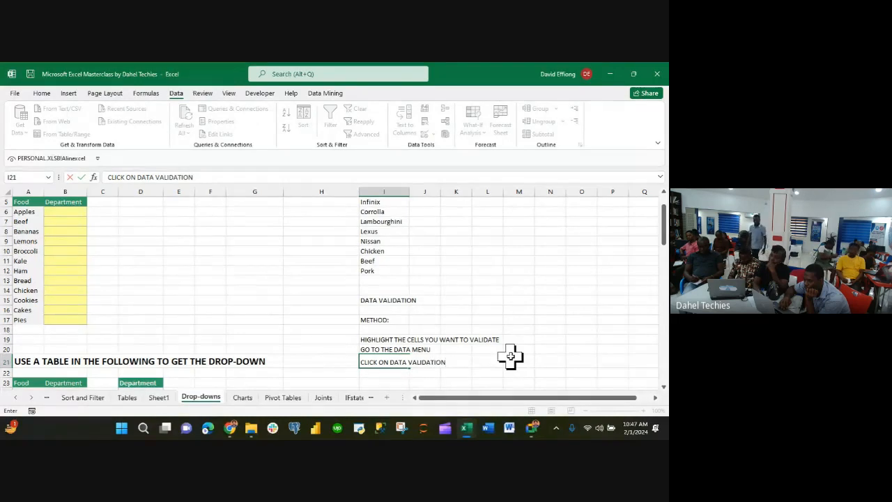
pyautogui.press('Return')
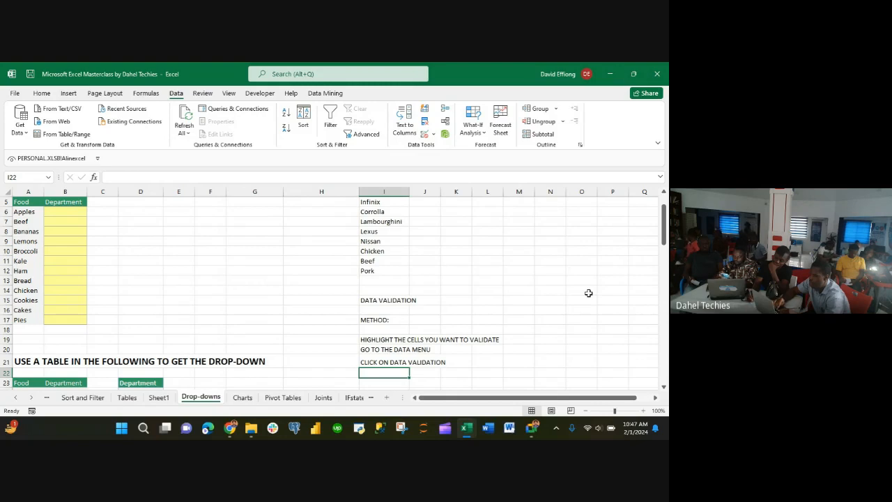
# - Enter the fourth method instruction, CHOOSE LIST UNDER 'VALUE', in I22
pyautogui.write('CHOOSE LIST')
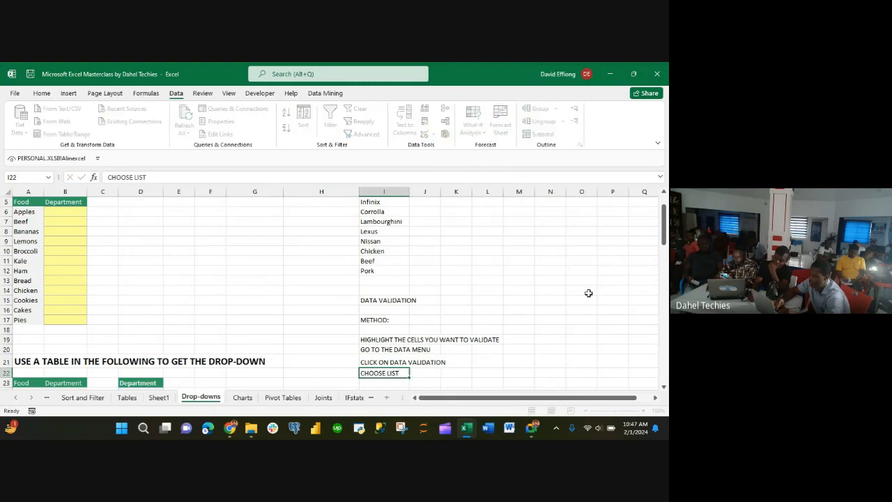
pyautogui.press('Return')
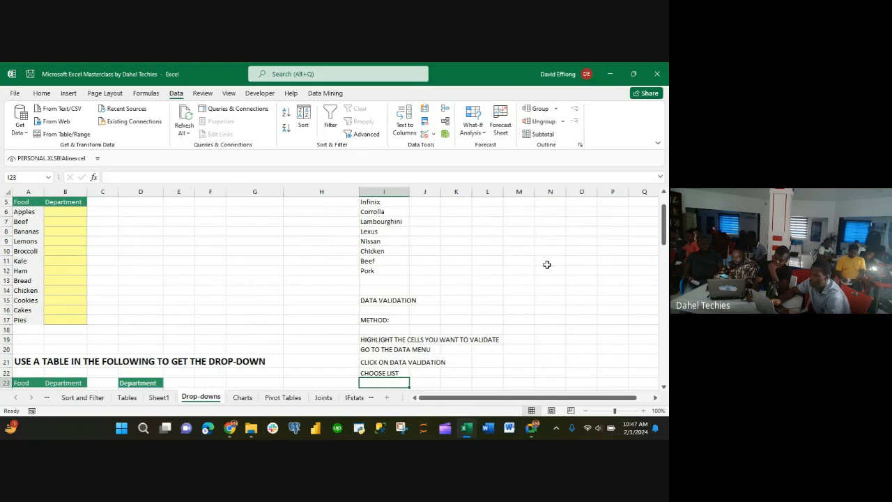
pyautogui.scroll(-1, 547, 264)
pyautogui.press('Up')
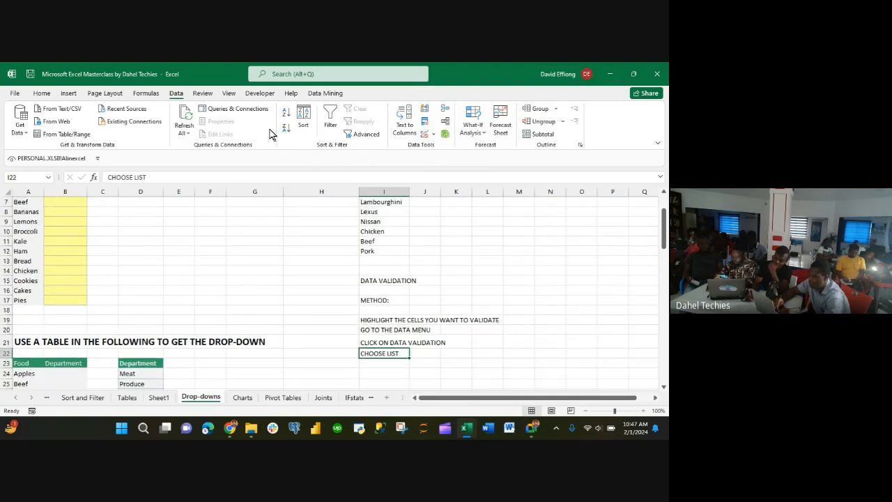
pyautogui.click(189, 180)
pyautogui.write('UNDER ')
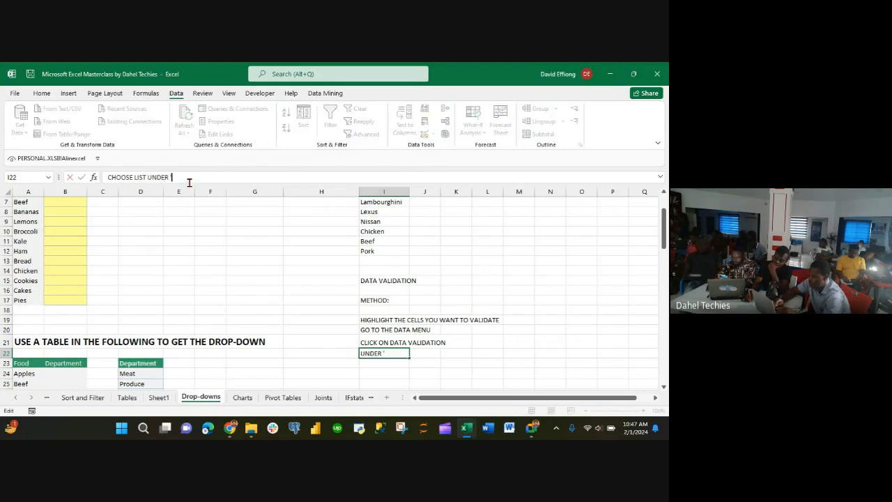
pyautogui.write("'VALUE'")
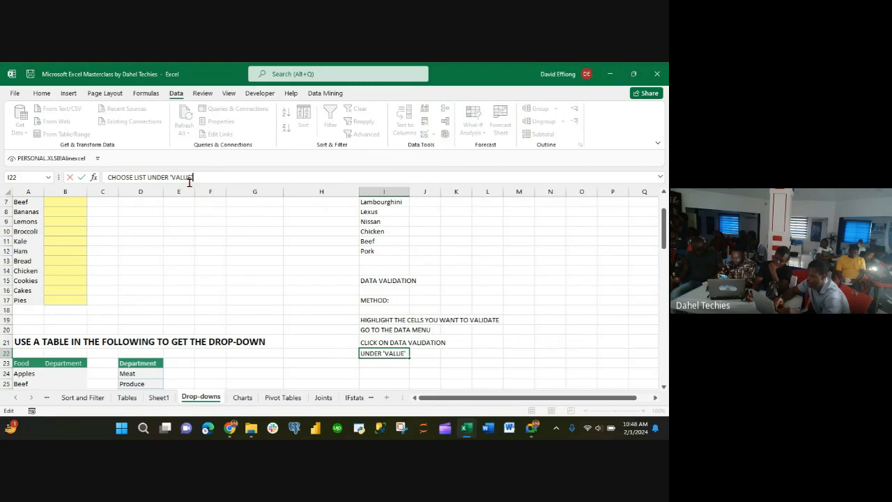
pyautogui.click(378, 368)
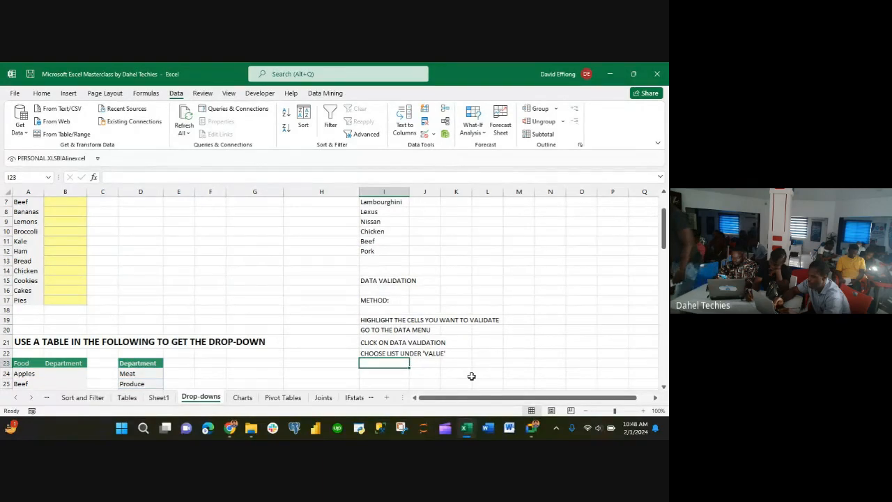
# - Write the fifth method instruction, INSERT THE SOURCE DATA (E.G CARS, BOOKS, MEAT, ETC), in I23
pyautogui.write('INSER')
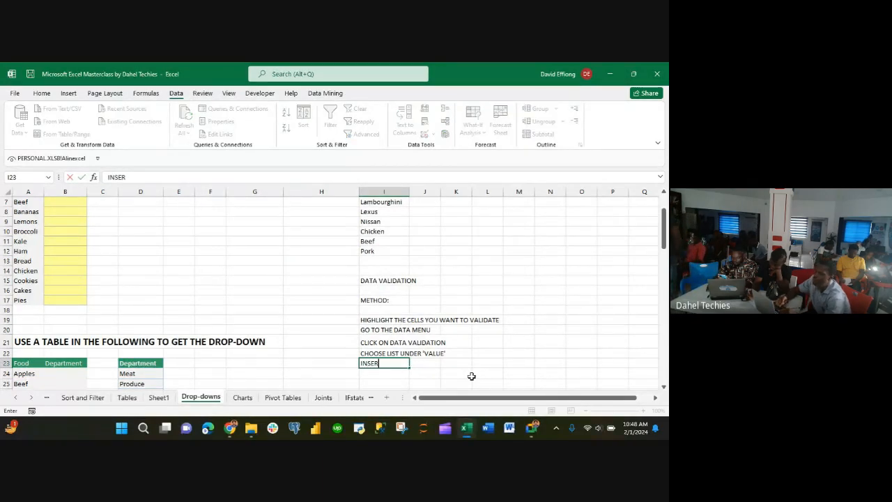
pyautogui.write('T TH')
pyautogui.press('BackSpace')
pyautogui.write('HE')
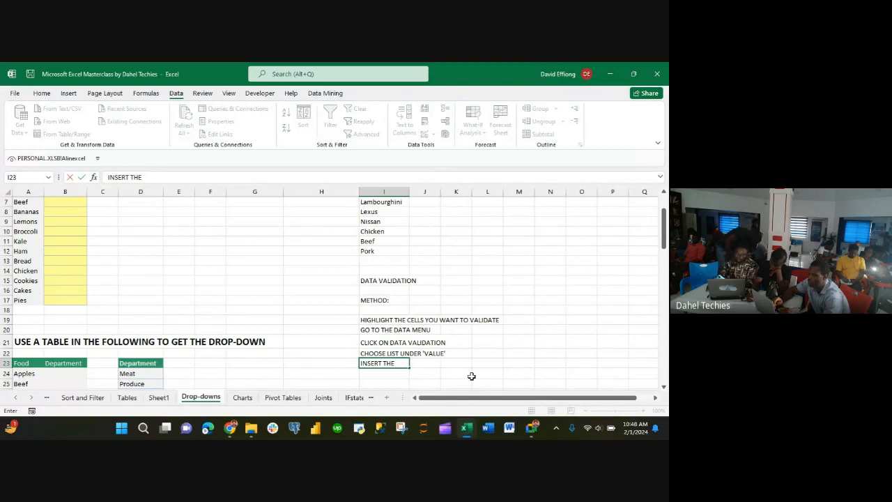
pyautogui.write(' SOURCE DATA (E.G CARE')
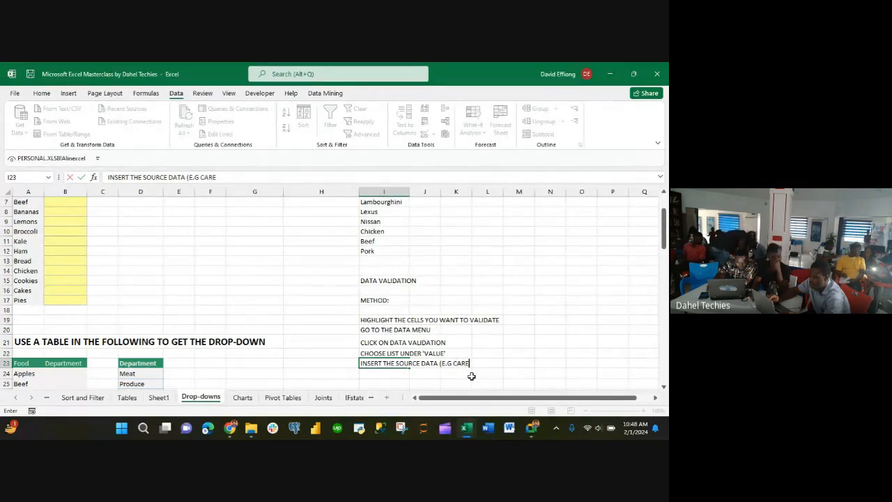
pyautogui.press('BackSpace')
pyautogui.write('S')
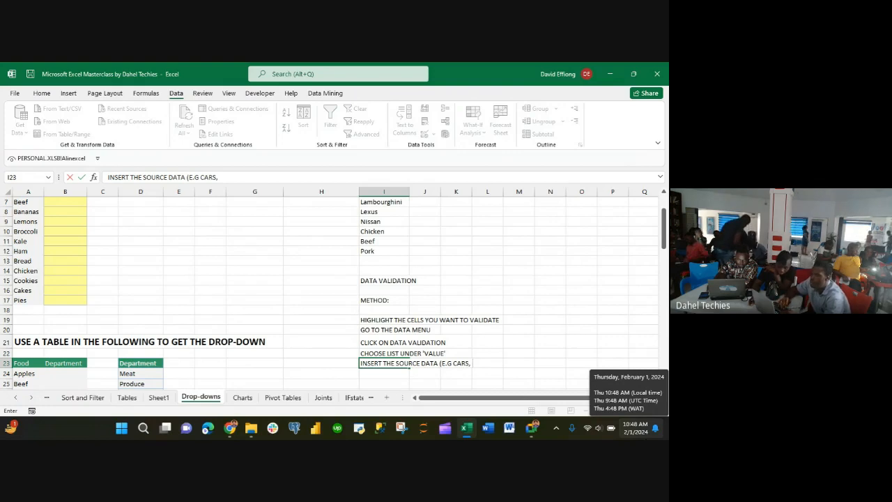
pyautogui.write(', BOOKS, MEAT, ETC')
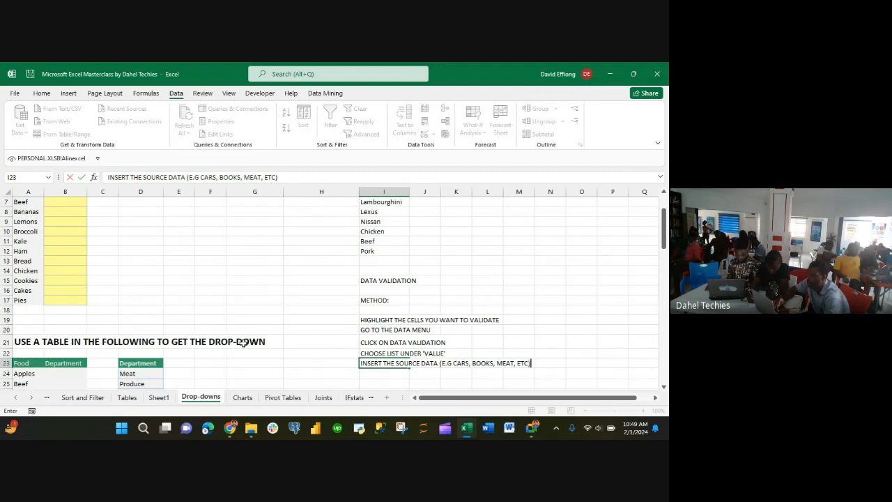
# - Switch to the Google Meet call in Chrome, mute the microphone and select the meeting code field on the Meet home page
pyautogui.moveTo(229, 416)
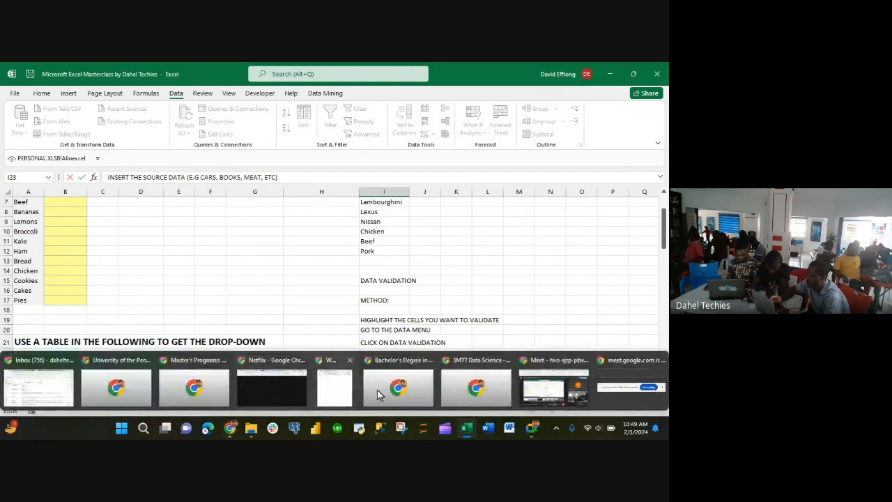
pyautogui.click(524, 382)
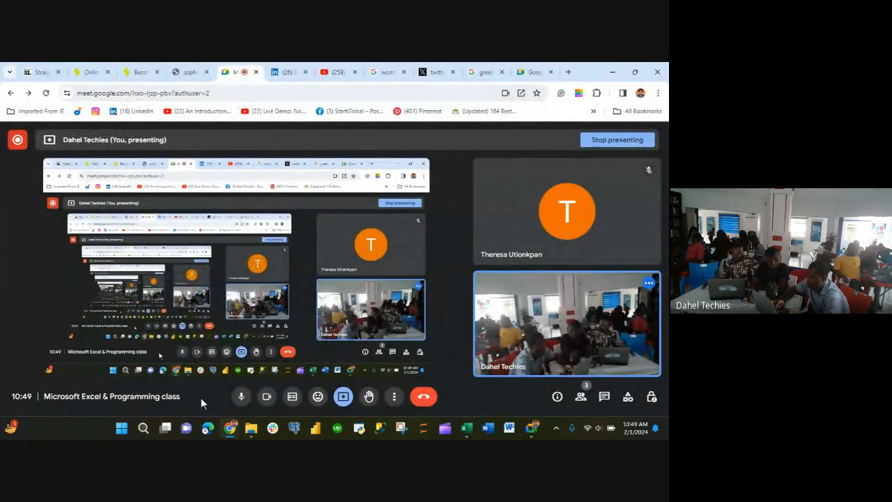
pyautogui.click(241, 397)
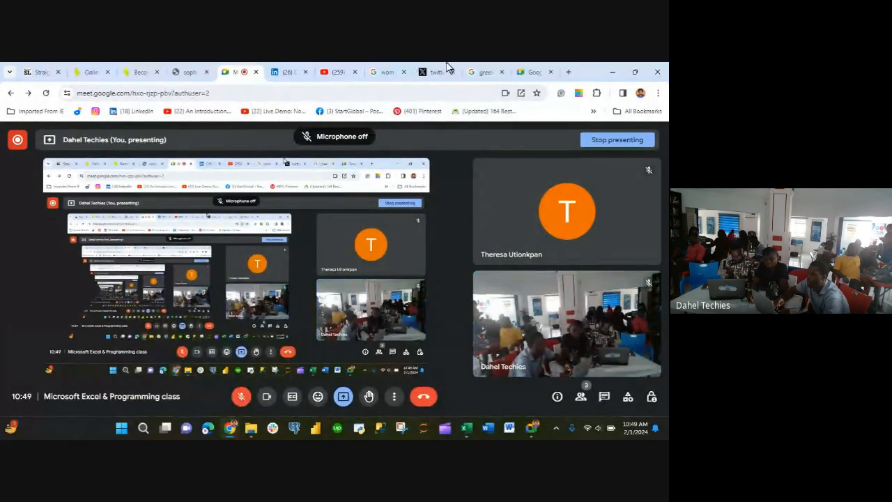
pyautogui.click(528, 73)
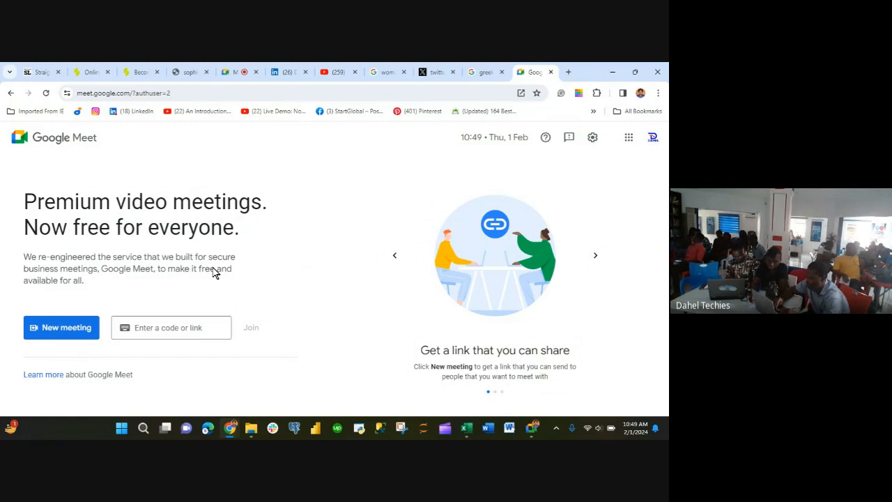
pyautogui.click(149, 329)
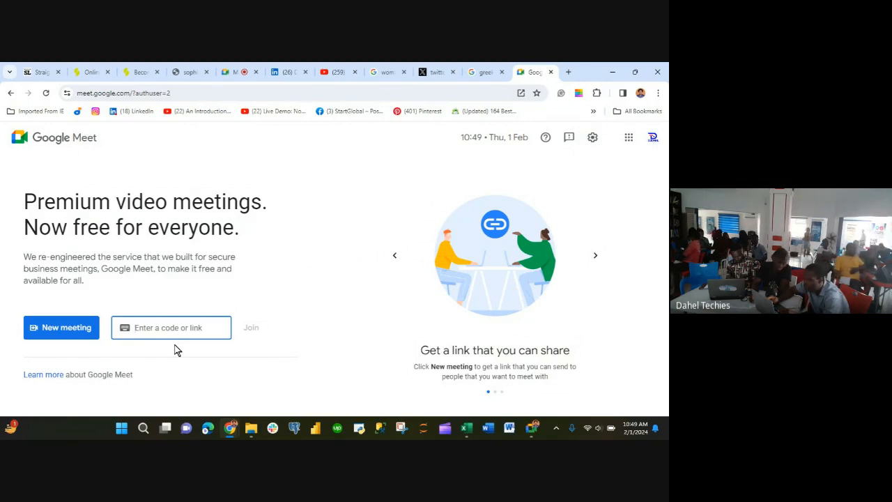
# - Turn the microphone back on in the Meet call and switch back to the Microsoft Excel Masterclass workbook
pyautogui.click(239, 70)
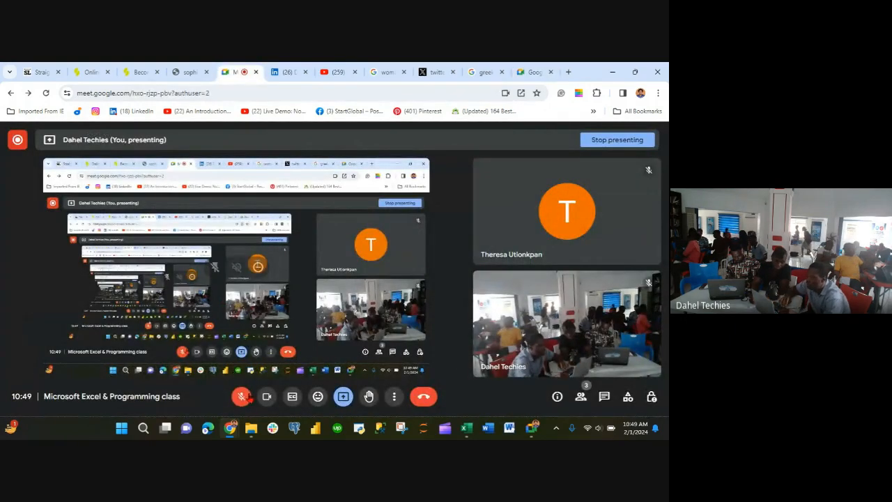
pyautogui.click(241, 398)
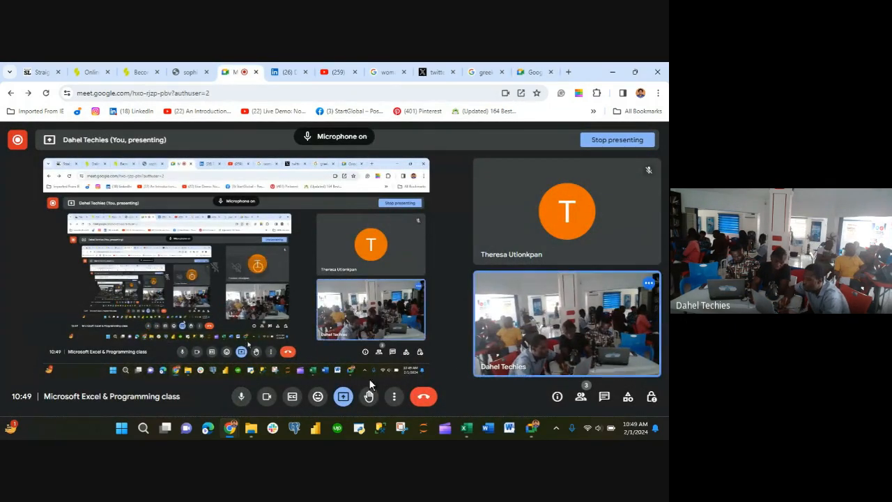
pyautogui.moveTo(465, 434)
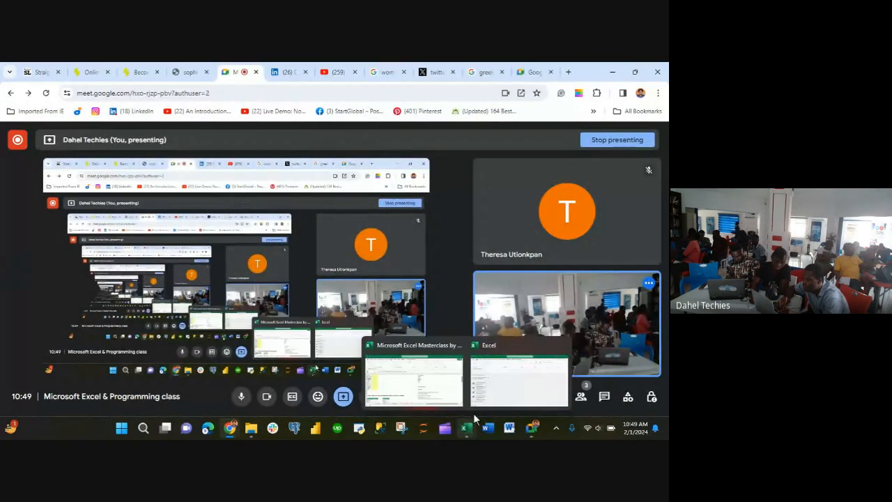
pyautogui.click(442, 388)
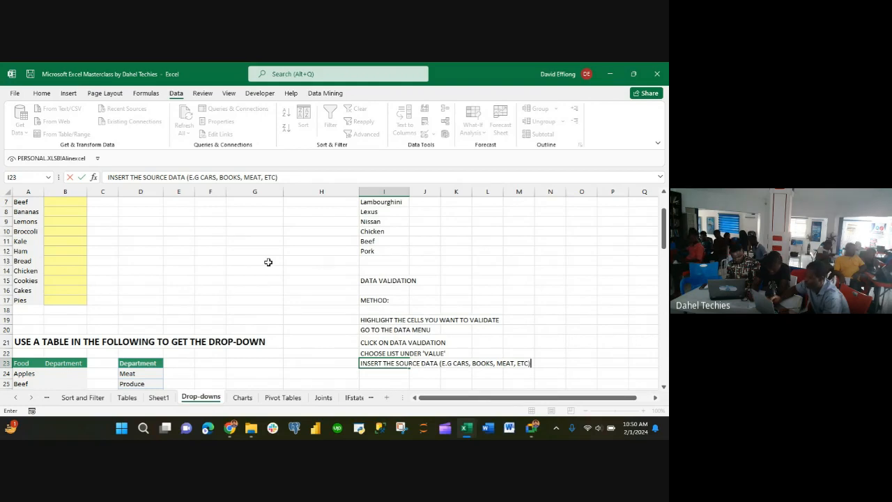
# - Confirm the I23 instruction and enter the last one, HIT ENTER, in I24
pyautogui.press('Return')
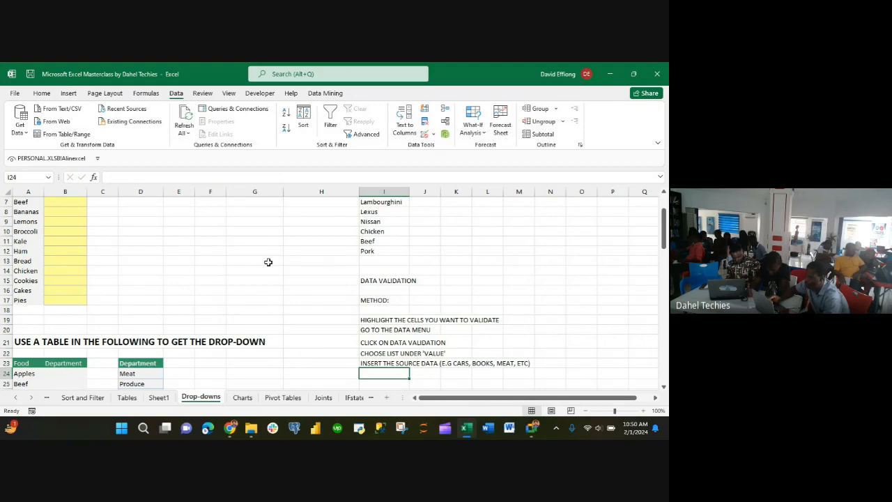
pyautogui.write('HIT ENGTER')
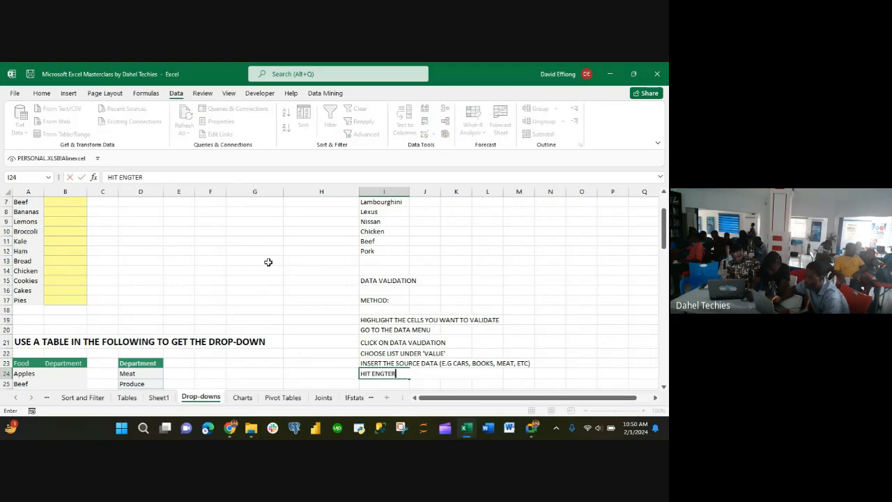
pyautogui.press('BackSpace')
pyautogui.press('BackSpace')
pyautogui.write('TE')
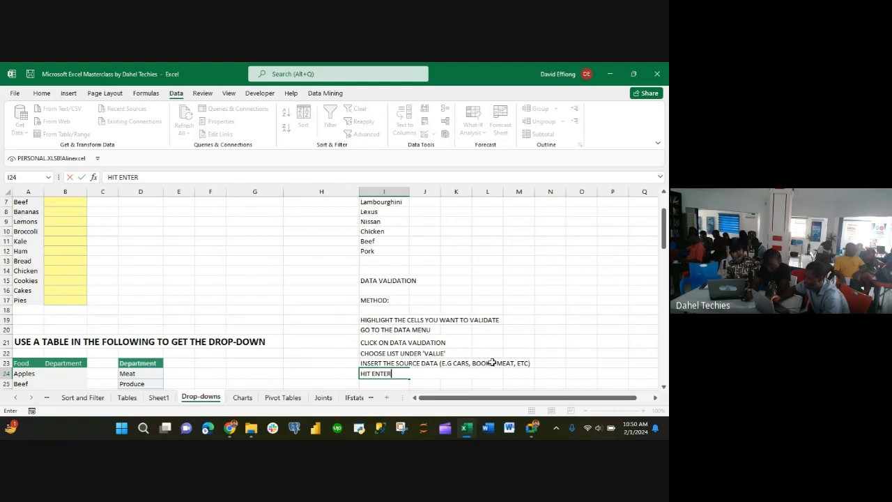
pyautogui.click(612, 381)
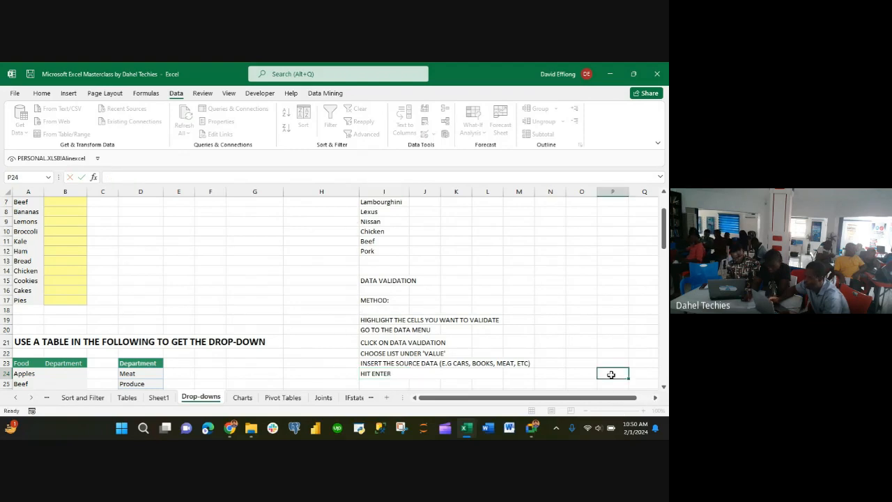
# - Enlarge the sheet to 180% and highlight the method instructions in I19:M24 for review alongside the product table
pyautogui.scroll(8, 394, 329)
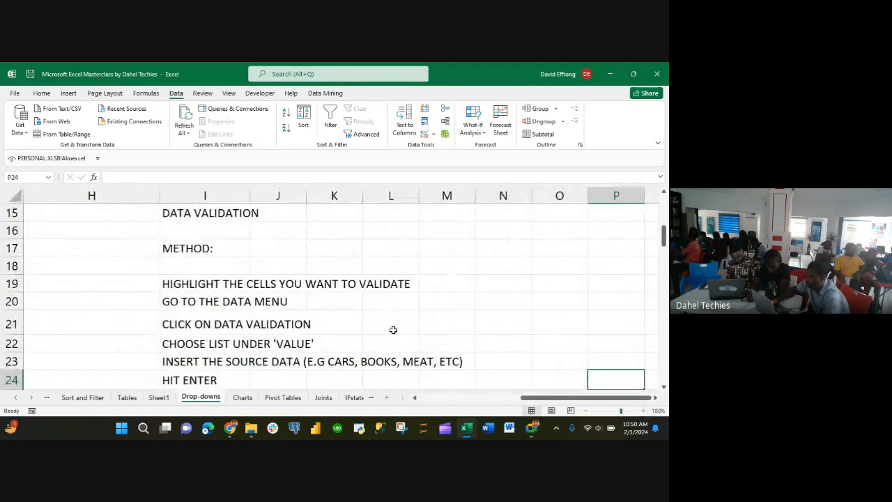
pyautogui.scroll(-1, 393, 330)
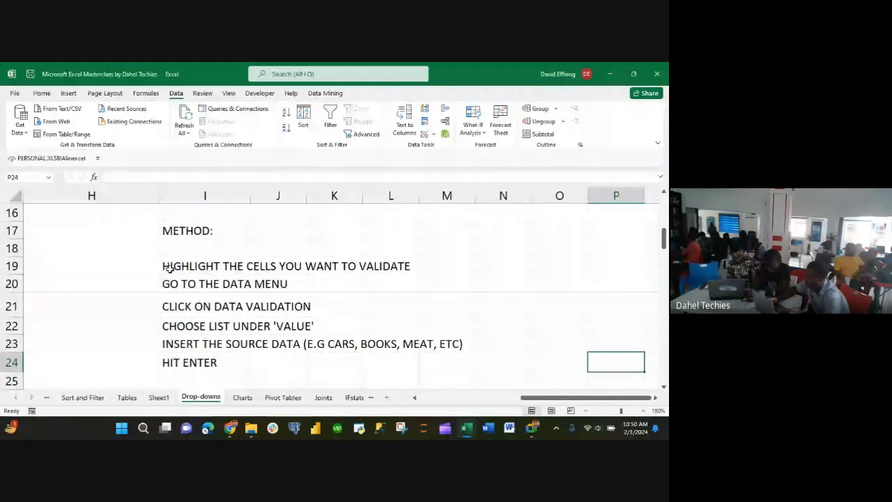
pyautogui.moveTo(169, 269); pyautogui.dragTo(465, 367)
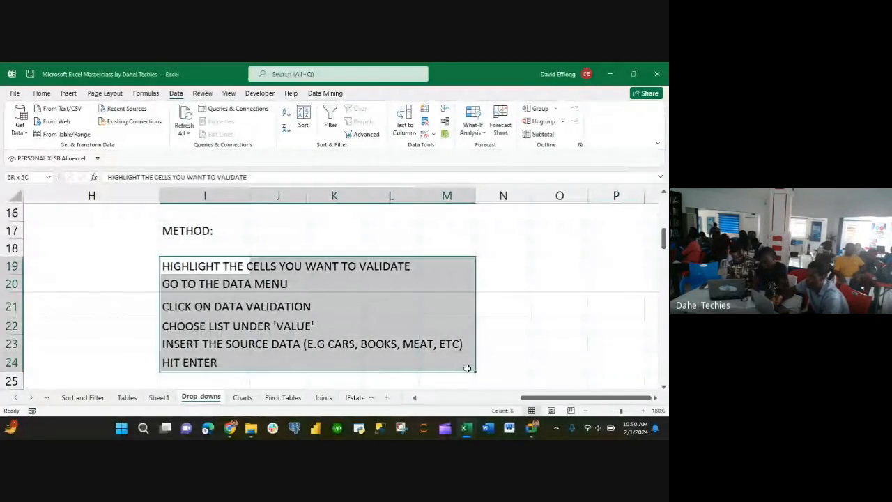
pyautogui.scroll(3, 467, 368)
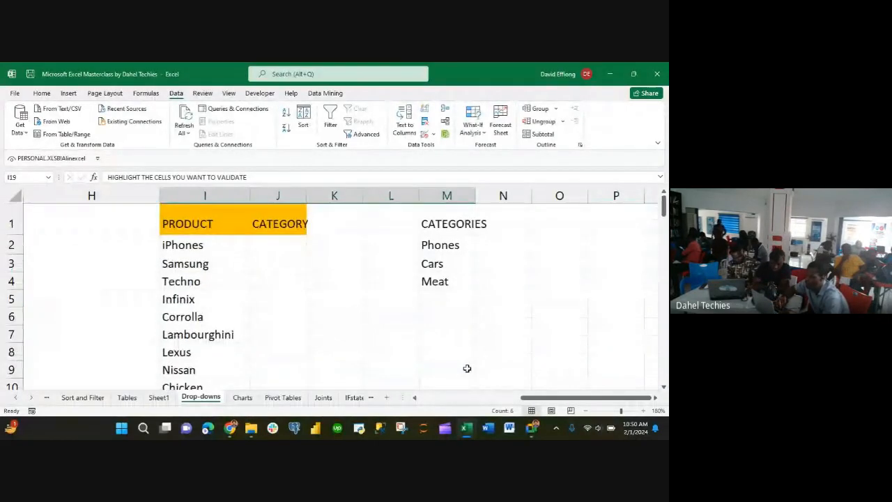
# - Review the data validation method instructions in I19:I24 together with the product list above them
pyautogui.scroll(-4, 467, 368)
pyautogui.scroll(-1, 467, 368)
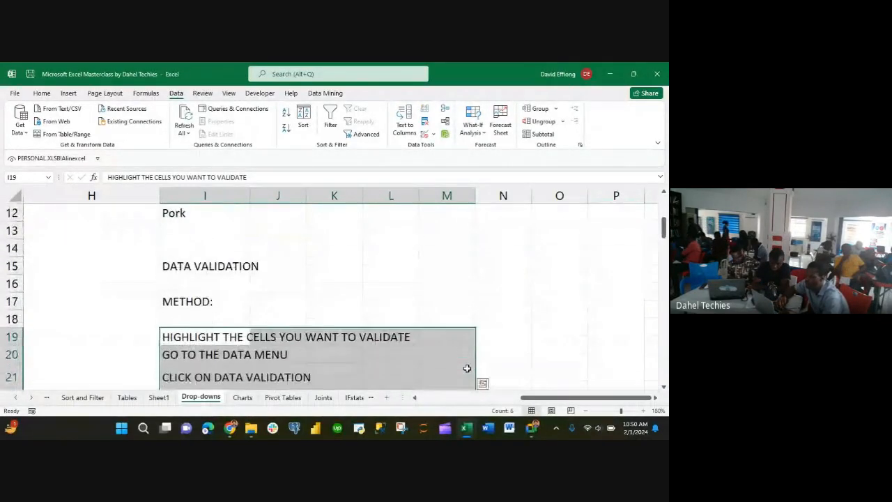
pyautogui.scroll(-4, 398, 350)
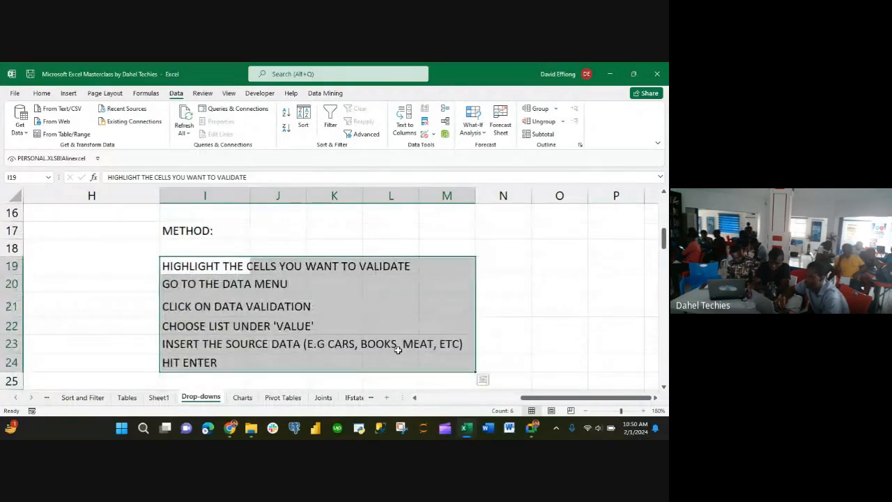
pyautogui.scroll(5, 398, 350)
pyautogui.scroll(-2, 398, 350)
pyautogui.scroll(-1, 398, 350)
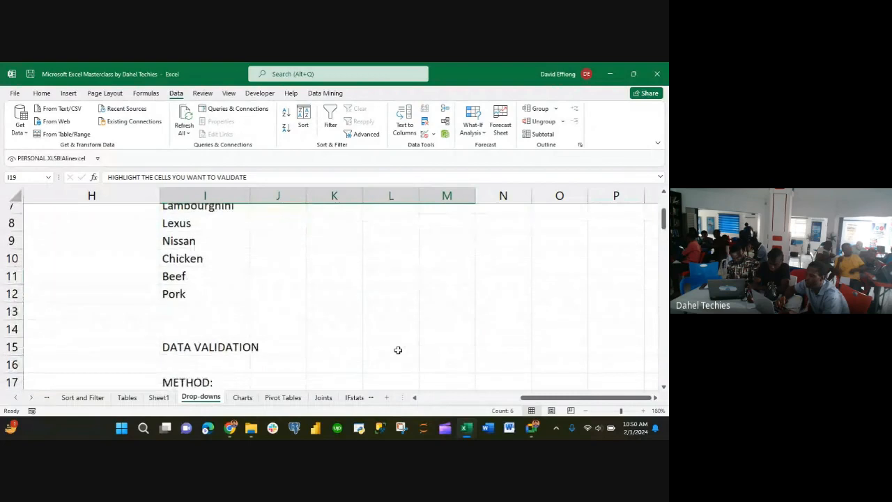
pyautogui.scroll(-6, 398, 349)
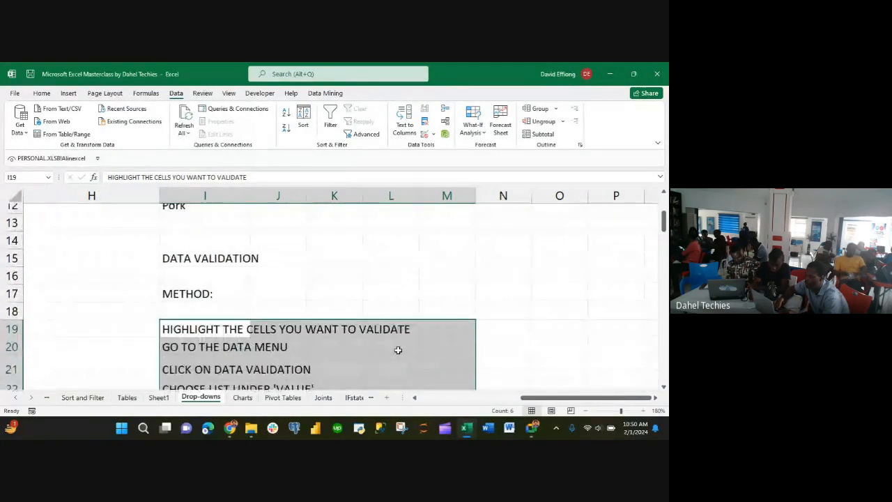
pyautogui.scroll(2, 398, 350)
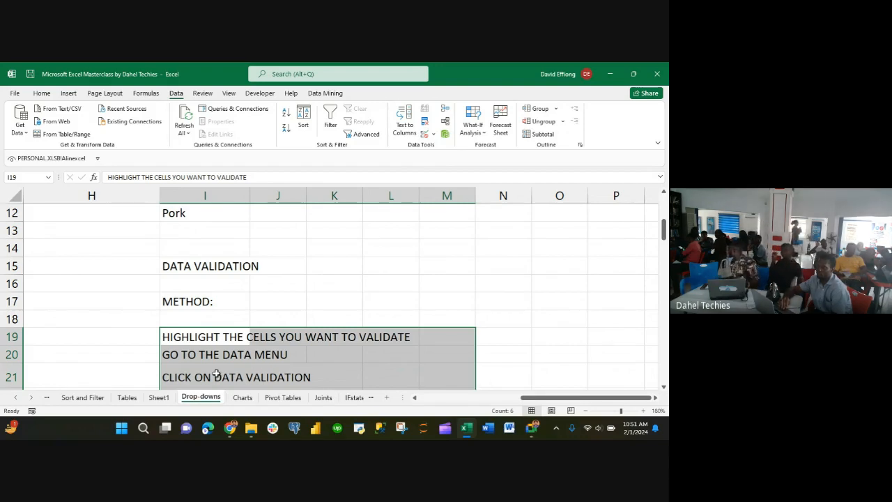
# - Switch to the Gmail inbox in Chrome, look over the recent class assignment e-mails, and return to the Excel workbook
pyautogui.moveTo(233, 430)
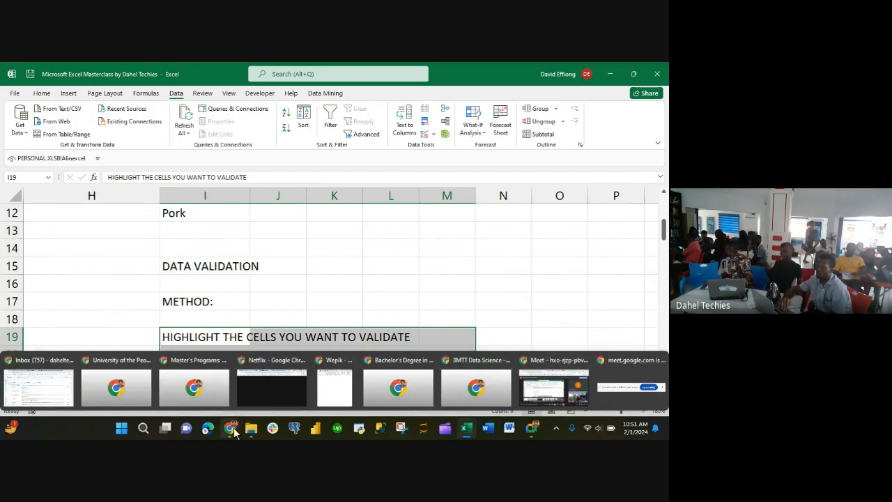
pyautogui.click(42, 388)
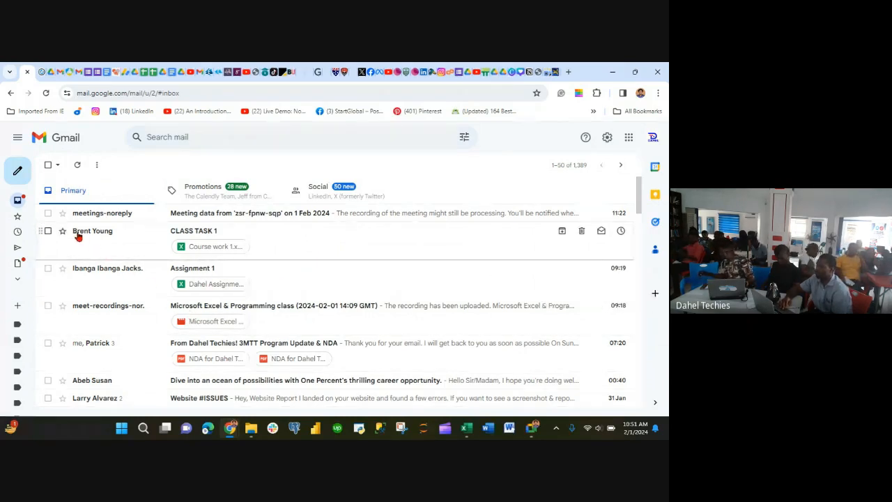
pyautogui.moveTo(78, 235)
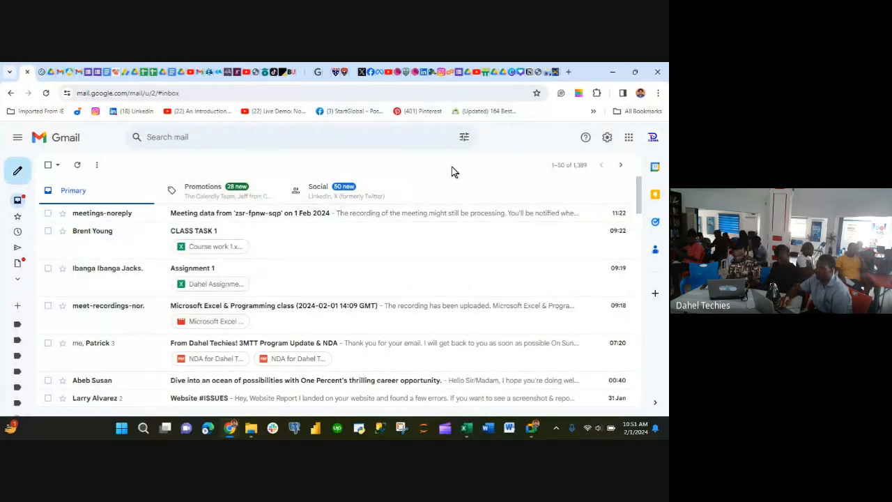
pyautogui.click(612, 72)
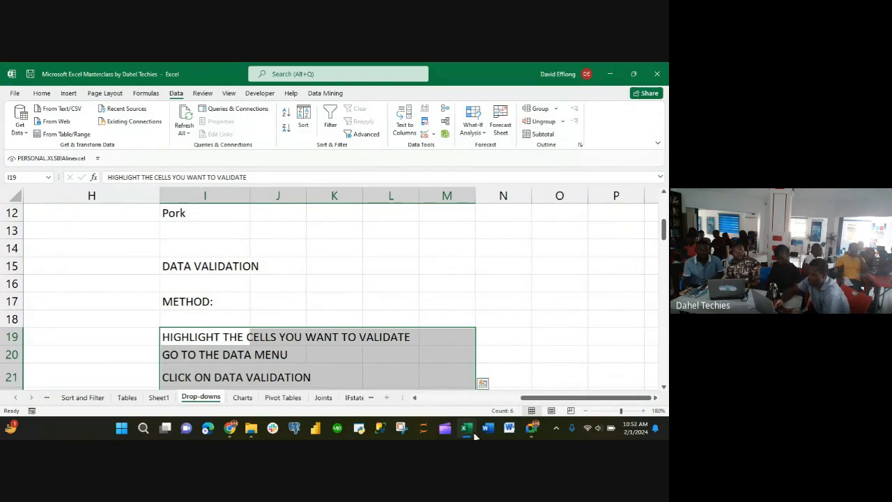
# - Switch to the Google Meet call in Chrome and stop presenting the screen
pyautogui.moveTo(235, 430)
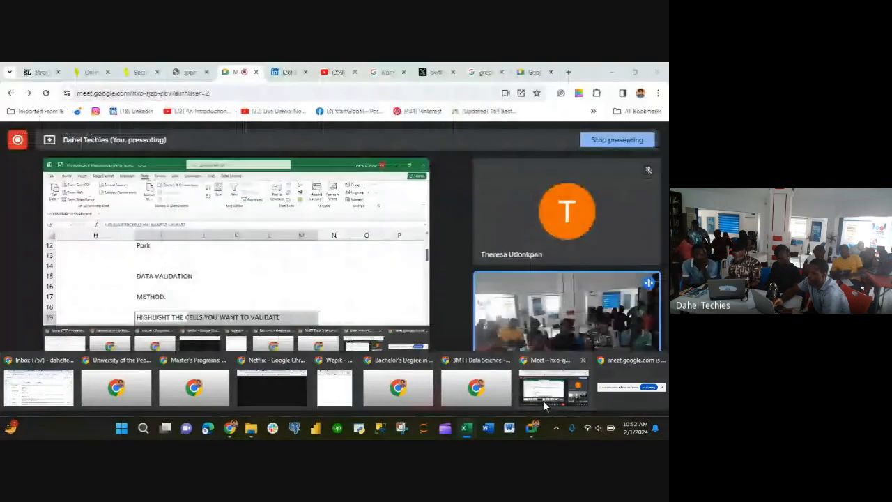
pyautogui.click(544, 400)
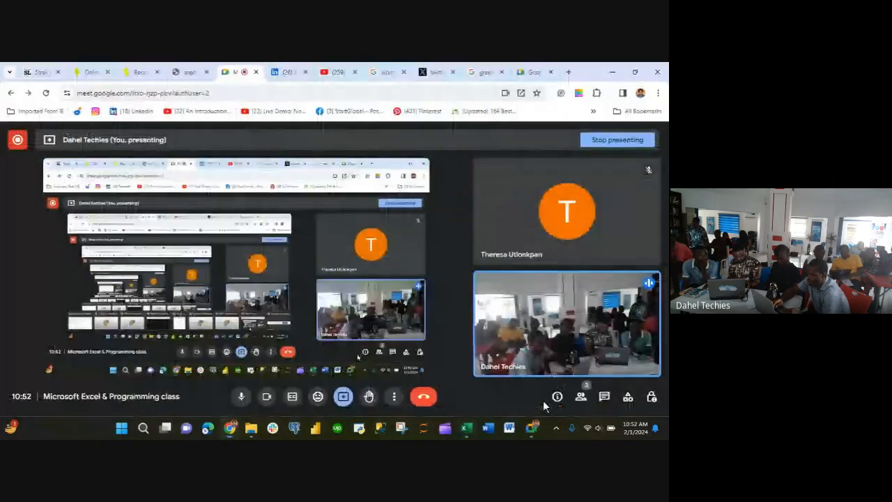
pyautogui.click(596, 140)
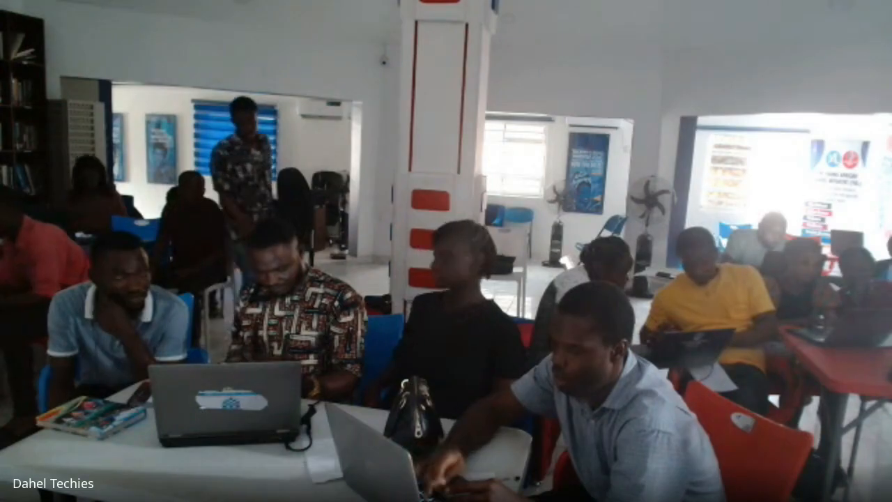